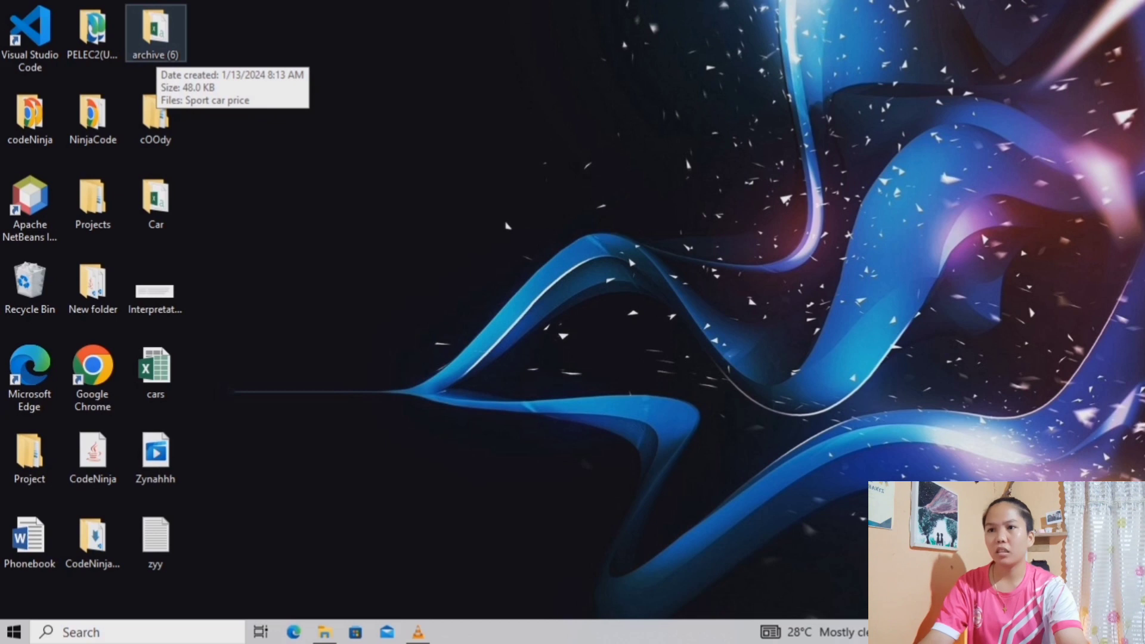
Open the Sport car price CSV file from the archive (6) desktop folder and dismiss the Office activation wizard
{"action": "double_click", "coordinate": [155, 30]}
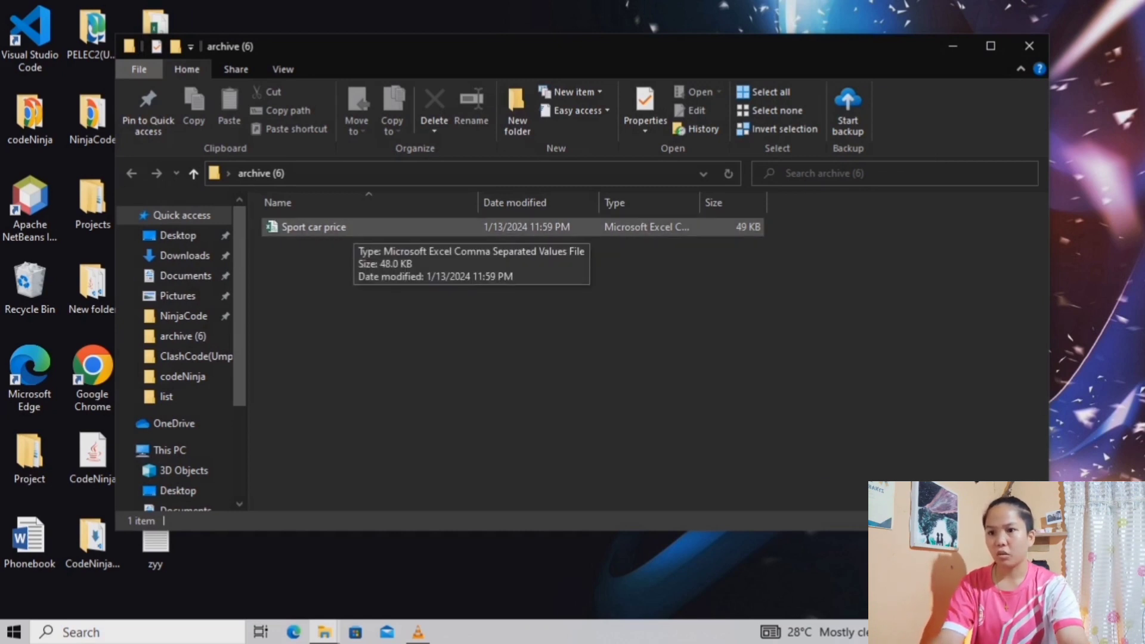
{"action": "left_click", "coordinate": [354, 228]}
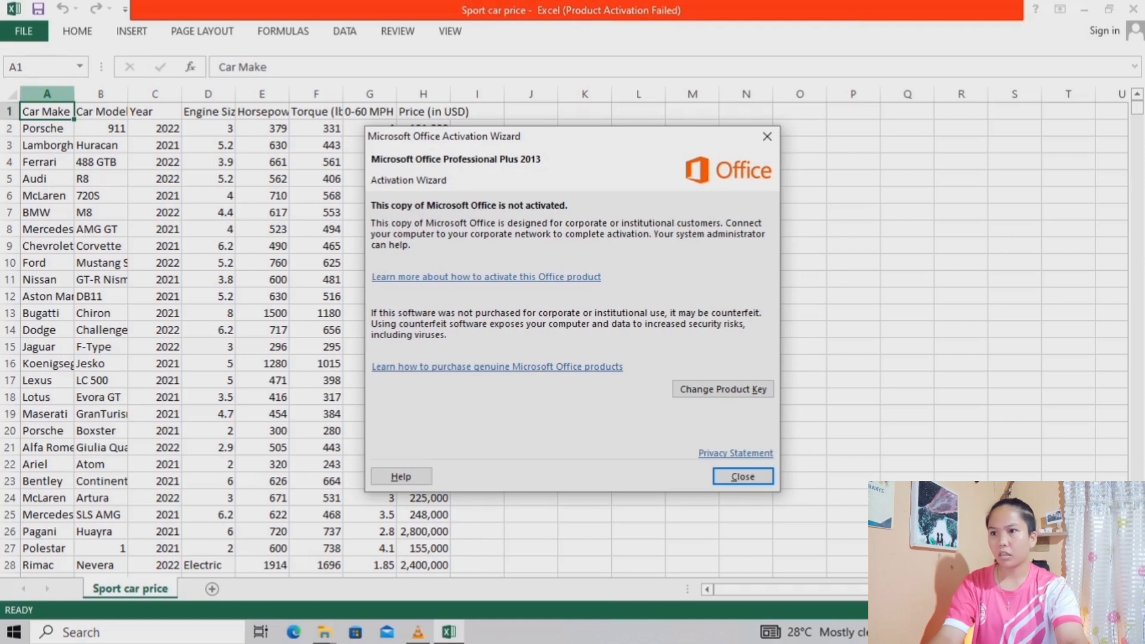
{"action": "left_click", "coordinate": [743, 477]}
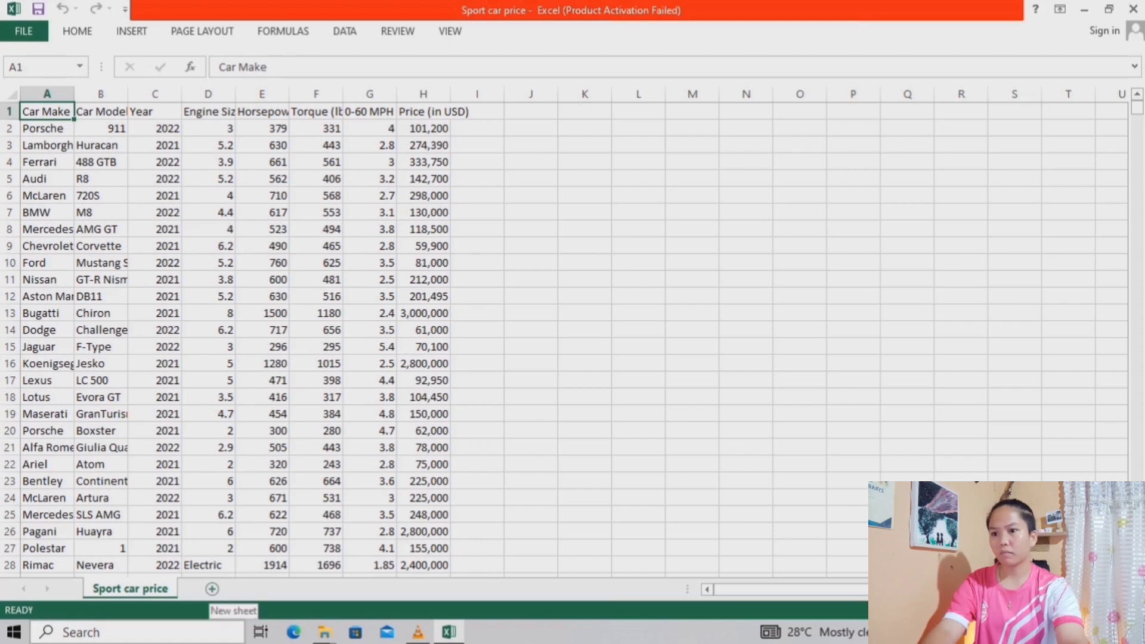
Add a new worksheet and copy the whole Price (in USD) column with its header into it, starting at A1
{"action": "left_click", "coordinate": [211, 588]}
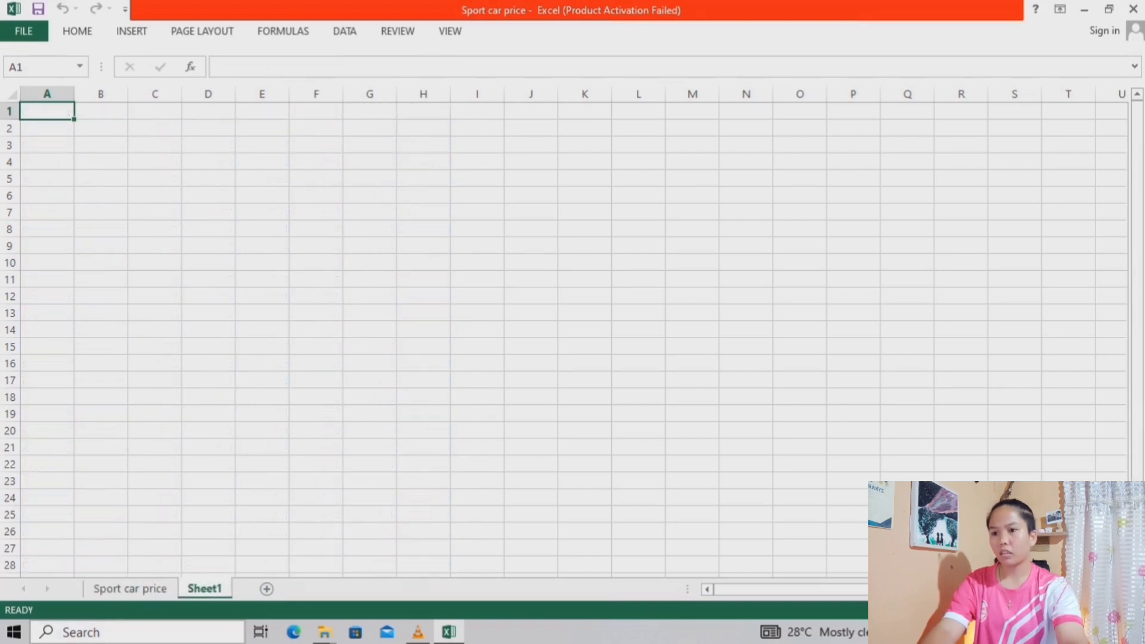
{"action": "left_click", "coordinate": [130, 588]}
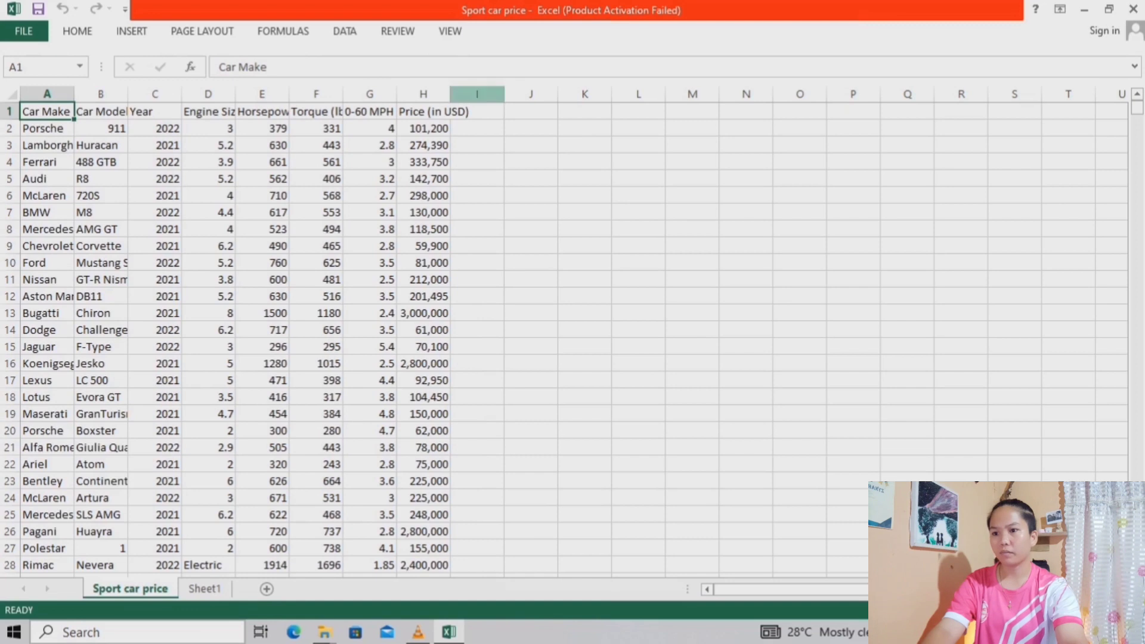
{"action": "left_click_drag", "start_coordinate": [423, 111], "coordinate": [424, 145]}
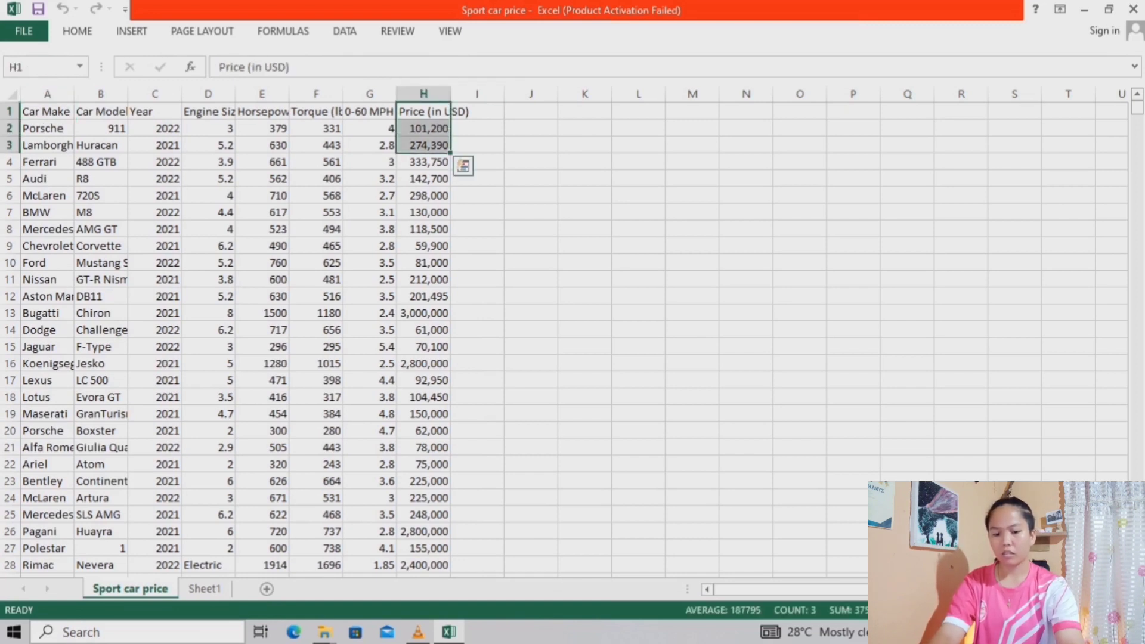
{"action": "key", "text": "ctrl+shift+Down"}
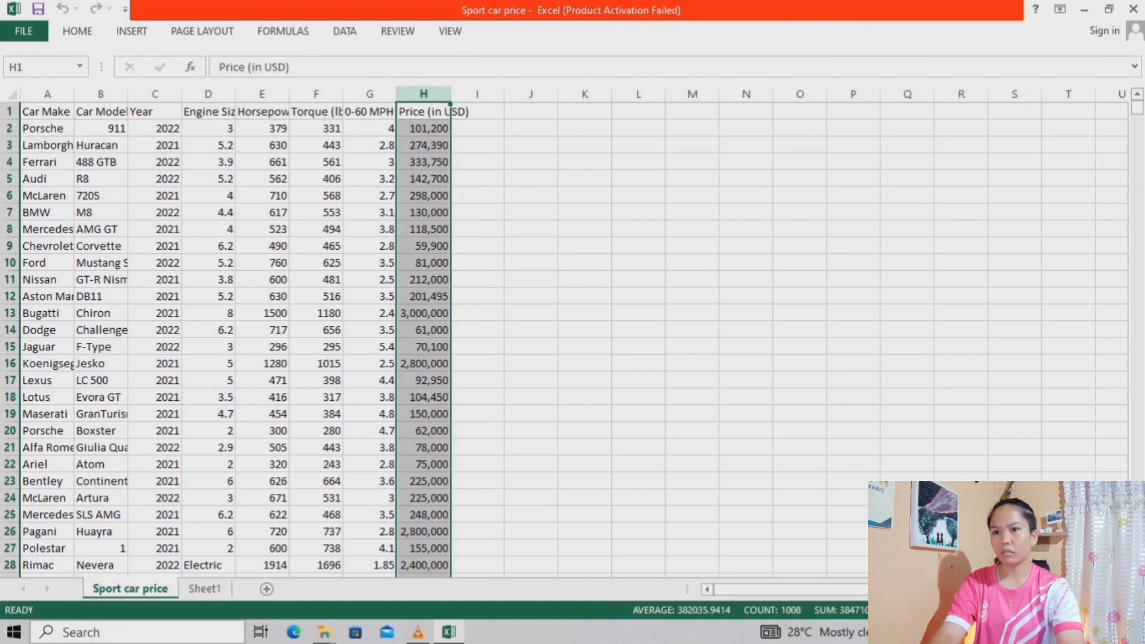
{"action": "key", "text": "ctrl+c"}
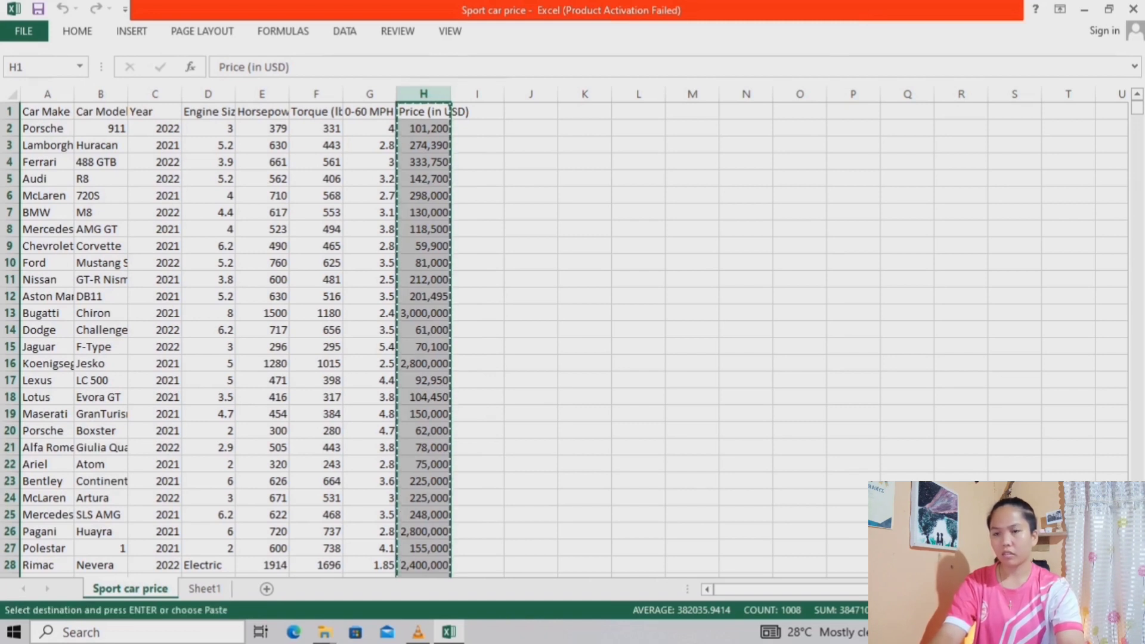
{"action": "left_click", "coordinate": [205, 589]}
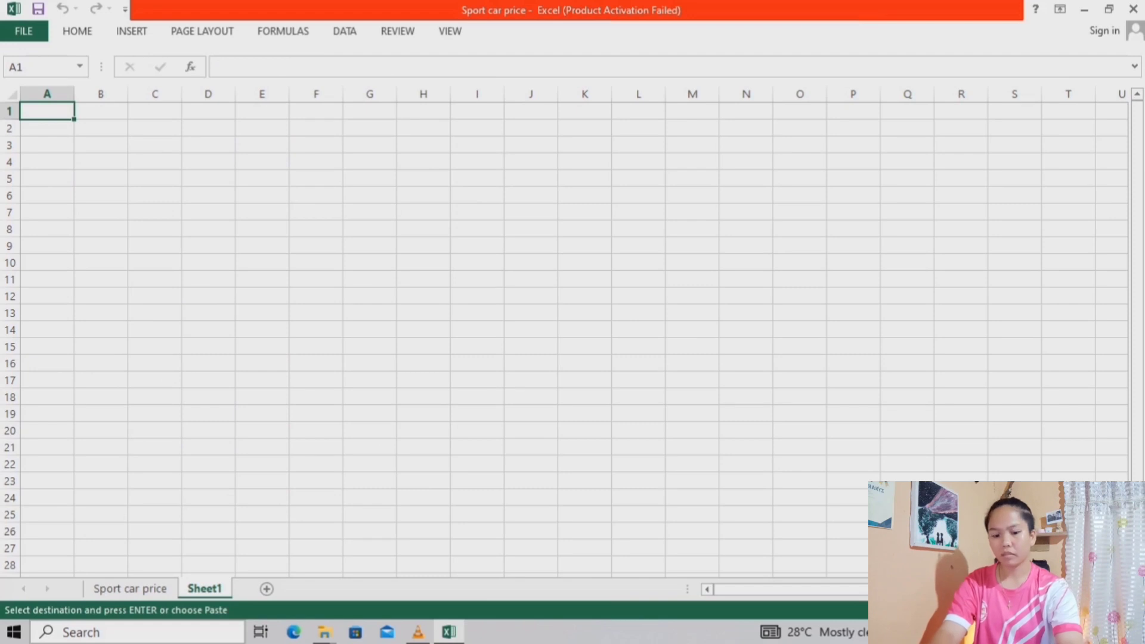
{"action": "key", "text": "ctrl+v"}
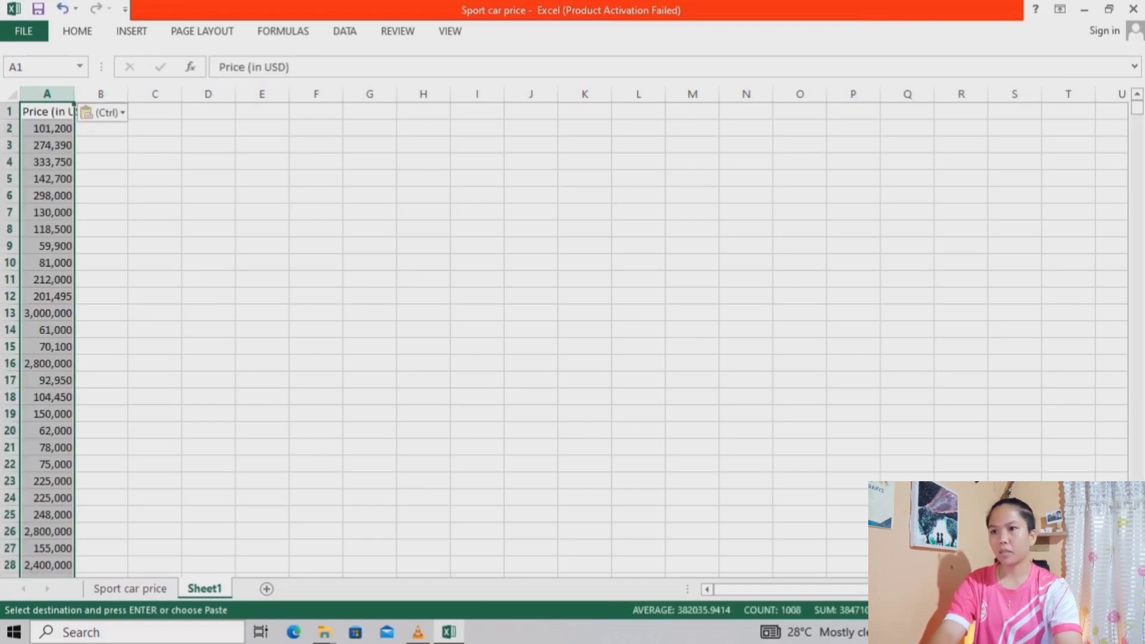
Copy the whole Horsepower column from the Sport car price sheet into column B of Sheet1
{"action": "left_click", "coordinate": [130, 589]}
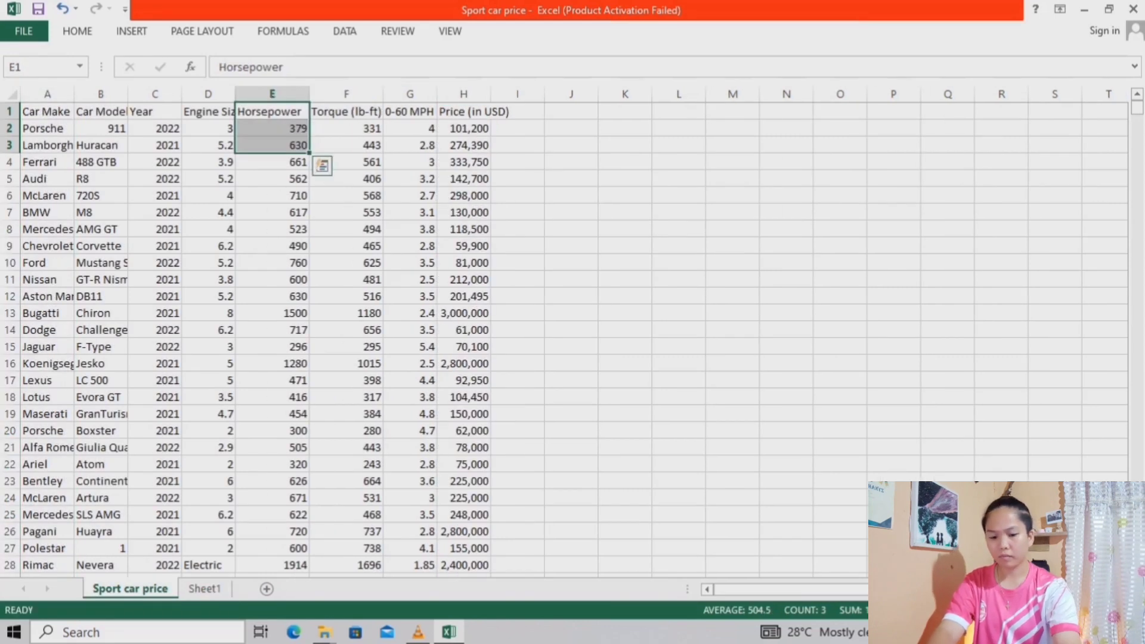
{"action": "key", "text": "ctrl+shift+Down"}
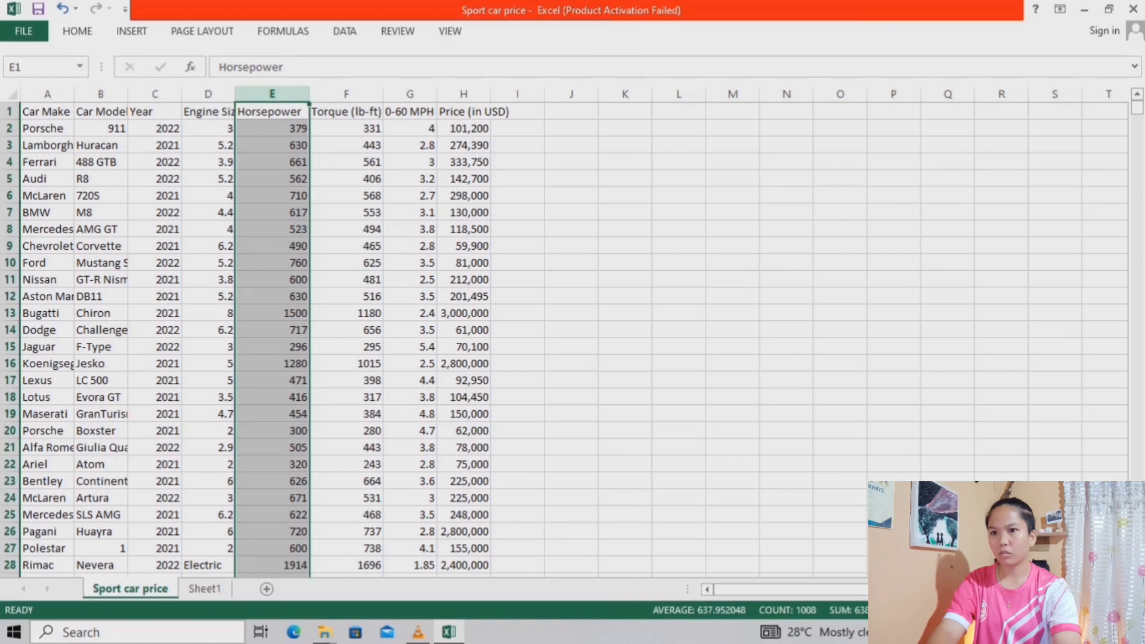
{"action": "key", "text": "ctrl+c"}
{"action": "key", "text": "ctrl+Page_Down"}
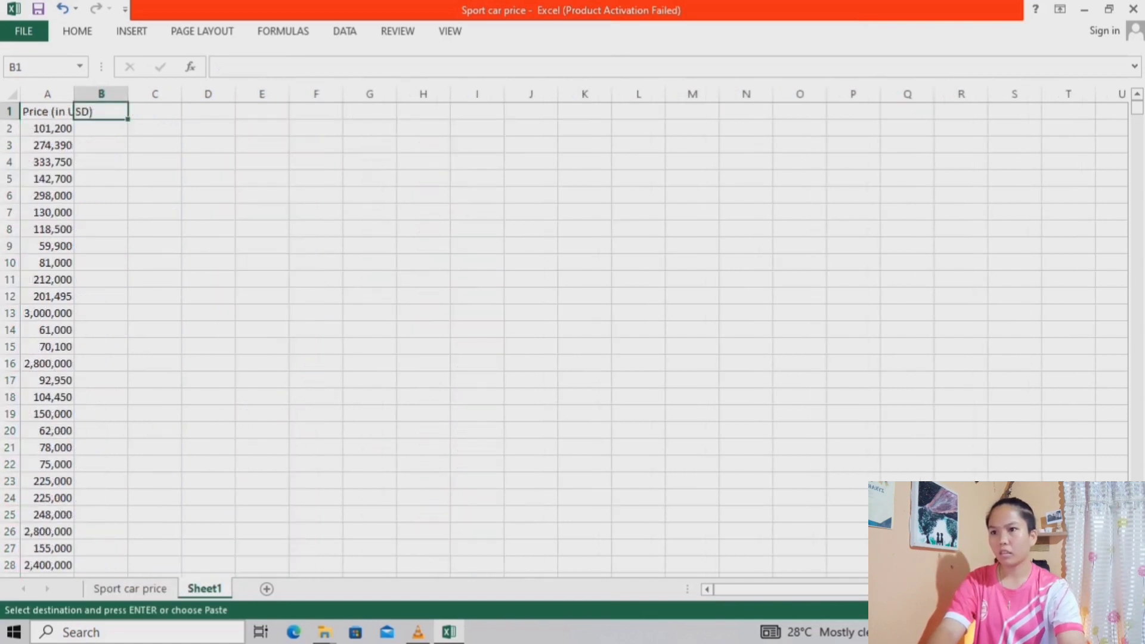
{"action": "key", "text": "ctrl+v"}
Copy the whole Torque (lb-ft) column from the Sport car price sheet into column C of Sheet1
{"action": "key", "text": "ctrl+Page_Up"}
{"action": "key", "text": "Right"}
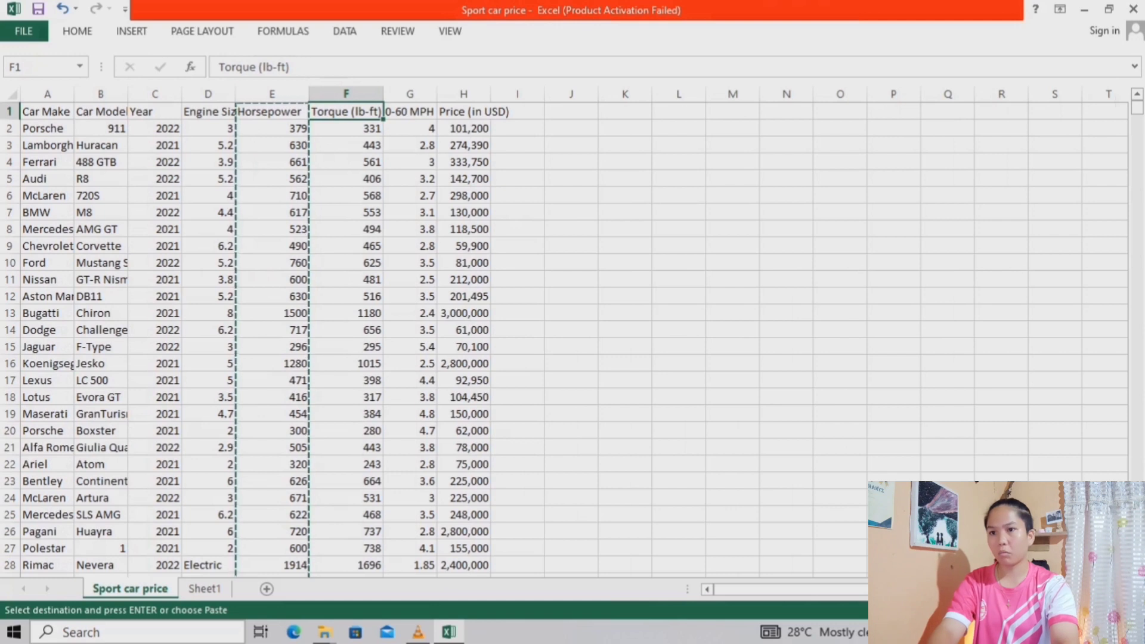
{"action": "key", "text": "shift+Down"}
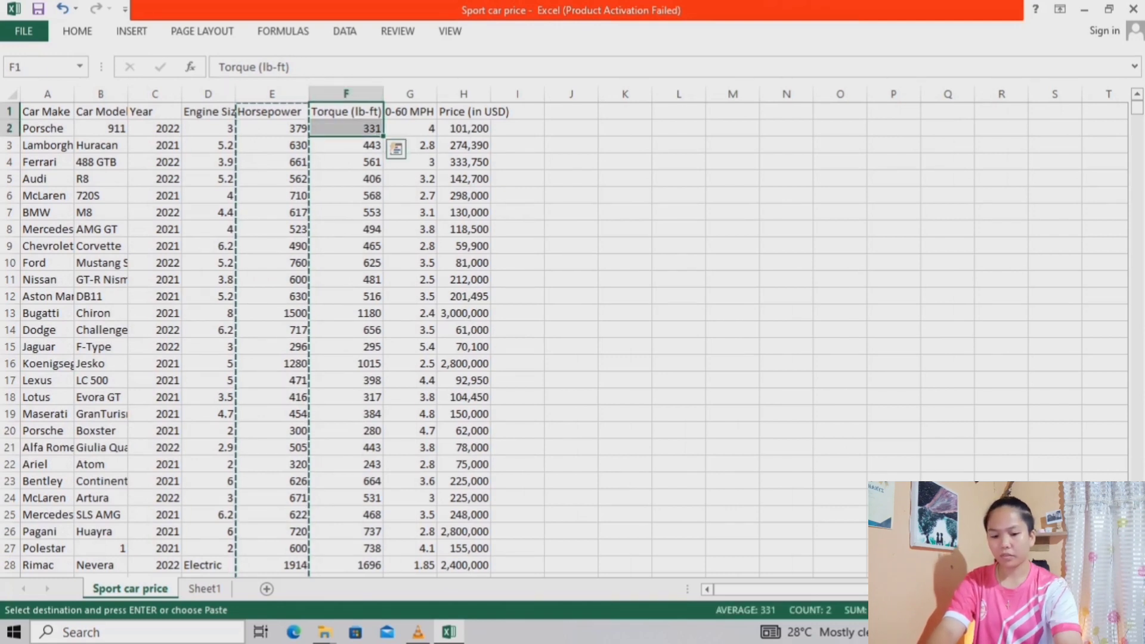
{"action": "key", "text": "ctrl+c"}
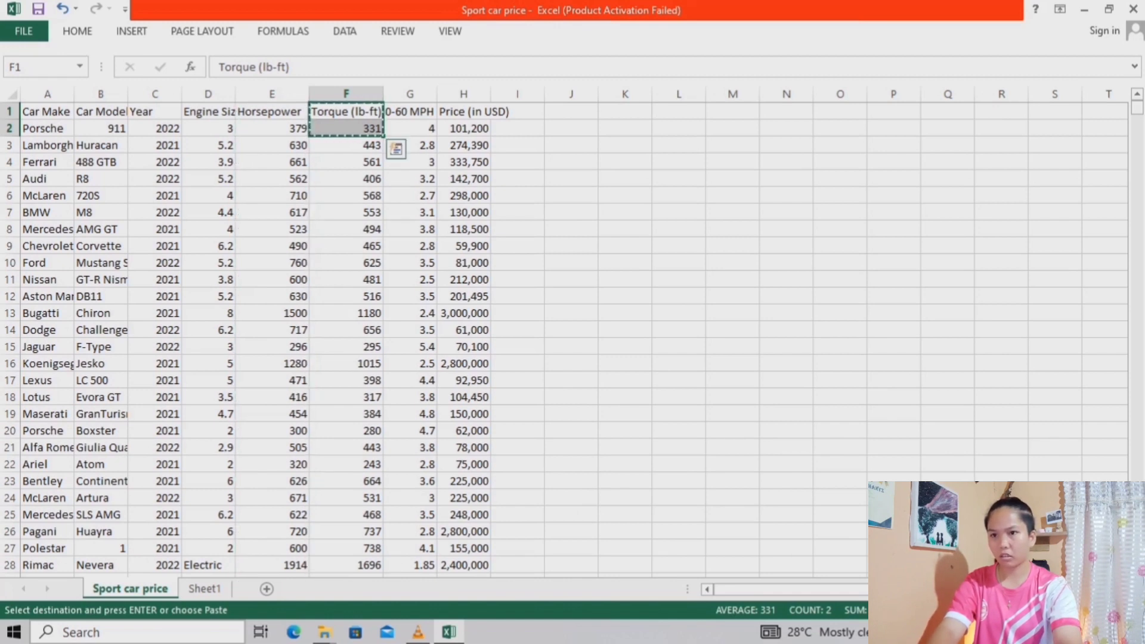
{"action": "key", "text": "shift+Down"}
{"action": "key", "text": "shift+Down"}
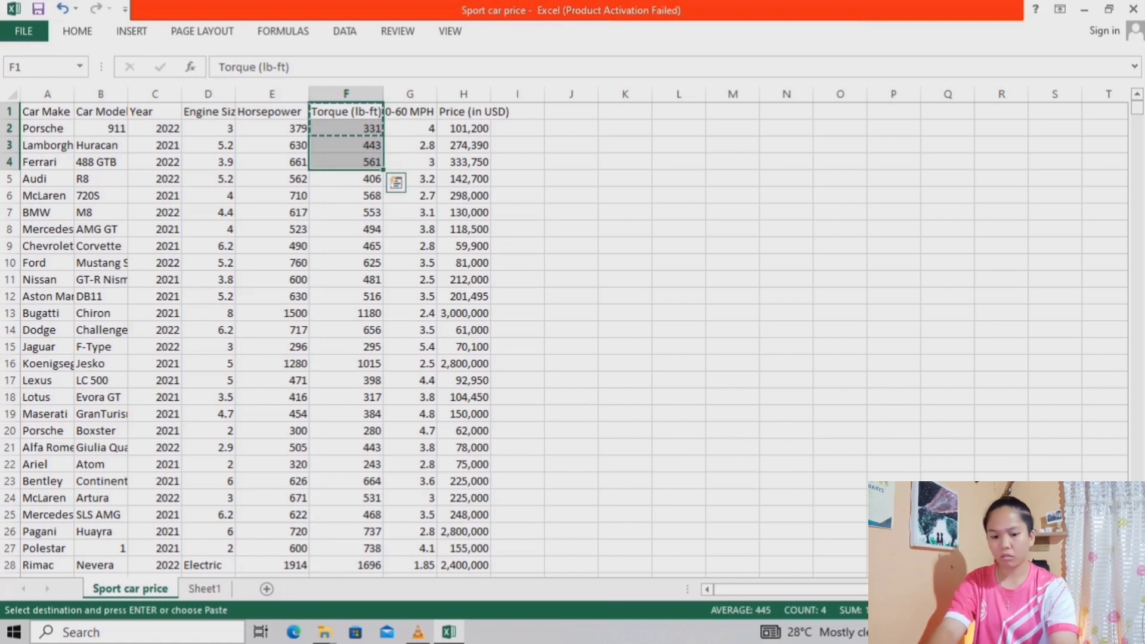
{"action": "key", "text": "ctrl+shift+Down"}
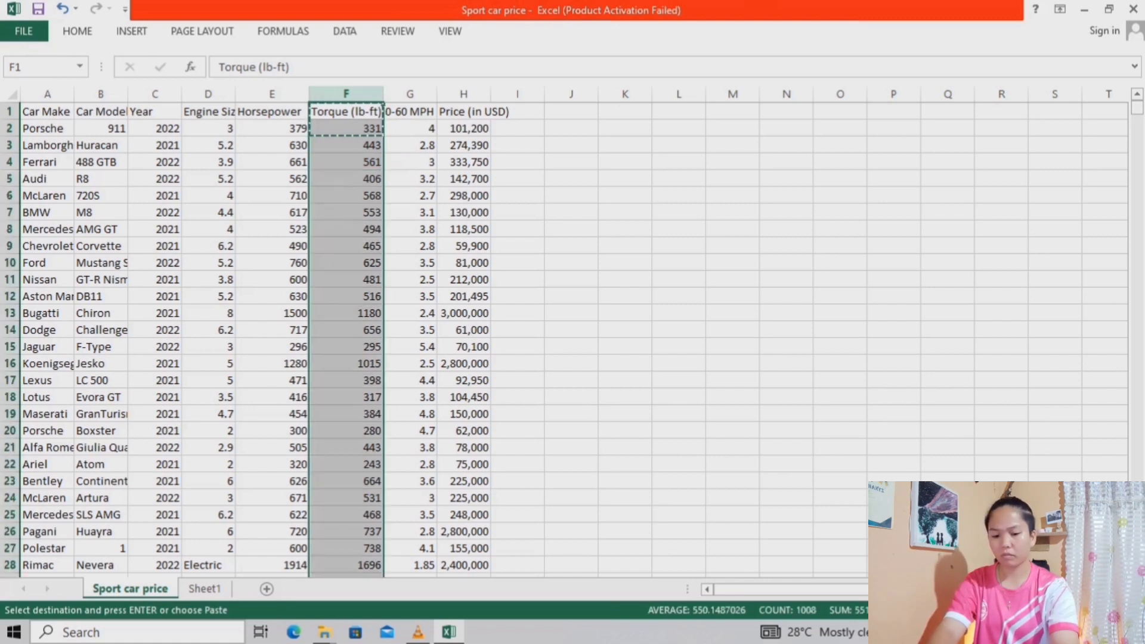
{"action": "key", "text": "ctrl+c"}
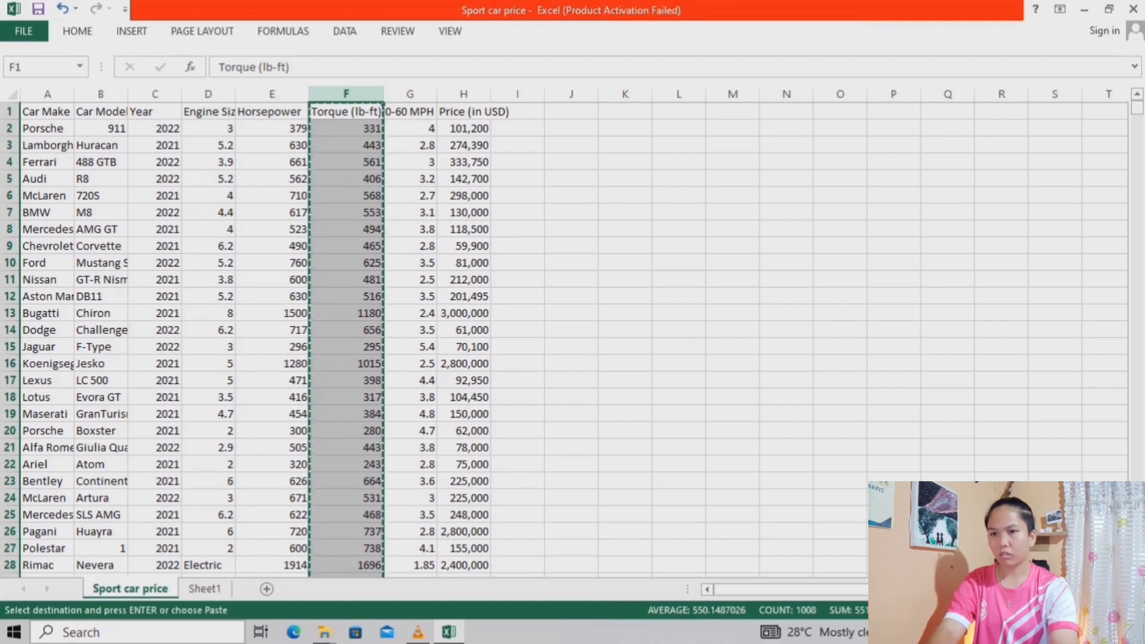
{"action": "key", "text": "ctrl+Page_Down"}
{"action": "key", "text": "Right"}
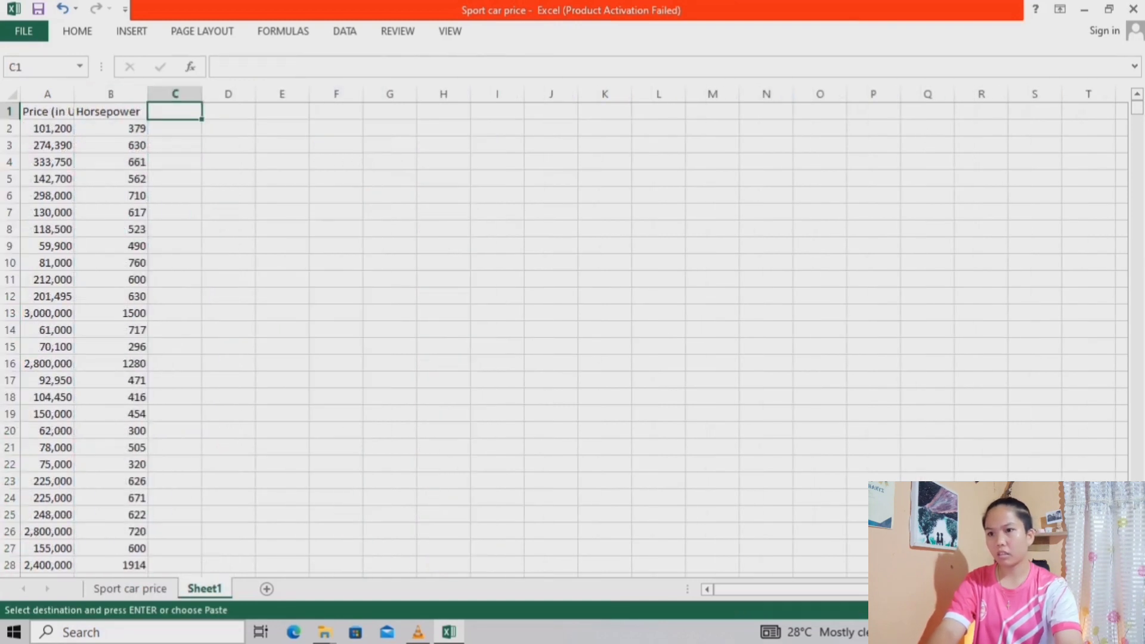
{"action": "key", "text": "ctrl+v"}
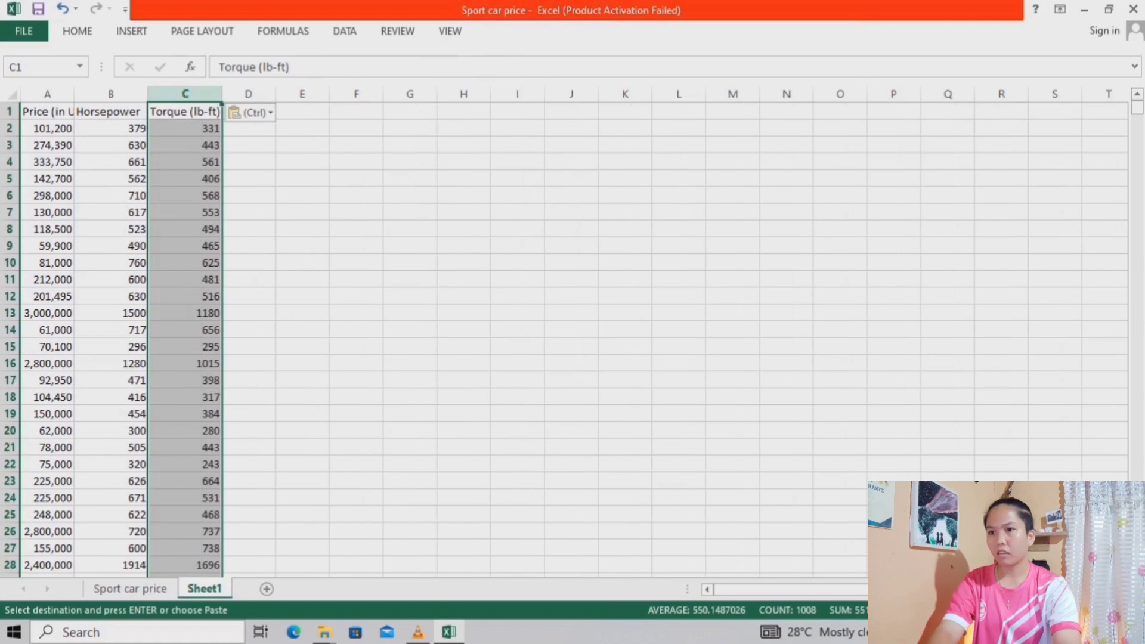
Widen columns A, B and C of Sheet1 so the Price, Horsepower and Torque headers fit completely
{"action": "left_click_drag", "start_coordinate": [75, 93], "coordinate": [113, 93]}
{"action": "left_click_drag", "start_coordinate": [186, 94], "coordinate": [215, 94]}
{"action": "left_click_drag", "start_coordinate": [290, 94], "coordinate": [313, 94]}
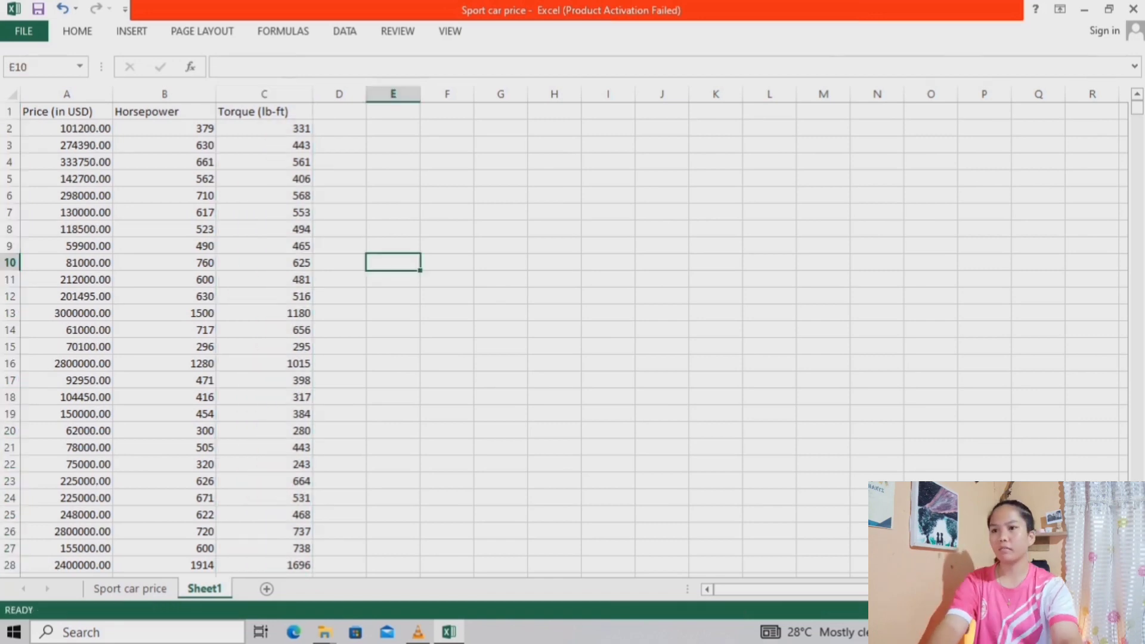
{"action": "scroll", "coordinate": [563, 339], "scroll_direction": "down", "scroll_amount": 1}
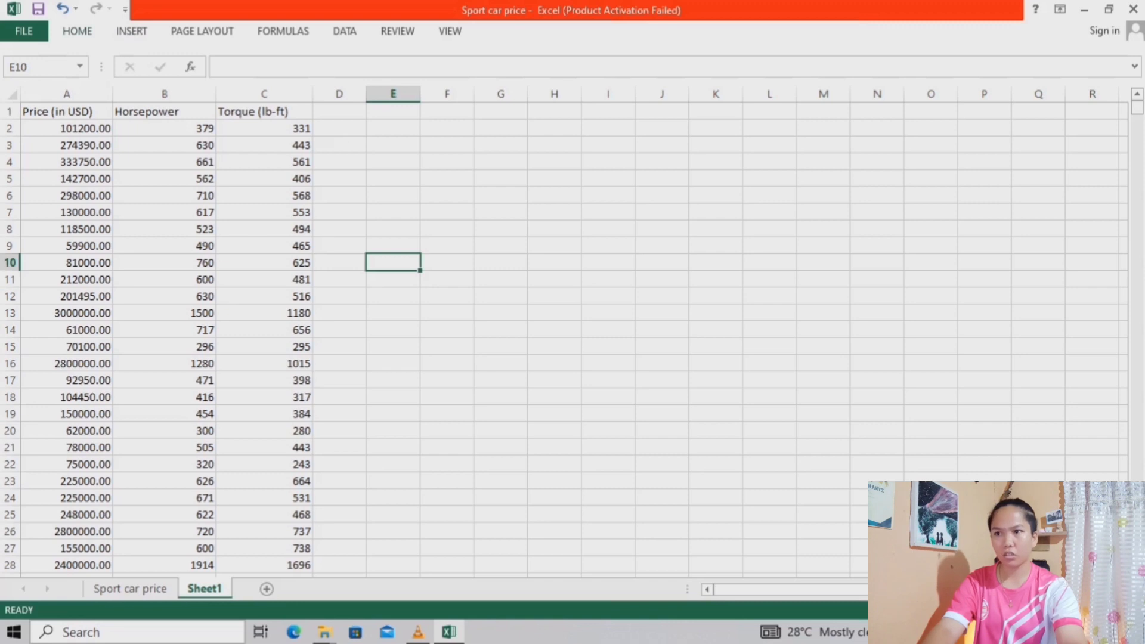
Check in the Excel add-ins list that Analysis ToolPak is enabled and accept the add-in selection
{"action": "left_click", "coordinate": [344, 31]}
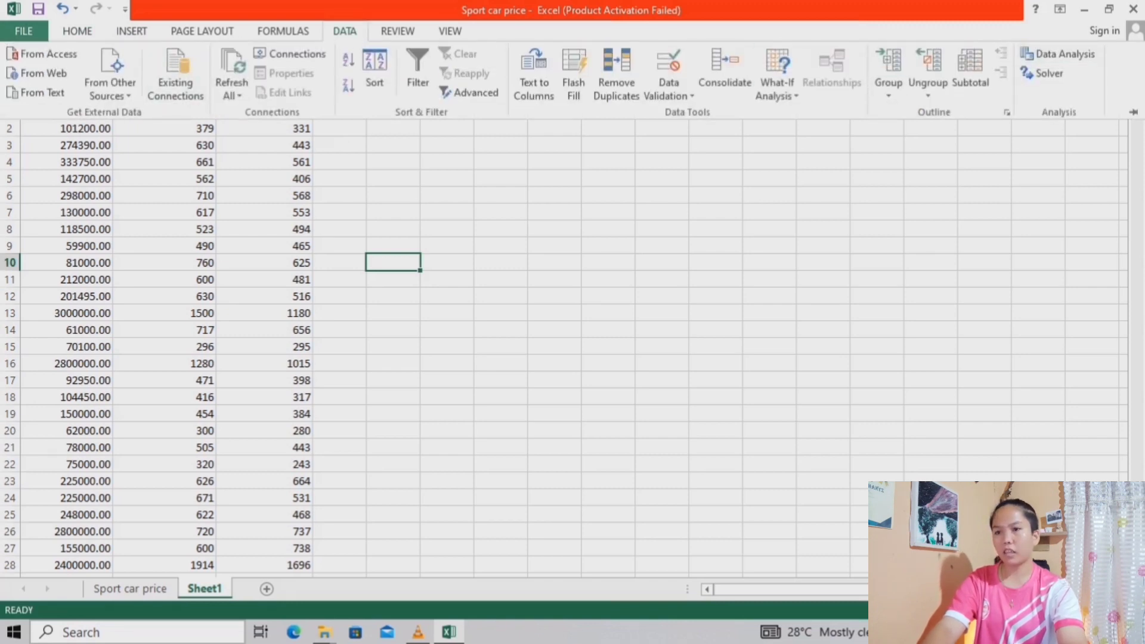
{"action": "left_click", "coordinate": [24, 31]}
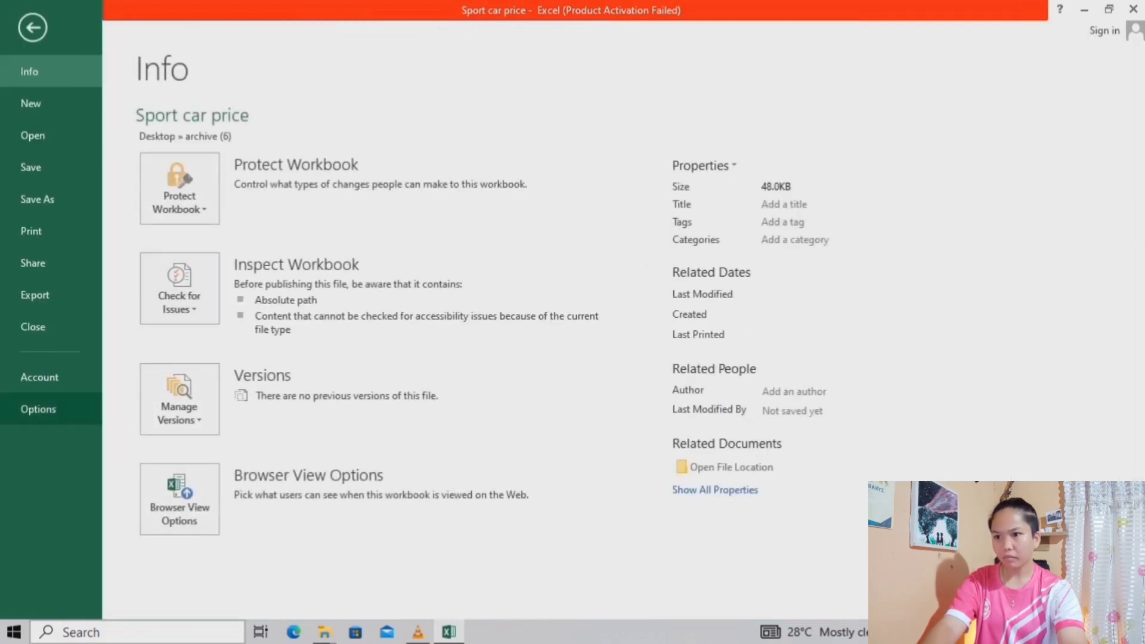
{"action": "key", "text": "Escape"}
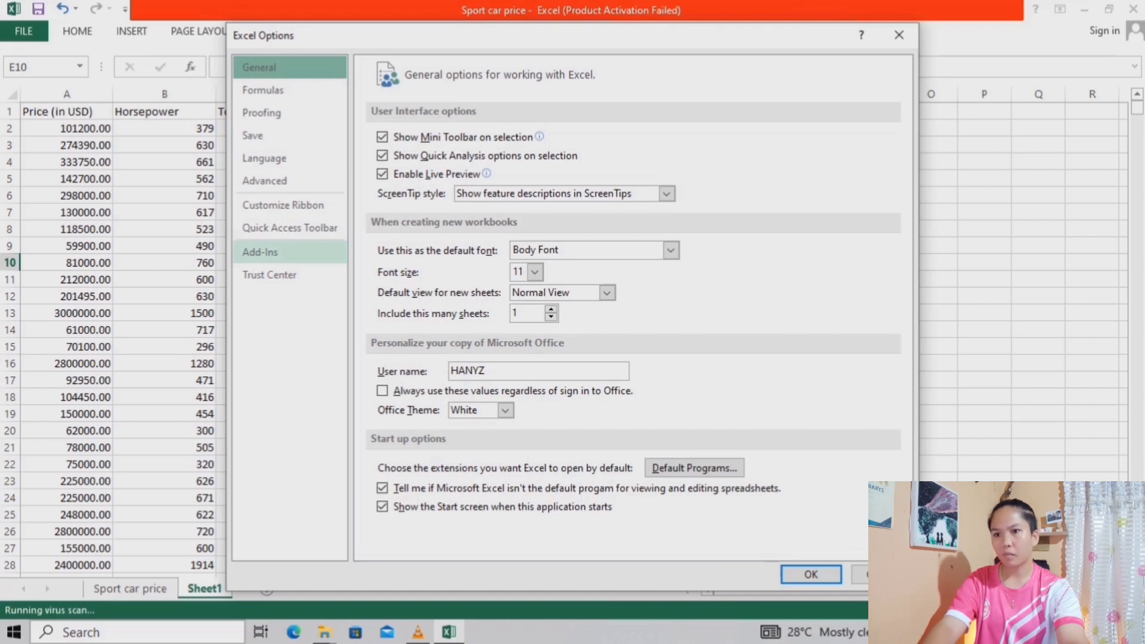
{"action": "left_click", "coordinate": [289, 253]}
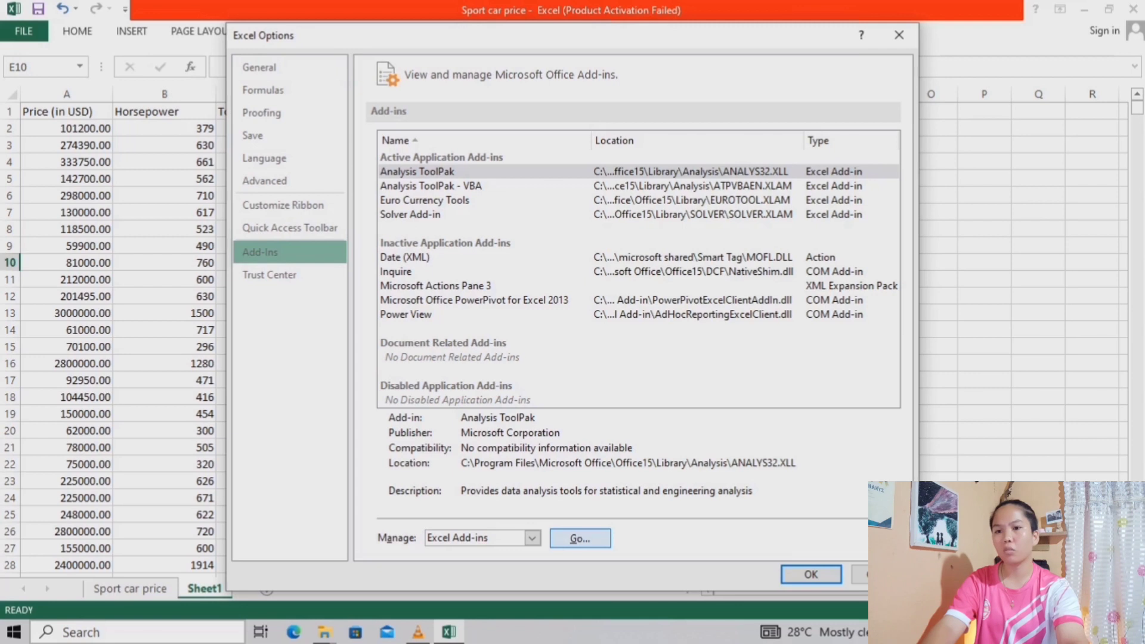
{"action": "left_click", "coordinate": [580, 538]}
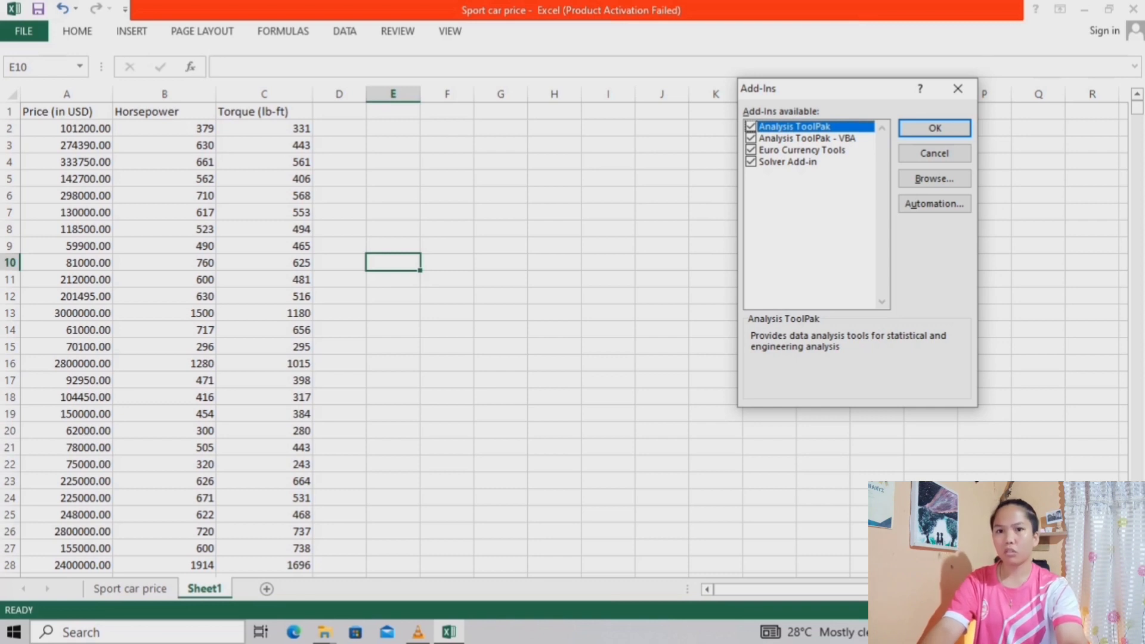
{"action": "key", "text": "Return"}
Start the Regression tool from the data analysis tools
{"action": "left_click", "coordinate": [345, 31]}
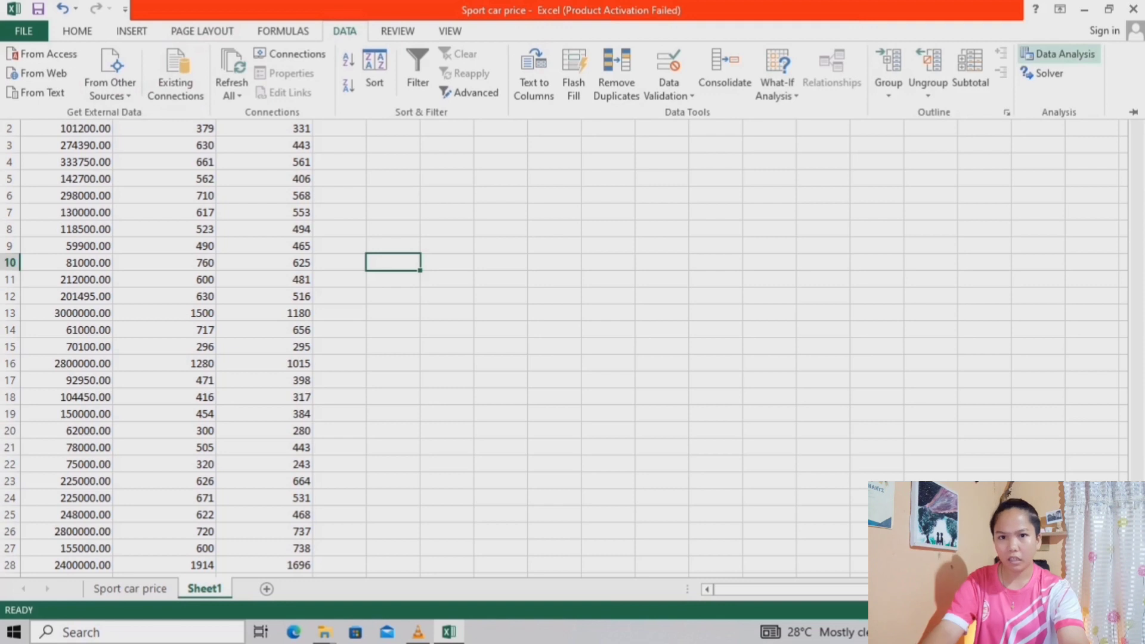
{"action": "left_click", "coordinate": [1058, 54]}
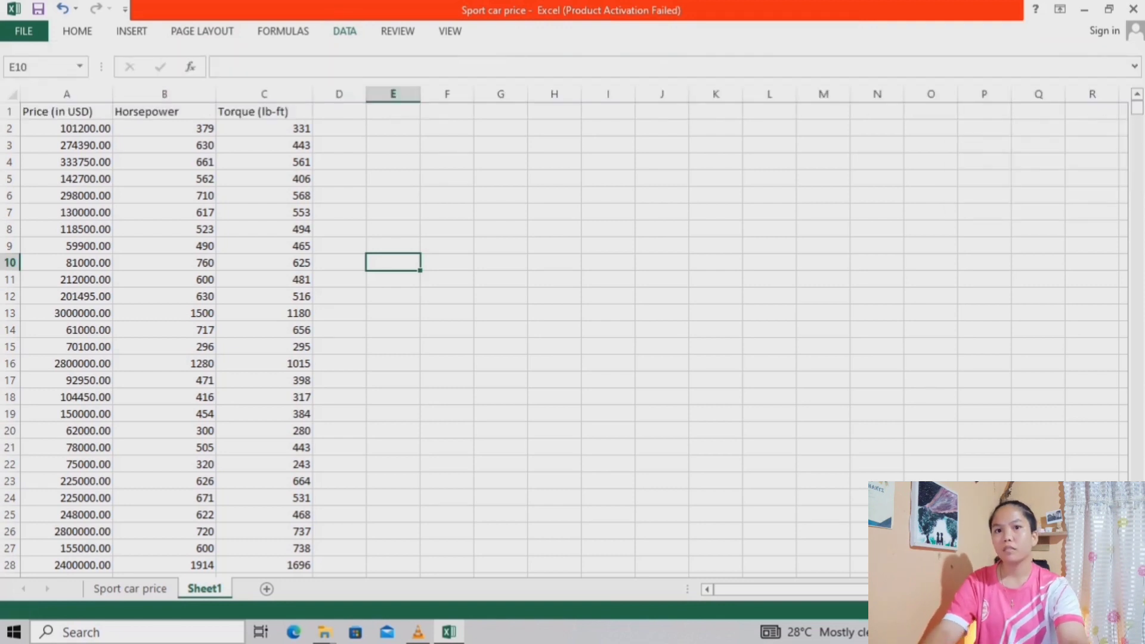
{"action": "scroll", "coordinate": [817, 259], "scroll_direction": "down", "scroll_amount": 2}
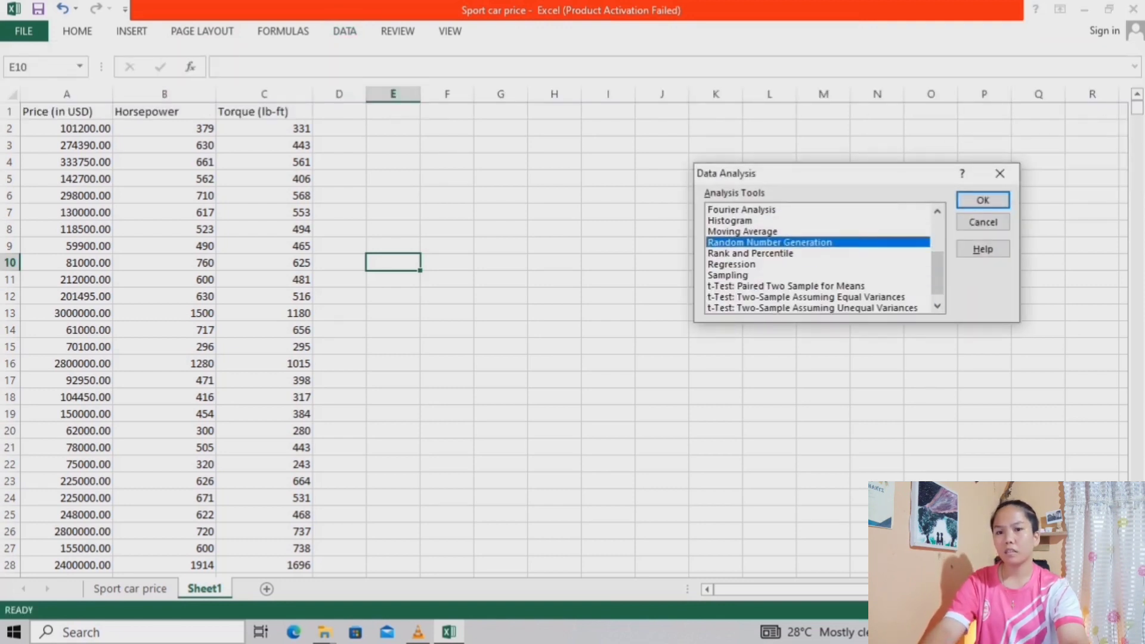
{"action": "left_click", "coordinate": [732, 264]}
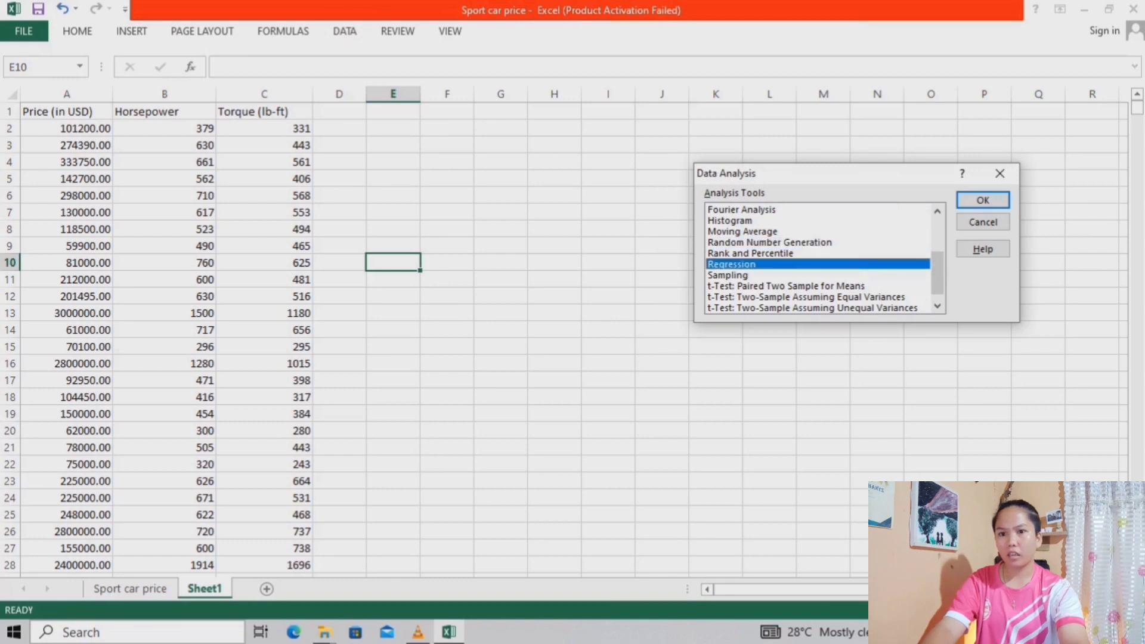
{"action": "left_click", "coordinate": [982, 201]}
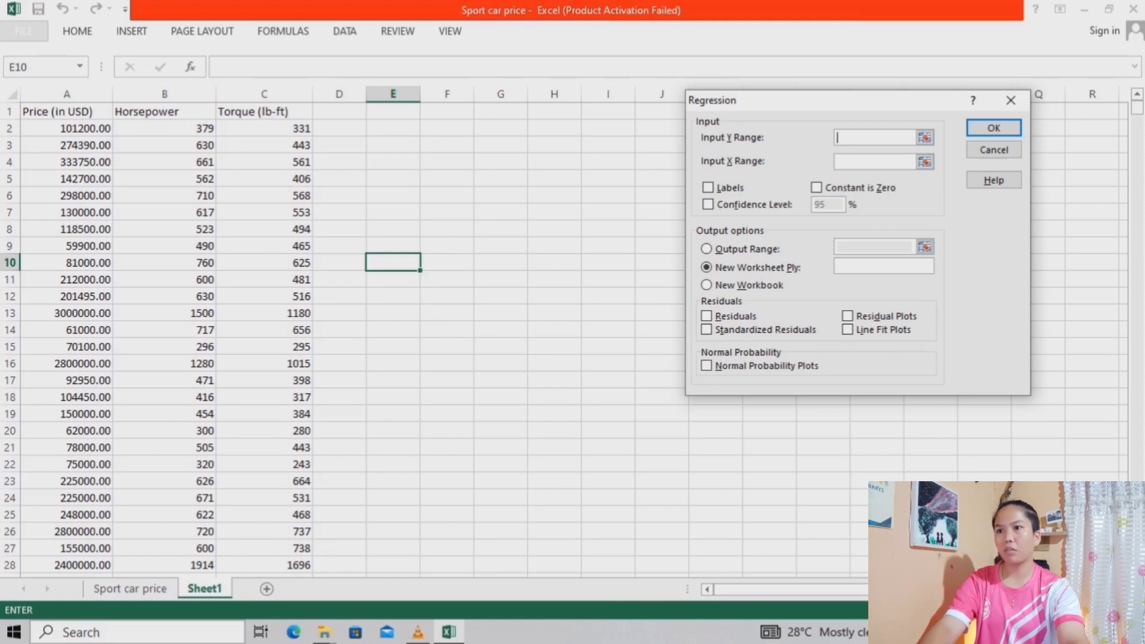
Set the regression's Input Y Range to the price data in $A$1:$A$20
{"action": "left_click", "coordinate": [925, 138]}
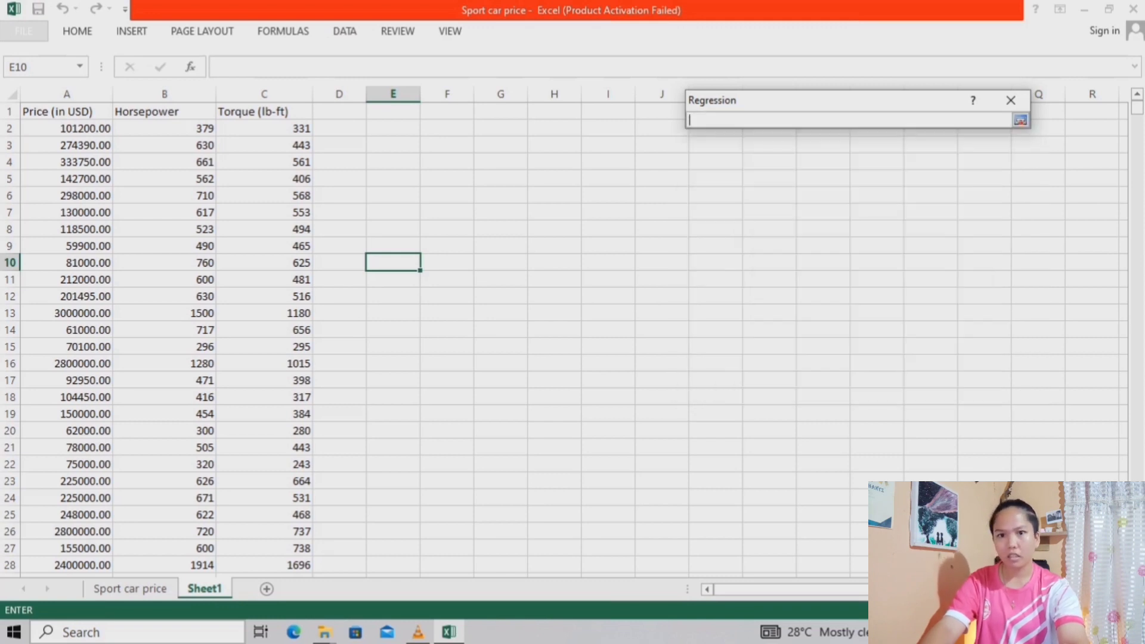
{"action": "left_click_drag", "start_coordinate": [66, 112], "coordinate": [101, 149]}
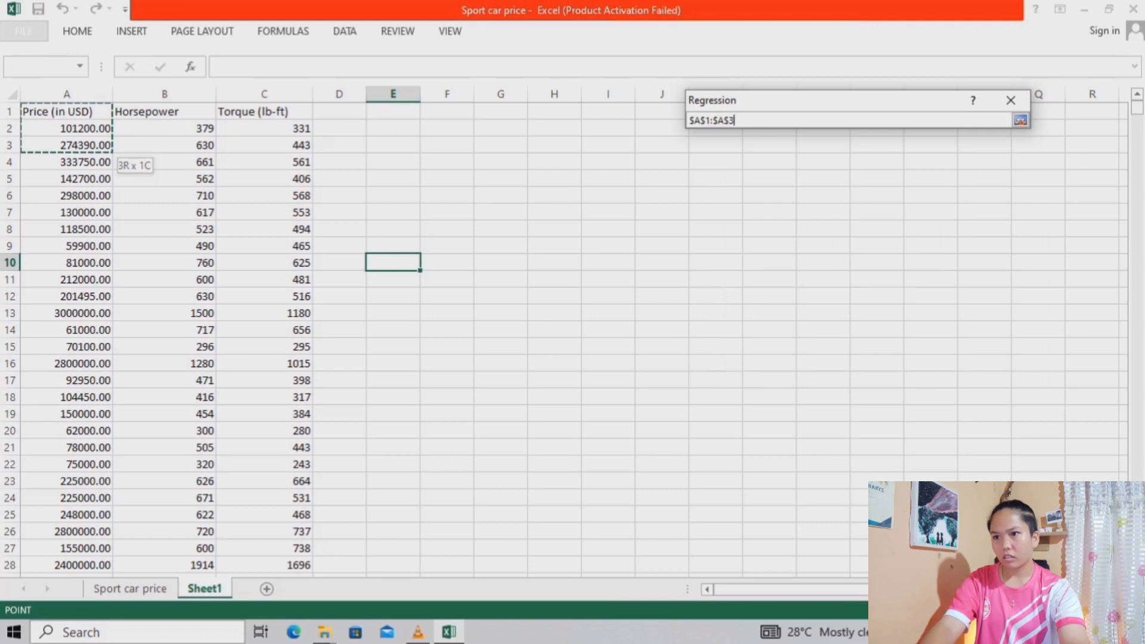
{"action": "key", "text": "BackSpace"}
{"action": "type", "text": "20"}
{"action": "key", "text": "Return"}
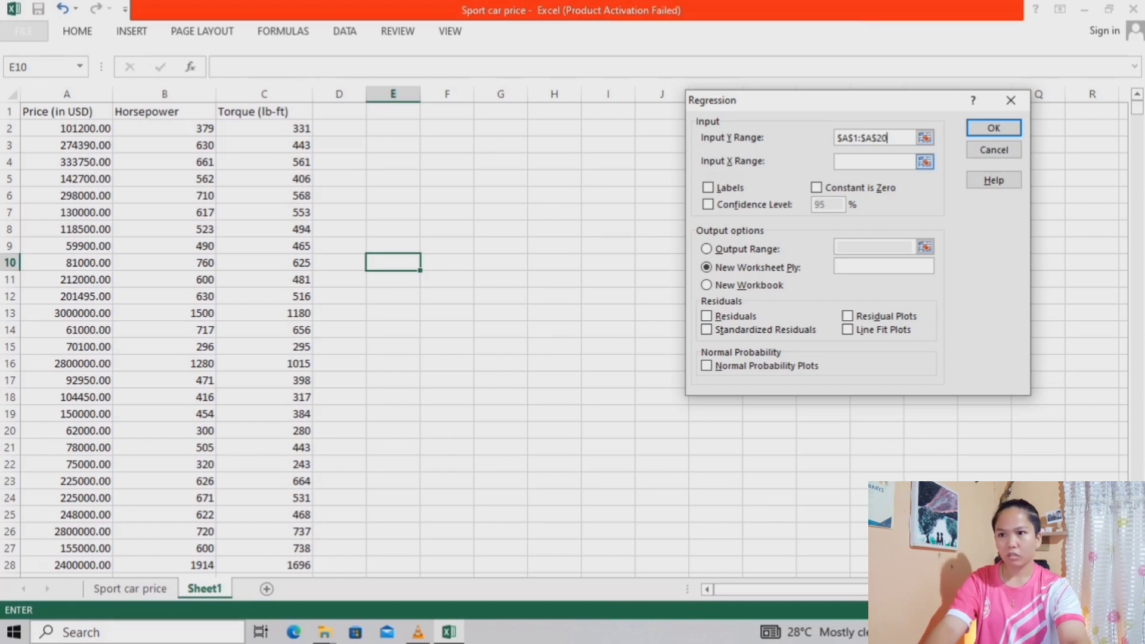
Set the regression's Input X Range to the horsepower and torque data in $B$1:$C$20
{"action": "left_click", "coordinate": [924, 161]}
{"action": "left_click_drag", "start_coordinate": [143, 112], "coordinate": [299, 179]}
{"action": "key", "text": "BackSpace"}
{"action": "type", "text": "20"}
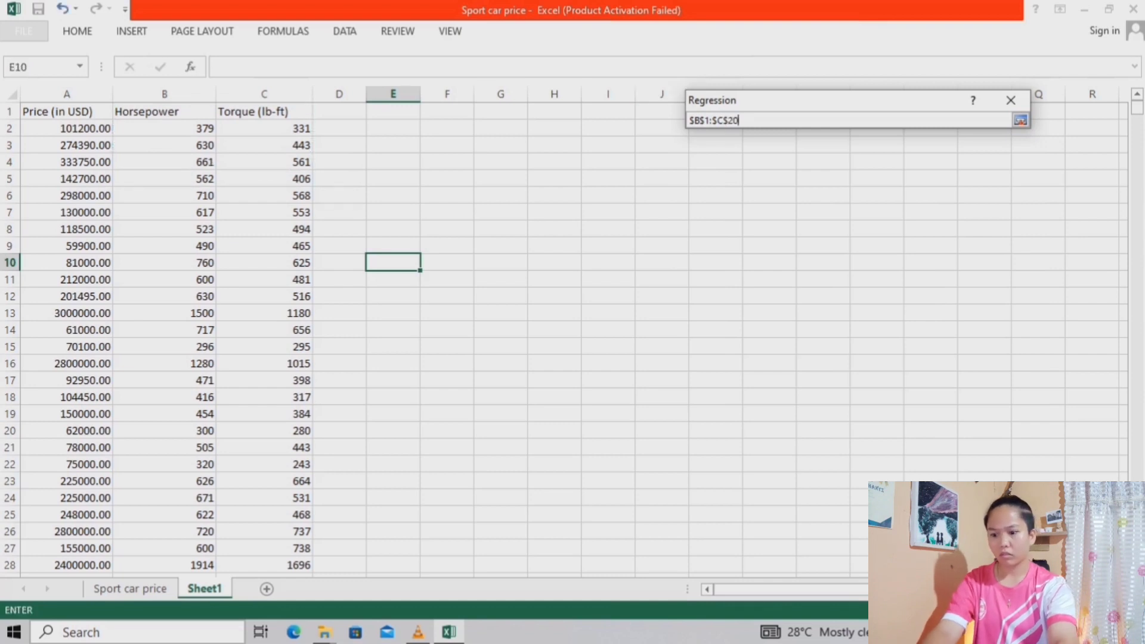
{"action": "key", "text": "Return"}
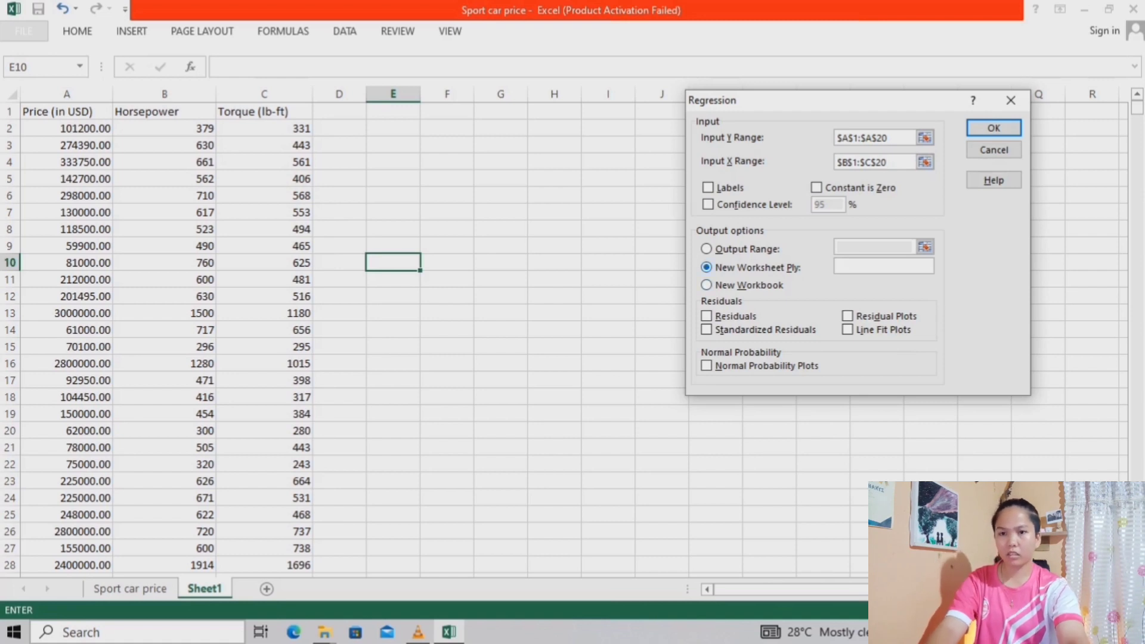
Run the regression with Labels and Residuals enabled and the output range starting at cell E4
{"action": "key", "text": "alt+o"}
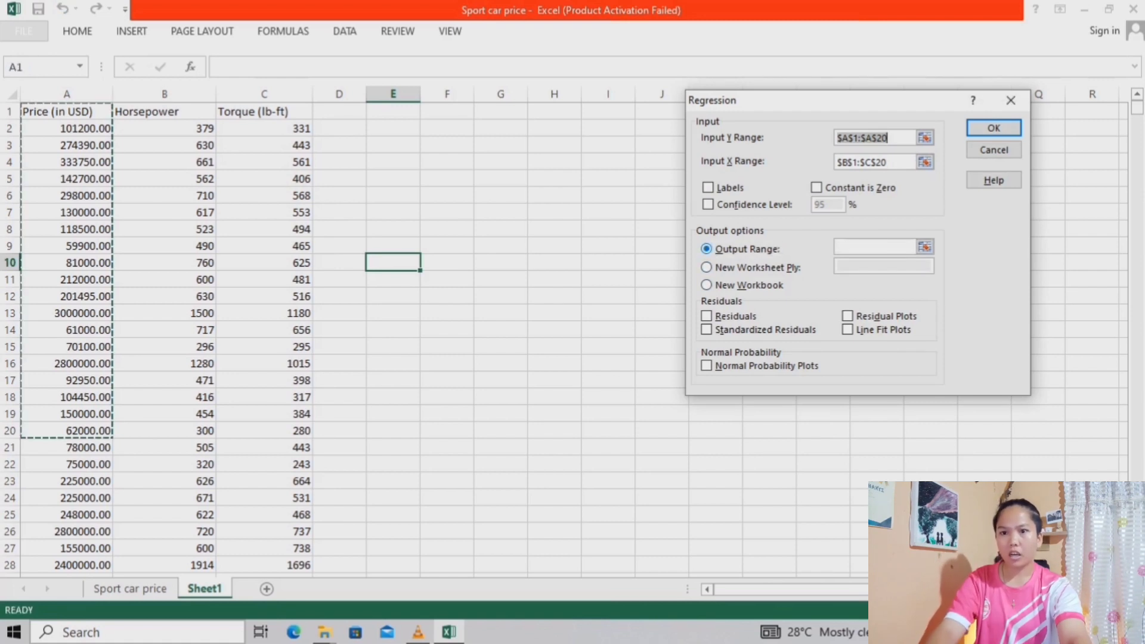
{"action": "key", "text": "alt+l"}
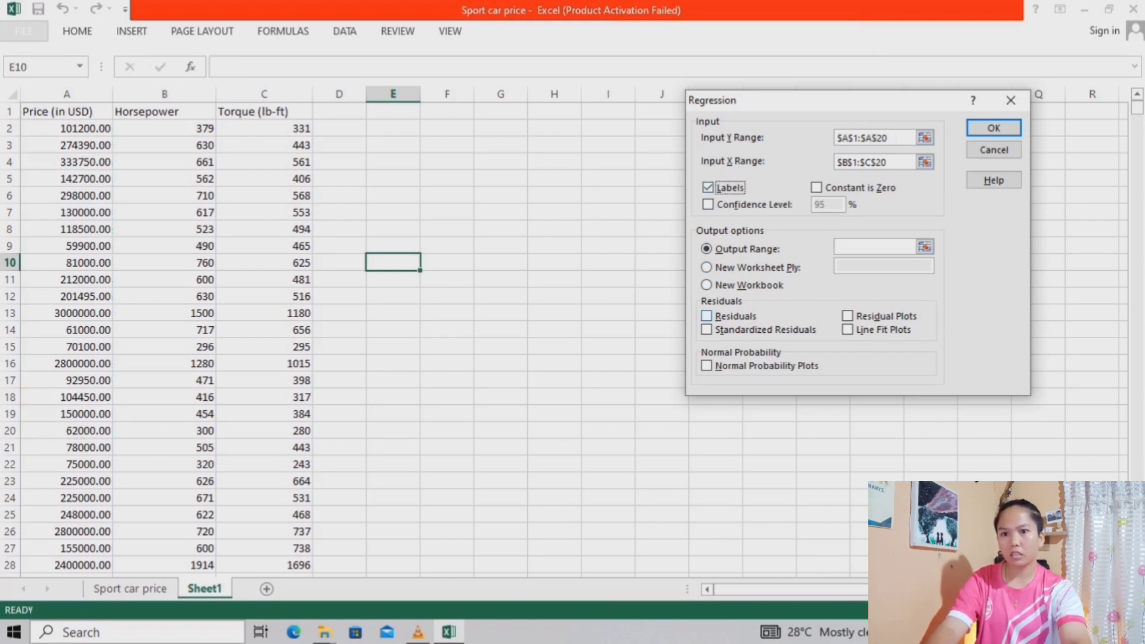
{"action": "key", "text": "alt+r"}
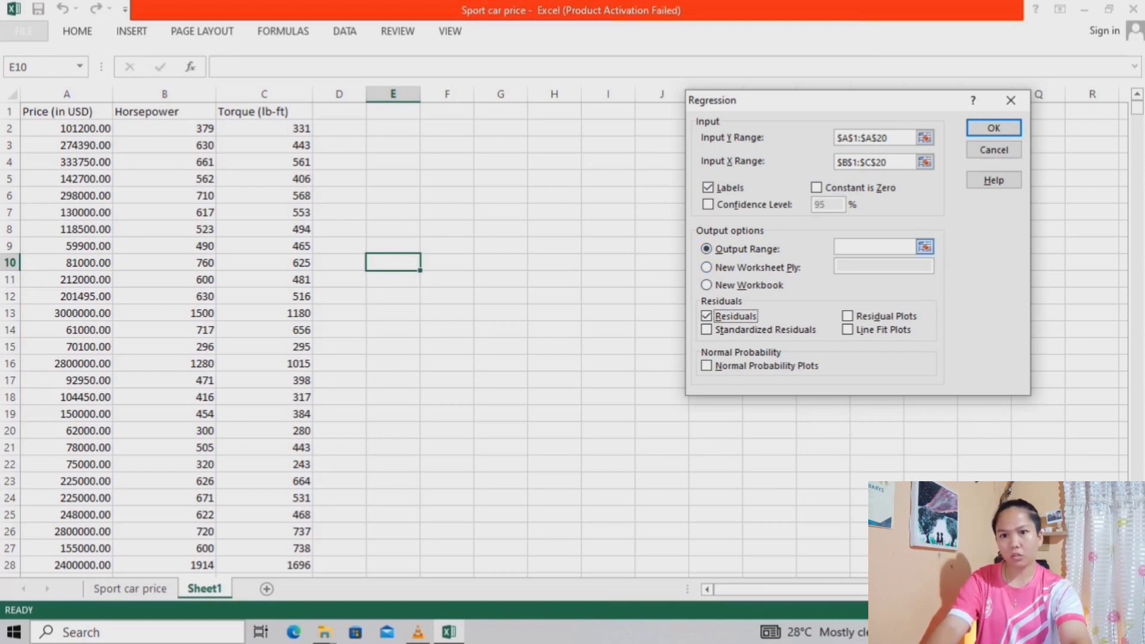
{"action": "left_click", "coordinate": [925, 247]}
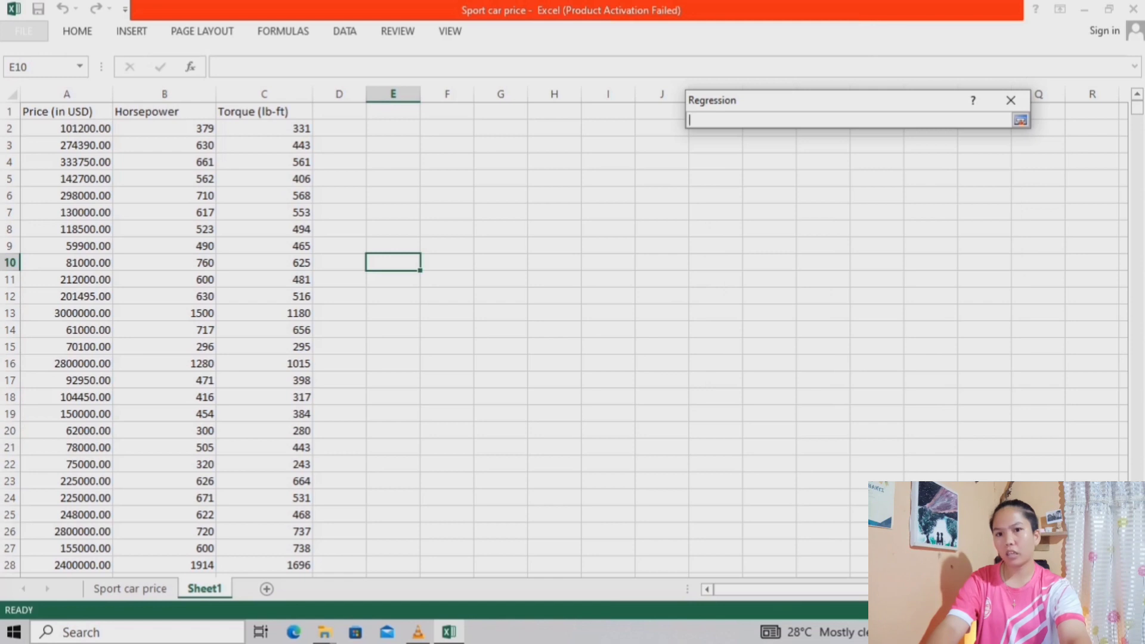
{"action": "left_click", "coordinate": [392, 161]}
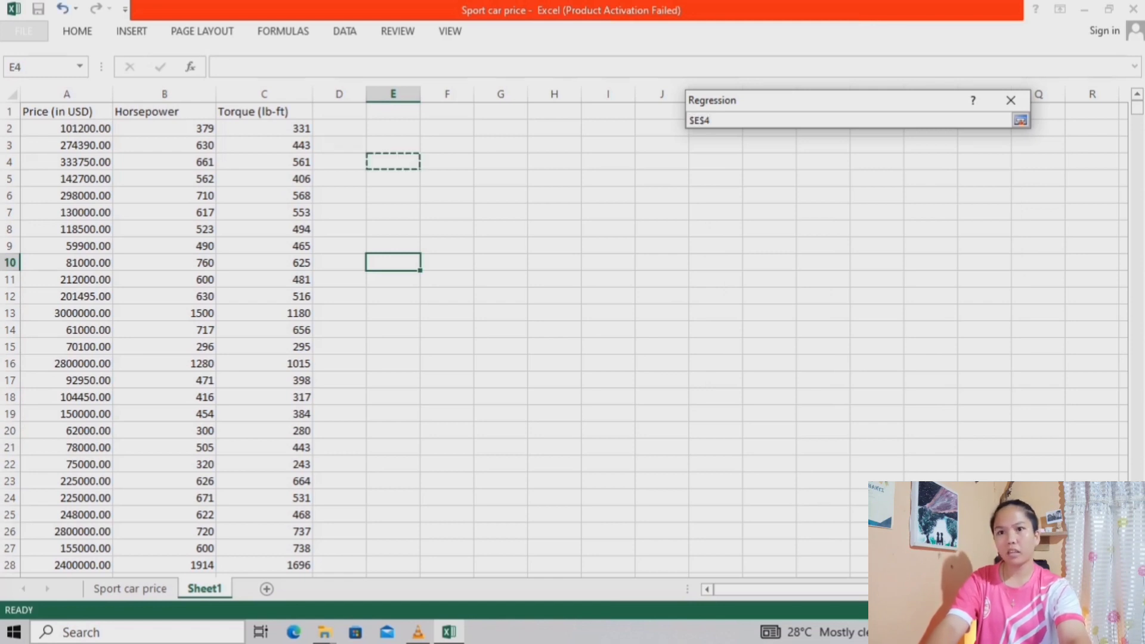
{"action": "key", "text": "Return"}
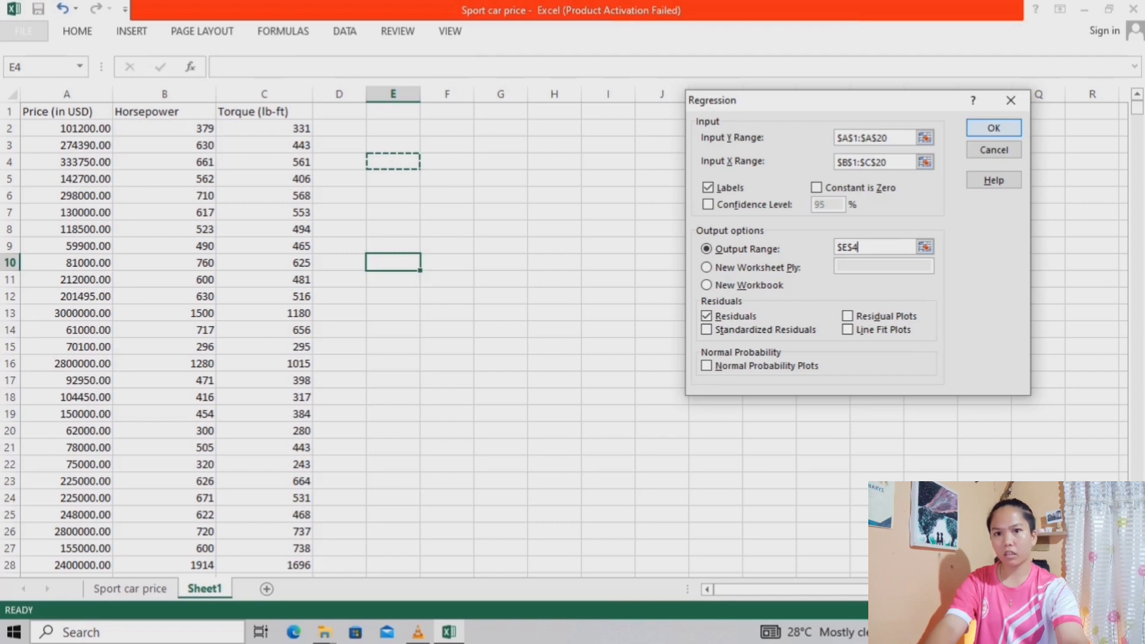
{"action": "key", "text": "Return"}
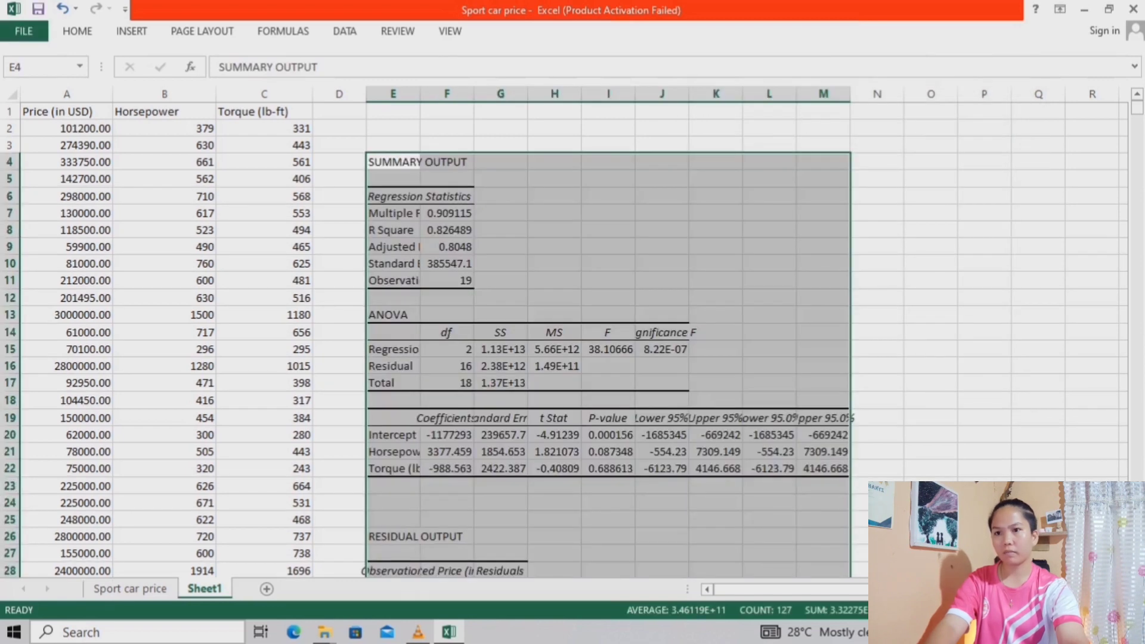
Examine the regression summary, ANOVA, coefficients and residual output tables on Sheet1
{"action": "left_click", "coordinate": [930, 179]}
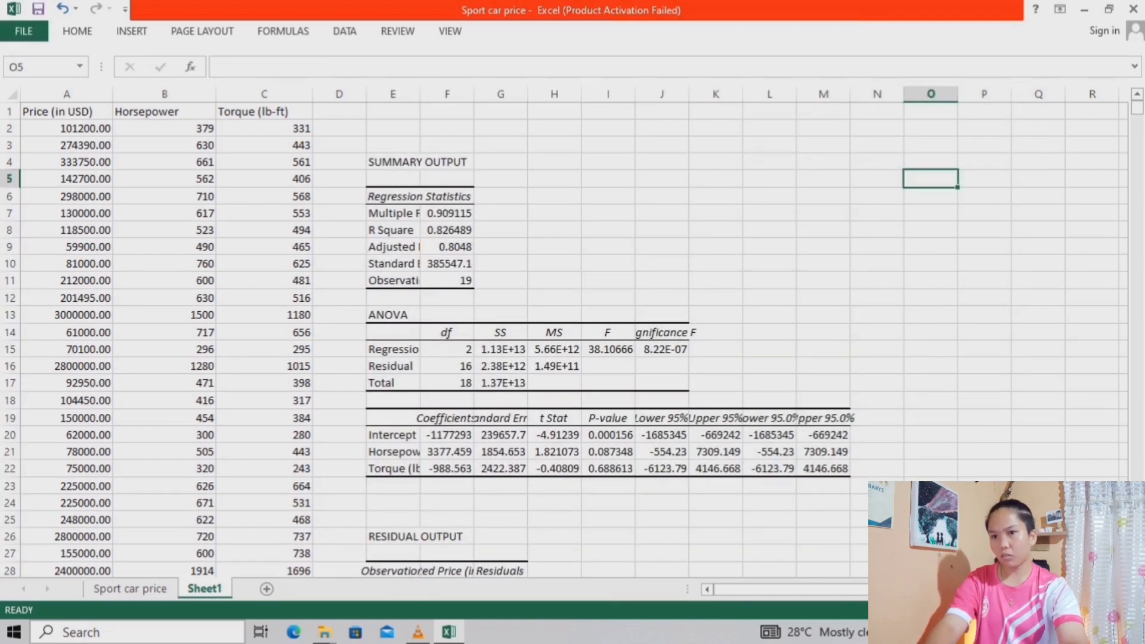
{"action": "scroll", "coordinate": [573, 334], "scroll_direction": "down", "scroll_amount": 3}
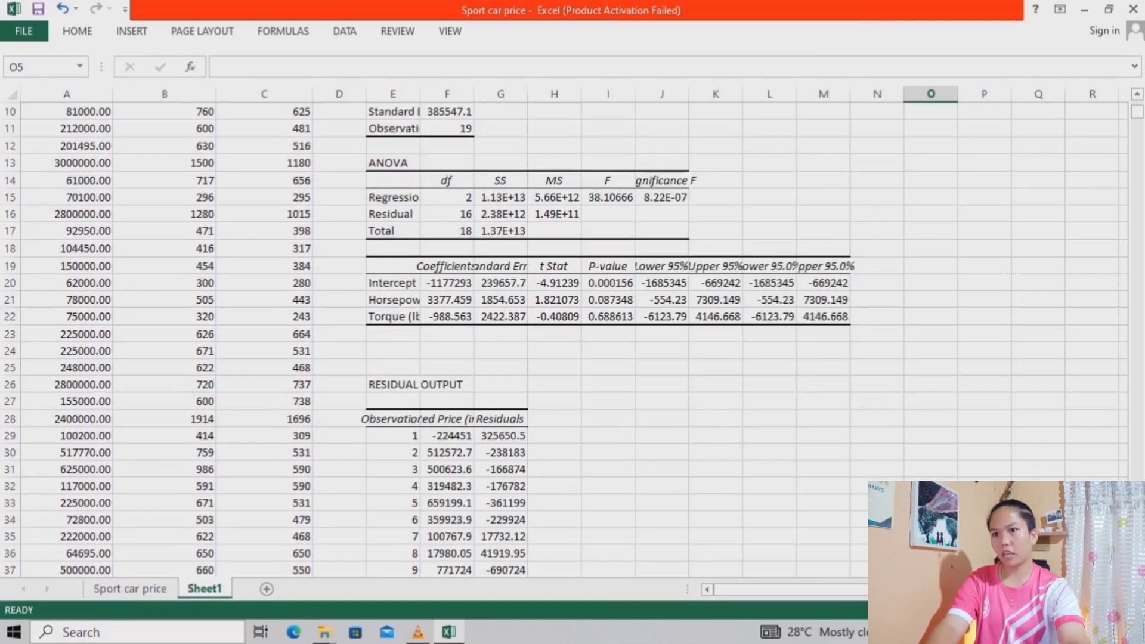
{"action": "scroll", "coordinate": [572, 334], "scroll_direction": "down", "scroll_amount": 9}
{"action": "scroll", "coordinate": [572, 334], "scroll_direction": "up", "scroll_amount": 5}
{"action": "scroll", "coordinate": [572, 334], "scroll_direction": "up", "scroll_amount": 7}
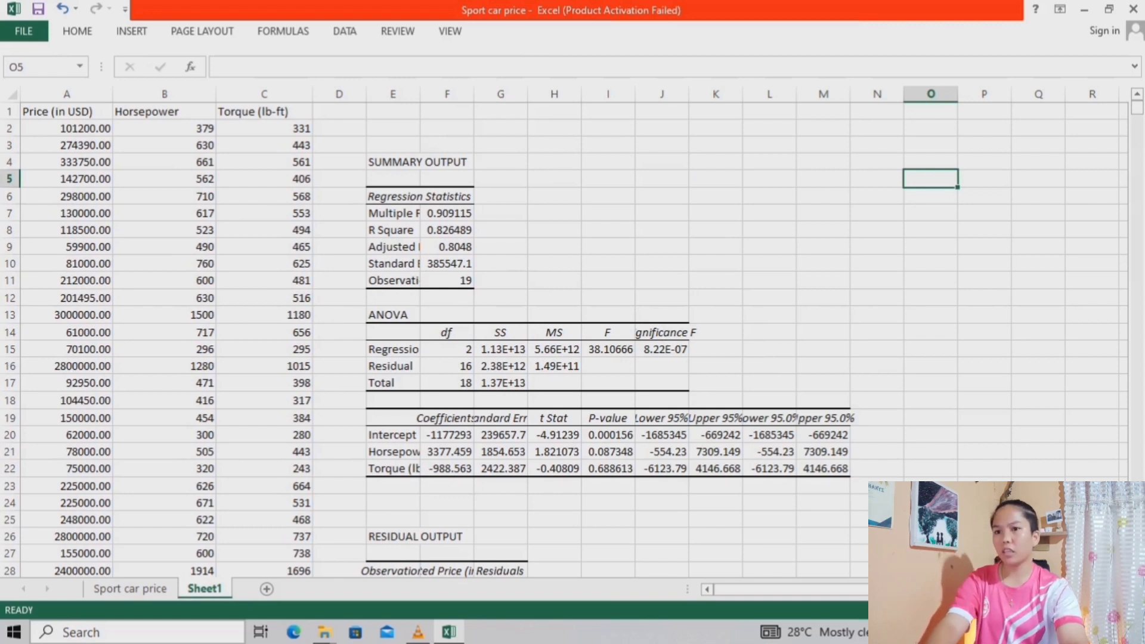
{"action": "left_click", "coordinate": [132, 31]}
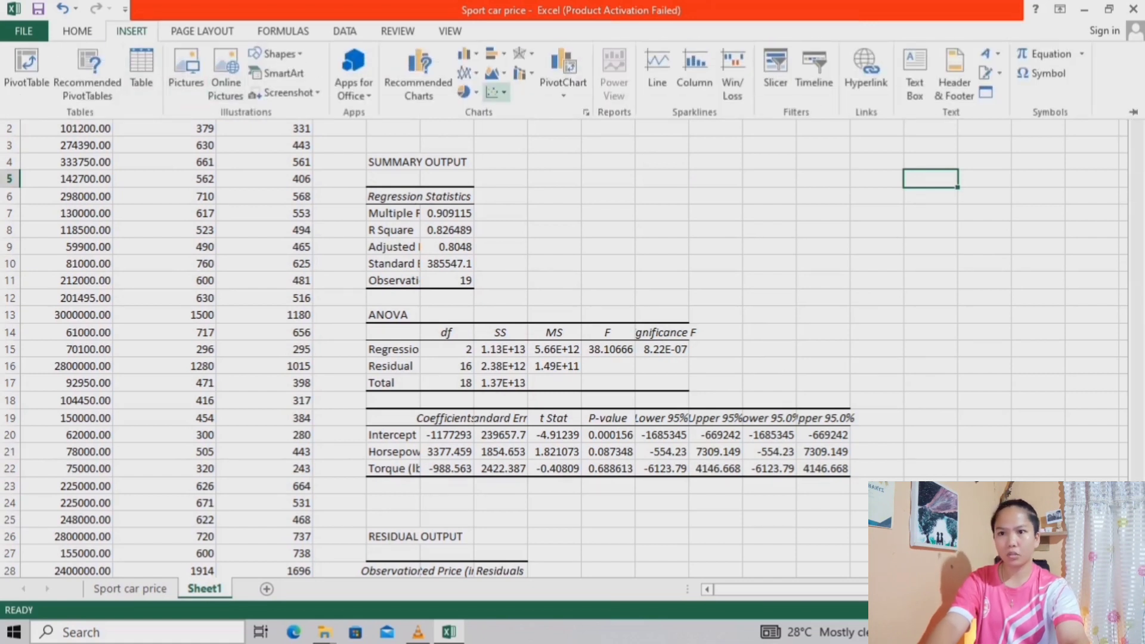
{"action": "left_click", "coordinate": [495, 92]}
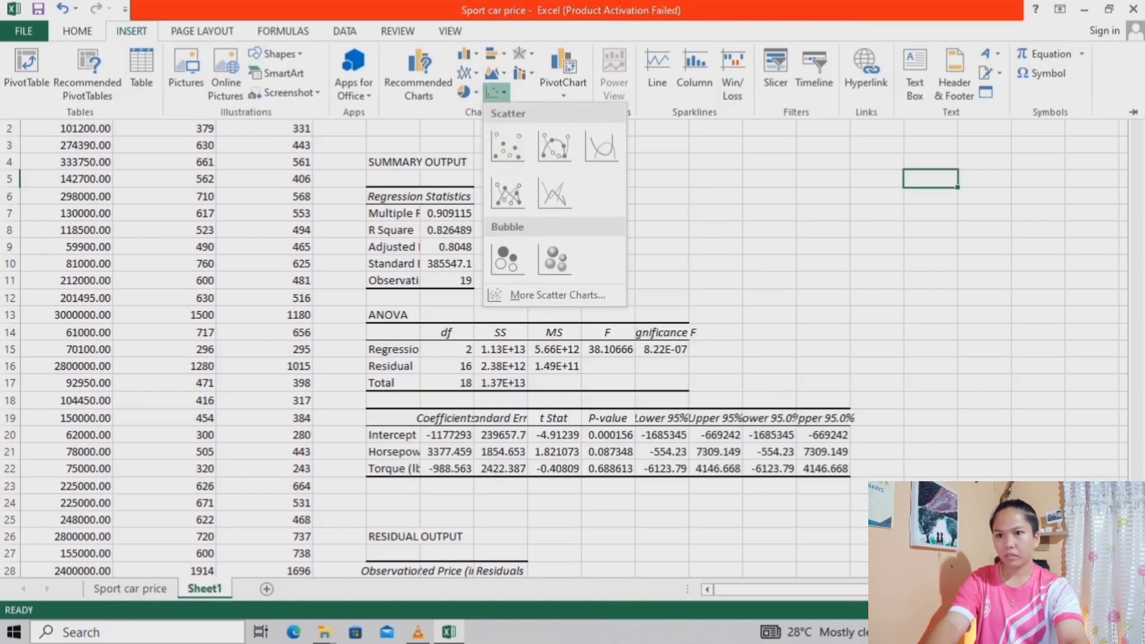
{"action": "key", "text": "Escape"}
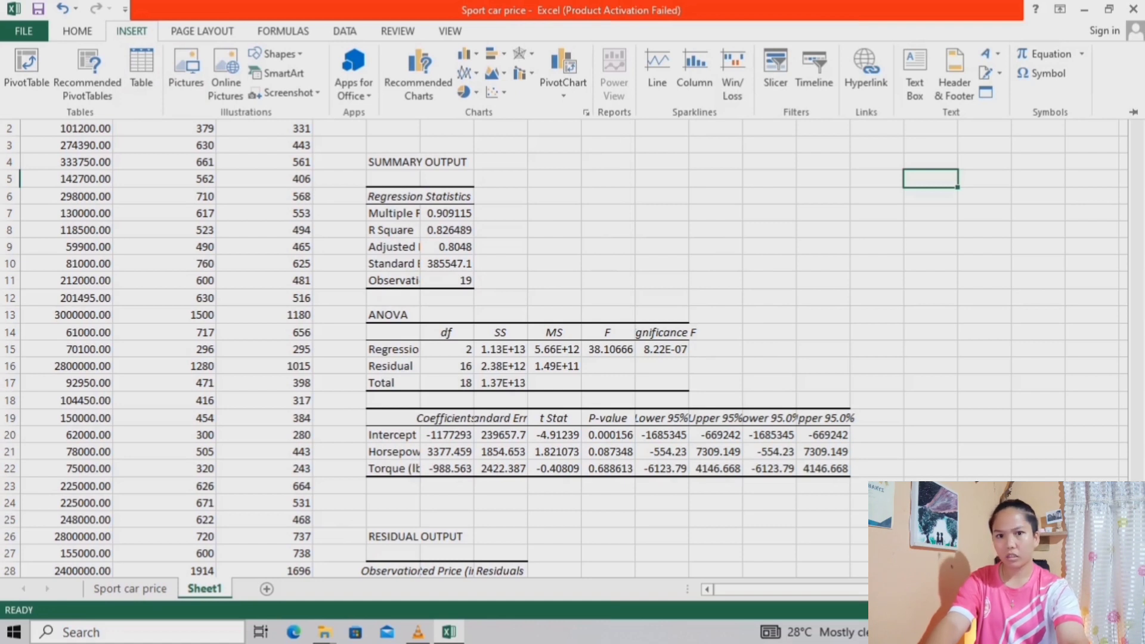
{"action": "key", "text": "Escape"}
Insert a markers-only scatter chart of the price, horsepower and torque data in A1:C20
{"action": "left_click_drag", "start_coordinate": [60, 111], "coordinate": [298, 435]}
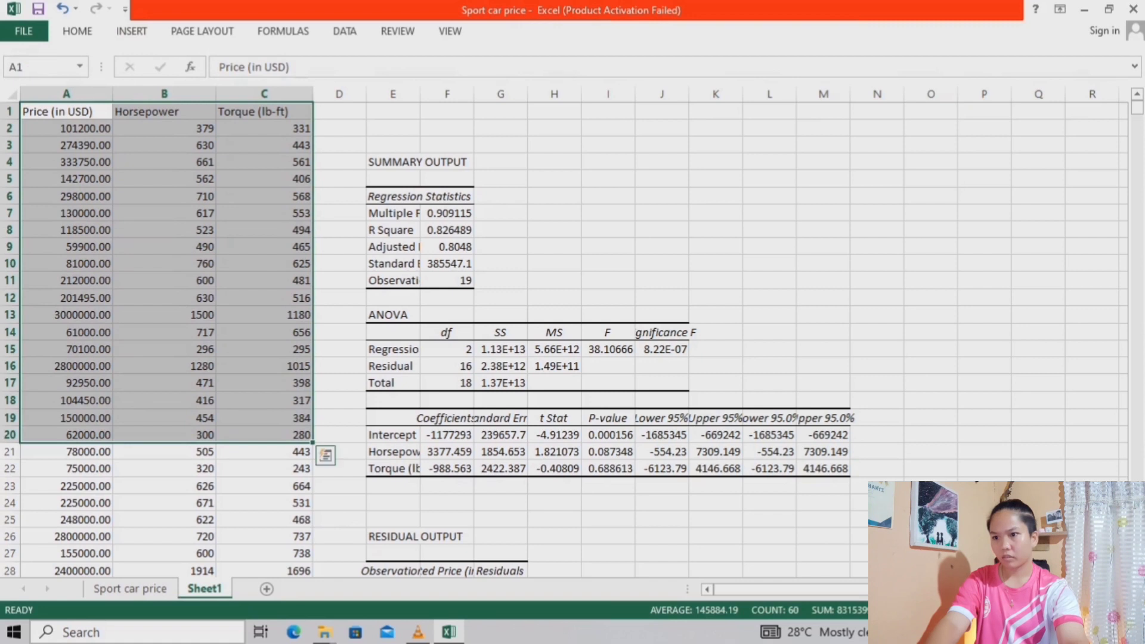
{"action": "left_click", "coordinate": [131, 31]}
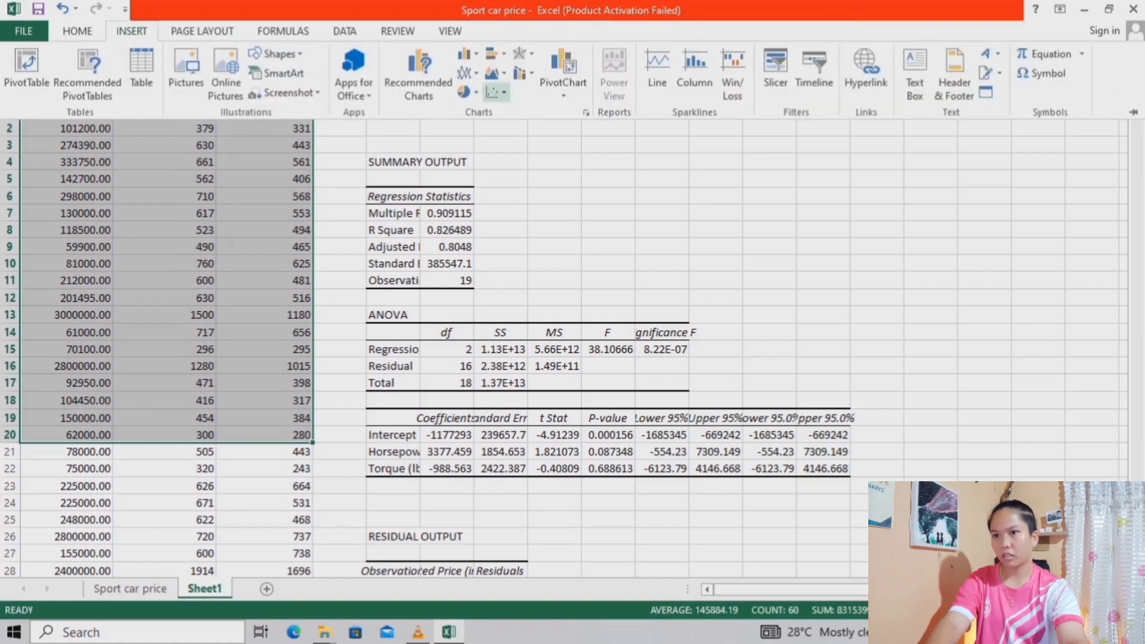
{"action": "left_click", "coordinate": [496, 93]}
{"action": "left_click", "coordinate": [509, 149]}
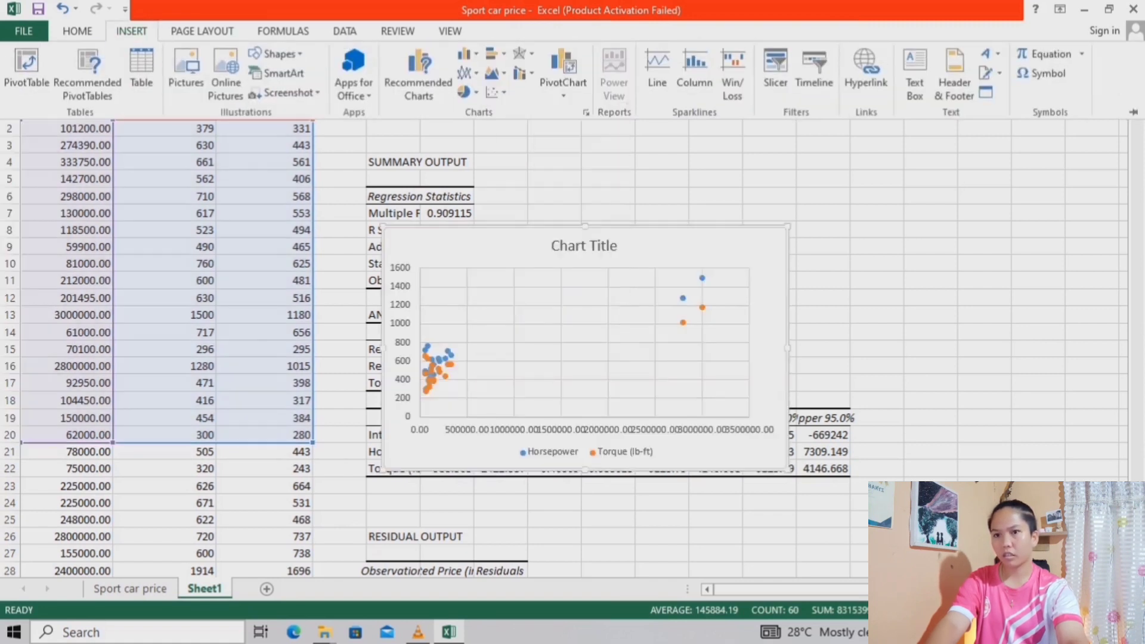
Shift the plot area up within the scatter chart and move the chart beside the ANOVA table, starting in column K
{"action": "left_click_drag", "start_coordinate": [573, 334], "coordinate": [577, 300]}
{"action": "left_click_drag", "start_coordinate": [661, 422], "coordinate": [810, 331]}
{"action": "left_click", "coordinate": [354, 503]}
{"action": "scroll", "coordinate": [573, 340], "scroll_direction": "right", "scroll_amount": 1}
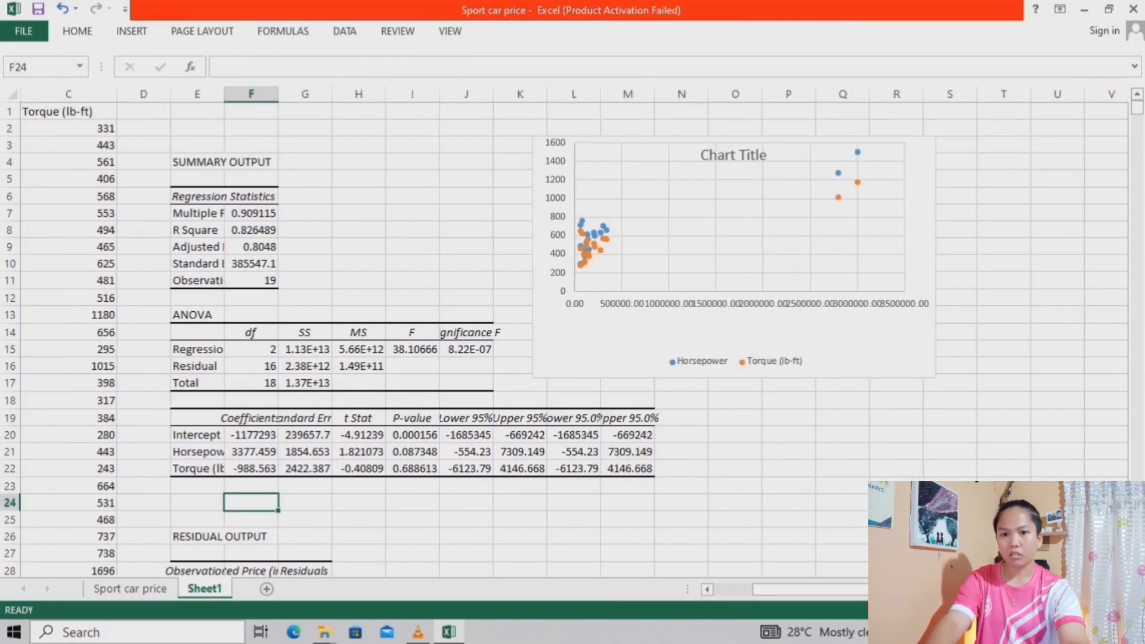
Add a linear trendline to the Torque (lb-ft) series in the scatter chart
{"action": "left_click", "coordinate": [733, 335]}
{"action": "right_click", "coordinate": [651, 217]}
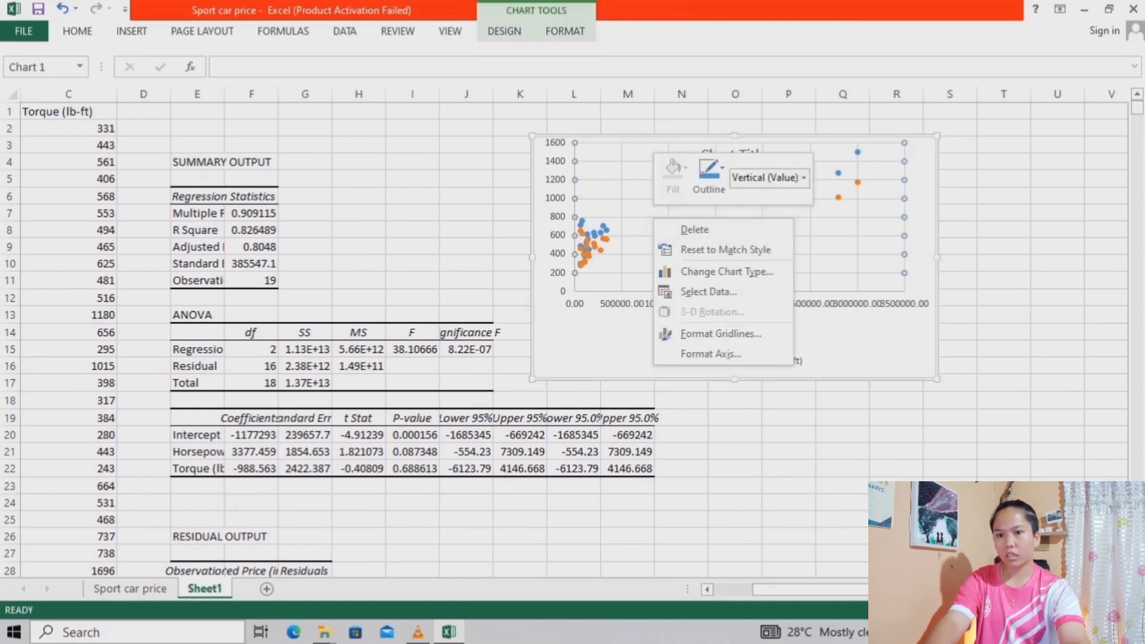
{"action": "left_click", "coordinate": [628, 198]}
{"action": "right_click", "coordinate": [627, 199]}
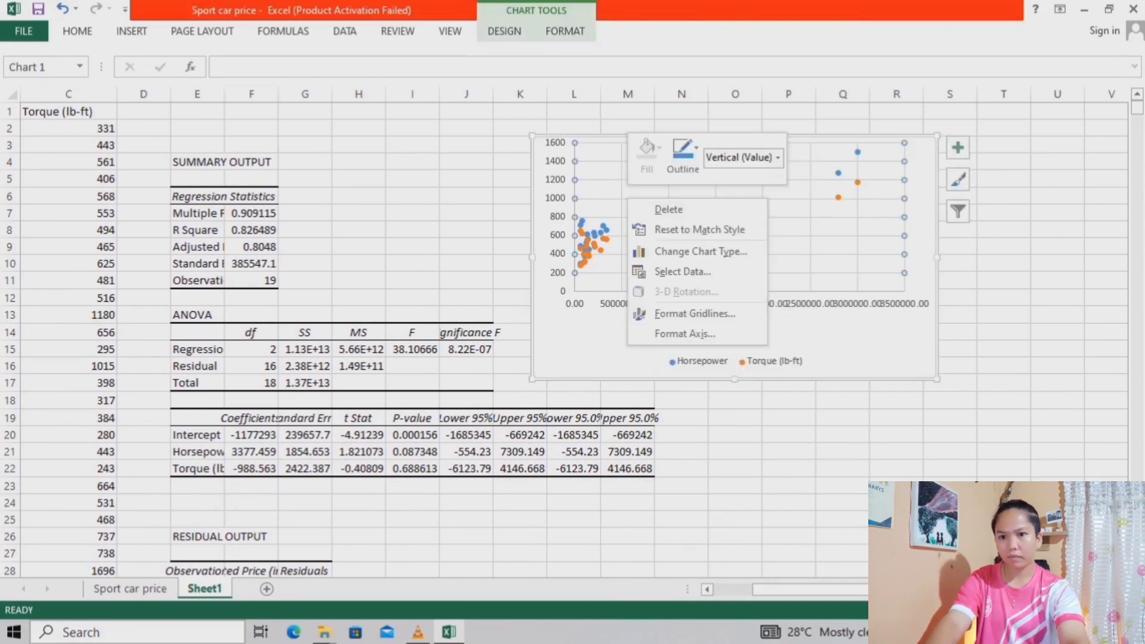
{"action": "left_click", "coordinate": [607, 239]}
{"action": "left_click", "coordinate": [607, 239]}
{"action": "right_click", "coordinate": [588, 235]}
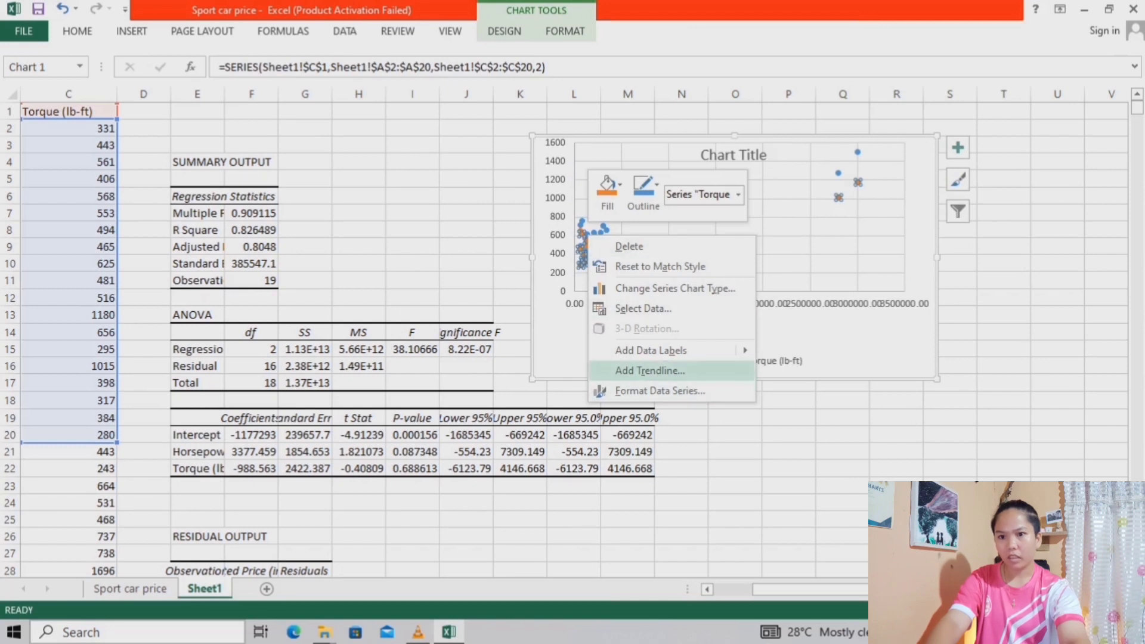
{"action": "left_click", "coordinate": [650, 370]}
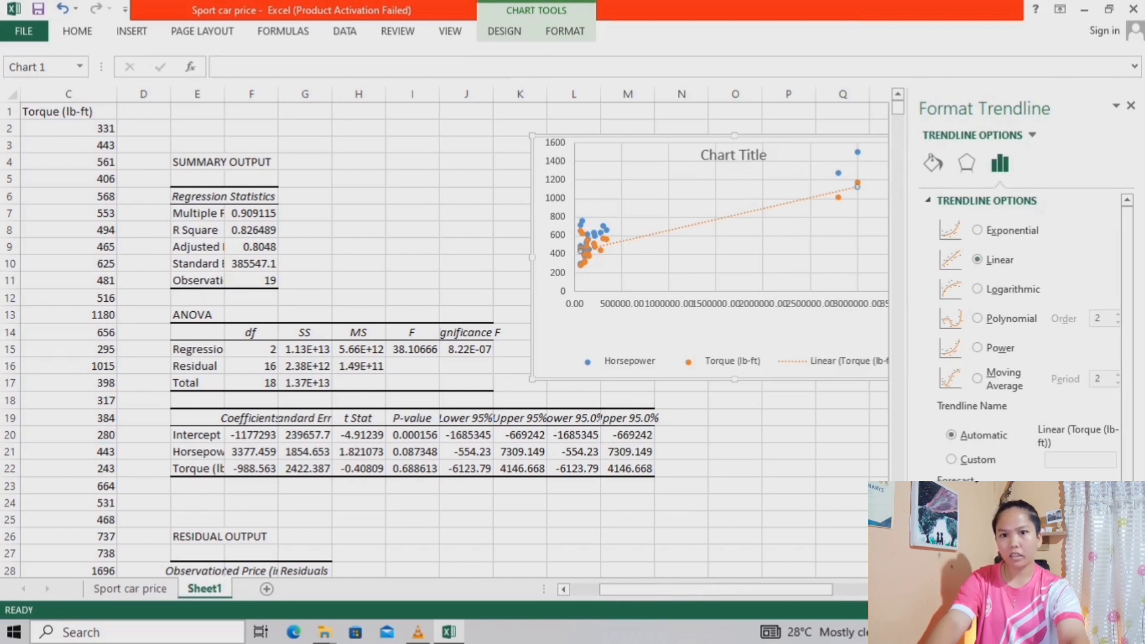
{"action": "left_click", "coordinate": [1130, 106]}
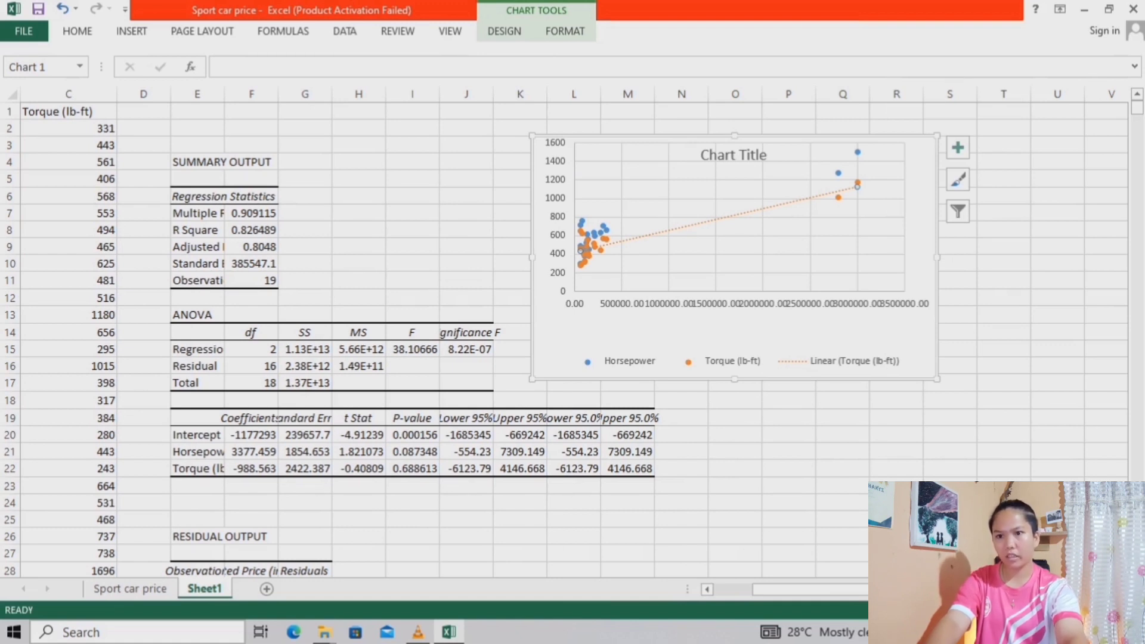
Enter the label Intercept in cell J27, beside the residual output table
{"action": "scroll", "coordinate": [573, 343], "scroll_direction": "left", "scroll_amount": 3}
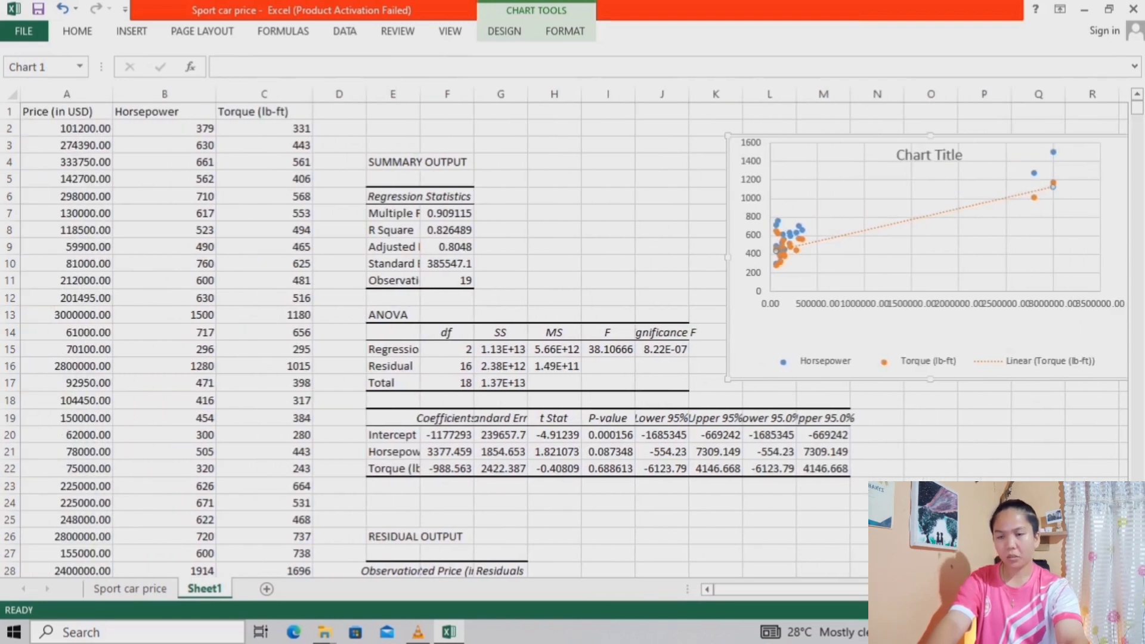
{"action": "scroll", "coordinate": [572, 343], "scroll_direction": "down", "scroll_amount": 3}
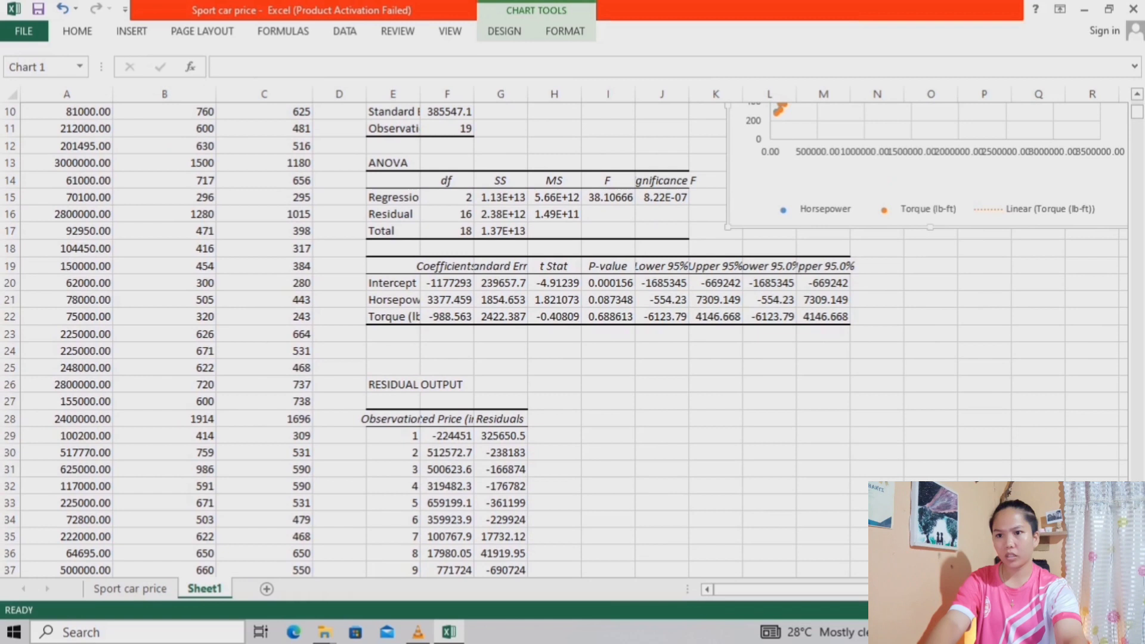
{"action": "left_click", "coordinate": [662, 401]}
{"action": "type", "text": "Int"}
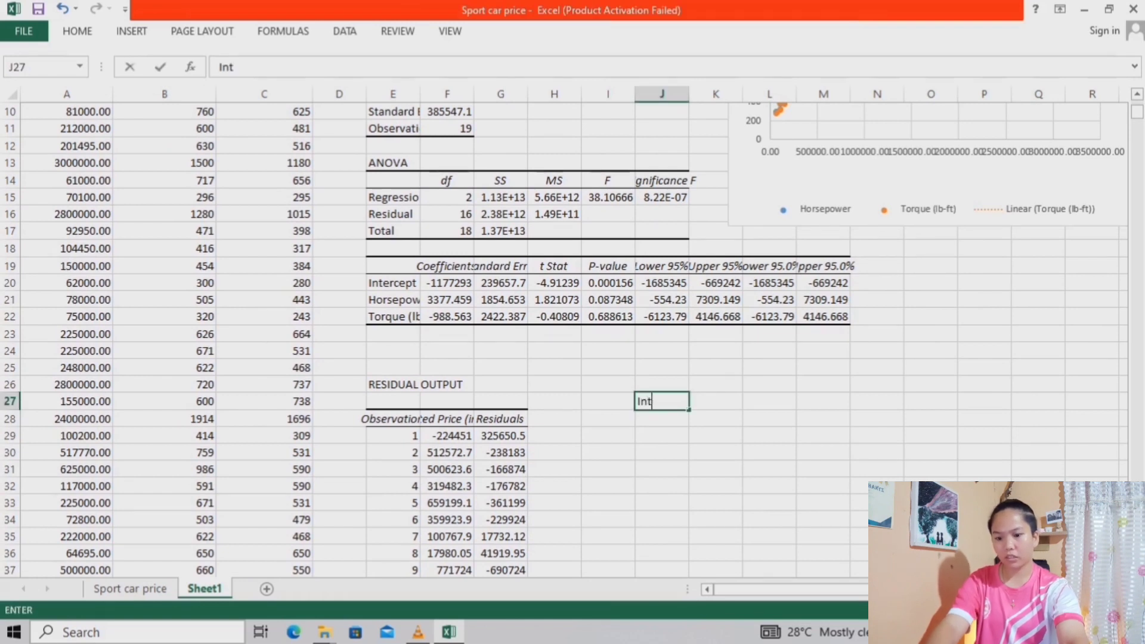
{"action": "type", "text": "ercept"}
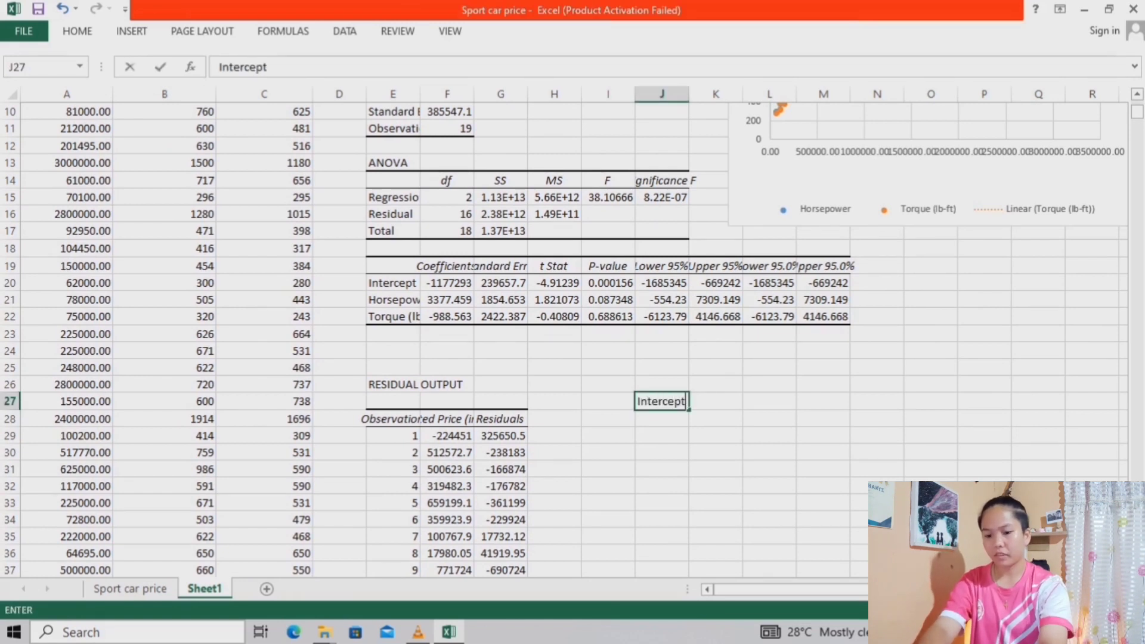
{"action": "key", "text": "Return"}
Enter the labels Slope 1 in cell J28 and Slope2 in cell J29, below the Intercept label
{"action": "type", "text": "Slope"}
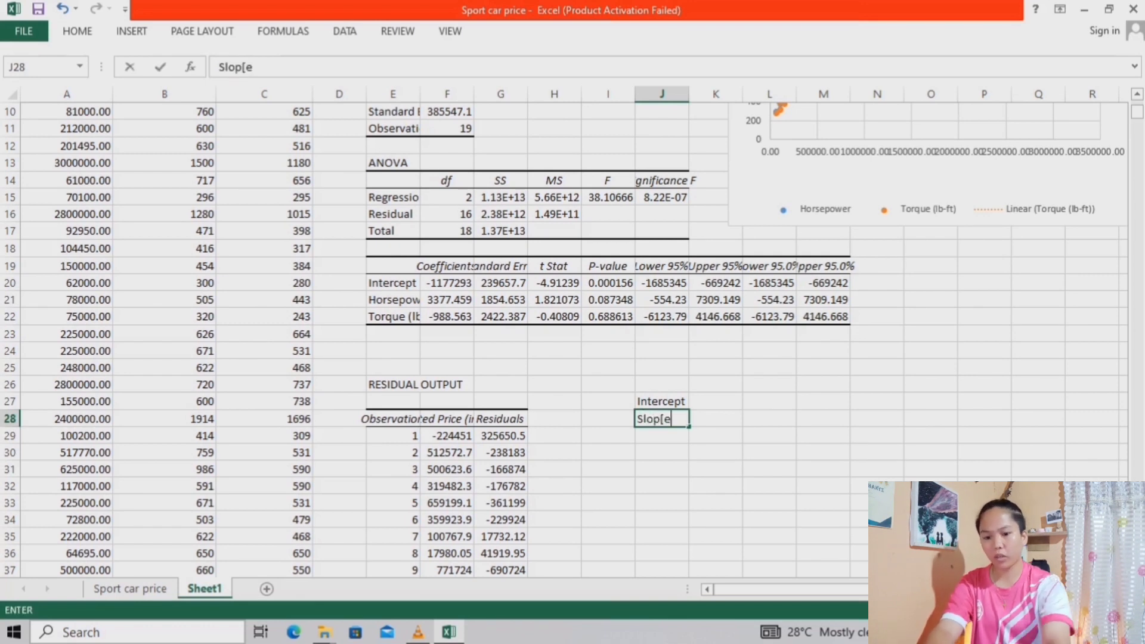
{"action": "type", "text": " 1"}
{"action": "key", "text": "Return"}
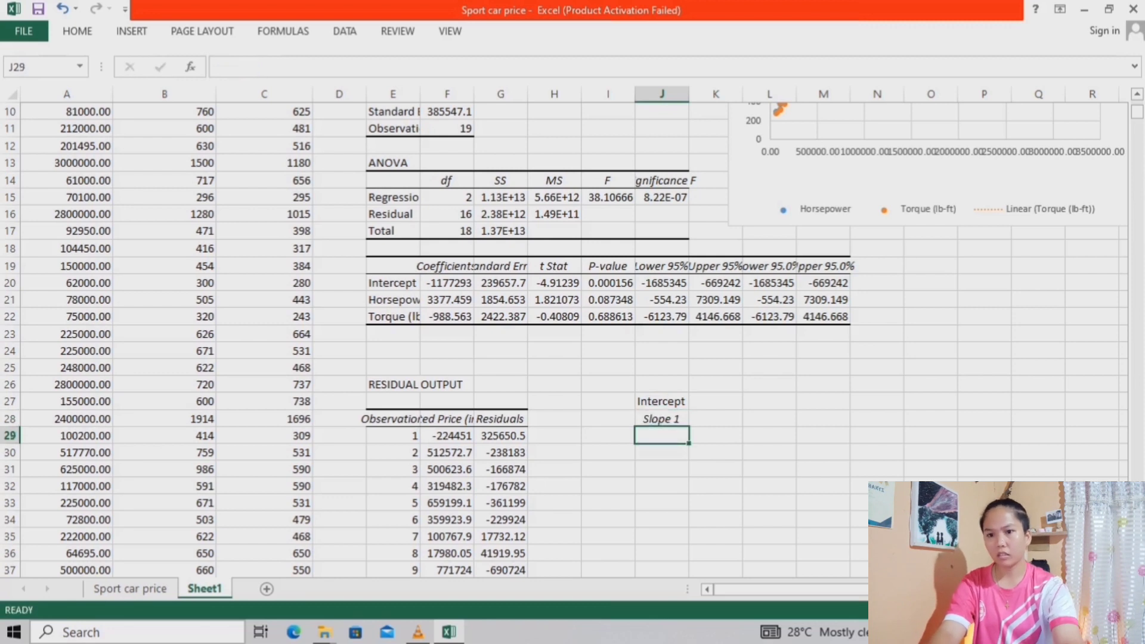
{"action": "type", "text": "Slope 1"}
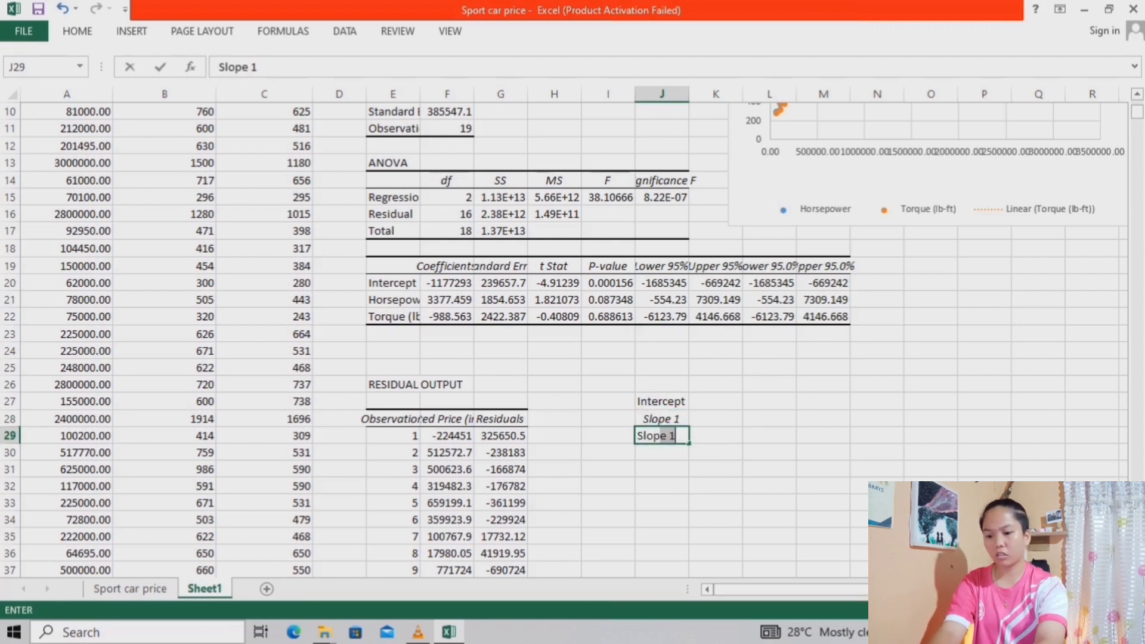
{"action": "key", "text": "BackSpace"}
{"action": "key", "text": "BackSpace"}
{"action": "type", "text": "2"}
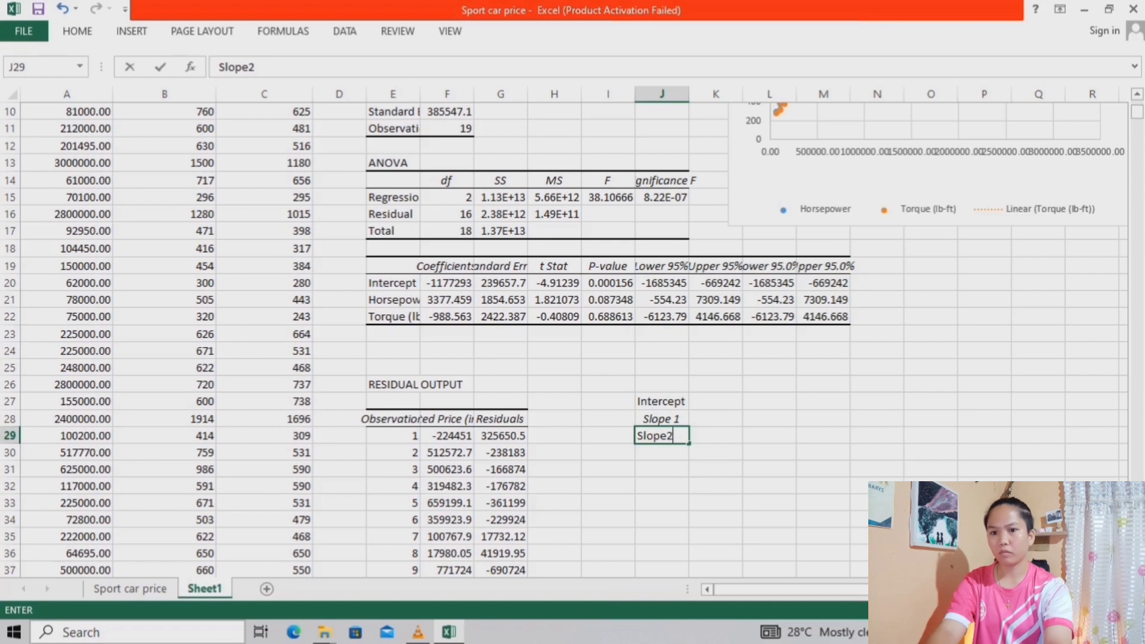
{"action": "key", "text": "Return"}
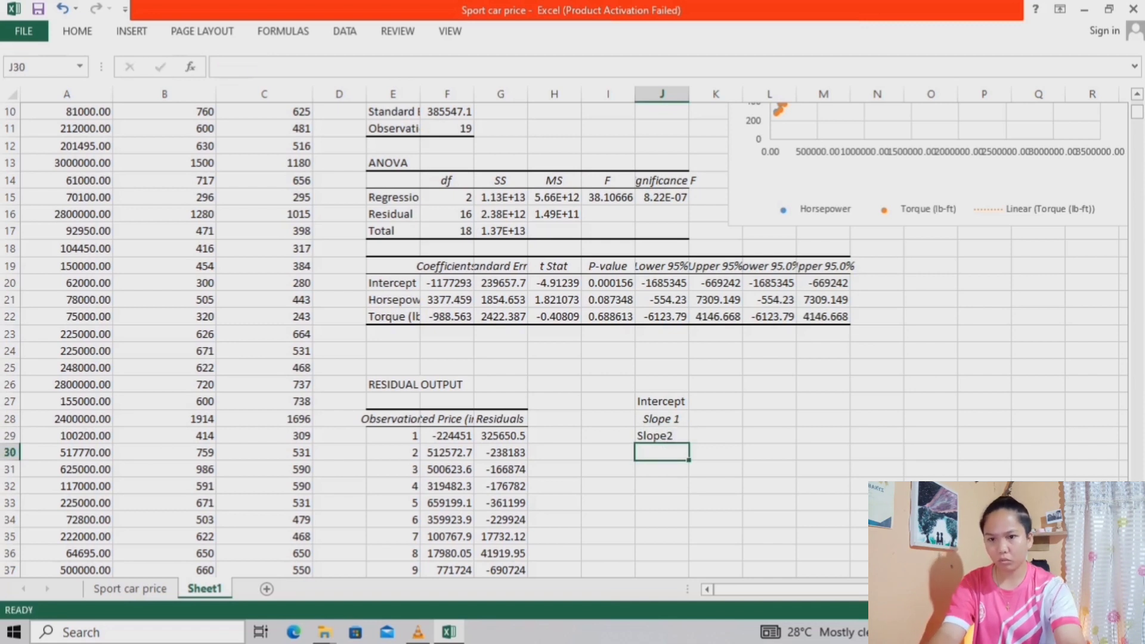
Enter the label R-Squared in cell J30, below Slope2
{"action": "type", "text": "R"}
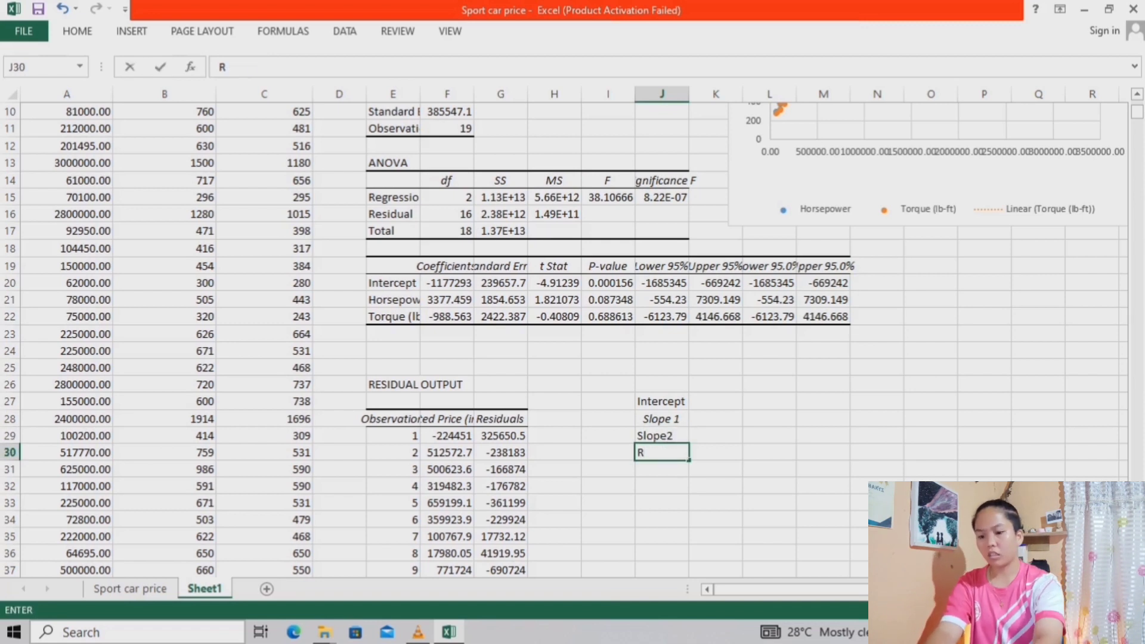
{"action": "type", "text": "-Sq"}
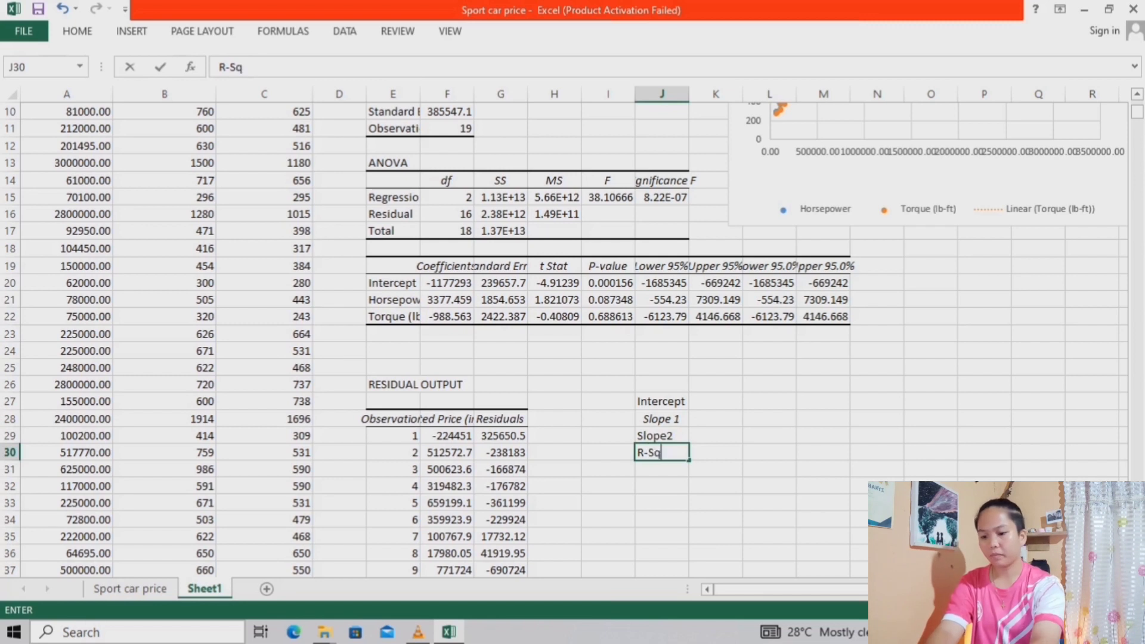
{"action": "type", "text": "uared"}
{"action": "key", "text": "BackSpace"}
{"action": "key", "text": "BackSpace"}
{"action": "key", "text": "BackSpace"}
{"action": "key", "text": "BackSpace"}
{"action": "key", "text": "BackSpace"}
{"action": "key", "text": "BackSpace"}
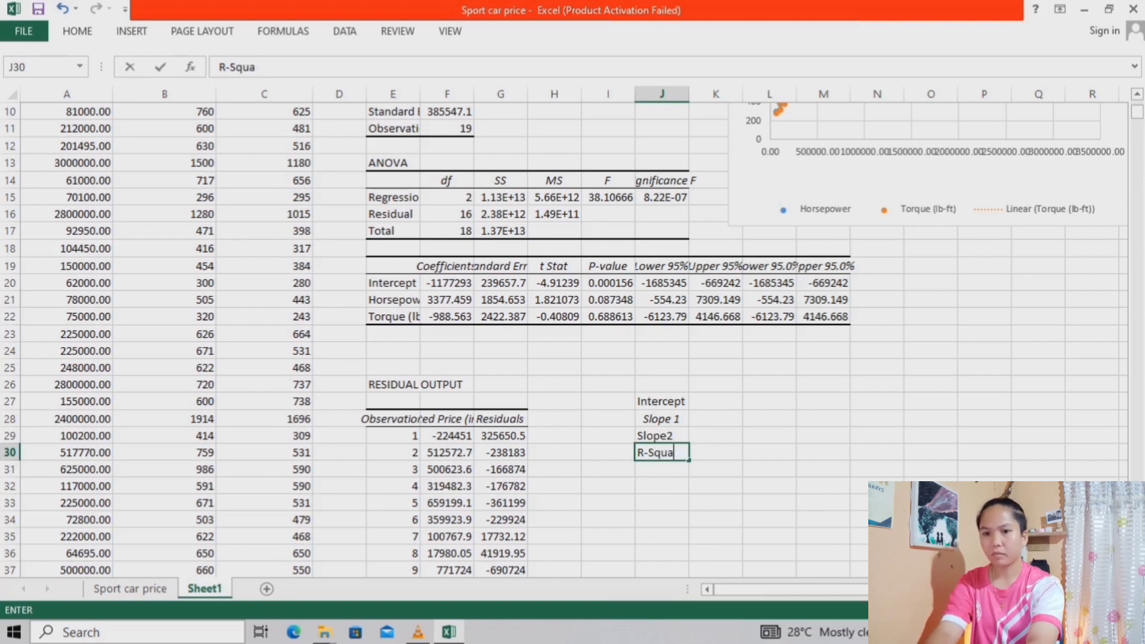
{"action": "scroll", "coordinate": [573, 339], "scroll_direction": "up", "scroll_amount": 1}
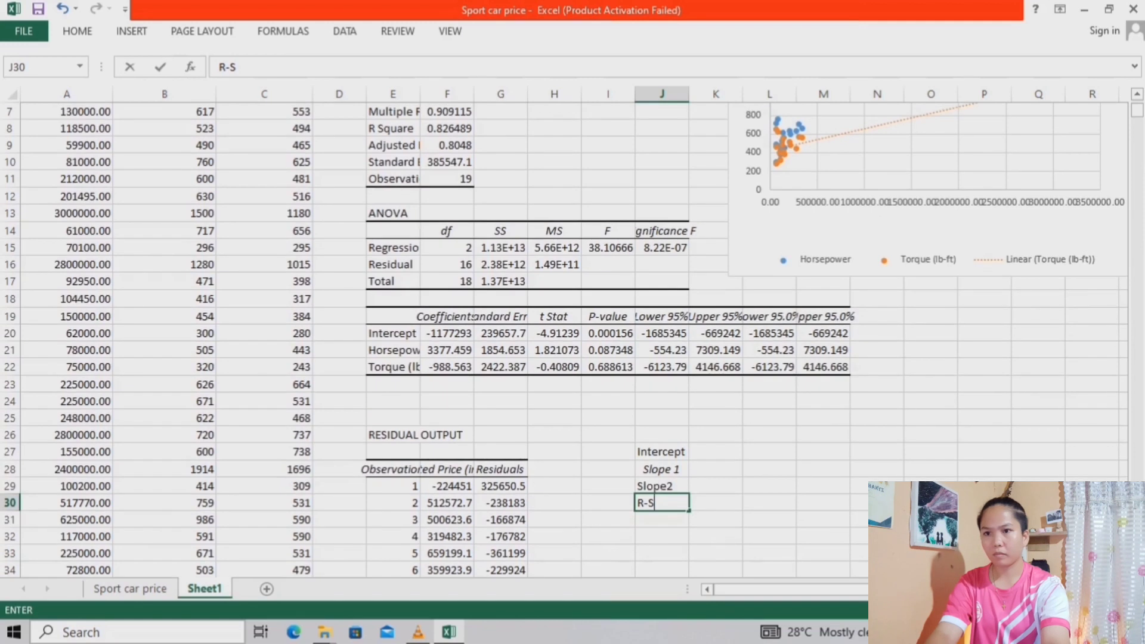
{"action": "type", "text": "quared"}
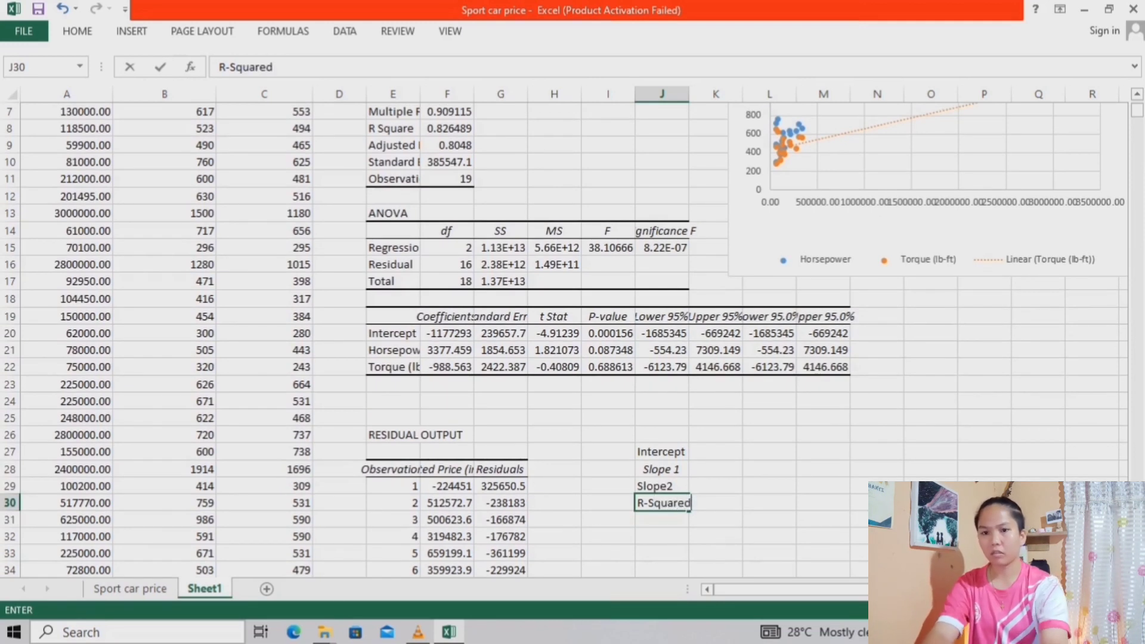
{"action": "key", "text": "Return"}
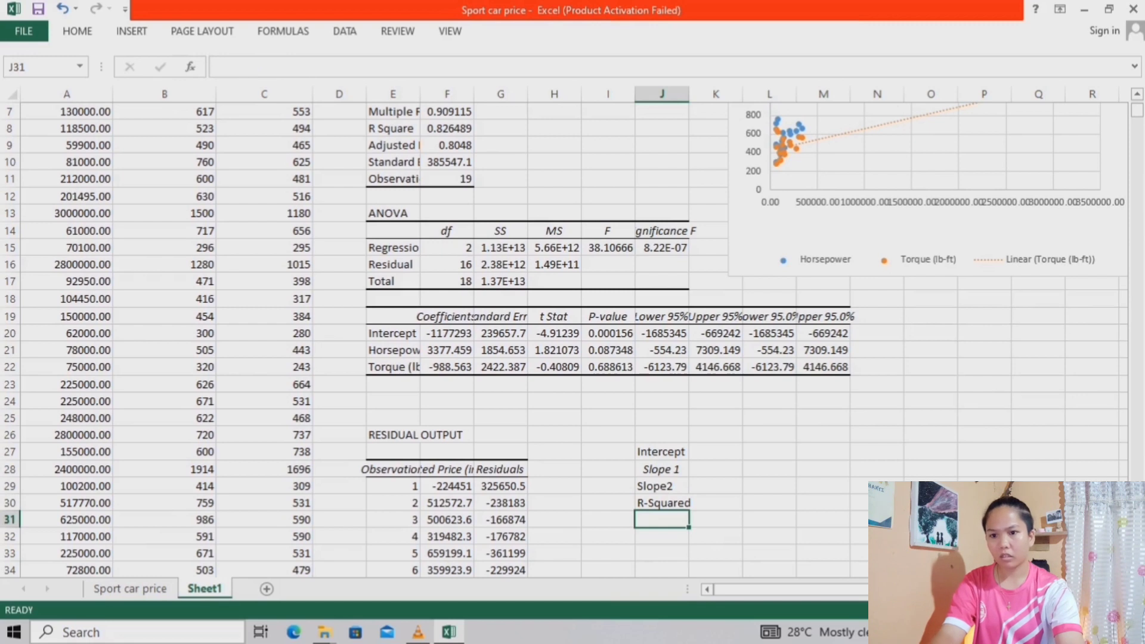
Enter the label Regression Model in cell J31, below R-Squared
{"action": "type", "text": "Re"}
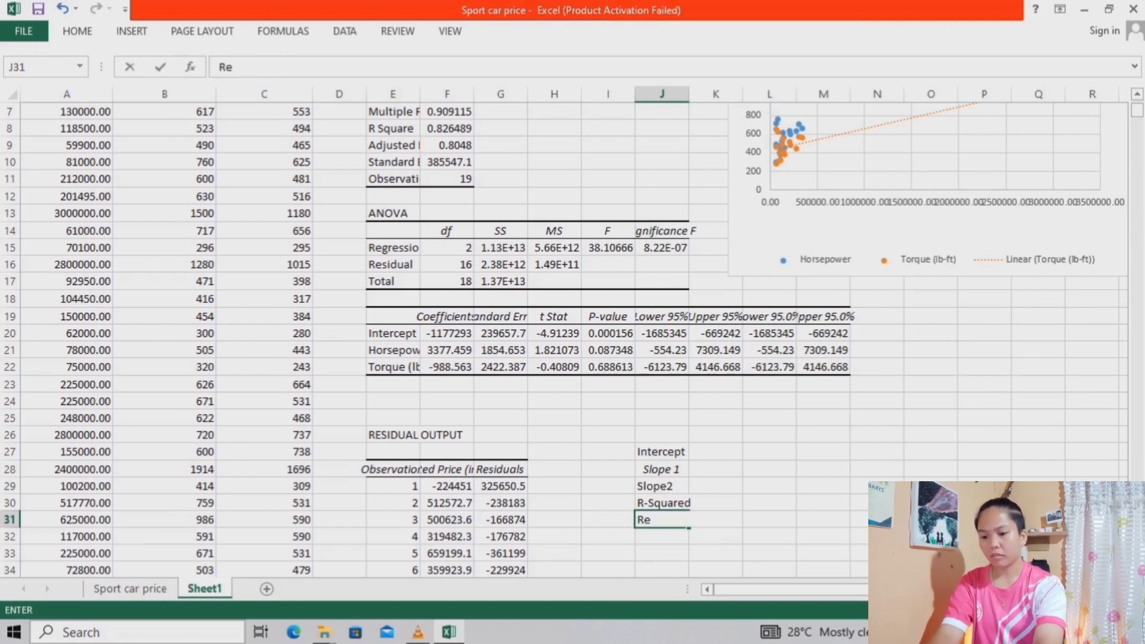
{"action": "type", "text": "g"}
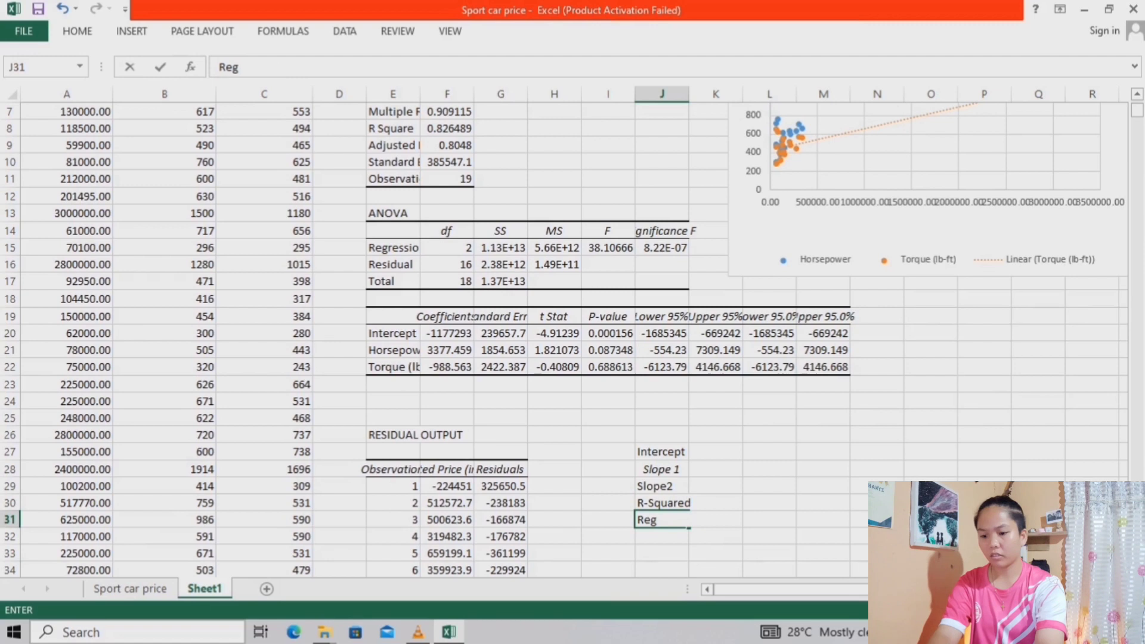
{"action": "type", "text": "ression "}
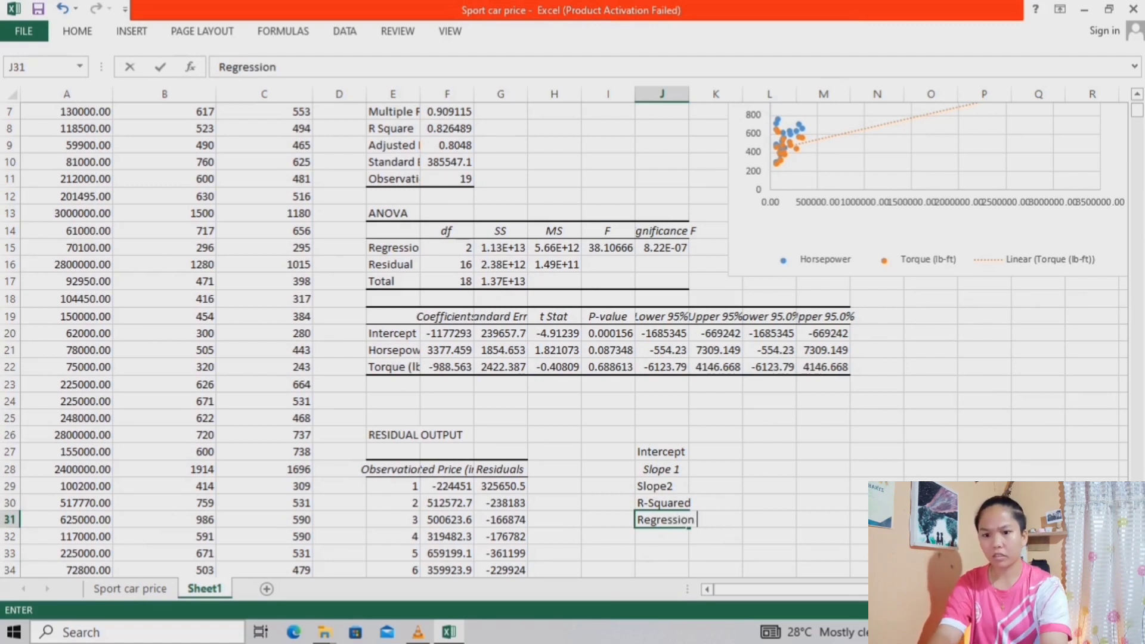
{"action": "type", "text": "Model"}
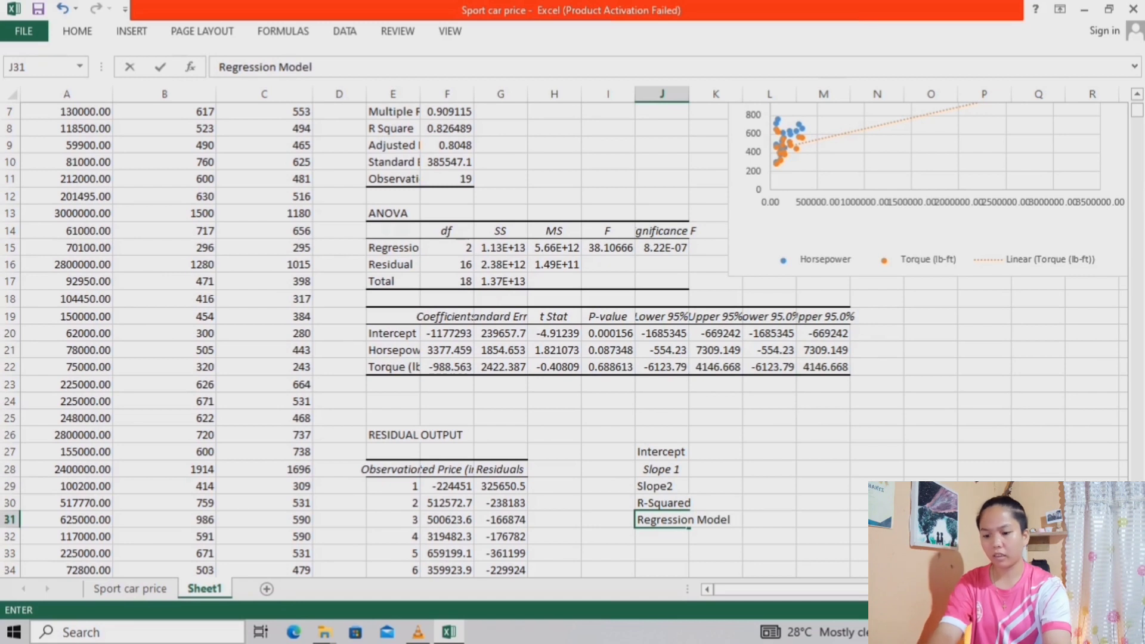
{"action": "key", "text": "Return"}
Enter the label Interpretation in cell J32 and widen column J to fit the labels
{"action": "type", "text": "Inter"}
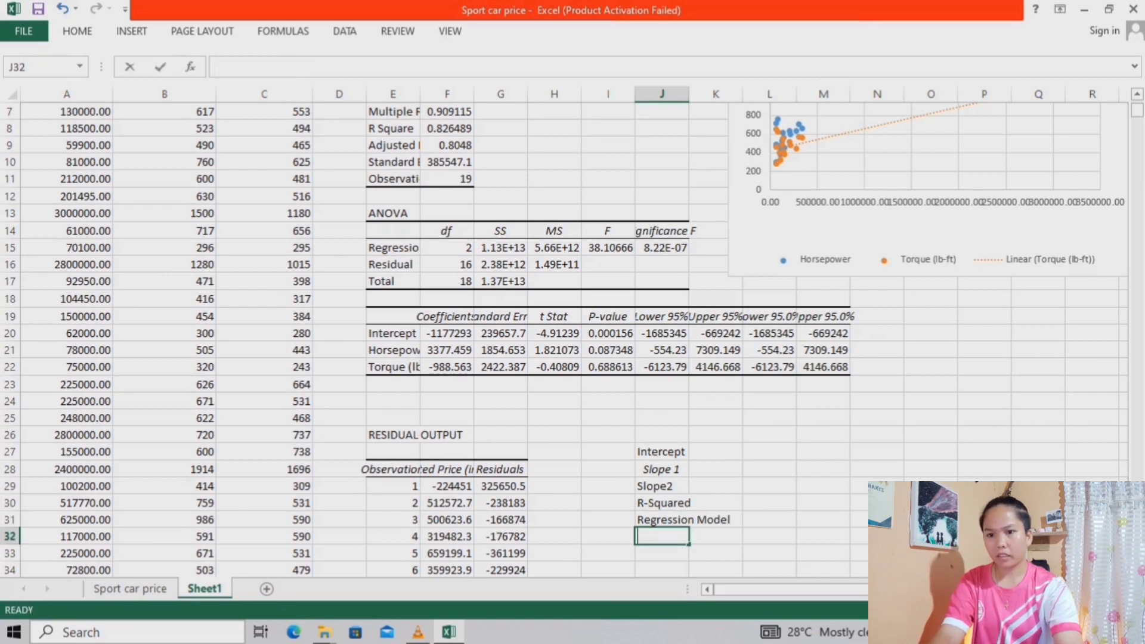
{"action": "type", "text": "p"}
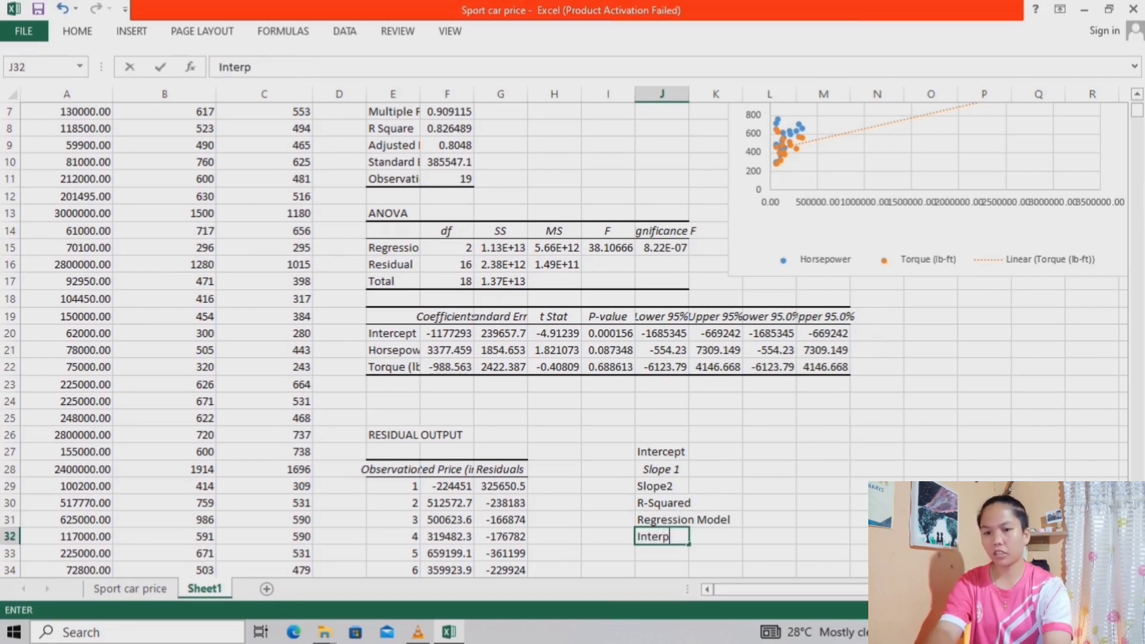
{"action": "type", "text": "retation"}
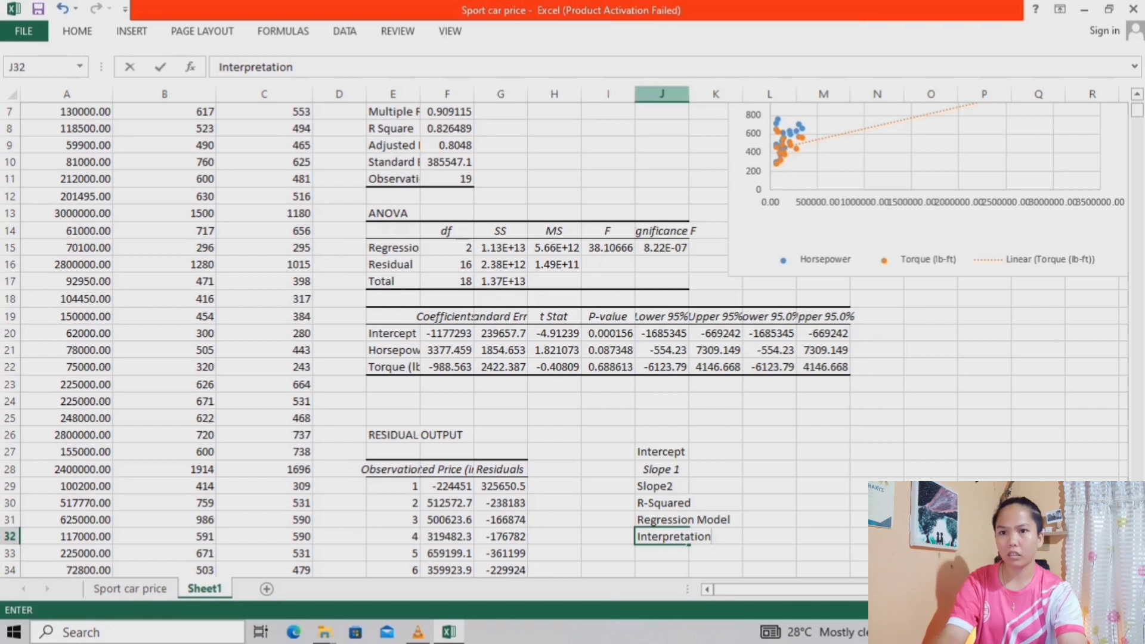
{"action": "left_click", "coordinate": [662, 94]}
{"action": "left_click_drag", "start_coordinate": [689, 94], "coordinate": [735, 95]}
Make the labels in J27:J32 bold and left-aligned
{"action": "scroll", "coordinate": [572, 334], "scroll_direction": "down", "scroll_amount": 2}
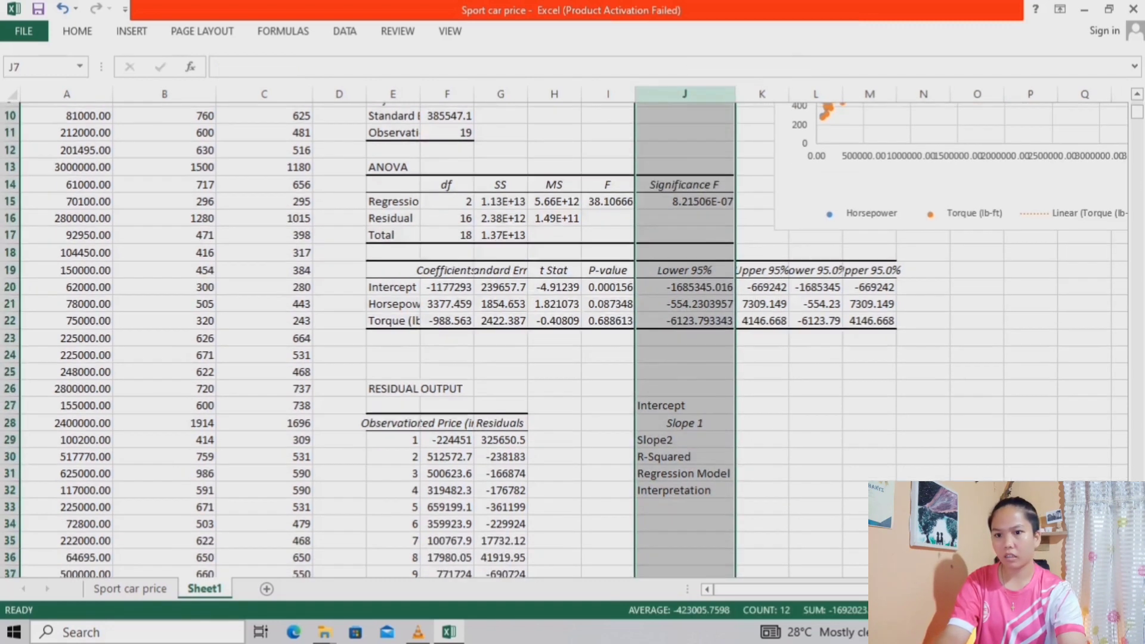
{"action": "left_click_drag", "start_coordinate": [680, 350], "coordinate": [680, 439]}
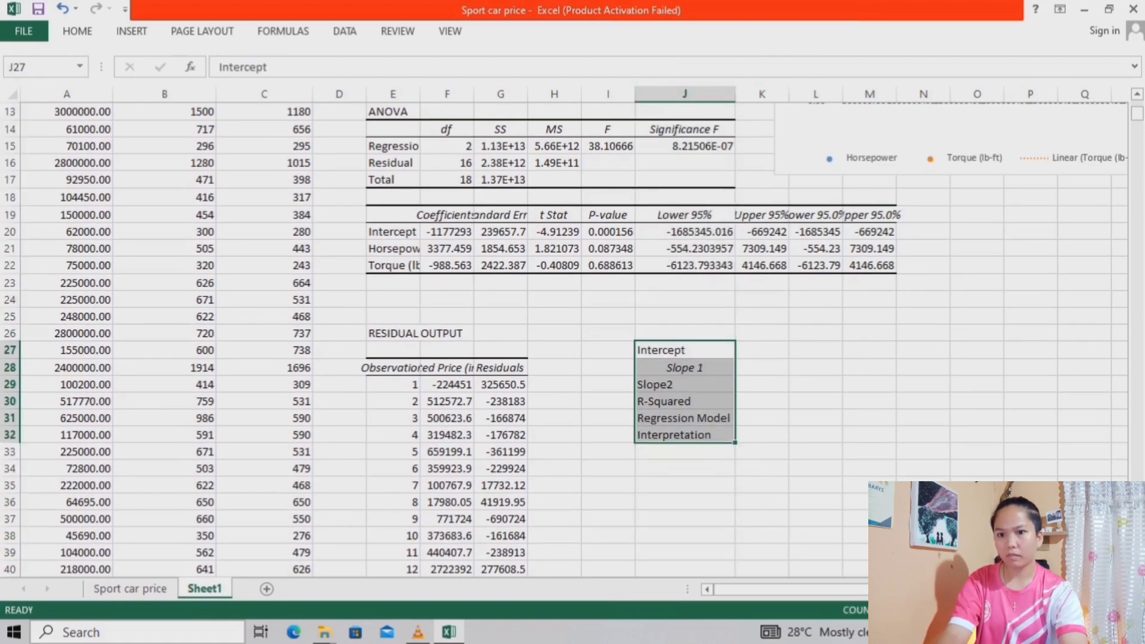
{"action": "left_click", "coordinate": [78, 31]}
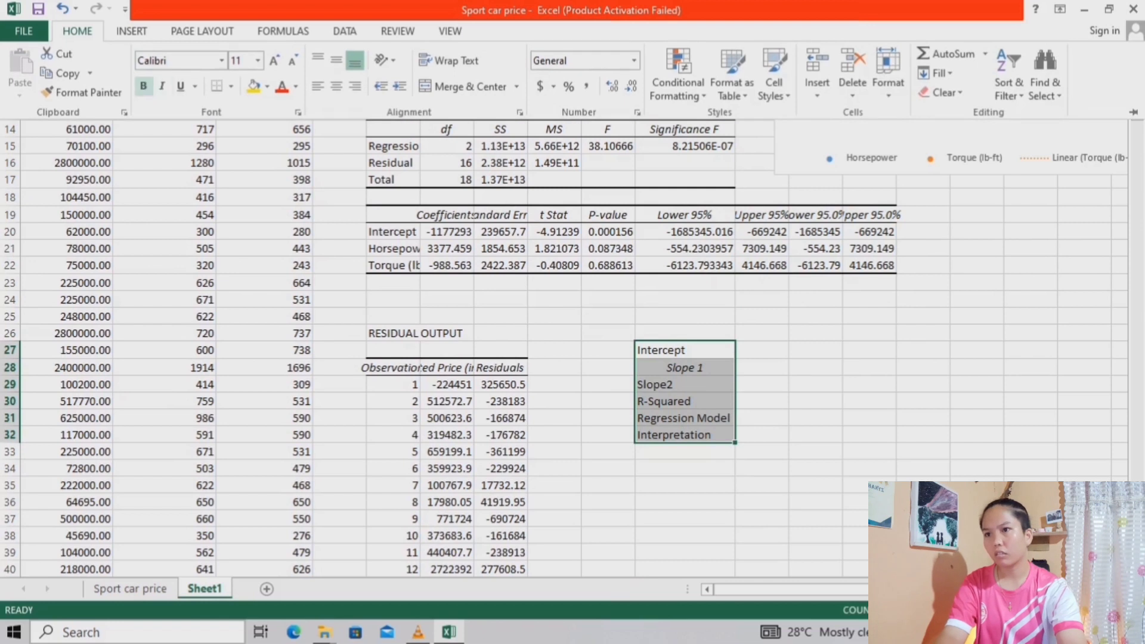
{"action": "left_click", "coordinate": [143, 86]}
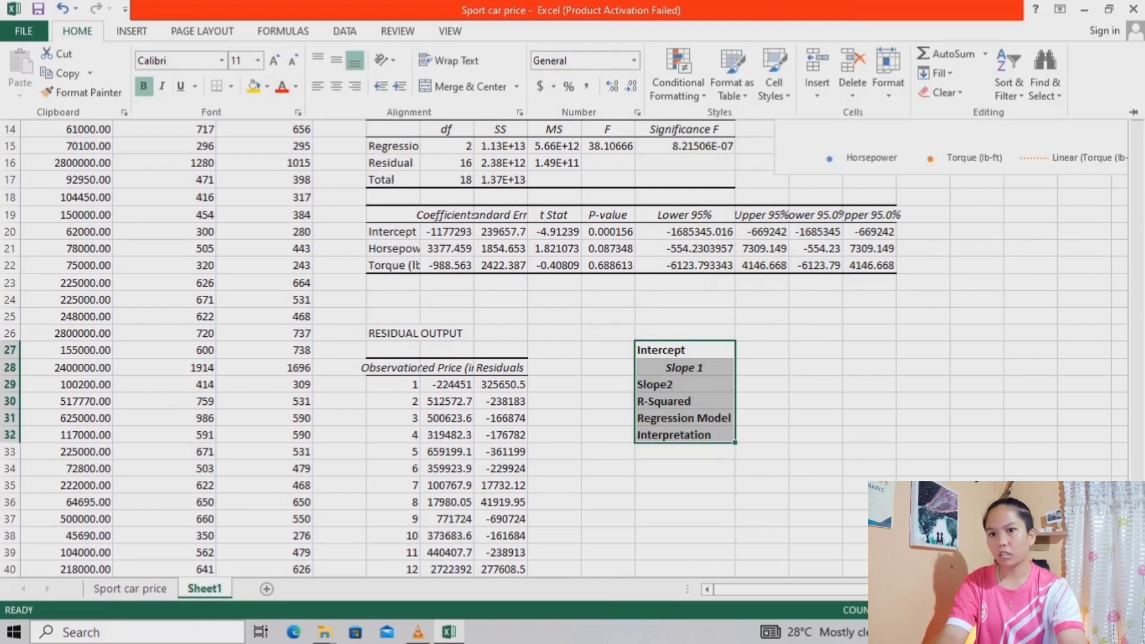
{"action": "left_click", "coordinate": [336, 86]}
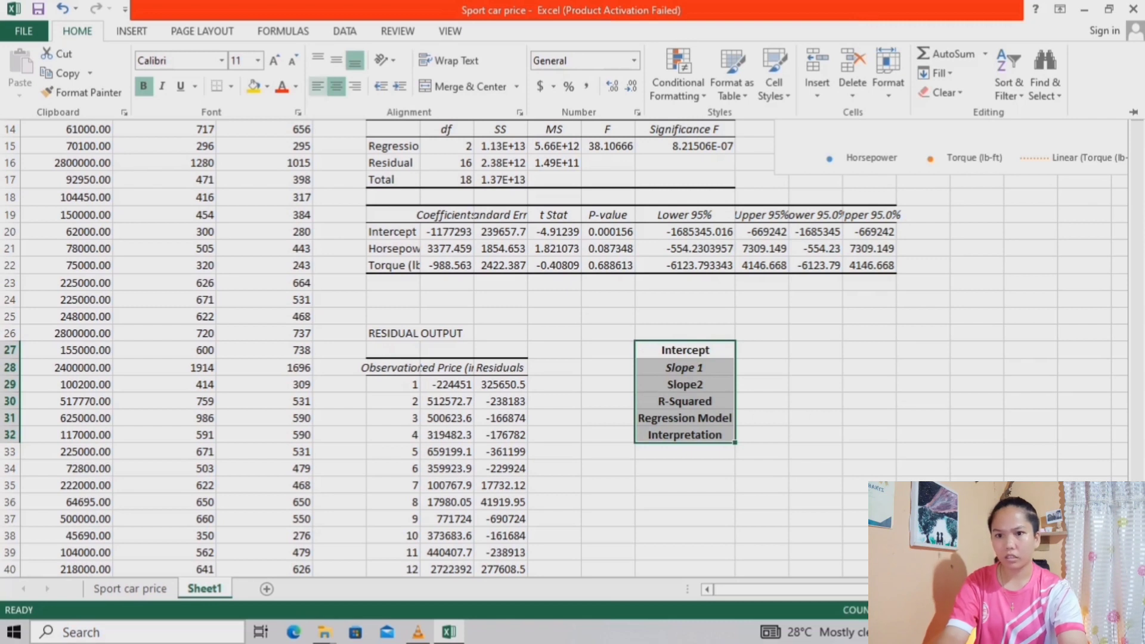
{"action": "left_click", "coordinate": [318, 86]}
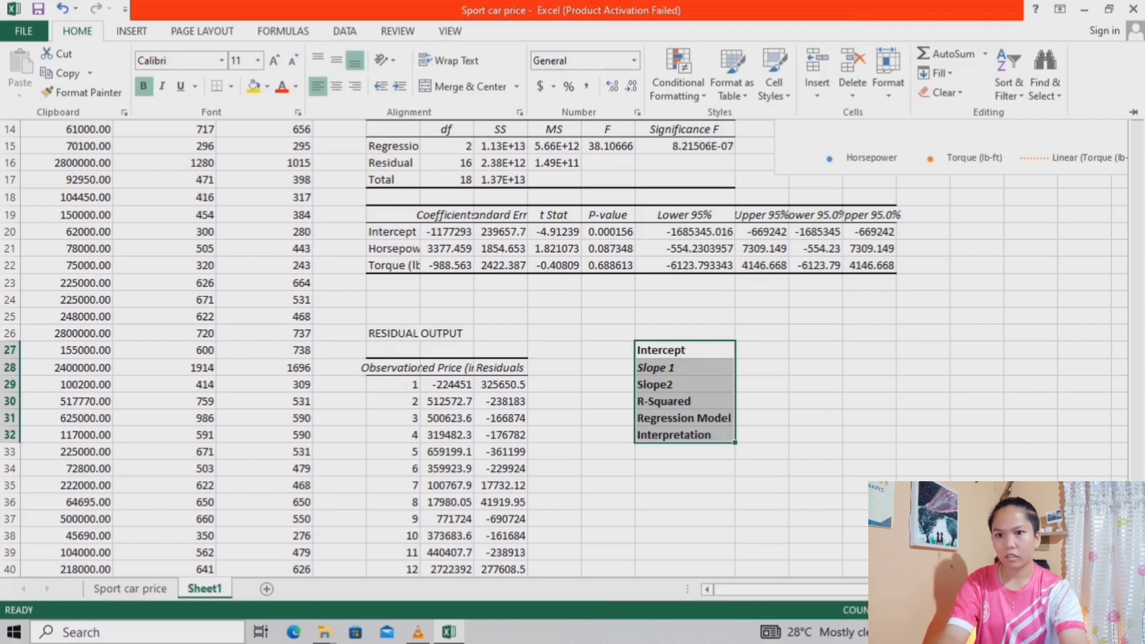
Fill the empty value cells K27:K32 beside the labels with yellow
{"action": "left_click", "coordinate": [761, 350]}
{"action": "left_click", "coordinate": [761, 350]}
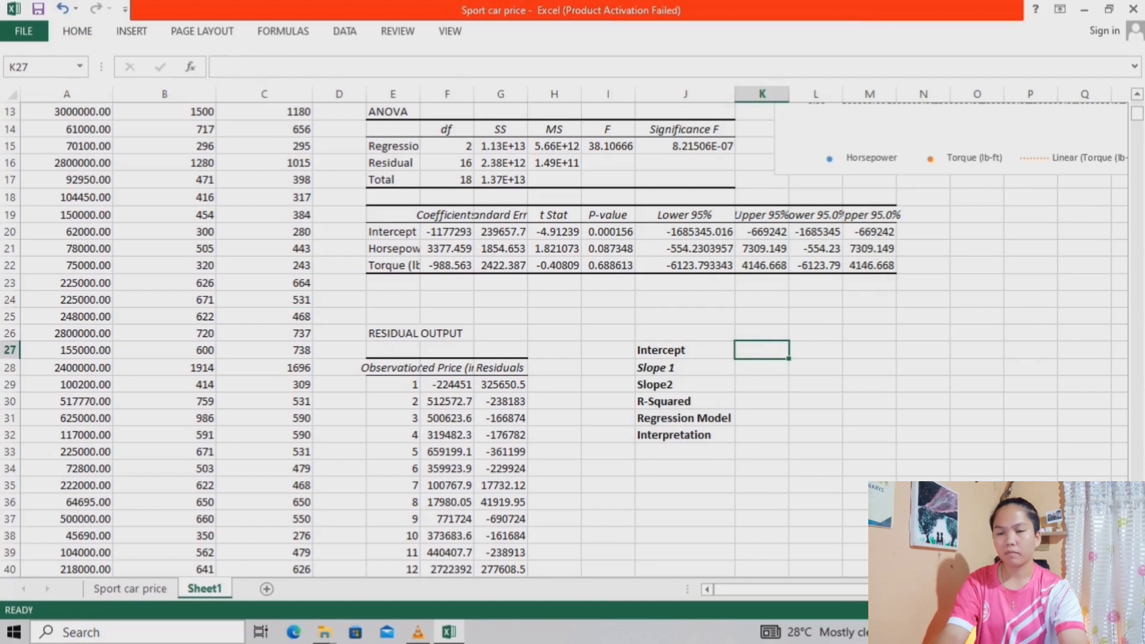
{"action": "left_click_drag", "start_coordinate": [762, 350], "coordinate": [761, 435]}
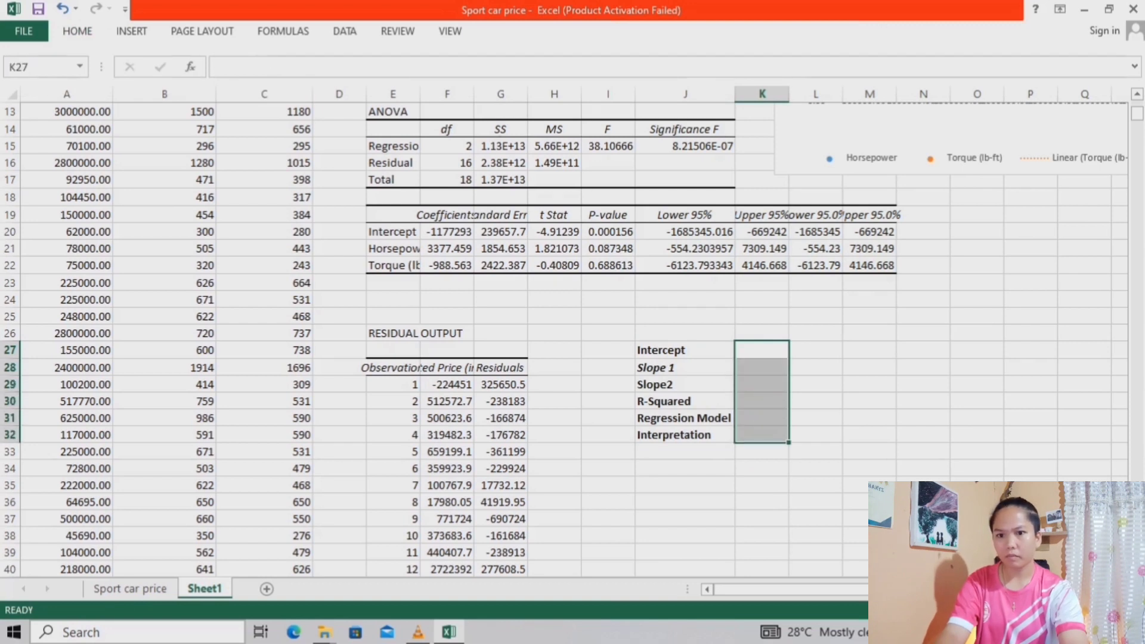
{"action": "left_click", "coordinate": [77, 31]}
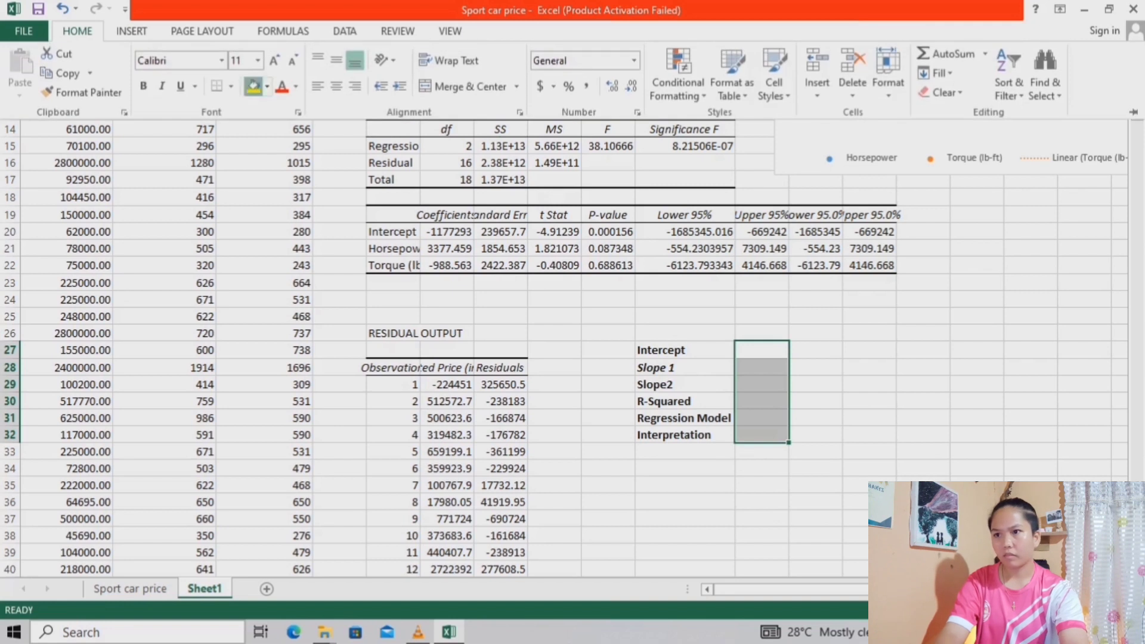
{"action": "left_click", "coordinate": [253, 86]}
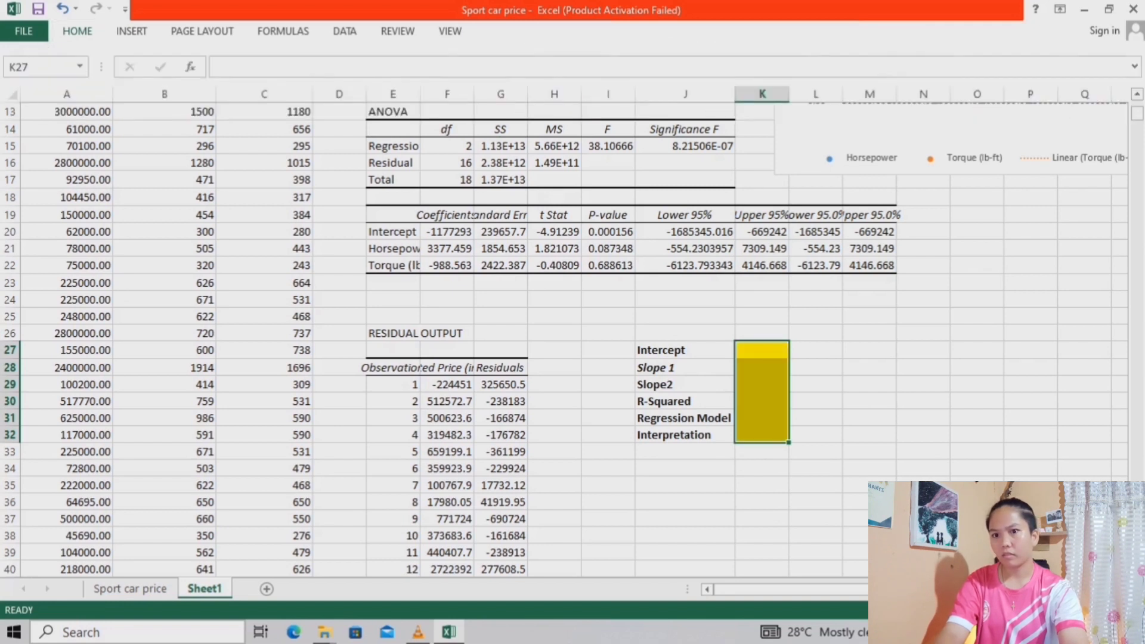
Link the Intercept value in K27 to the intercept coefficient in F20
{"action": "scroll", "coordinate": [572, 340], "scroll_direction": "up", "scroll_amount": 1}
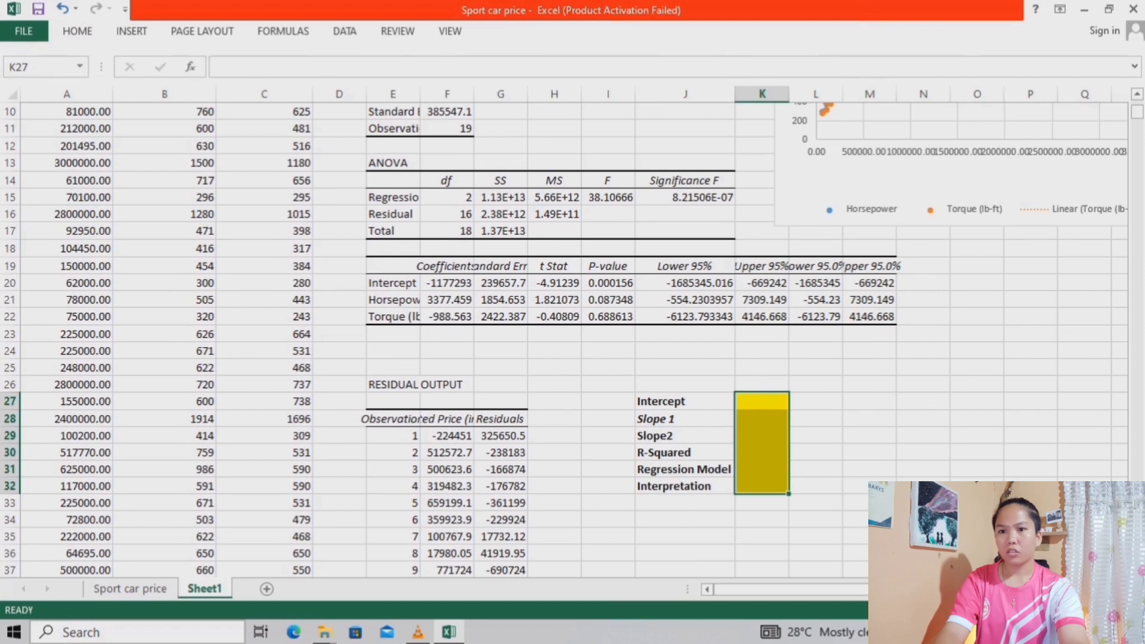
{"action": "left_click", "coordinate": [762, 401]}
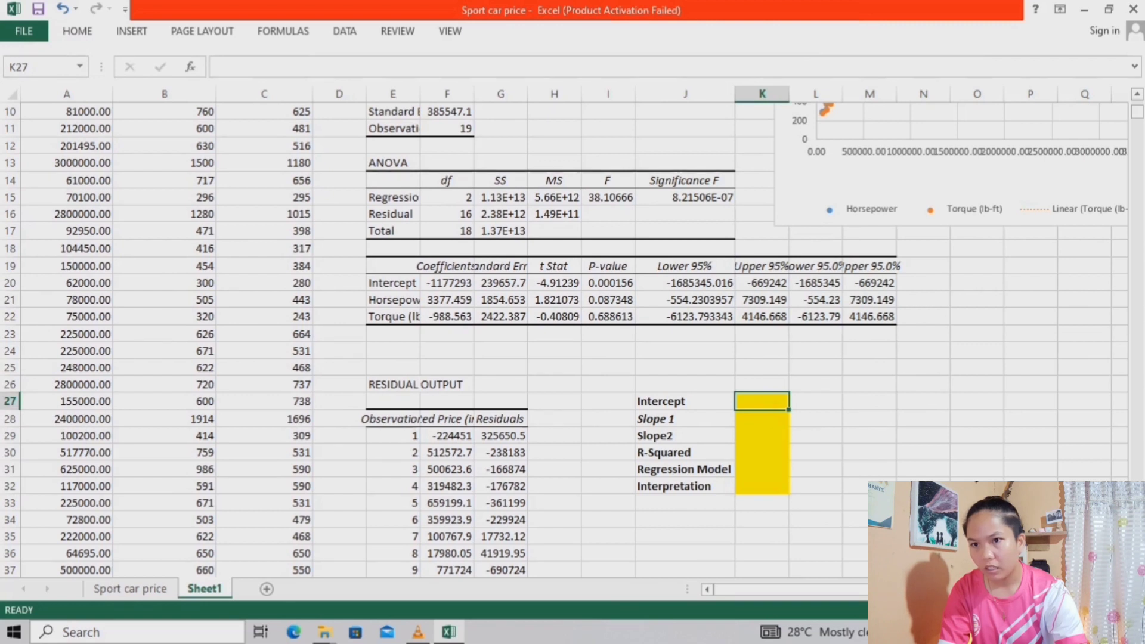
{"action": "type", "text": "="}
{"action": "left_click", "coordinate": [447, 283]}
{"action": "key", "text": "Return"}
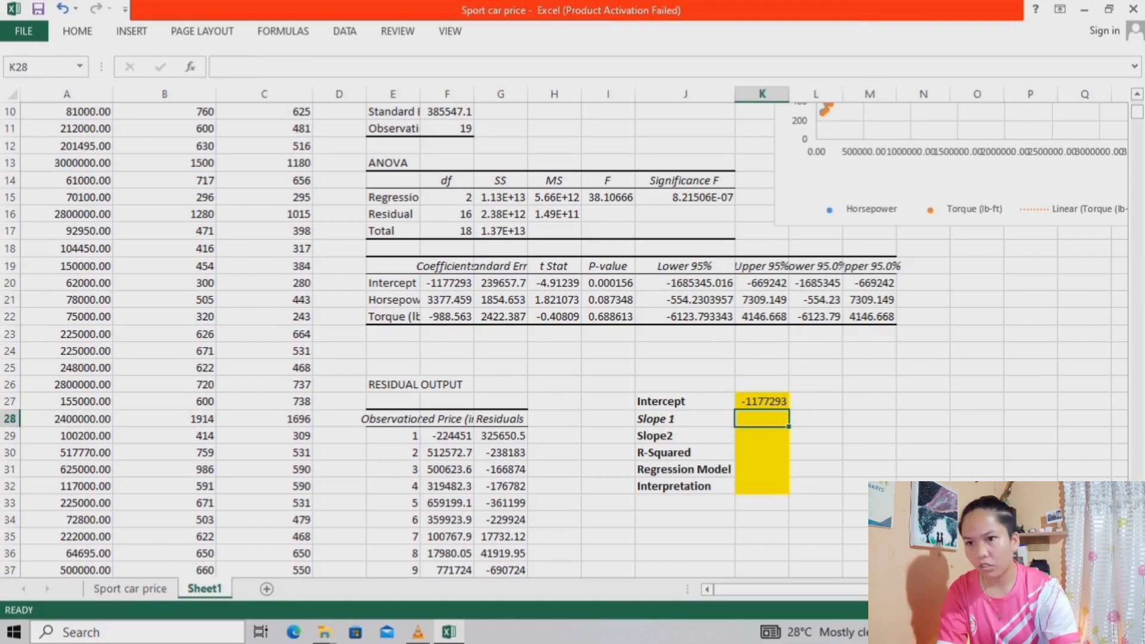
Link Slope 1 in K28 to the horsepower coefficient in F21 and Slope2 in K29 to the torque coefficient in F22
{"action": "type", "text": "="}
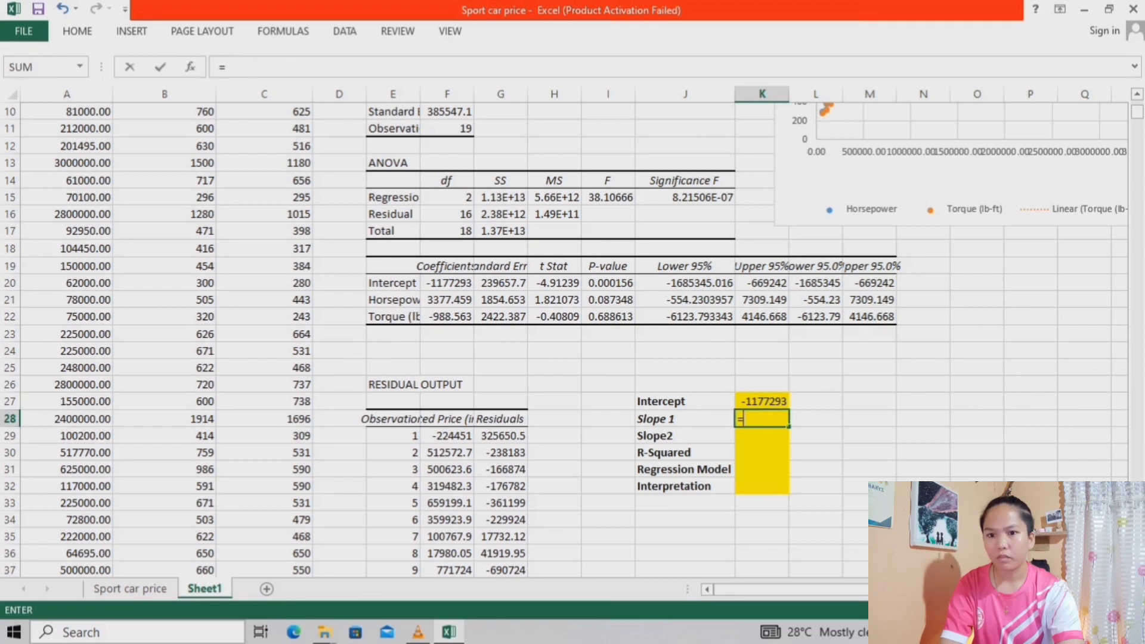
{"action": "left_click", "coordinate": [447, 299]}
{"action": "key", "text": "Return"}
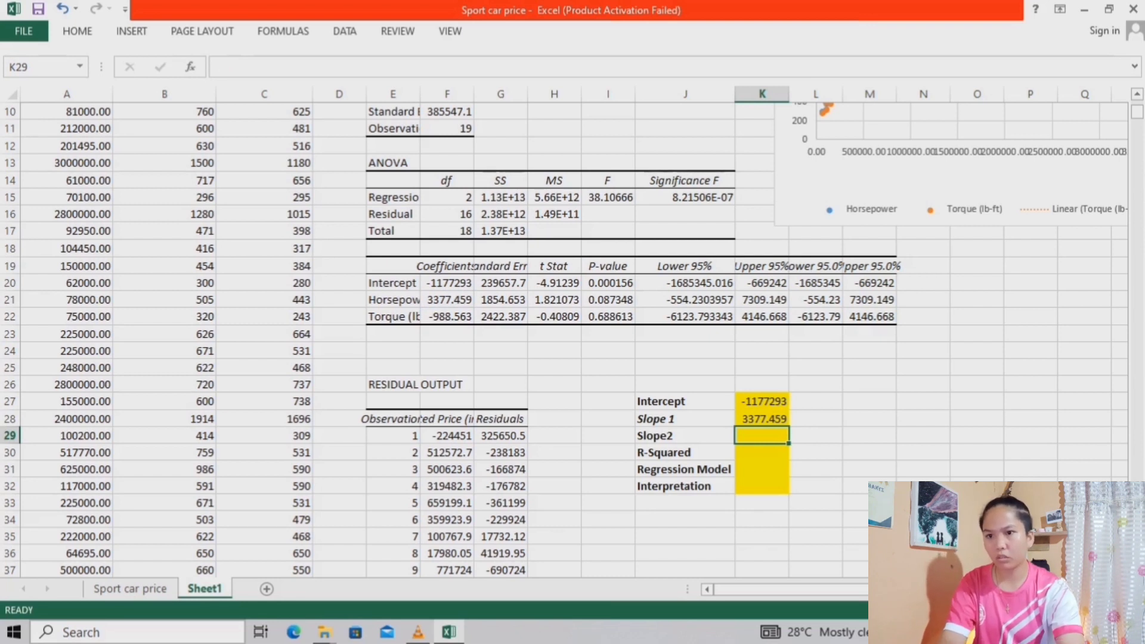
{"action": "type", "text": "="}
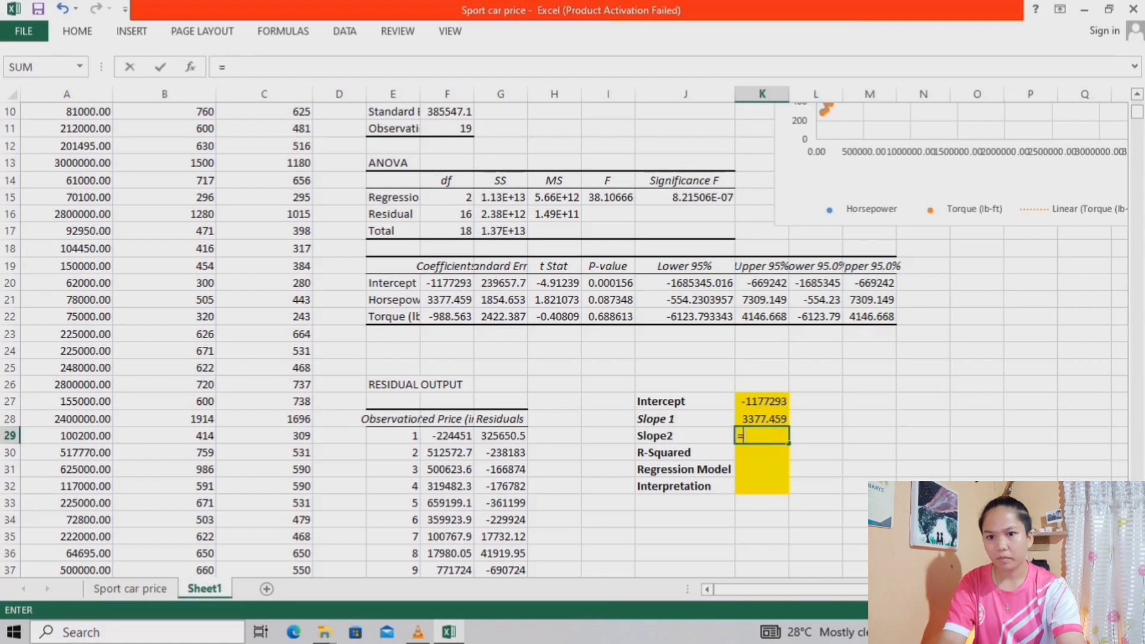
{"action": "left_click", "coordinate": [447, 316]}
{"action": "key", "text": "Return"}
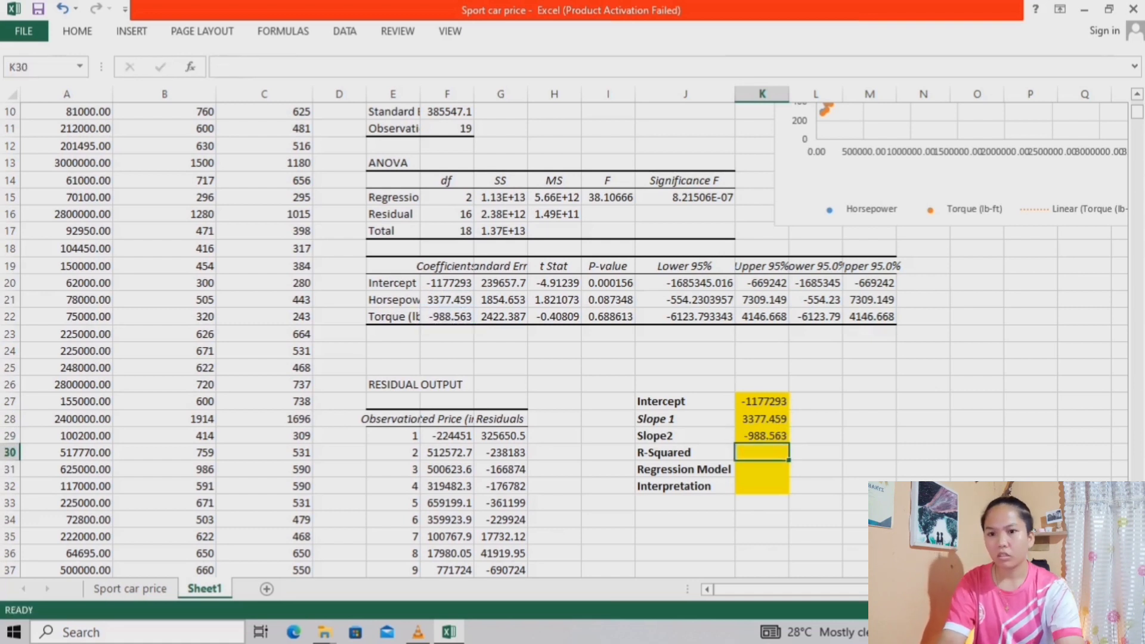
Widen column E so the regression output labels fit
{"action": "scroll", "coordinate": [447, 334], "scroll_direction": "up", "scroll_amount": 3}
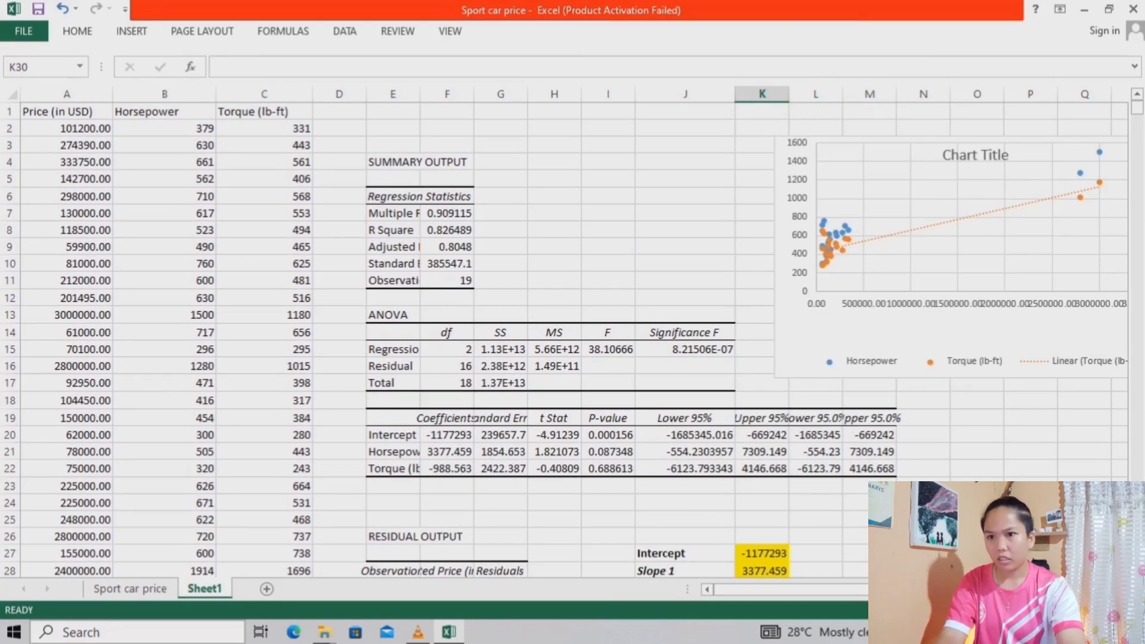
{"action": "scroll", "coordinate": [447, 334], "scroll_direction": "down", "scroll_amount": 1}
{"action": "left_click_drag", "start_coordinate": [420, 94], "coordinate": [460, 94]}
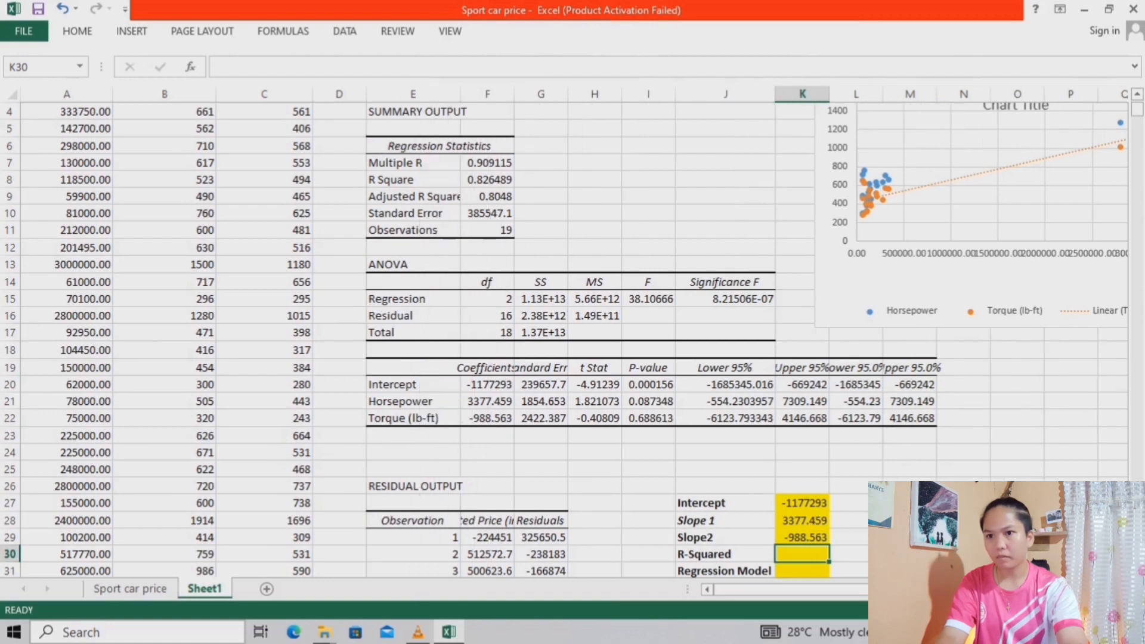
{"action": "scroll", "coordinate": [564, 340], "scroll_direction": "down", "scroll_amount": 2}
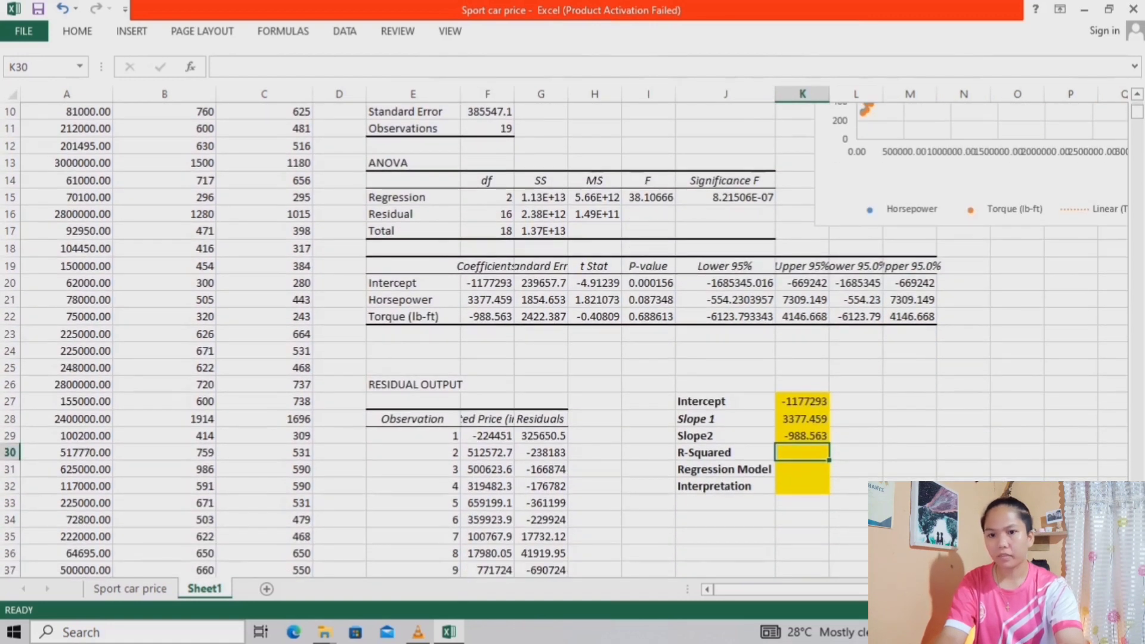
Link the R-Squared value in K30 to the R Square statistic in F8
{"action": "type", "text": "="}
{"action": "scroll", "coordinate": [566, 334], "scroll_direction": "up", "scroll_amount": 3}
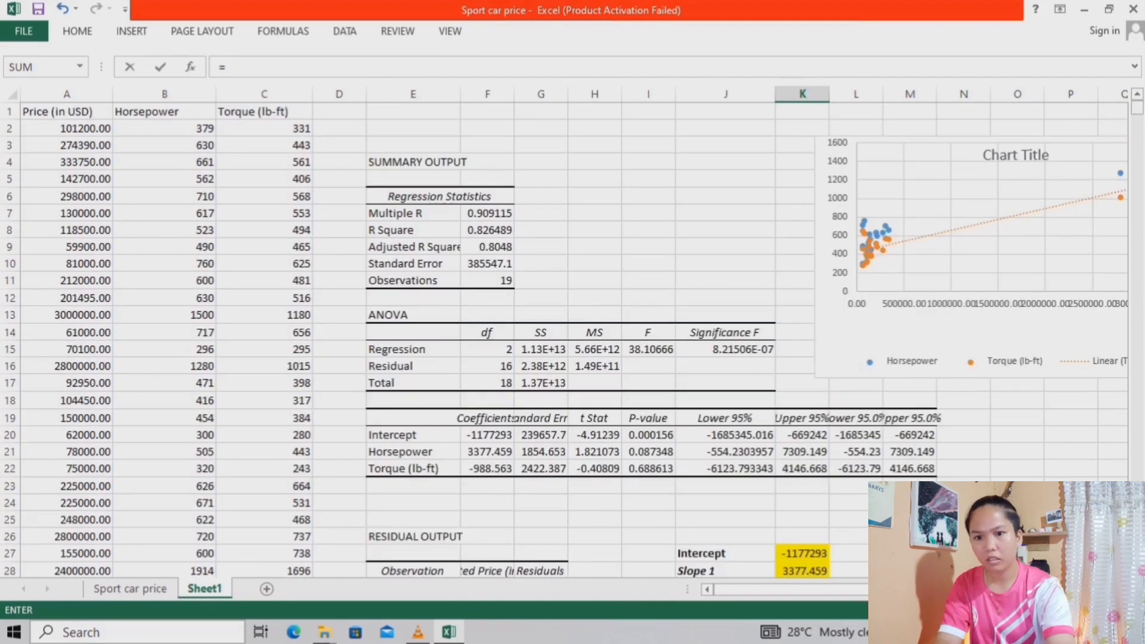
{"action": "left_click", "coordinate": [487, 230]}
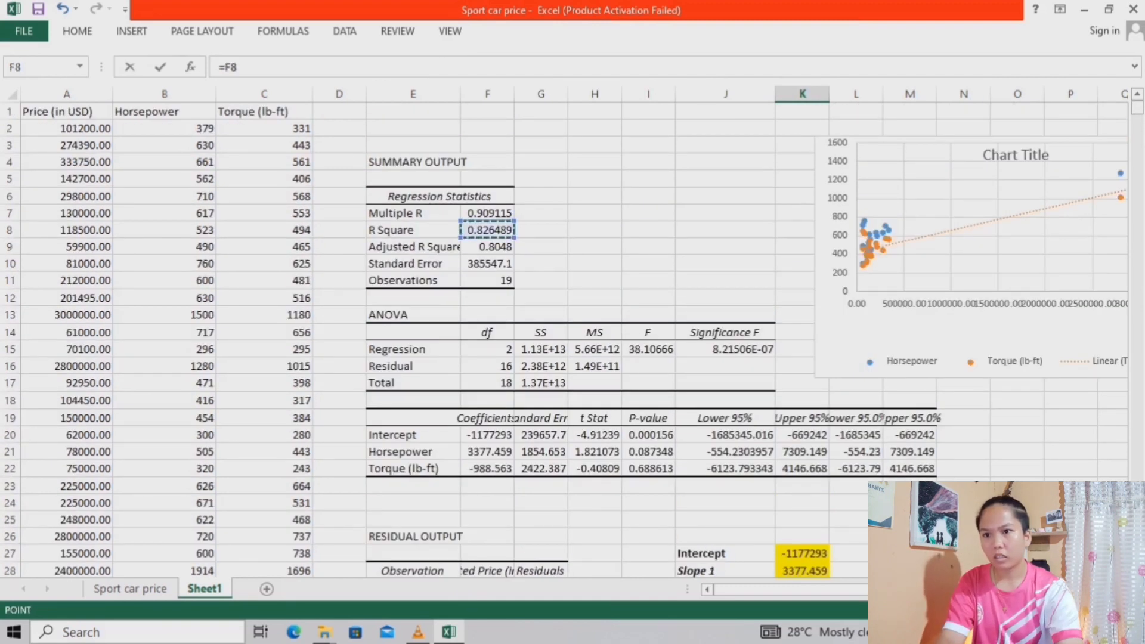
{"action": "scroll", "coordinate": [564, 334], "scroll_direction": "down", "scroll_amount": 2}
{"action": "key", "text": "Return"}
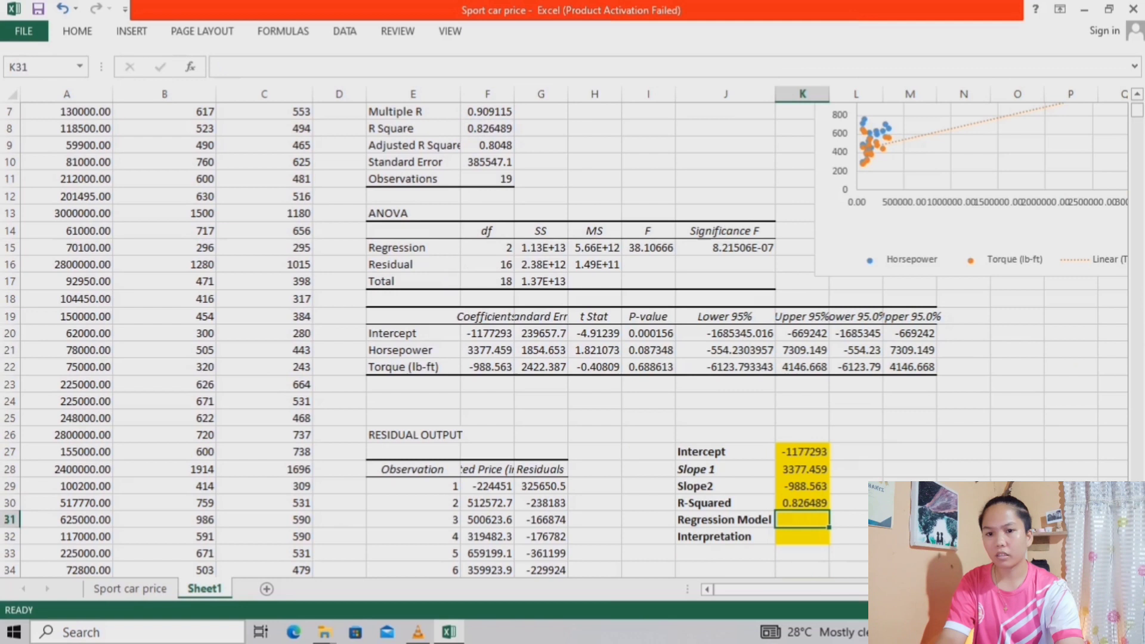
Calculate R-squared as a percentage in L30 with the formula =K30*100
{"action": "scroll", "coordinate": [566, 334], "scroll_direction": "down", "scroll_amount": 2}
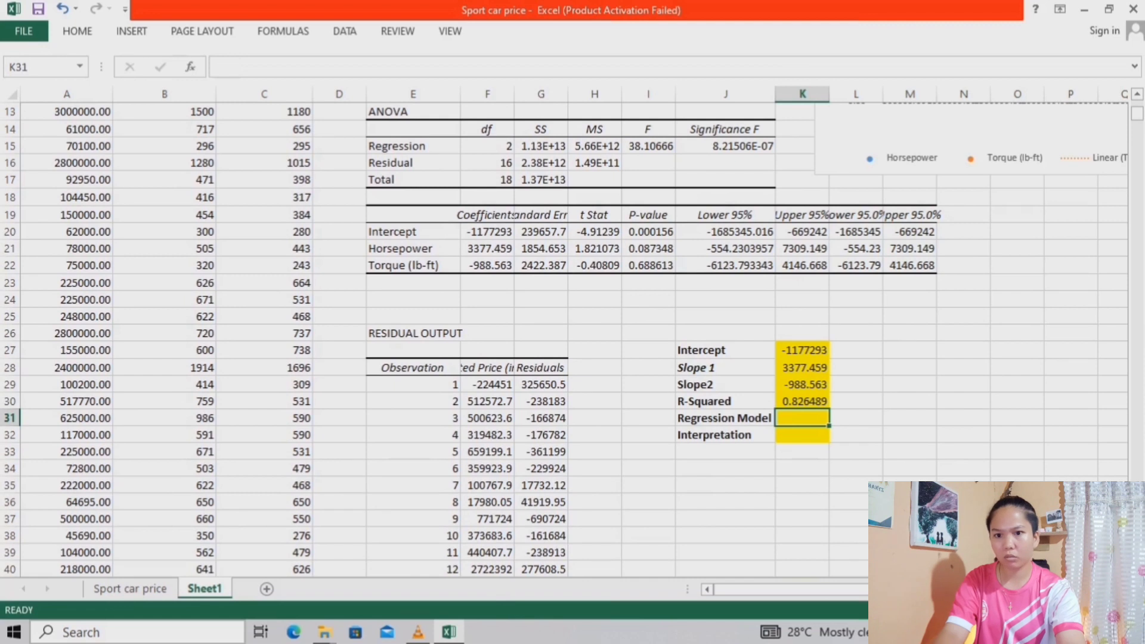
{"action": "left_click", "coordinate": [856, 401]}
{"action": "left_click", "coordinate": [802, 401]}
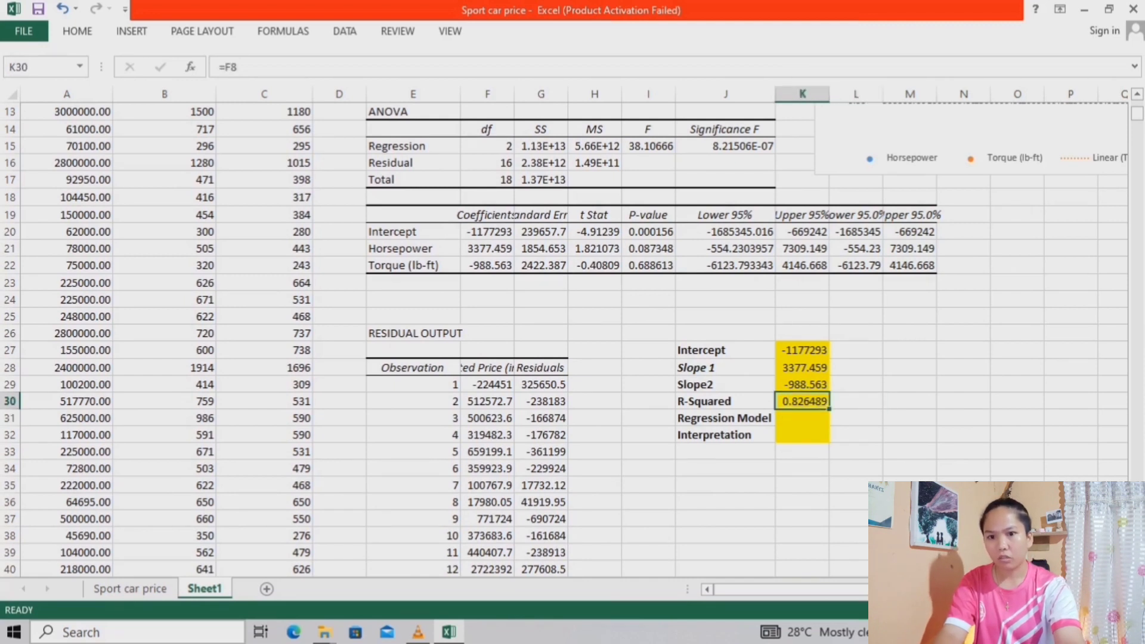
{"action": "left_click", "coordinate": [855, 401]}
{"action": "type", "text": "="}
{"action": "left_click", "coordinate": [802, 401]}
{"action": "type", "text": "*100"}
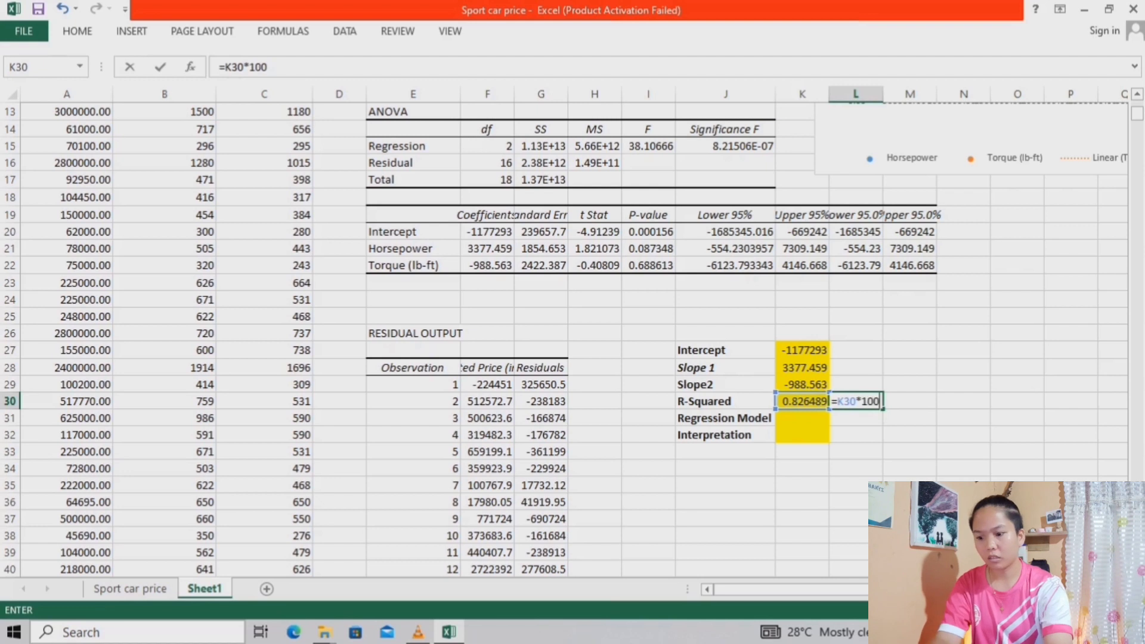
{"action": "key", "text": "Return"}
{"action": "key", "text": "Up"}
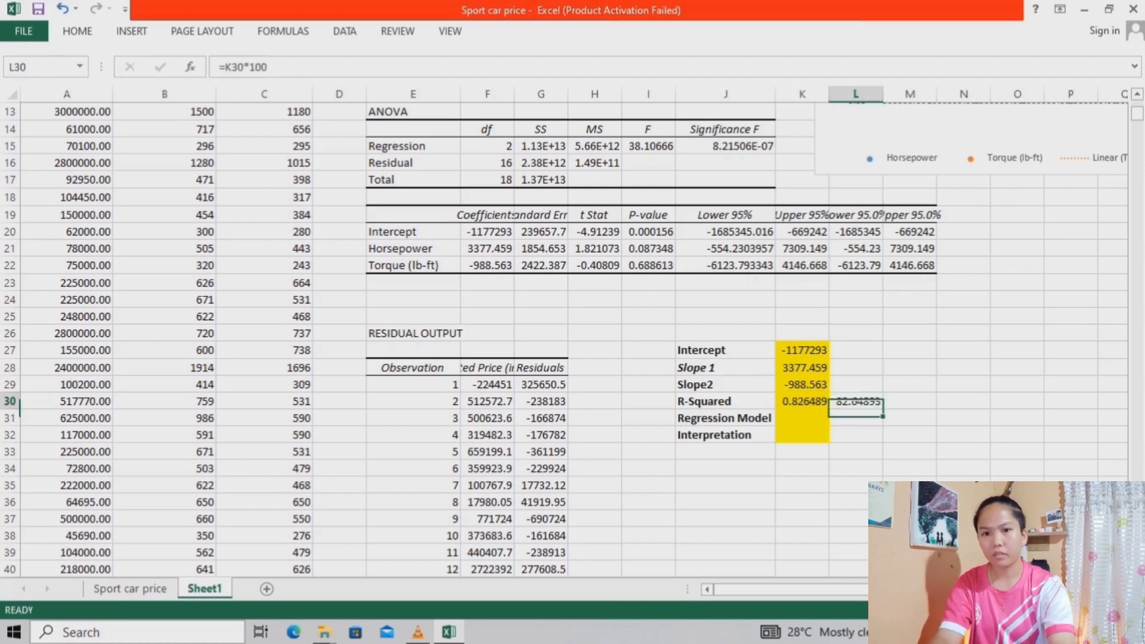
Reduce the percentage value in L30 to no decimal places
{"action": "left_click", "coordinate": [78, 31]}
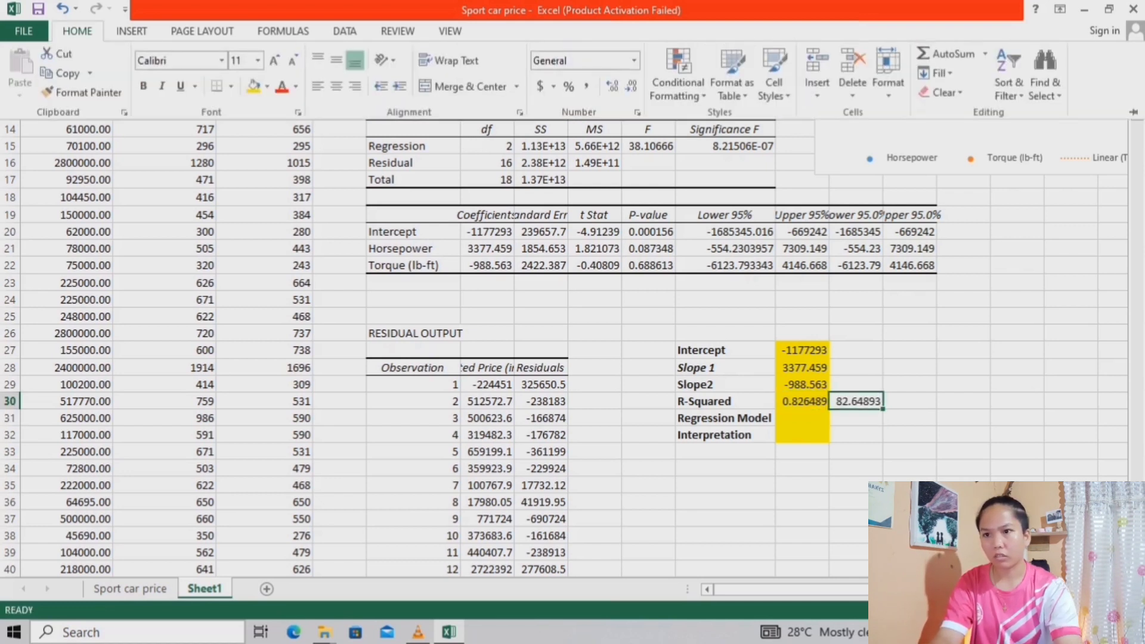
{"action": "left_click", "coordinate": [631, 86]}
{"action": "left_click", "coordinate": [631, 86]}
{"action": "left_click", "coordinate": [631, 86]}
{"action": "left_click", "coordinate": [630, 86]}
{"action": "left_click", "coordinate": [631, 86]}
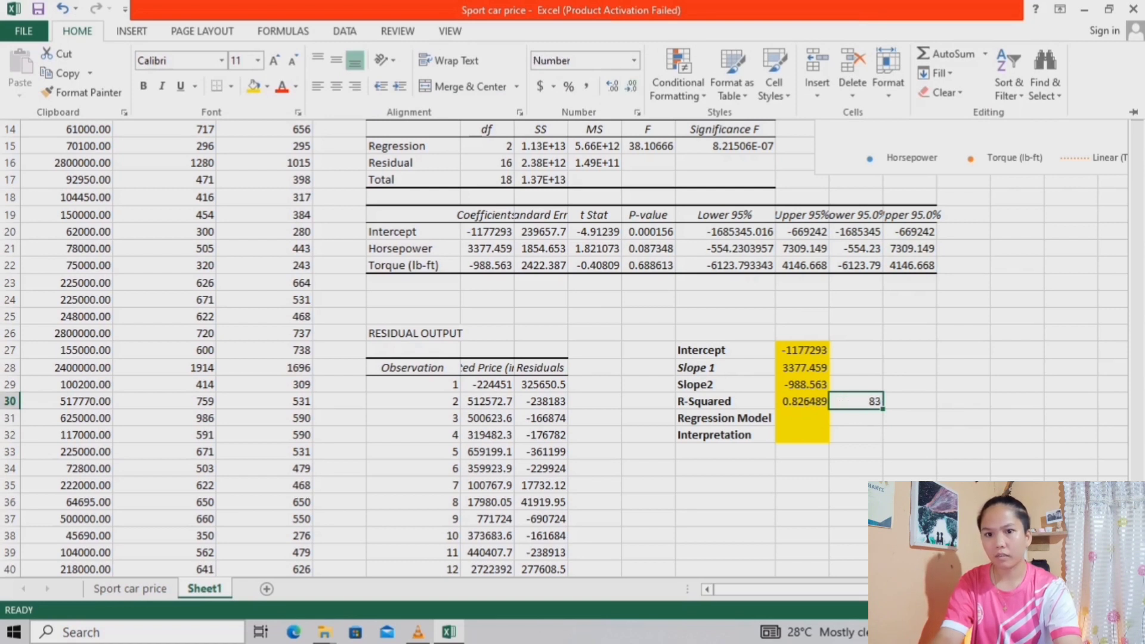
{"action": "left_click", "coordinate": [856, 401]}
{"action": "left_click", "coordinate": [856, 418]}
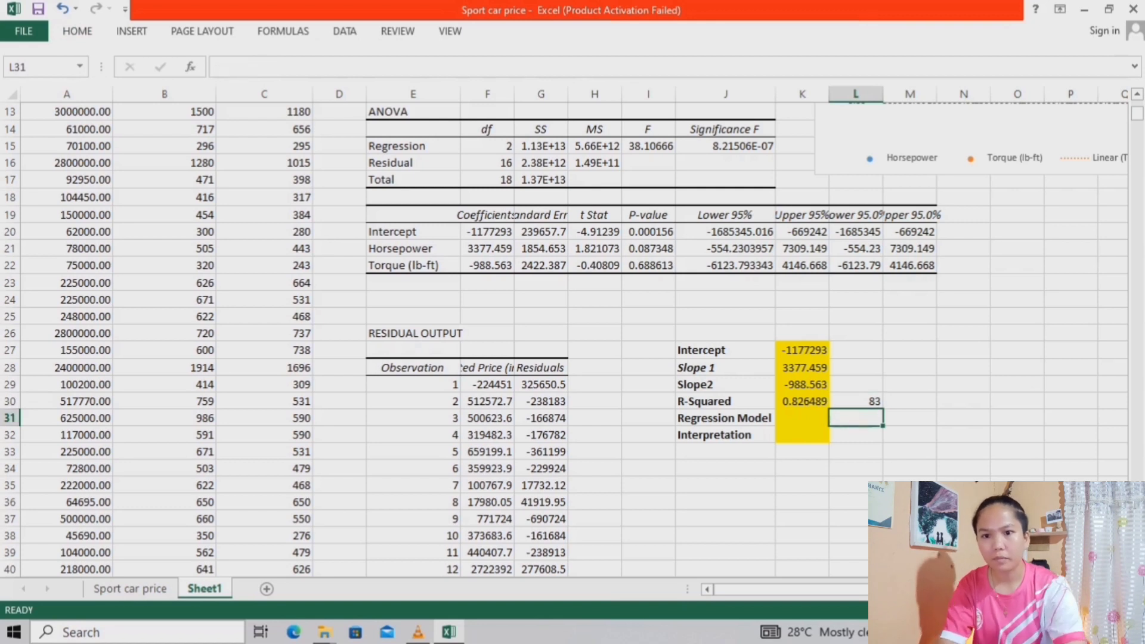
Start the regression model in K31 with the intercept constant and an opening slope term: -1177293.292 + (
{"action": "left_click", "coordinate": [802, 418]}
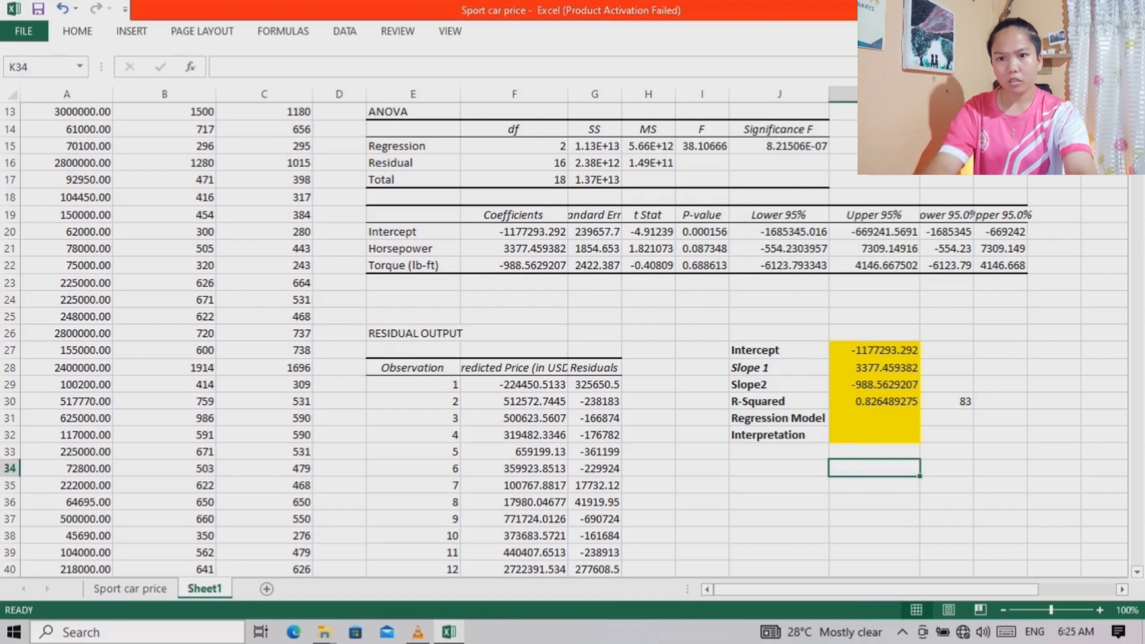
{"action": "left_click", "coordinate": [874, 418]}
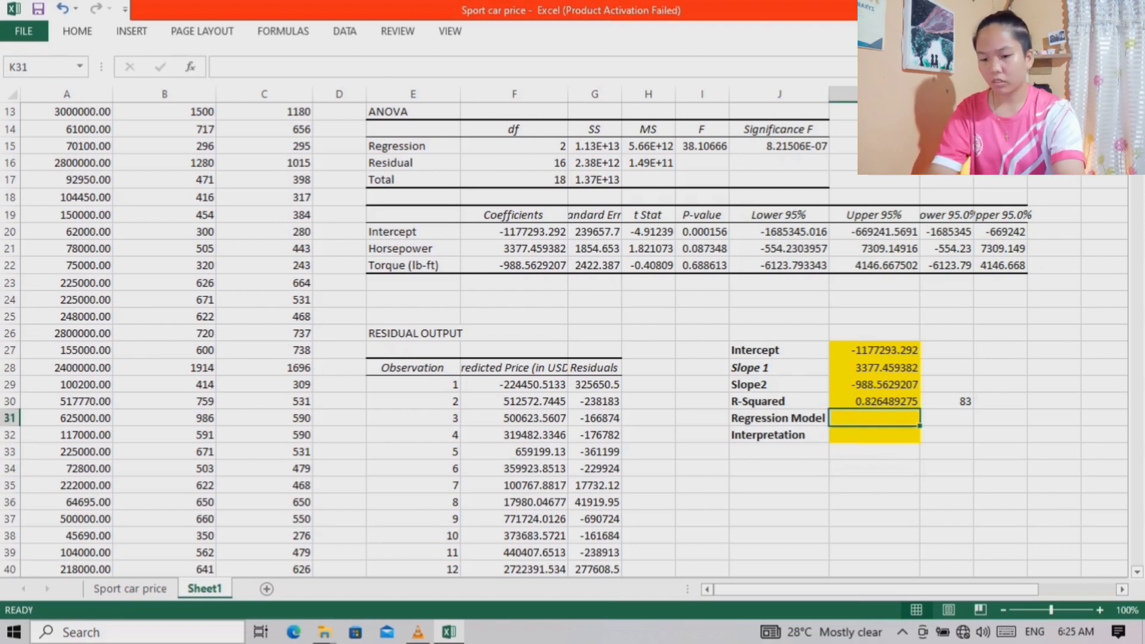
{"action": "type", "text": "-"}
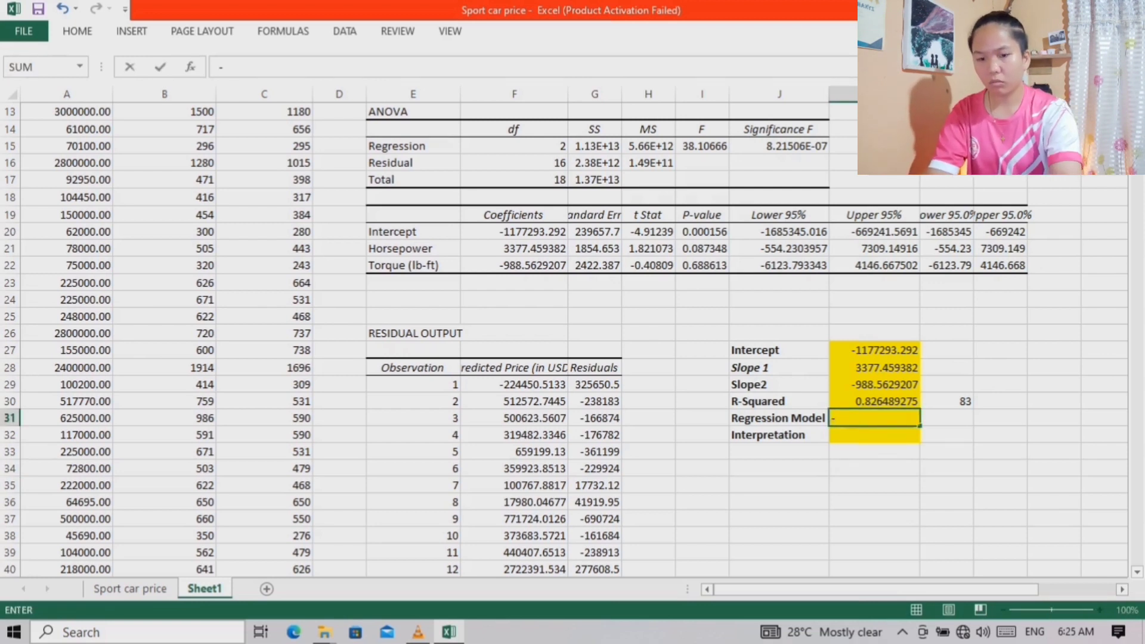
{"action": "type", "text": "11772"}
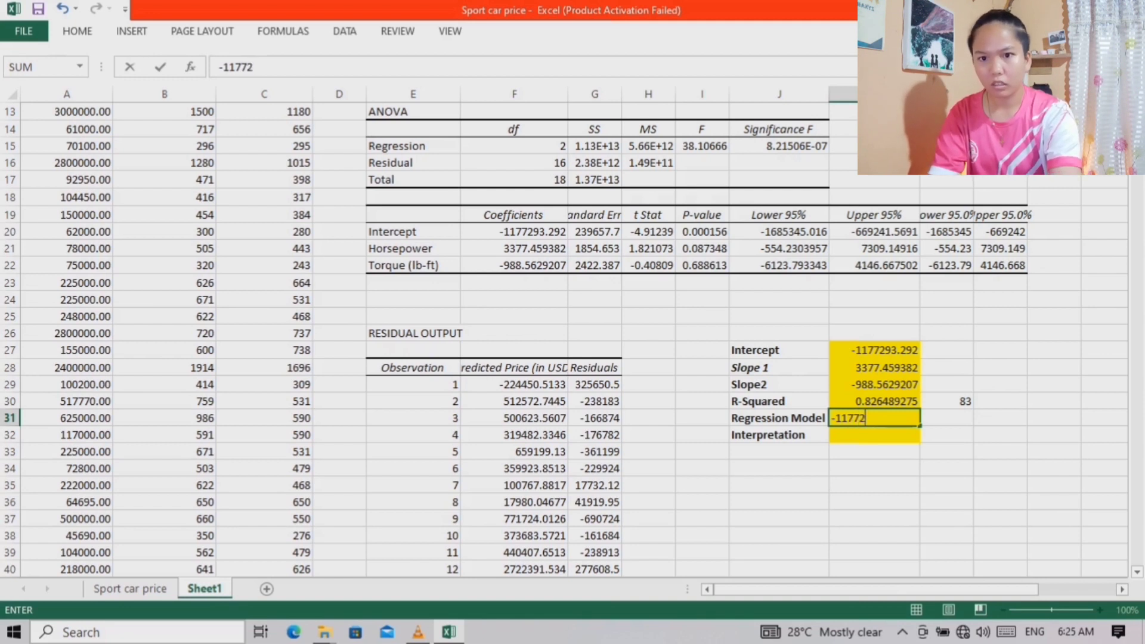
{"action": "type", "text": "93"}
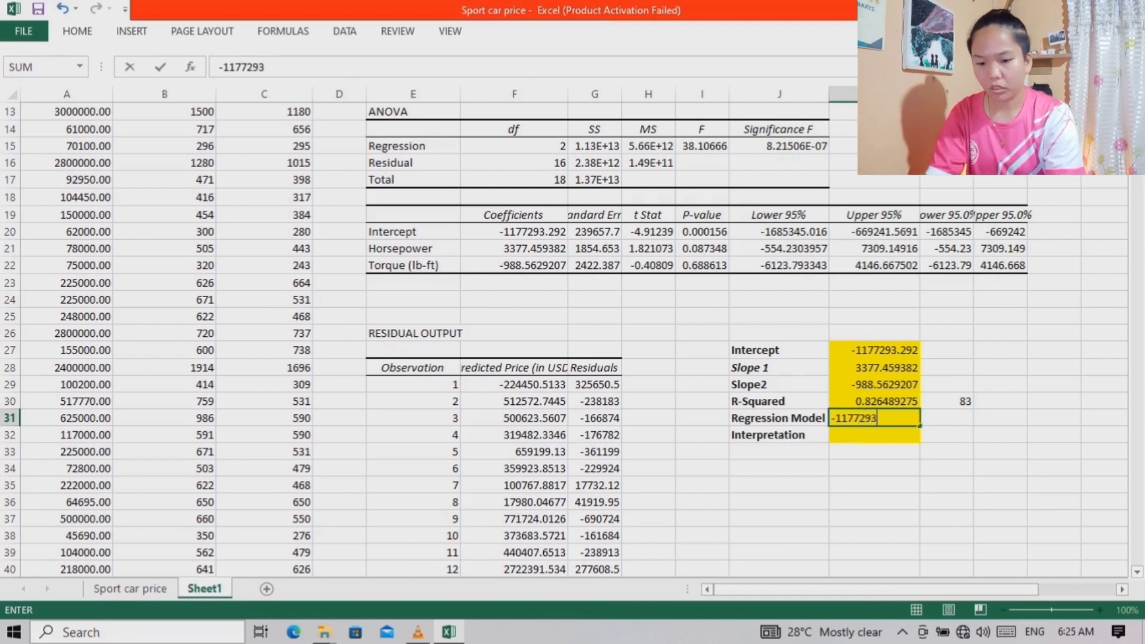
{"action": "type", "text": ".2"}
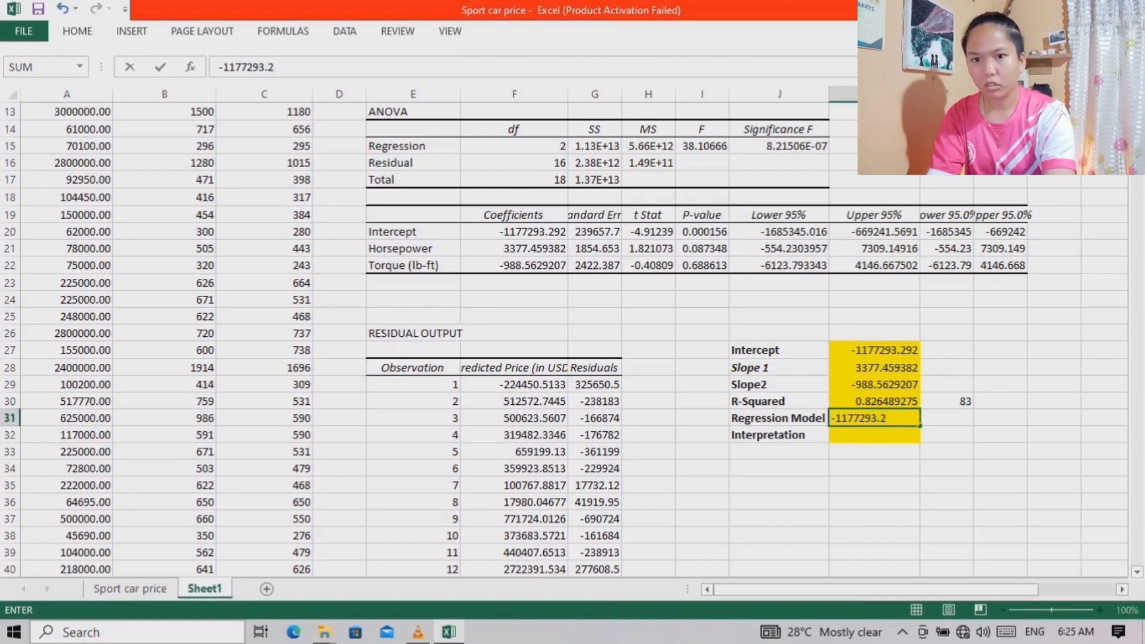
{"action": "type", "text": "92"}
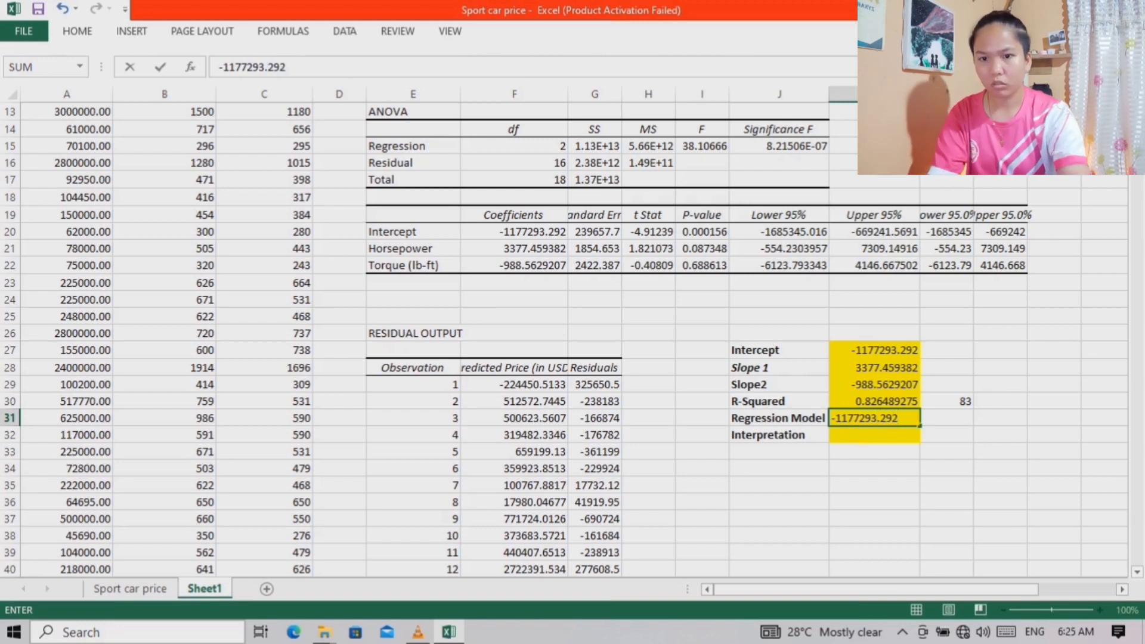
{"action": "type", "text": " + ("}
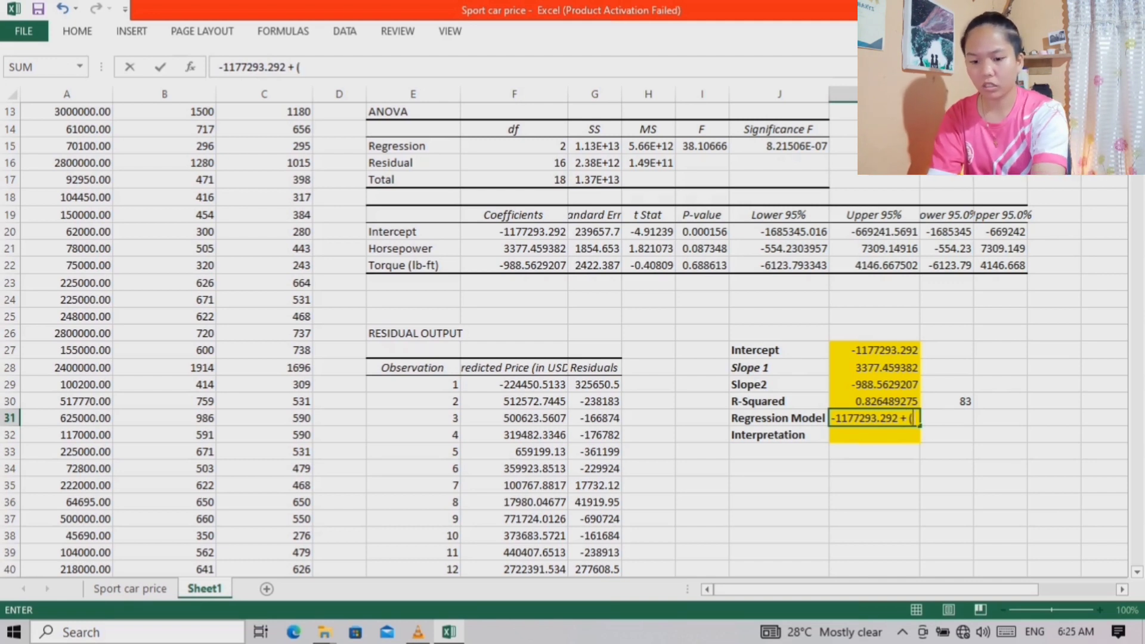
{"action": "type", "text": "33"}
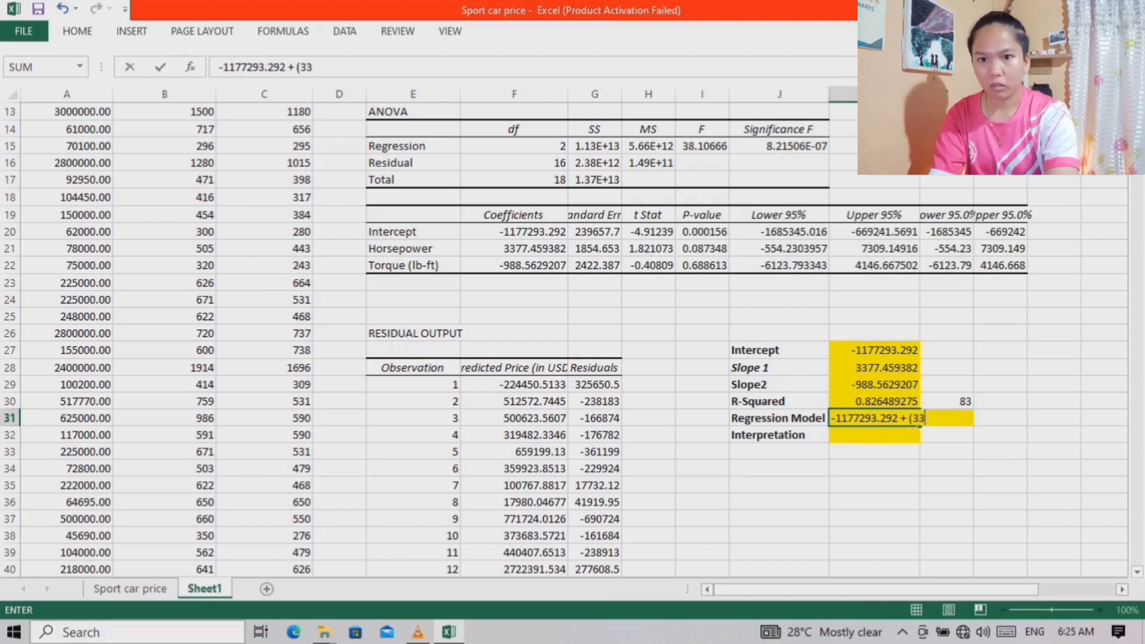
{"action": "type", "text": "77."}
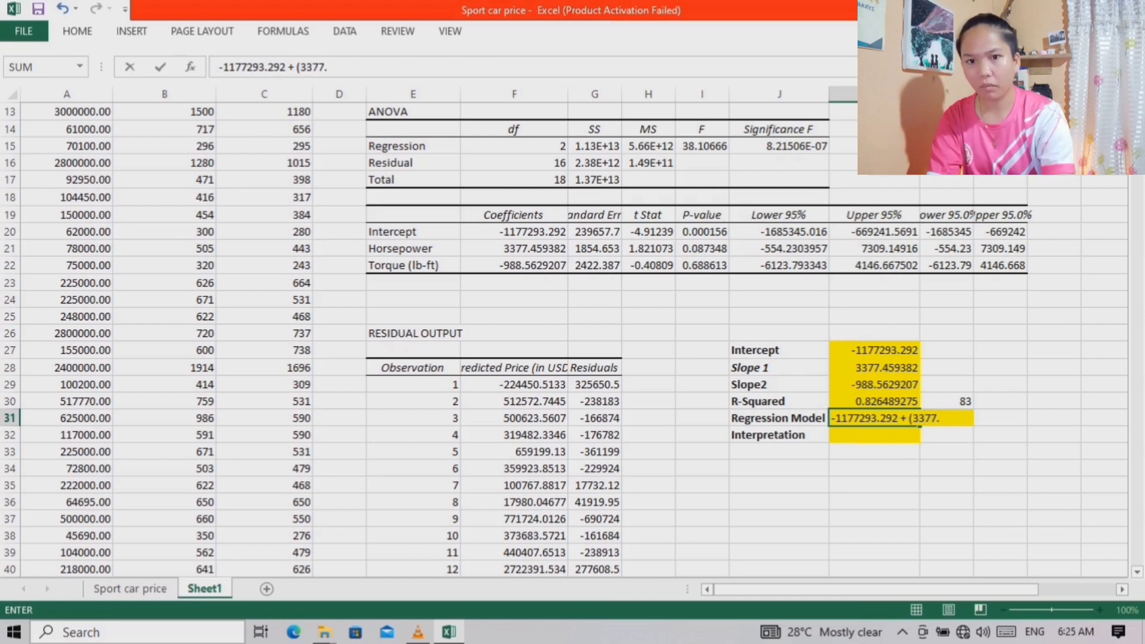
{"action": "type", "text": "45"}
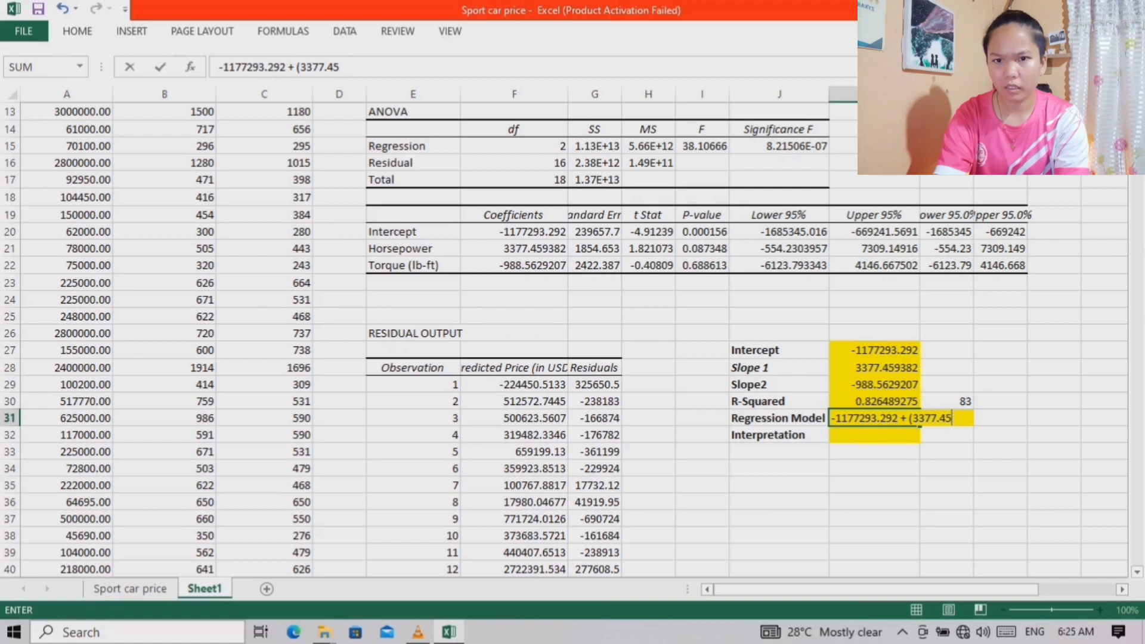
{"action": "key", "text": "BackSpace"}
{"action": "key", "text": "BackSpace"}
{"action": "key", "text": "BackSpace"}
{"action": "key", "text": "BackSpace"}
{"action": "key", "text": "BackSpace"}
{"action": "key", "text": "BackSpace"}
{"action": "key", "text": "BackSpace"}
Complete the regression model in K31 with the slope terms (K28 * x1) + (K29 * x2) and enter it
{"action": "left_click", "coordinate": [874, 368]}
{"action": "type", "text": "* x1"}
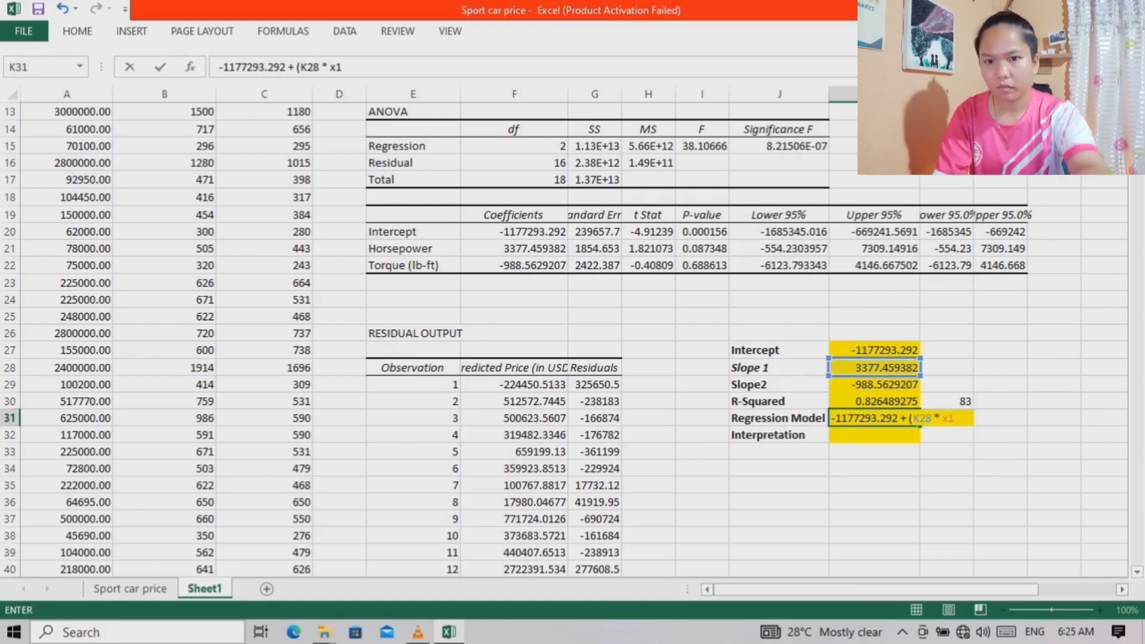
{"action": "type", "text": ")"}
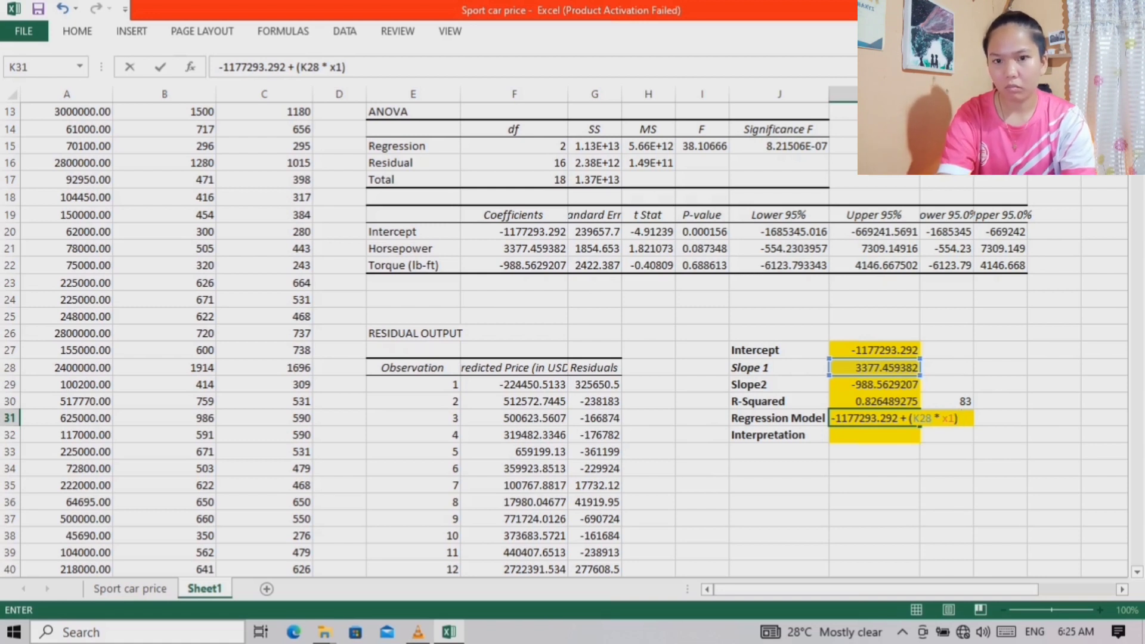
{"action": "type", "text": " + ("}
{"action": "key", "text": "Up"}
{"action": "key", "text": "Up"}
{"action": "type", "text": "* x"}
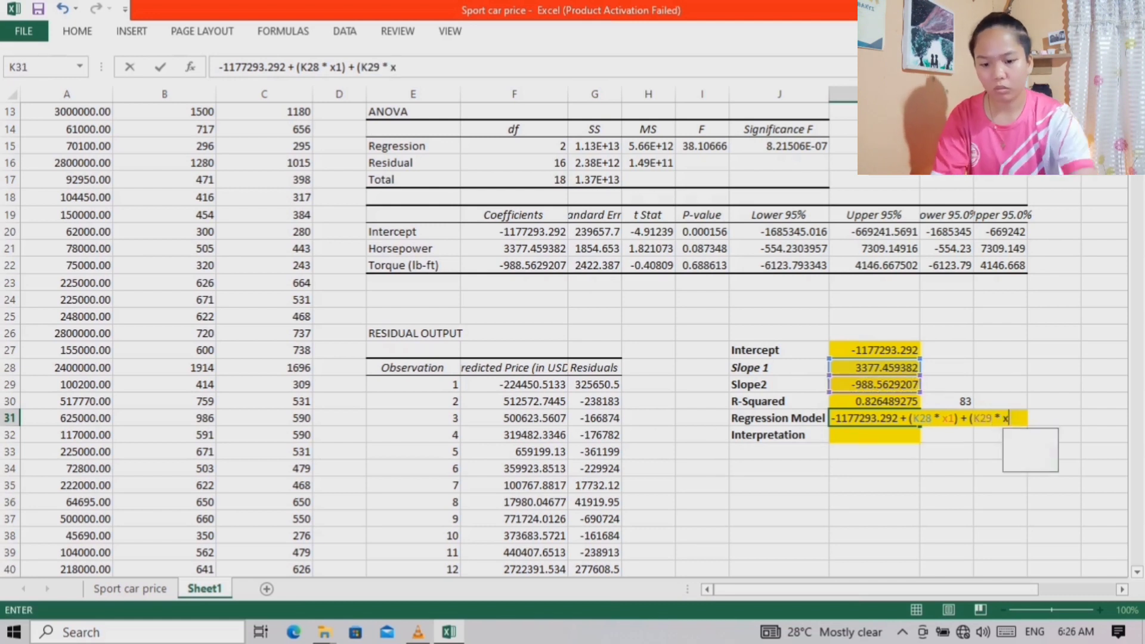
{"action": "type", "text": "2)"}
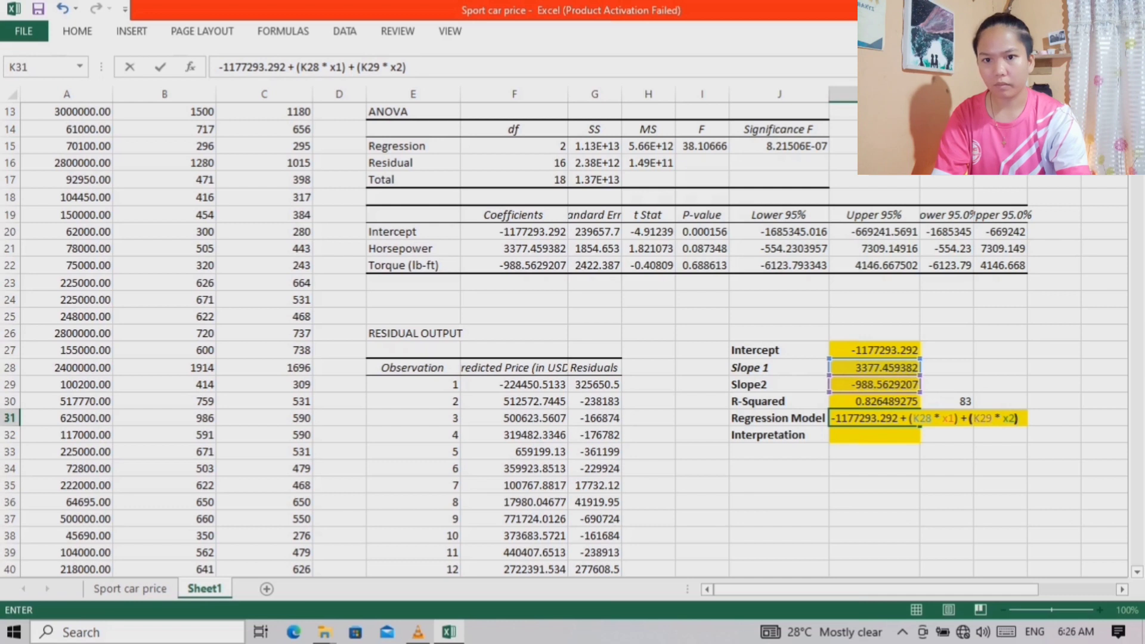
{"action": "key", "text": "Return"}
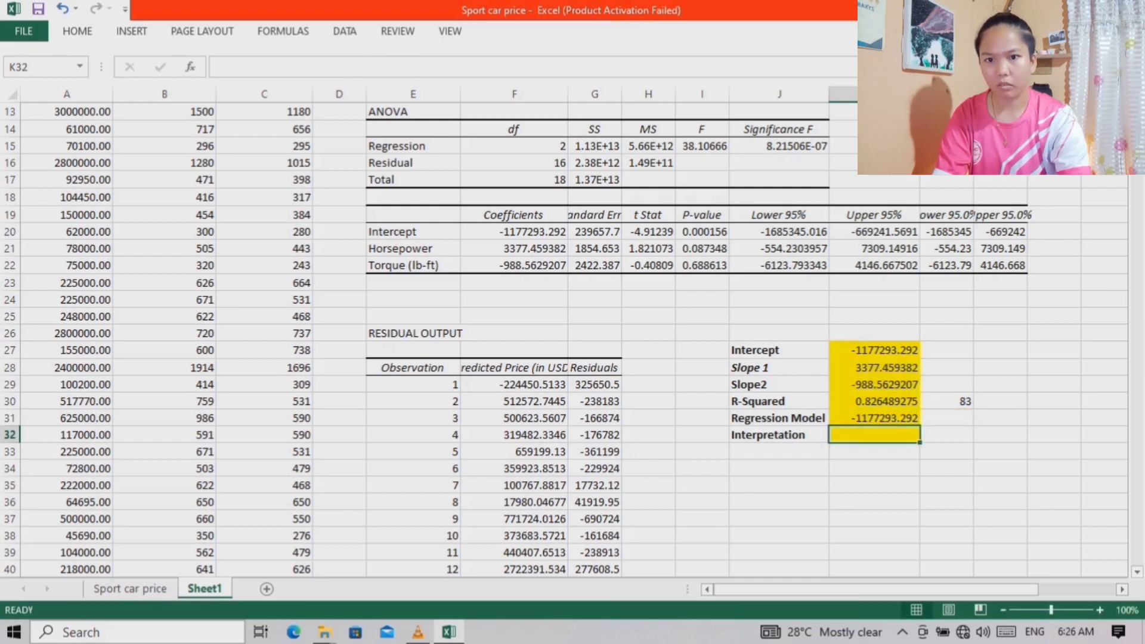
Reopen the regression model formula in K31 and insert a reference to K32 before the intercept constant
{"action": "left_click", "coordinate": [874, 418]}
{"action": "left_click", "coordinate": [415, 67]}
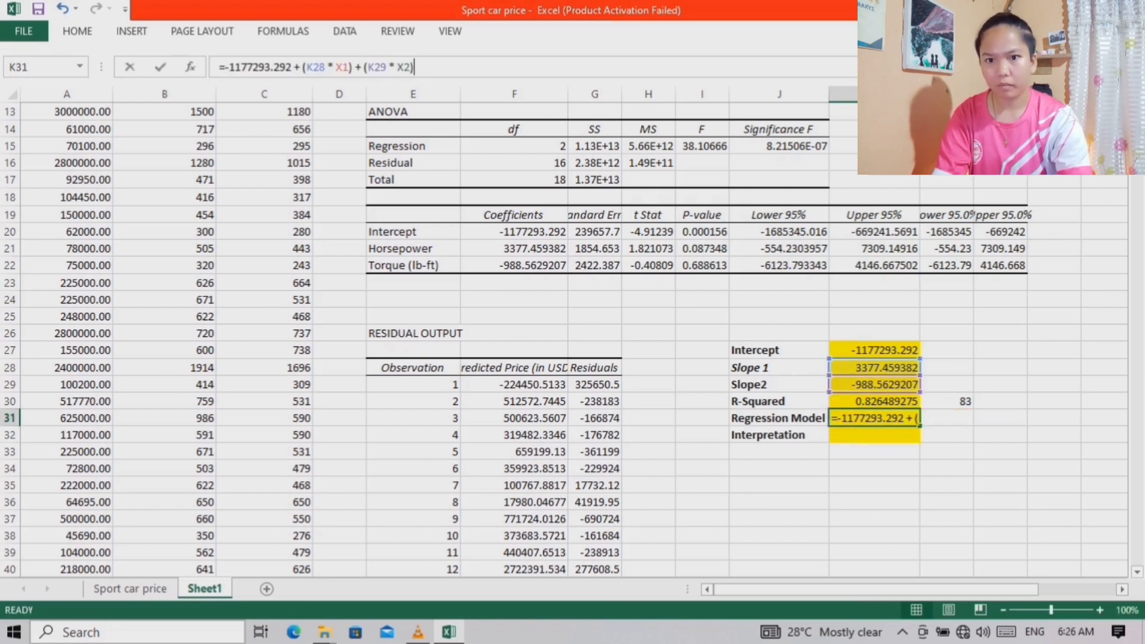
{"action": "left_click", "coordinate": [898, 418]}
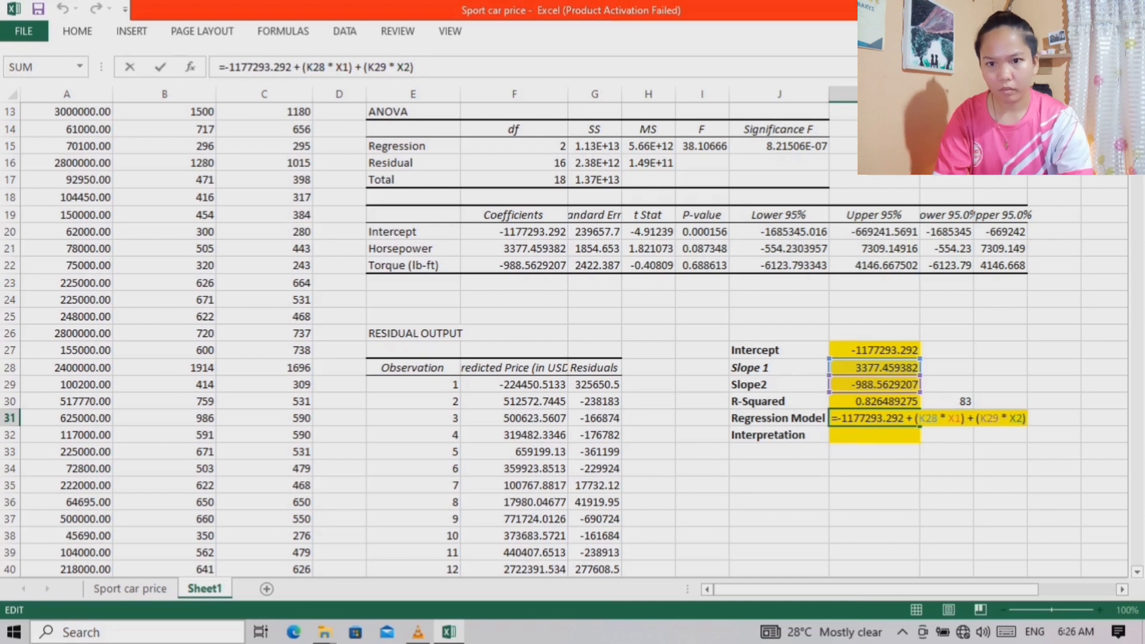
{"action": "left_click", "coordinate": [837, 418]}
{"action": "key", "text": "BackSpace"}
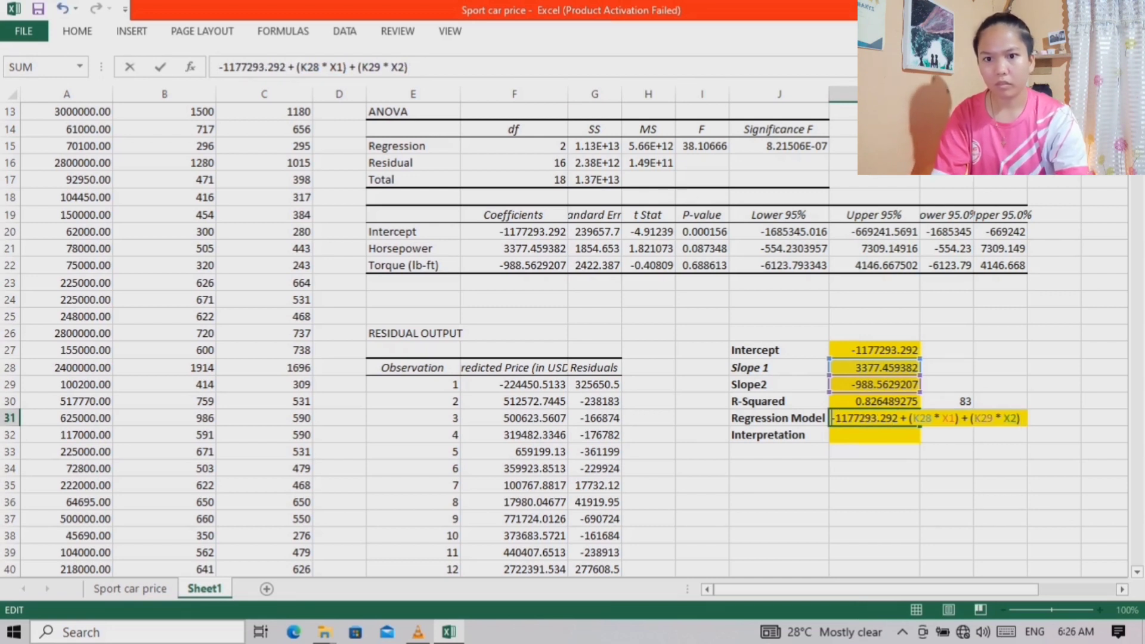
{"action": "type", "text": "="}
{"action": "left_click", "coordinate": [874, 435]}
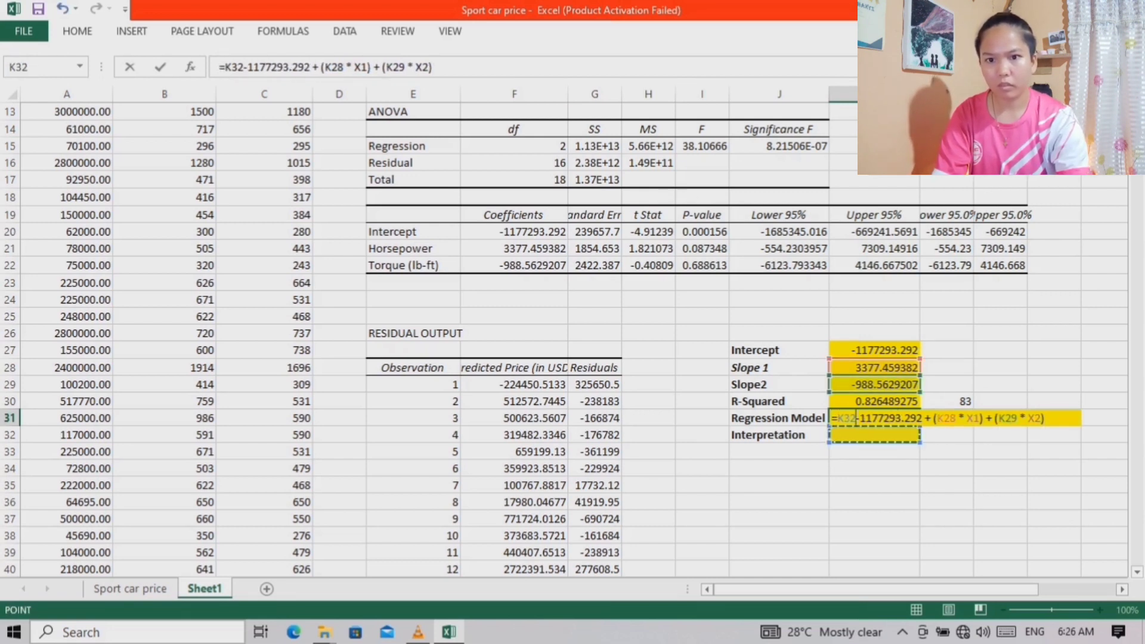
Delete the typed constant -1177293.292 from the K31 formula, leaving =K32 + (K28 * X1) + (K29 * X2)
{"action": "left_click", "coordinate": [923, 418]}
{"action": "key", "text": "BackSpace"}
{"action": "key", "text": "BackSpace"}
{"action": "key", "text": "BackSpace"}
{"action": "key", "text": "BackSpace"}
{"action": "key", "text": "BackSpace"}
{"action": "key", "text": "BackSpace"}
{"action": "key", "text": "BackSpace"}
{"action": "key", "text": "BackSpace"}
{"action": "key", "text": "BackSpace"}
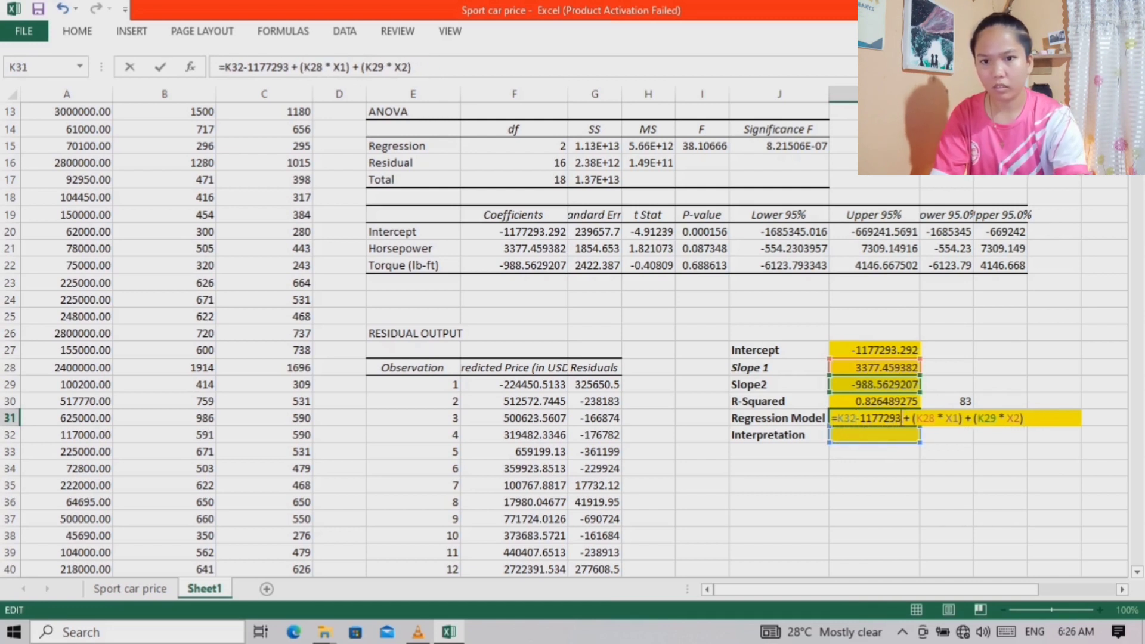
{"action": "key", "text": "BackSpace"}
{"action": "key", "text": "BackSpace"}
{"action": "key", "text": "BackSpace"}
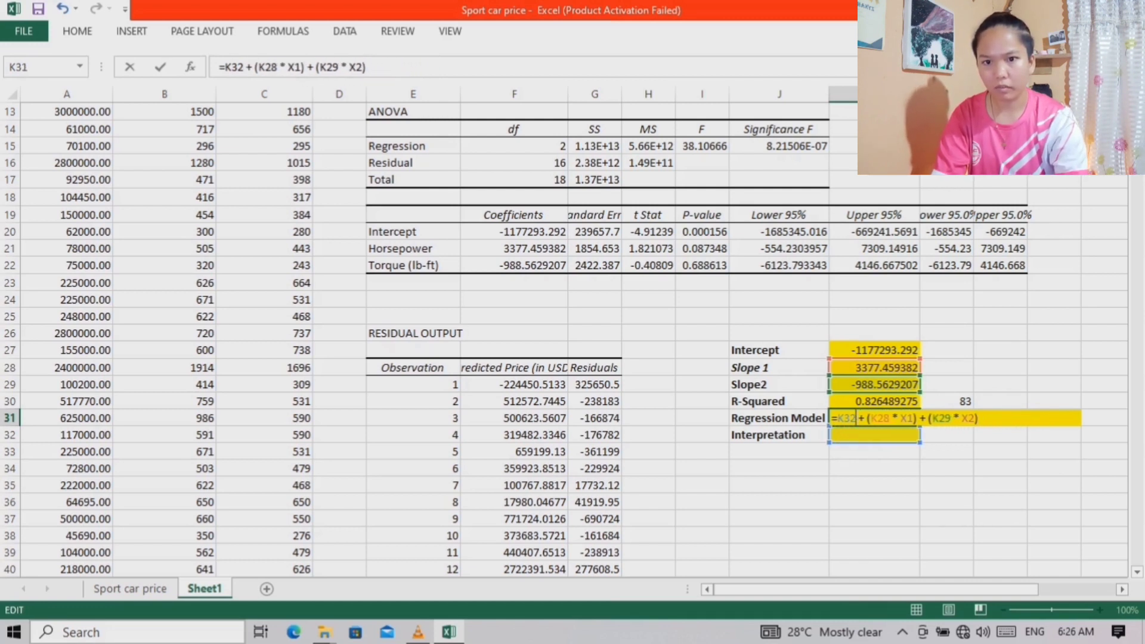
Remove the leading equals sign from K31 to enter the model as text: K32 + (K28 * X1) + (K29 * X2)
{"action": "key", "text": "BackSpace"}
{"action": "key", "text": "Return"}
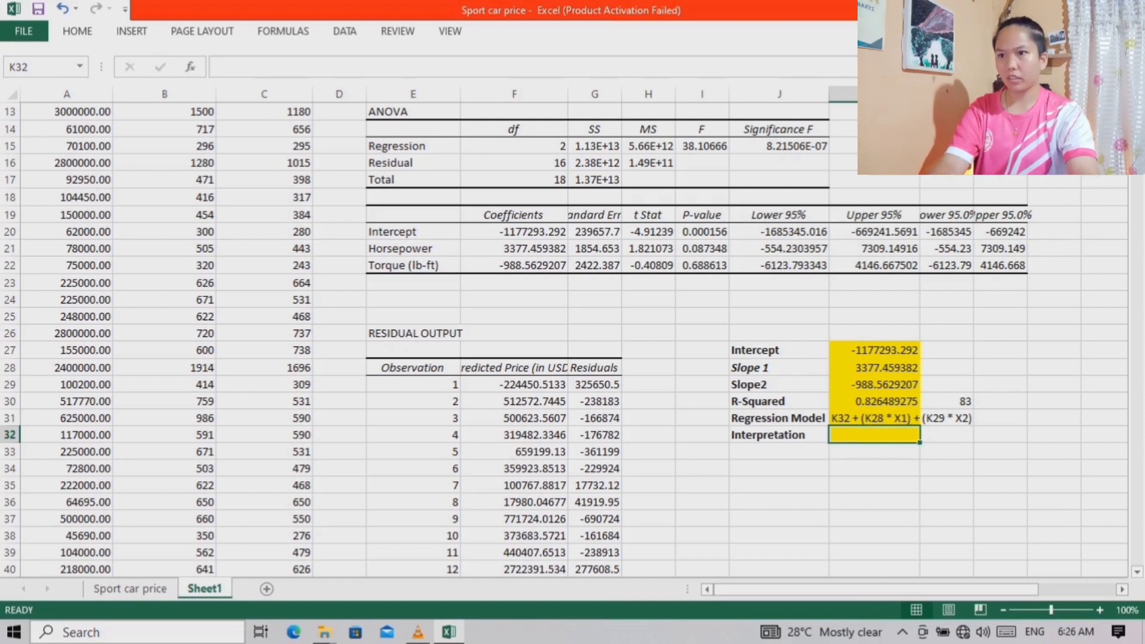
Insert the Interpretation picture from the Desktop folder into the sheet
{"action": "left_click", "coordinate": [77, 31]}
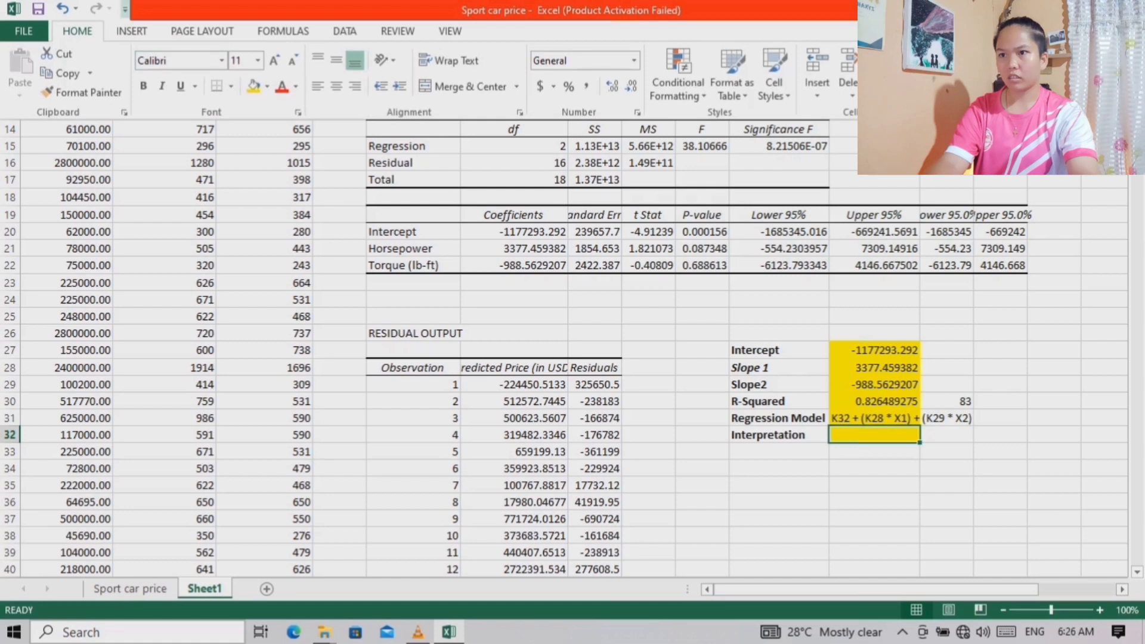
{"action": "left_click", "coordinate": [131, 31]}
{"action": "left_click", "coordinate": [131, 31]}
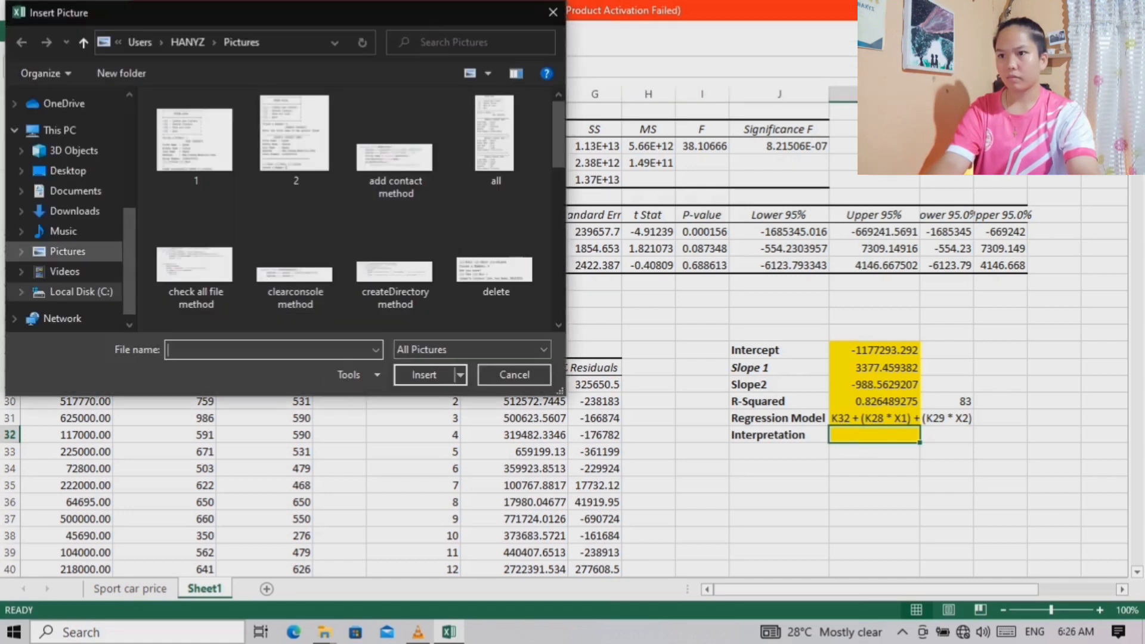
{"action": "left_click", "coordinate": [67, 170]}
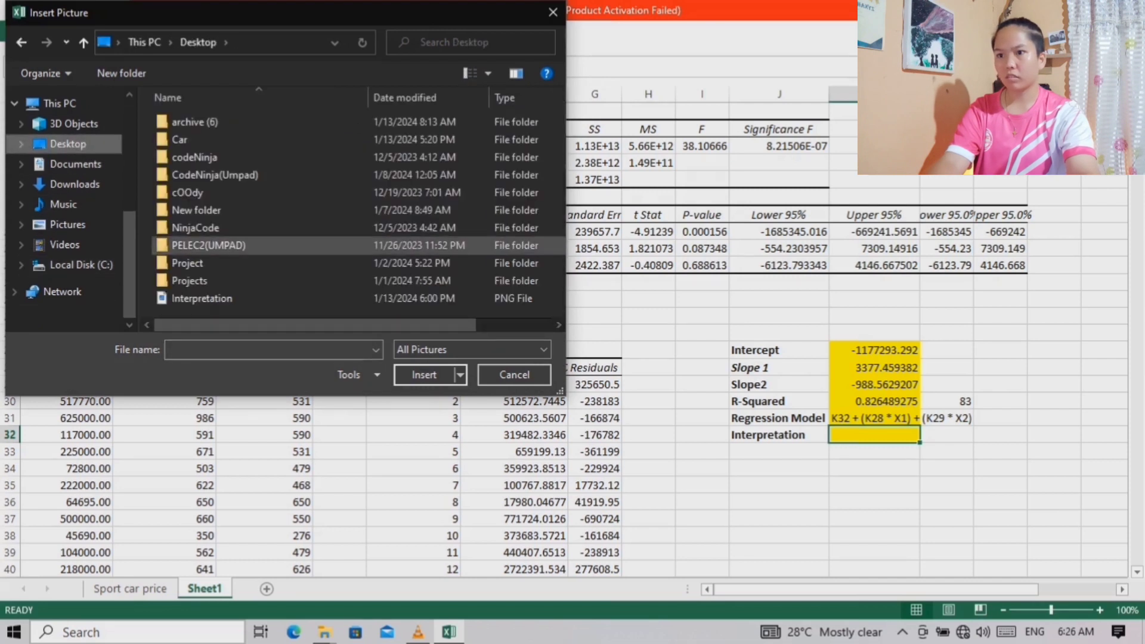
{"action": "left_click", "coordinate": [256, 299]}
{"action": "left_click", "coordinate": [424, 376]}
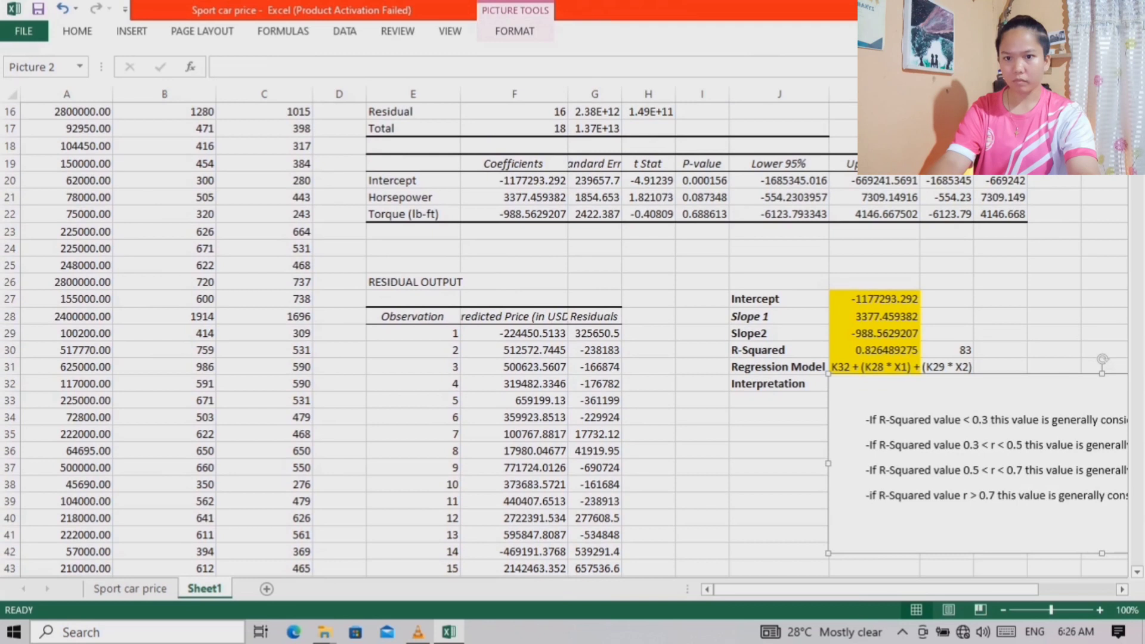
Move the inserted interpretation picture to sit just below the regression summary, clear of the Interpretation row
{"action": "left_click_drag", "start_coordinate": [930, 489], "coordinate": [873, 496]}
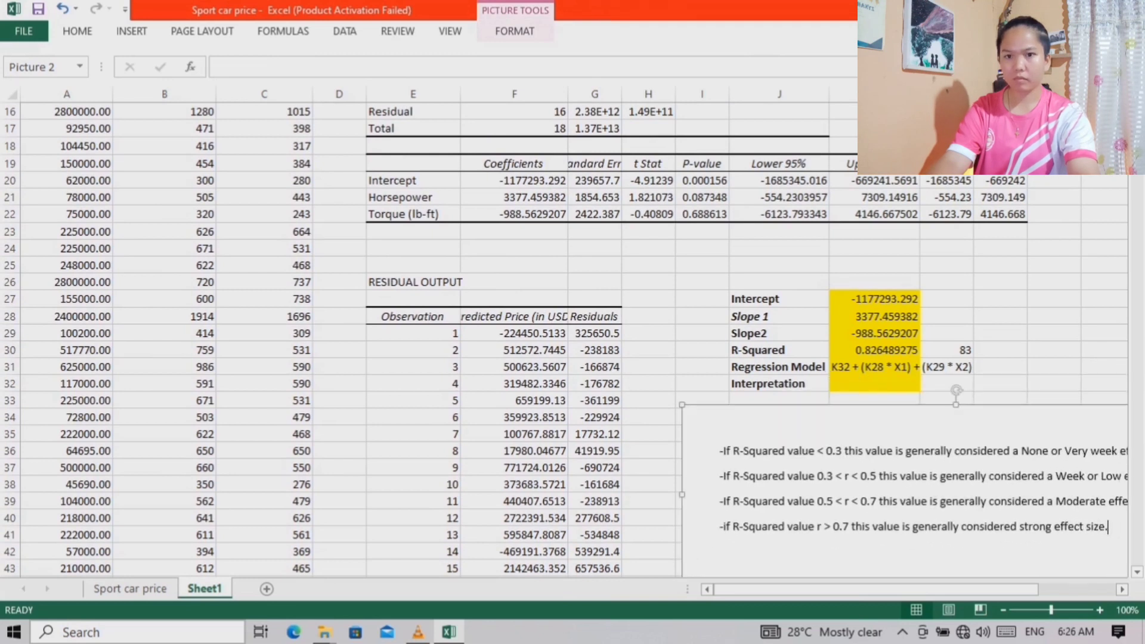
{"action": "scroll", "coordinate": [873, 495], "scroll_direction": "down", "scroll_amount": 4}
{"action": "scroll", "coordinate": [874, 495], "scroll_direction": "down", "scroll_amount": 1}
{"action": "left_click_drag", "start_coordinate": [859, 589], "coordinate": [936, 589]}
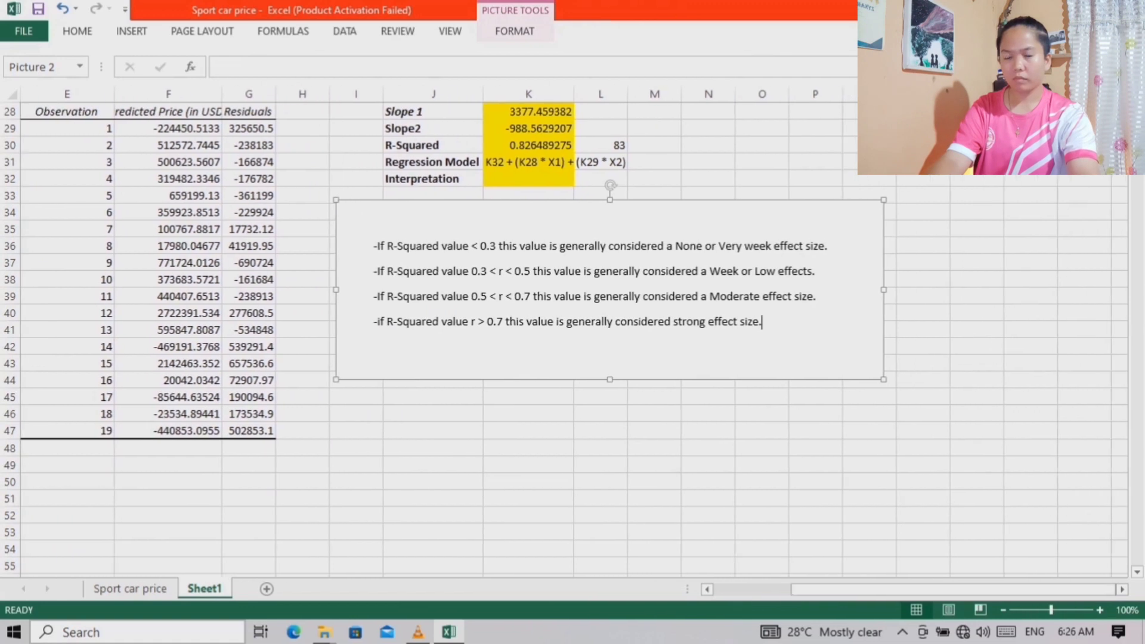
Enter the interpretation in K32: This value is generally considered strong effect size
{"action": "scroll", "coordinate": [572, 339], "scroll_direction": "up", "scroll_amount": 3}
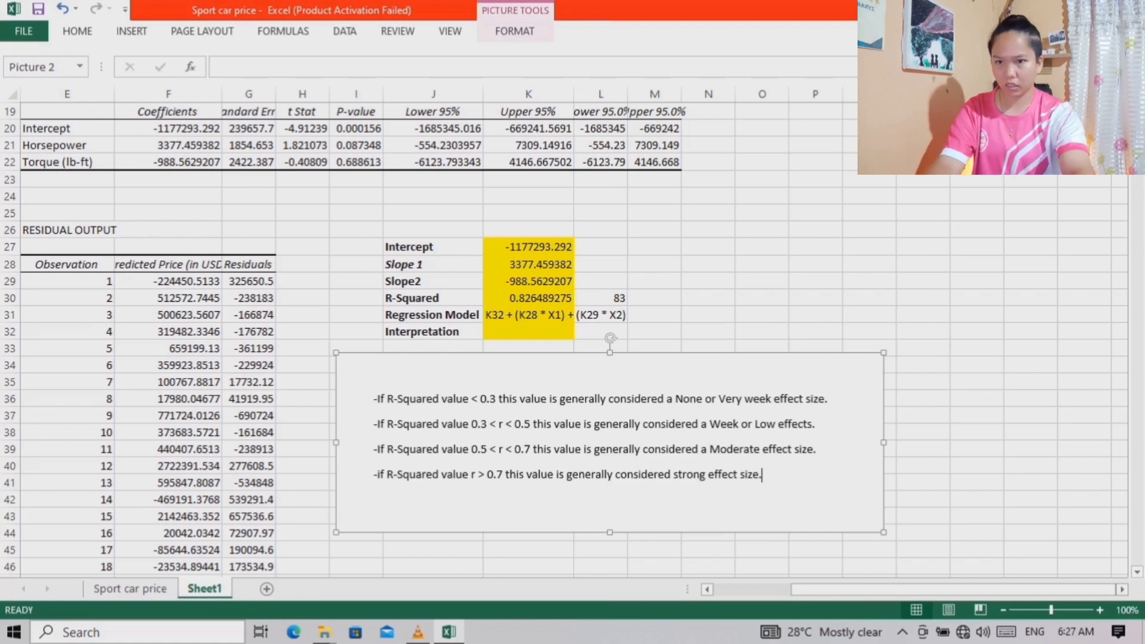
{"action": "left_click", "coordinate": [529, 332]}
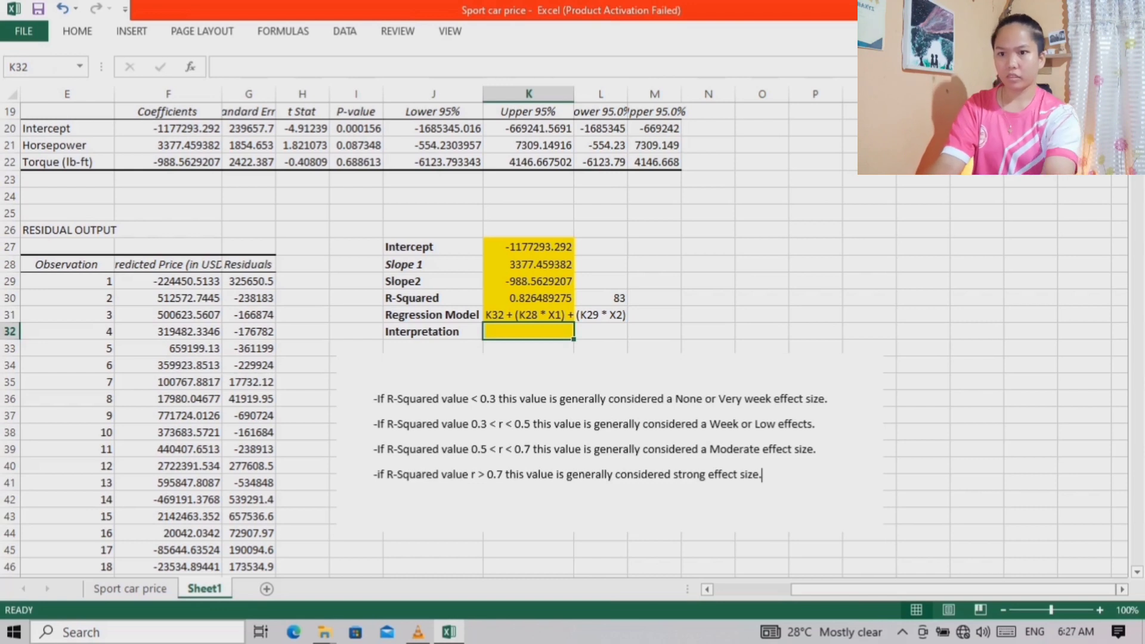
{"action": "type", "text": "T"}
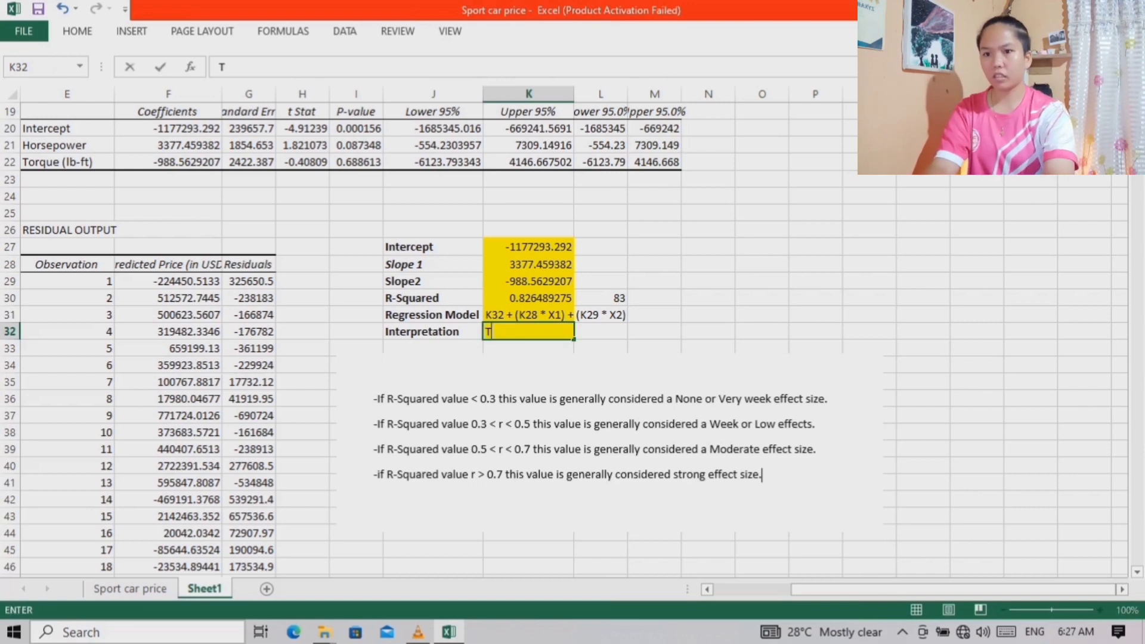
{"action": "type", "text": "his val"}
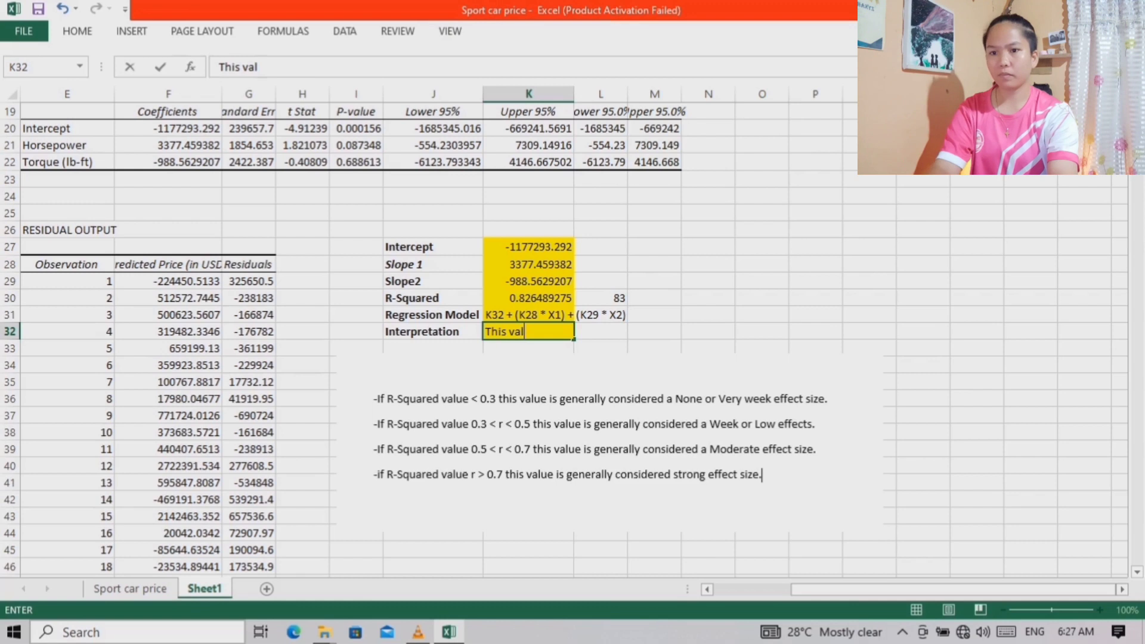
{"action": "type", "text": "ue is generally cons"}
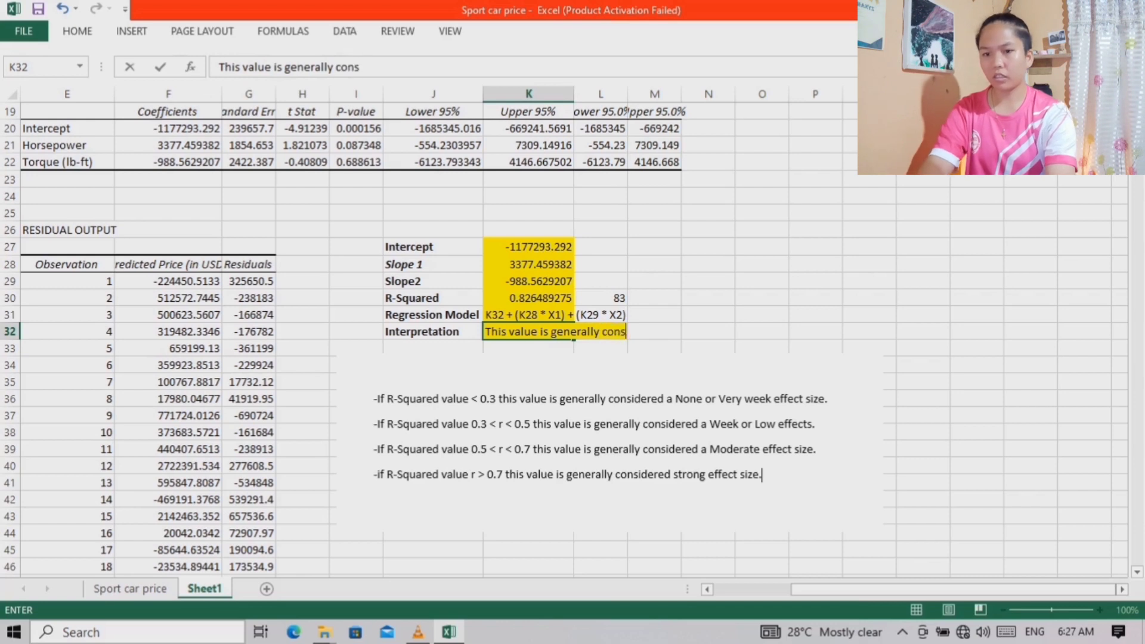
{"action": "type", "text": "idered "}
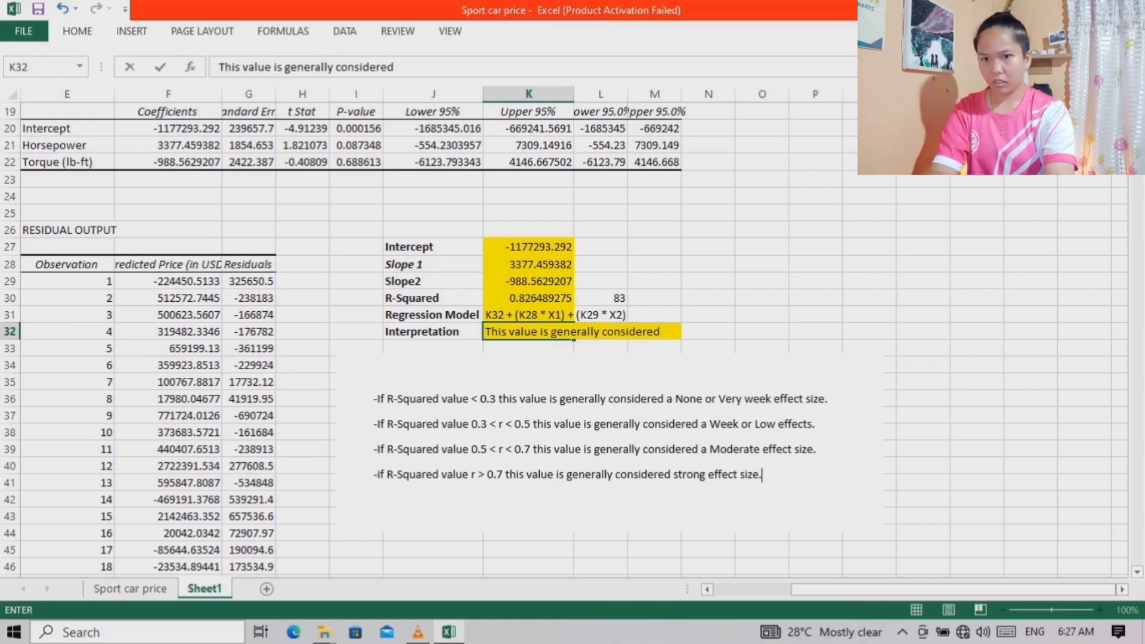
{"action": "type", "text": "st"}
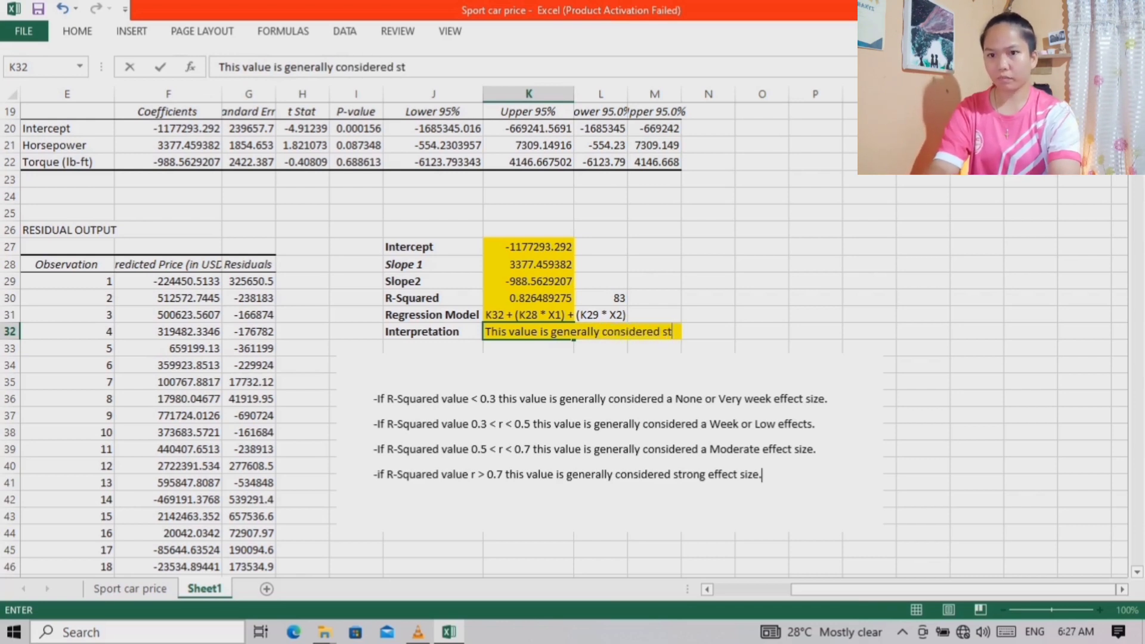
{"action": "type", "text": "ring"}
{"action": "key", "text": "BackSpace"}
{"action": "key", "text": "BackSpace"}
{"action": "key", "text": "BackSpace"}
{"action": "type", "text": "ong"}
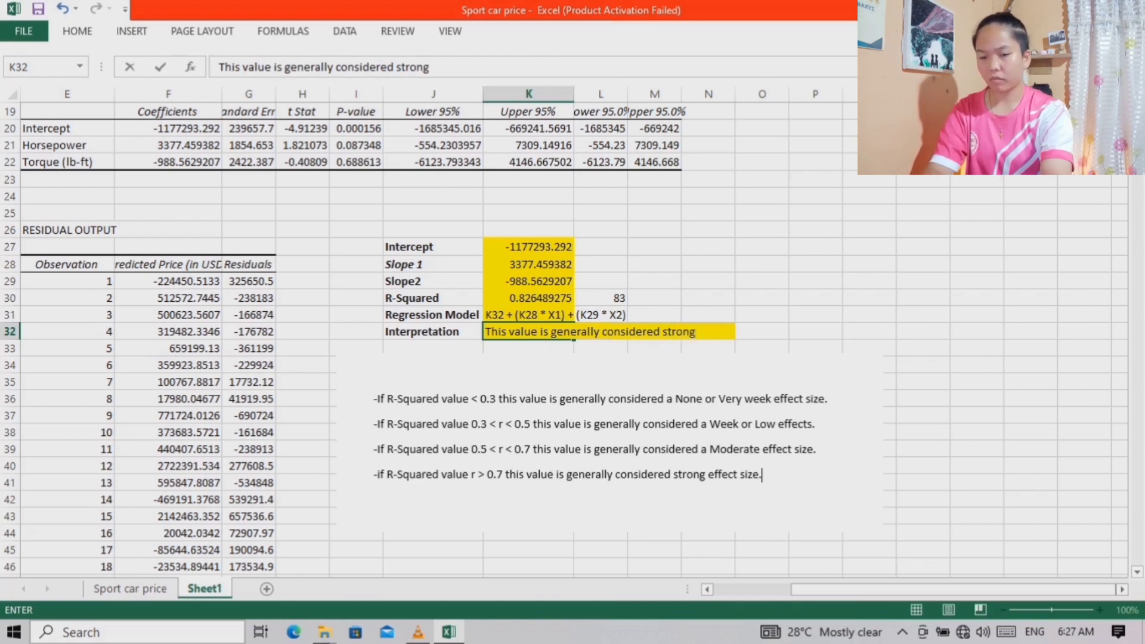
{"action": "type", "text": " effect s"}
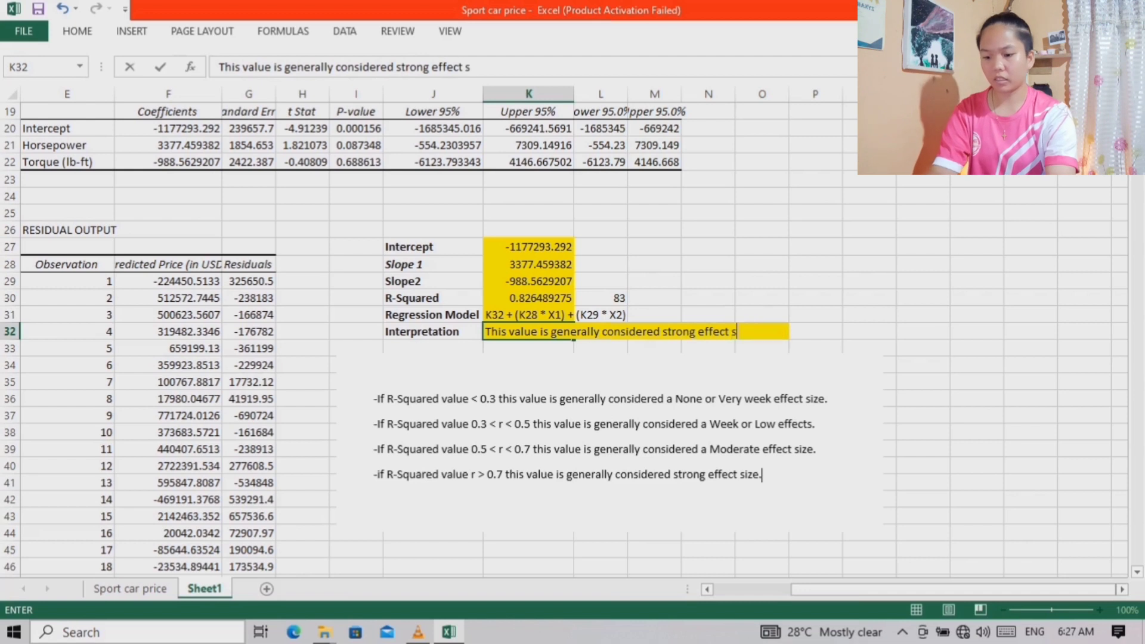
{"action": "type", "text": "ize"}
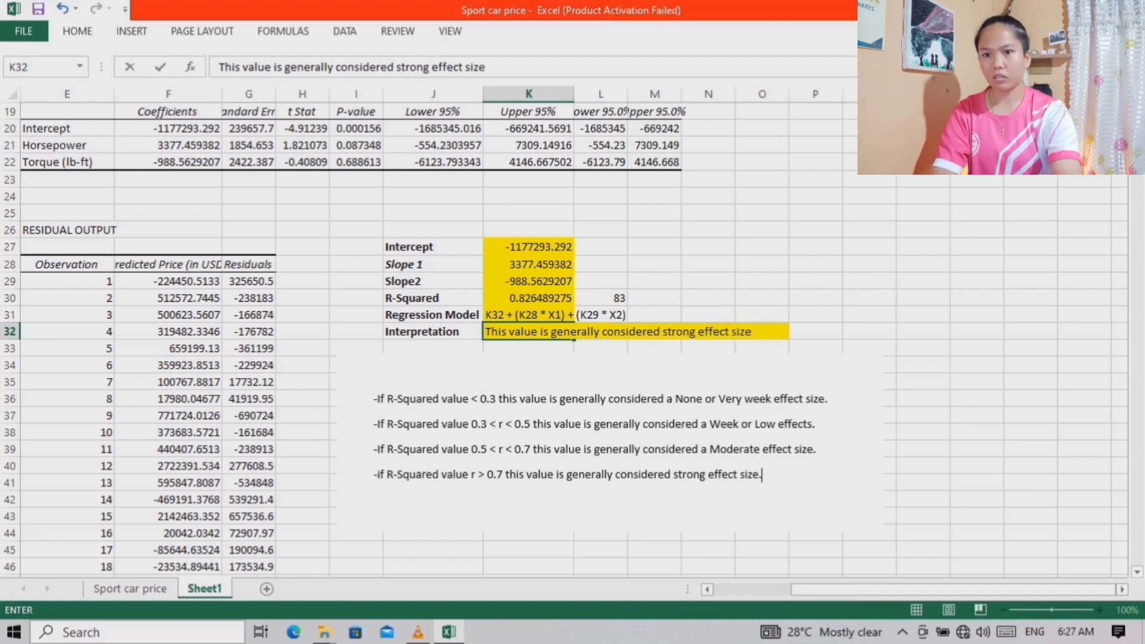
{"action": "key", "text": "Return"}
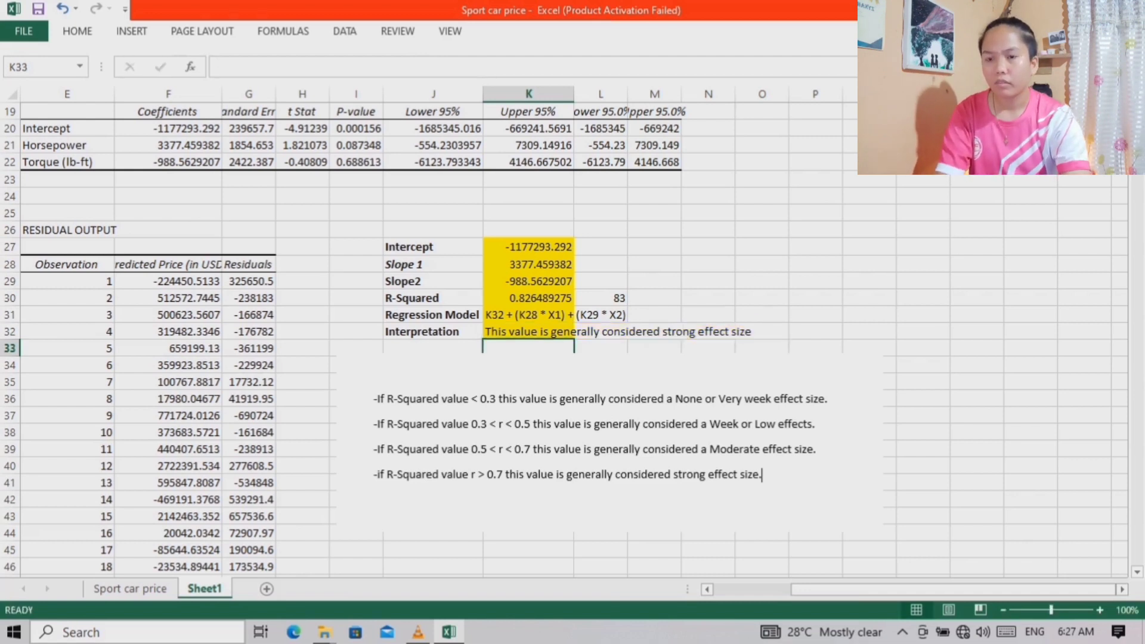
Widen columns F and G to fit the full headings and values of the residual output table
{"action": "left_click", "coordinate": [609, 442]}
{"action": "scroll", "coordinate": [573, 328], "scroll_direction": "down", "scroll_amount": 1}
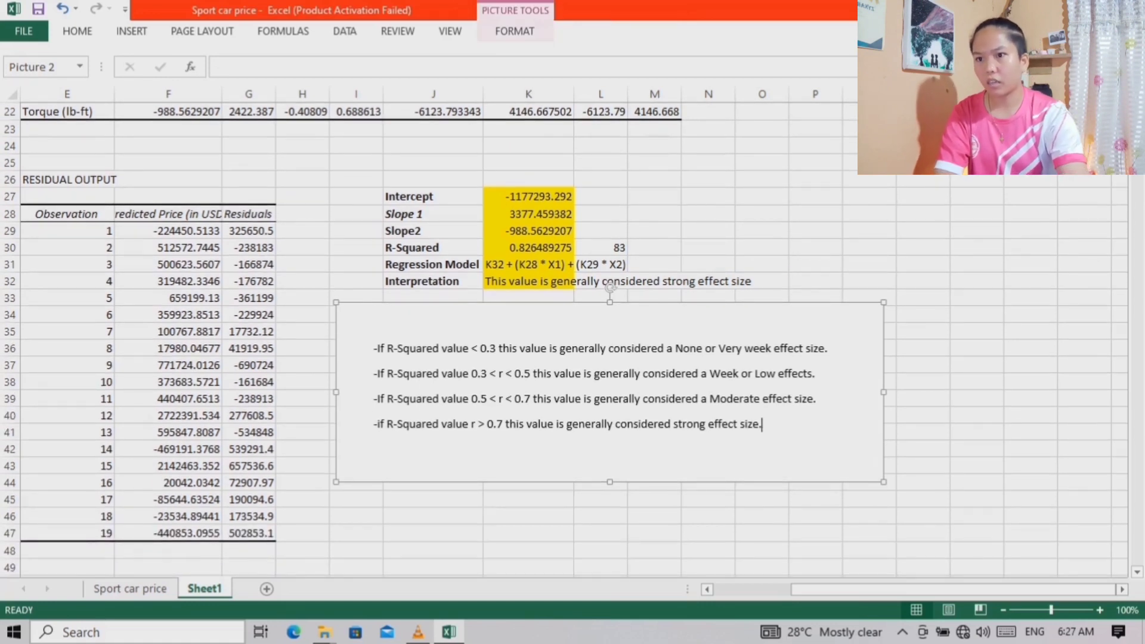
{"action": "left_click_drag", "start_coordinate": [954, 589], "coordinate": [875, 589]}
{"action": "scroll", "coordinate": [572, 328], "scroll_direction": "down", "scroll_amount": 1}
{"action": "scroll", "coordinate": [573, 327], "scroll_direction": "up", "scroll_amount": 1}
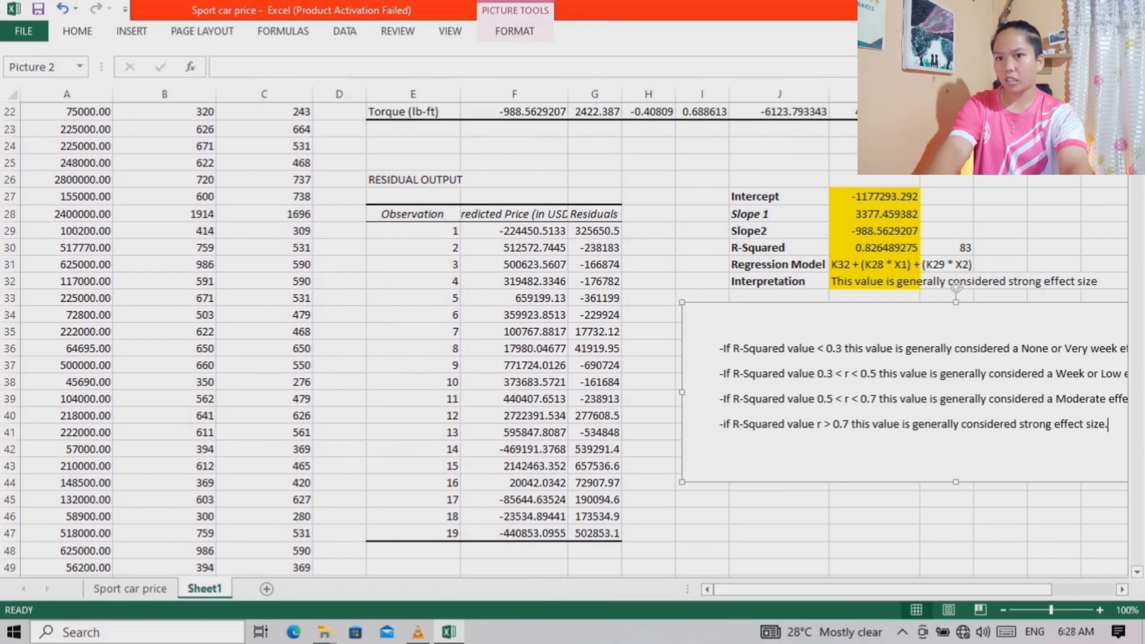
{"action": "left_click_drag", "start_coordinate": [567, 94], "coordinate": [656, 94]}
Enter the label Regression Model in J47, below the interpretation picture
{"action": "scroll", "coordinate": [656, 94], "scroll_direction": "down", "scroll_amount": 1}
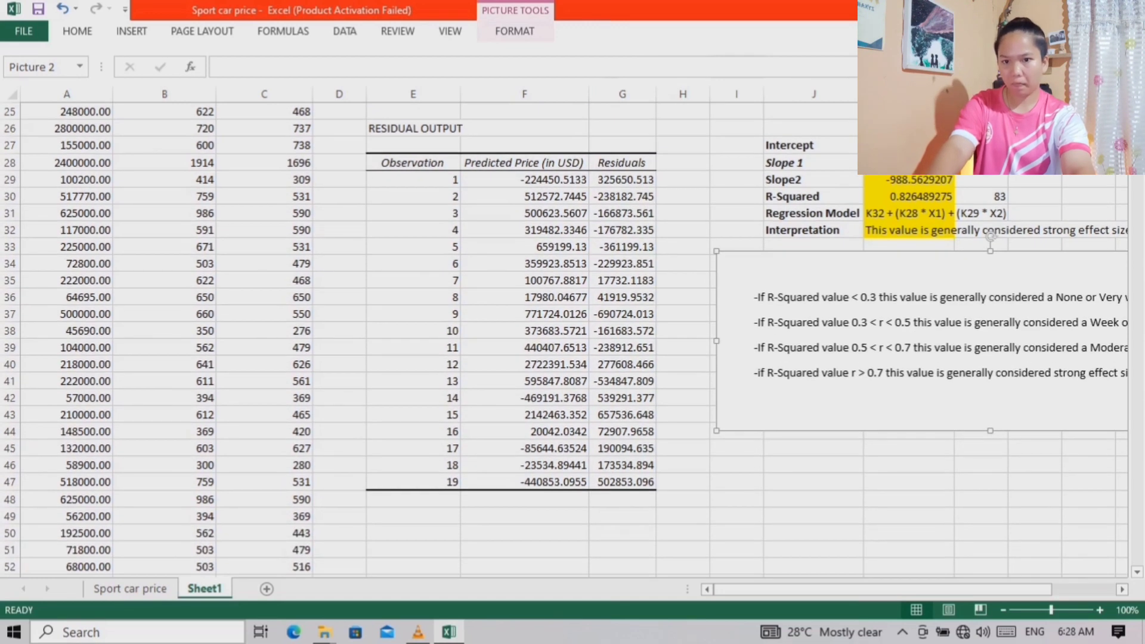
{"action": "left_click_drag", "start_coordinate": [802, 589], "coordinate": [845, 589]}
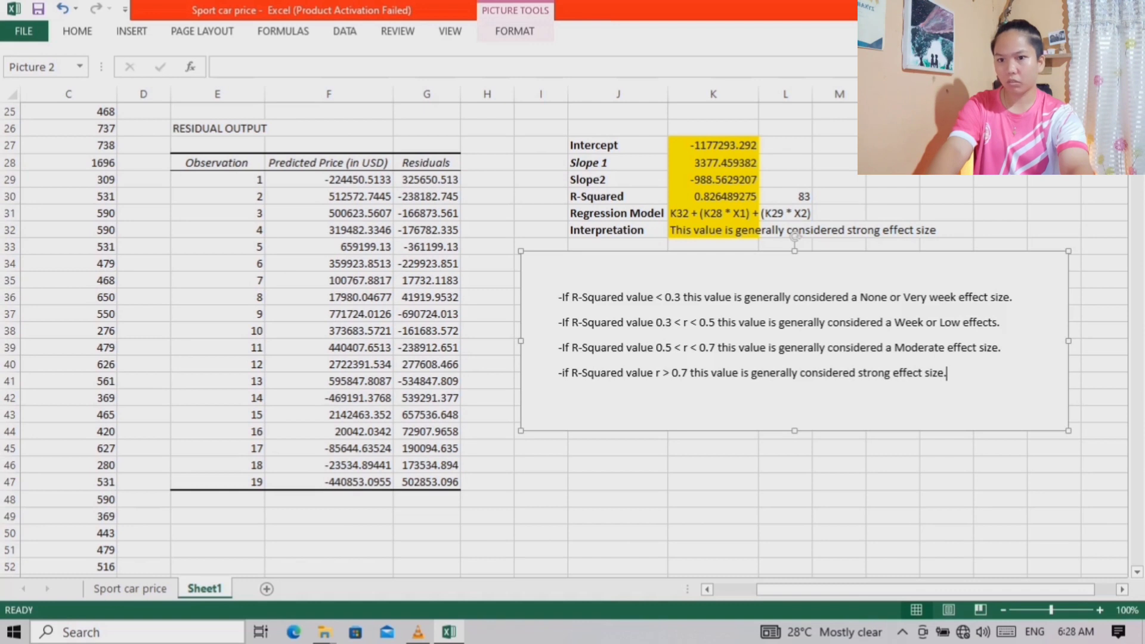
{"action": "left_click", "coordinate": [618, 481]}
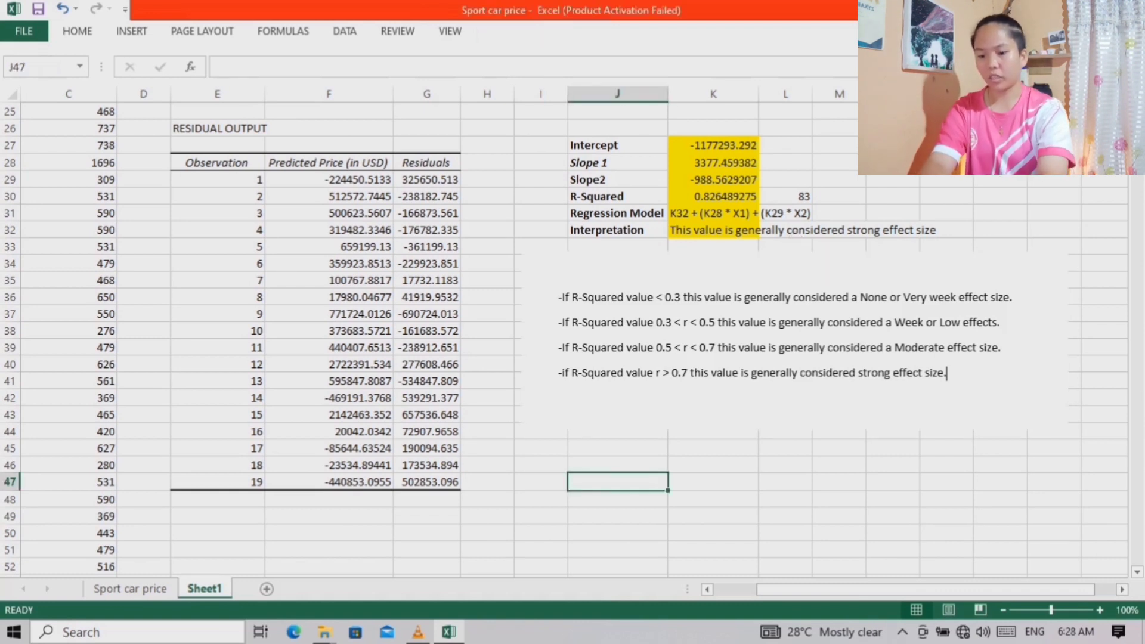
{"action": "type", "text": "Regression Model"}
{"action": "key", "text": "Return"}
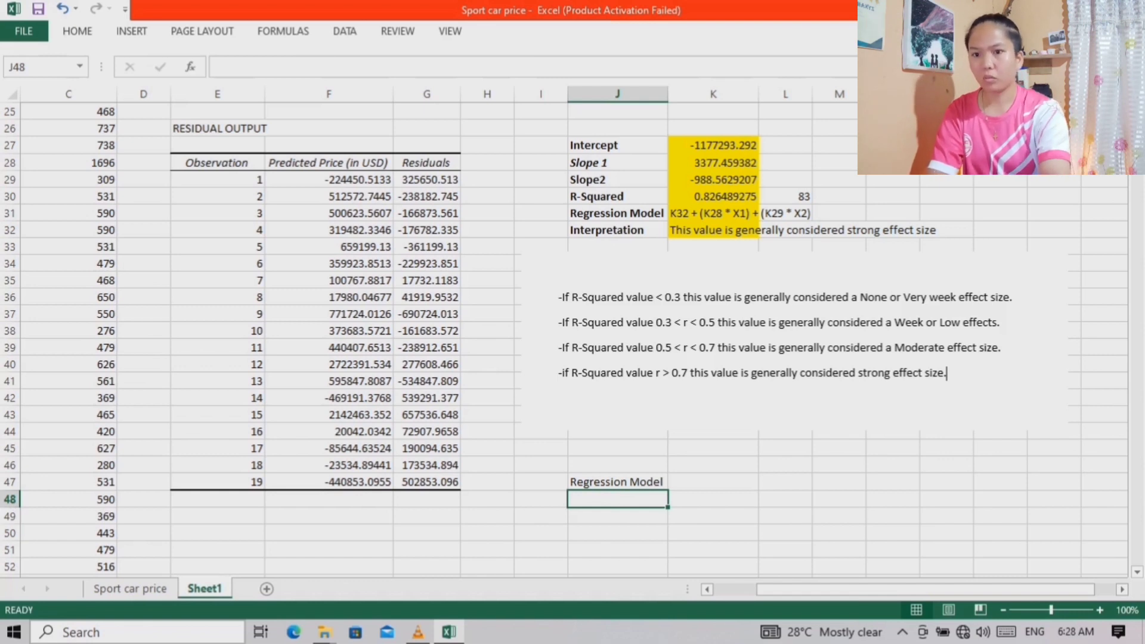
Enter the general regression equation Y=Bo + (B1 * x1) + (B2 * x2) as text in J48
{"action": "type", "text": "Y="}
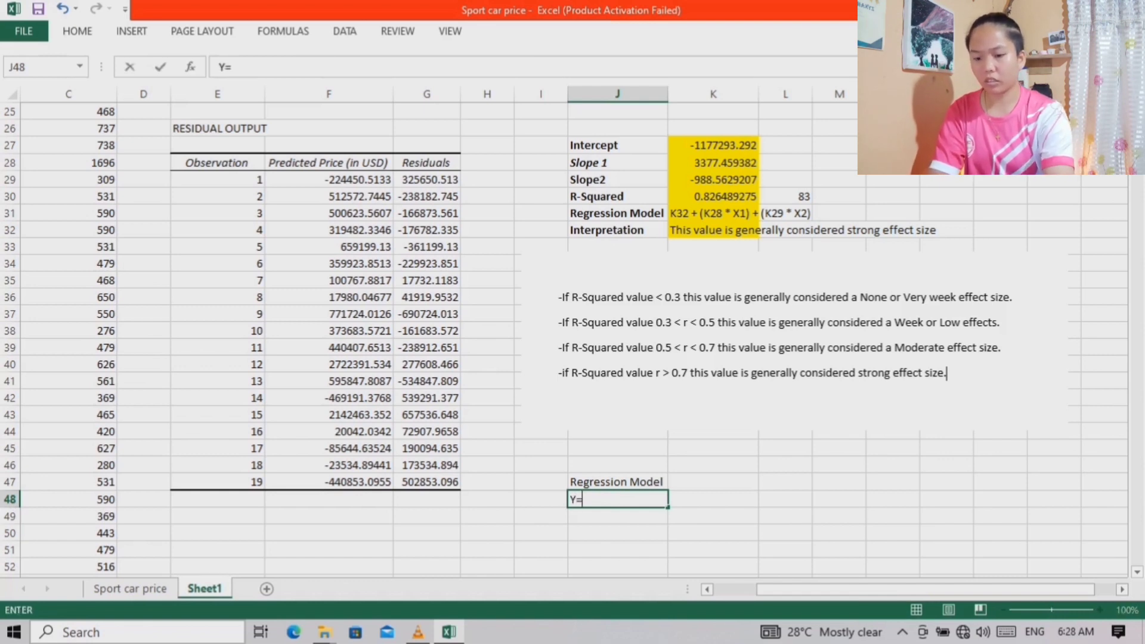
{"action": "type", "text": "Bo"}
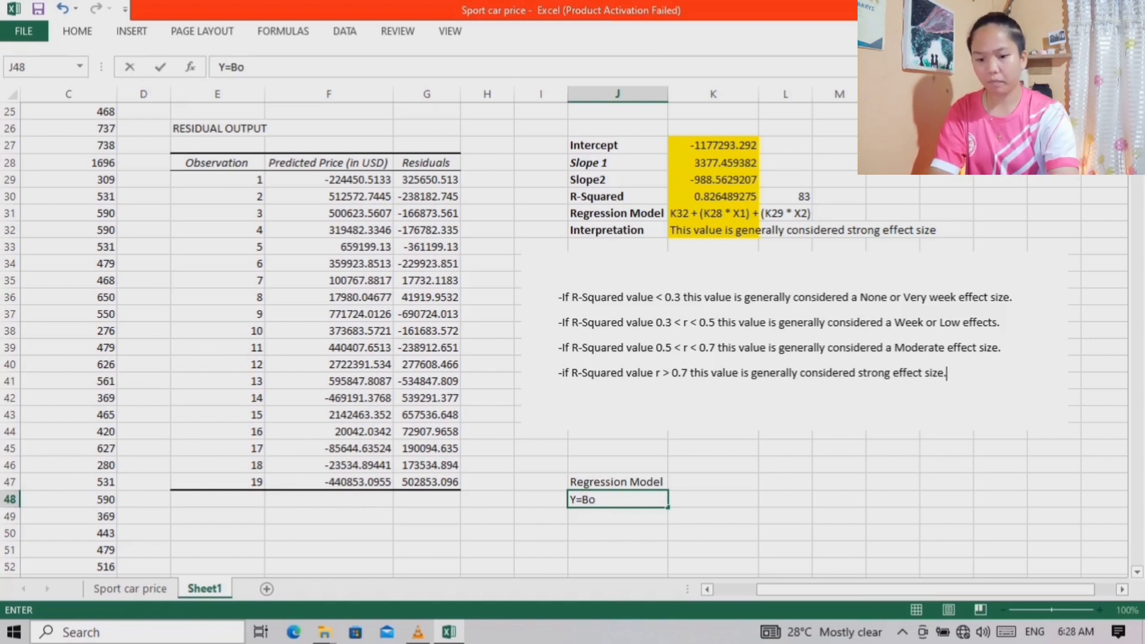
{"action": "type", "text": " + "}
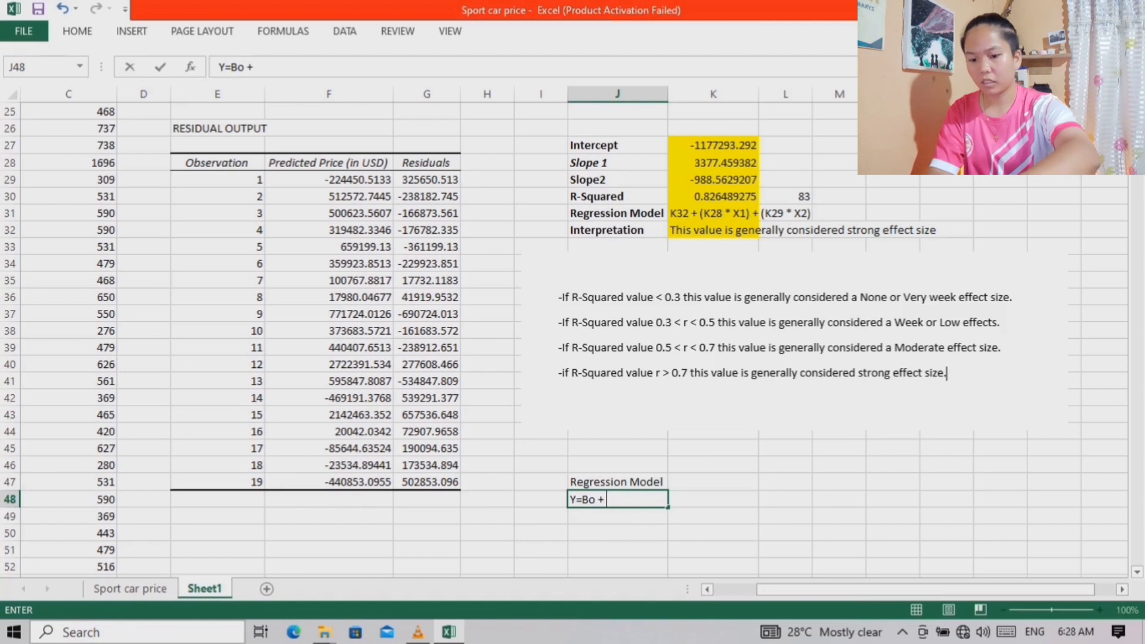
{"action": "type", "text": "(B1"}
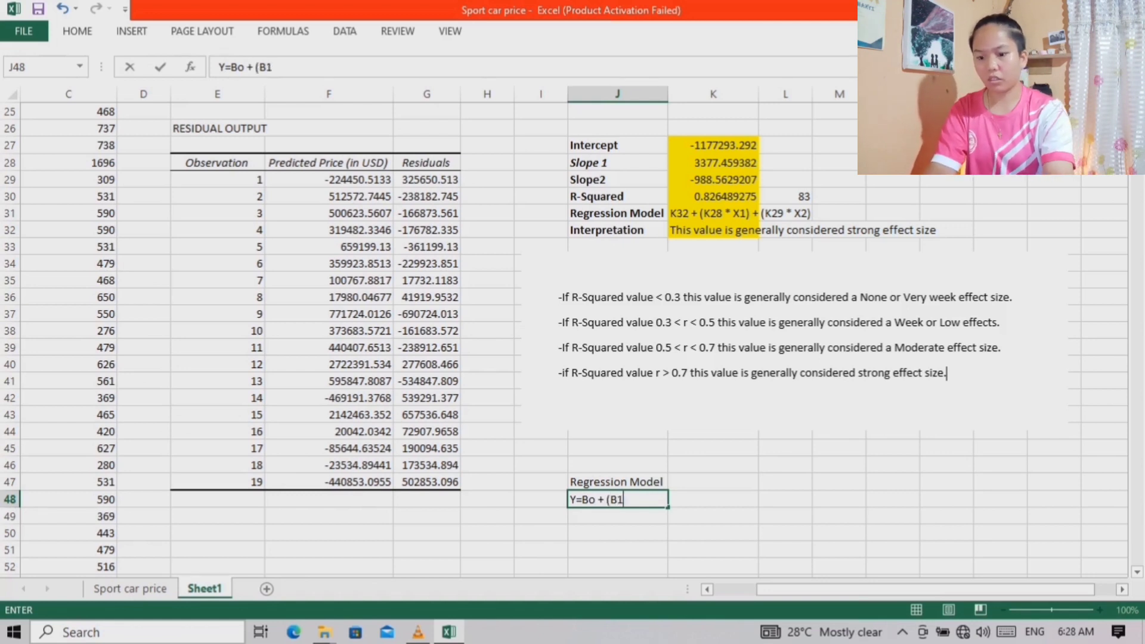
{"action": "type", "text": " * x"}
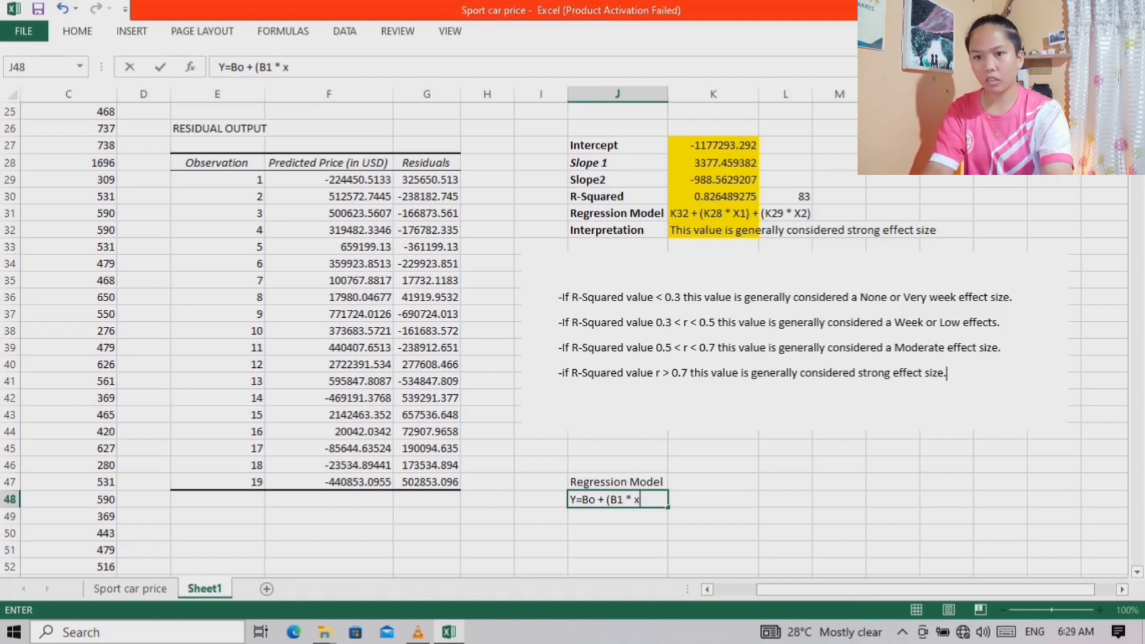
{"action": "type", "text": "1)"}
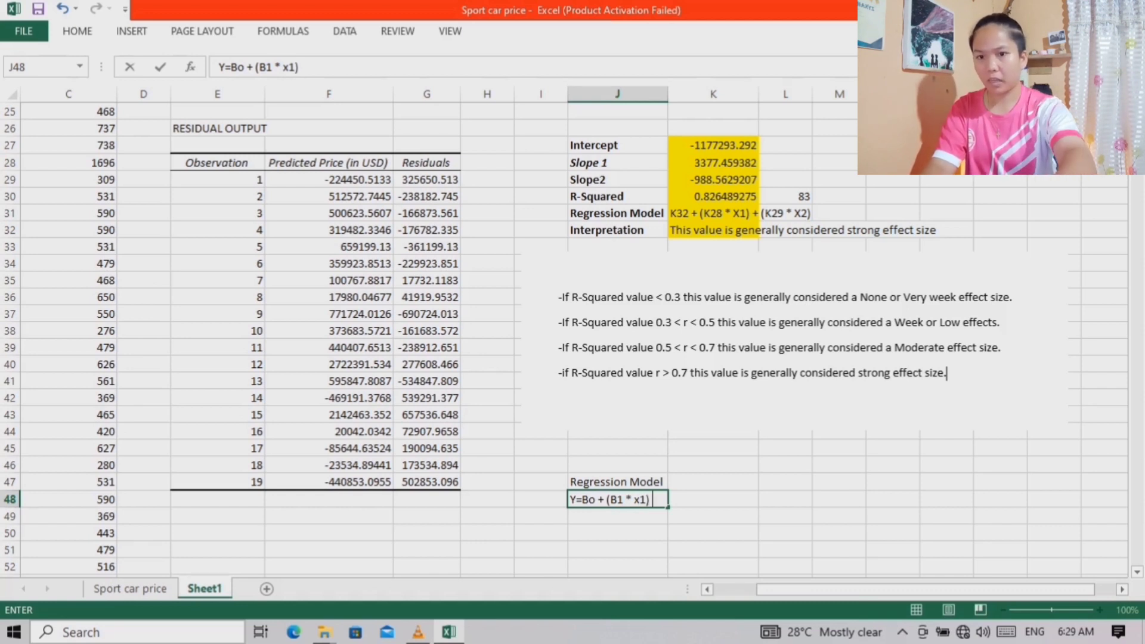
{"action": "type", "text": " + ("}
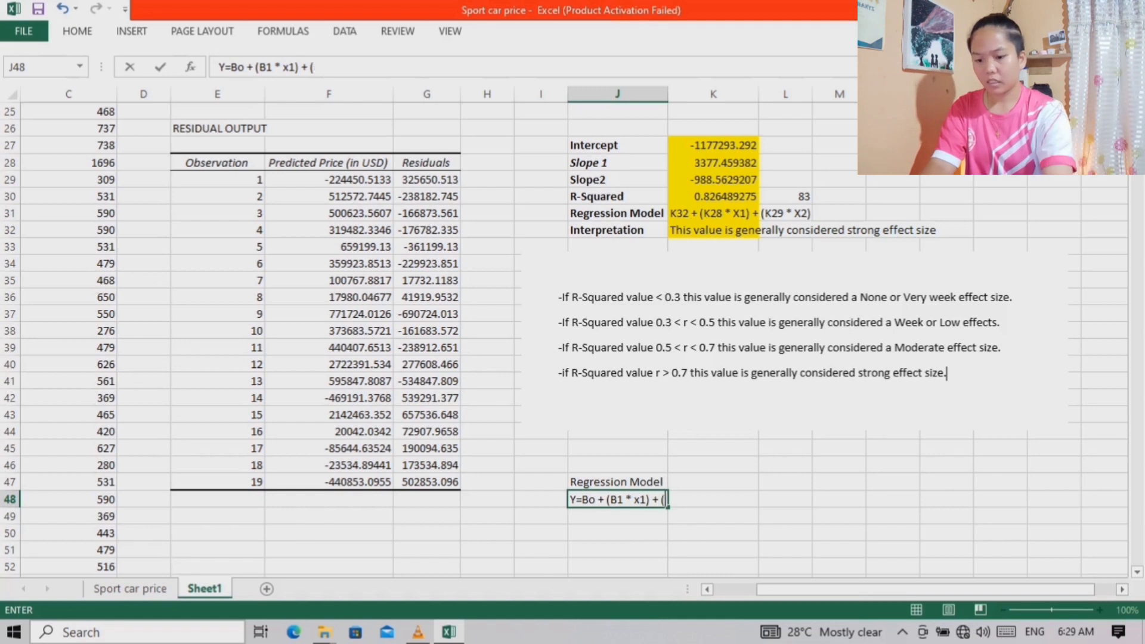
{"action": "type", "text": "B2"}
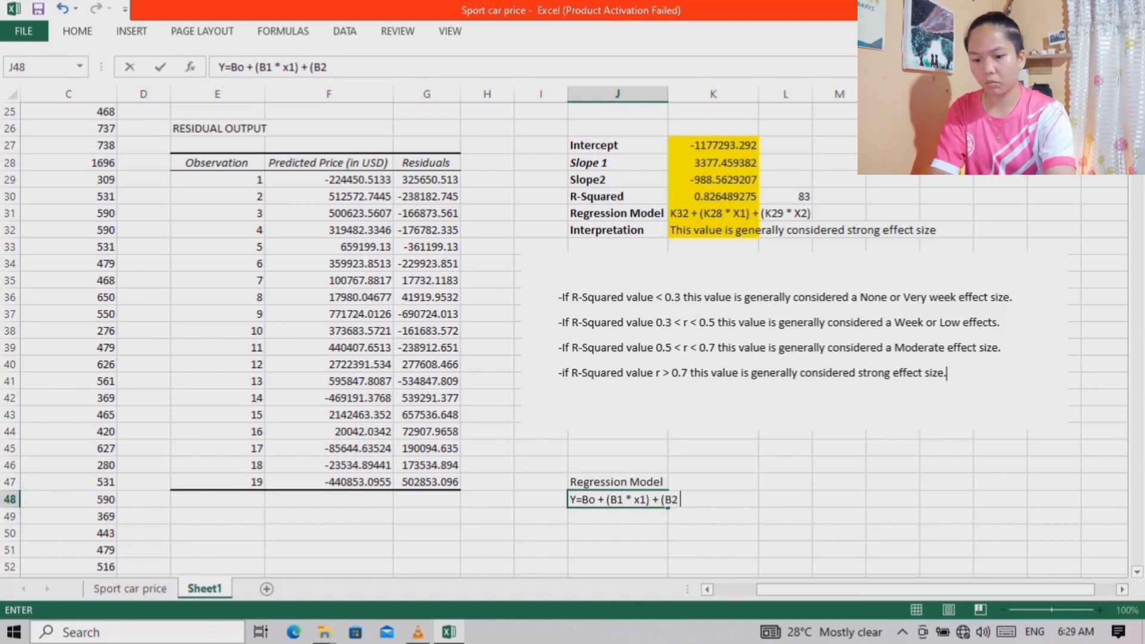
{"action": "type", "text": " * x"}
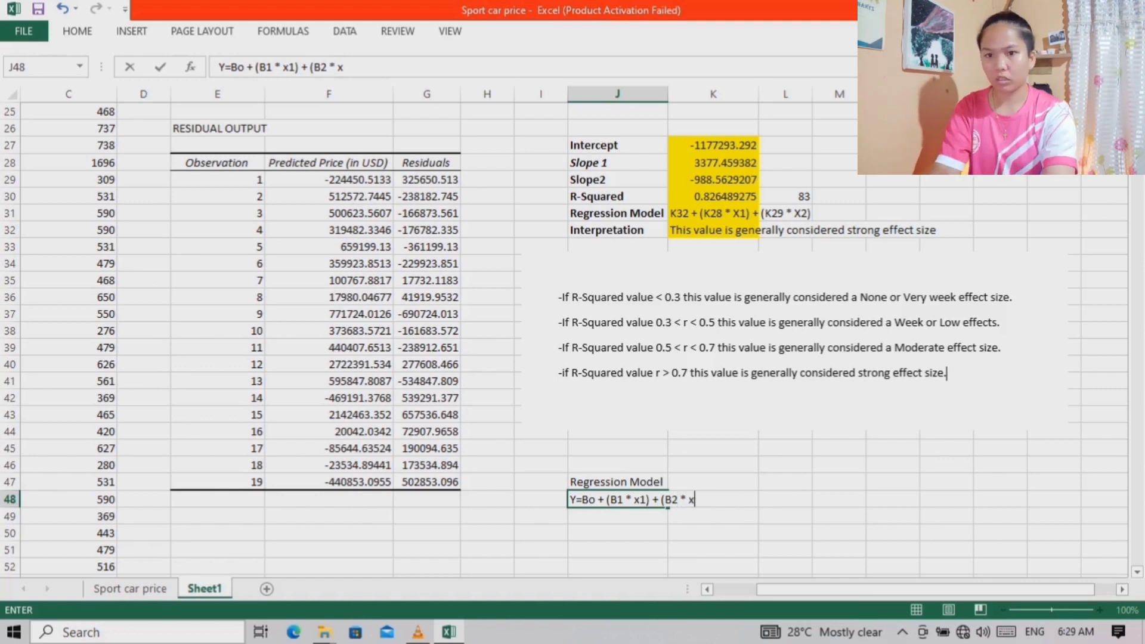
{"action": "type", "text": "2)"}
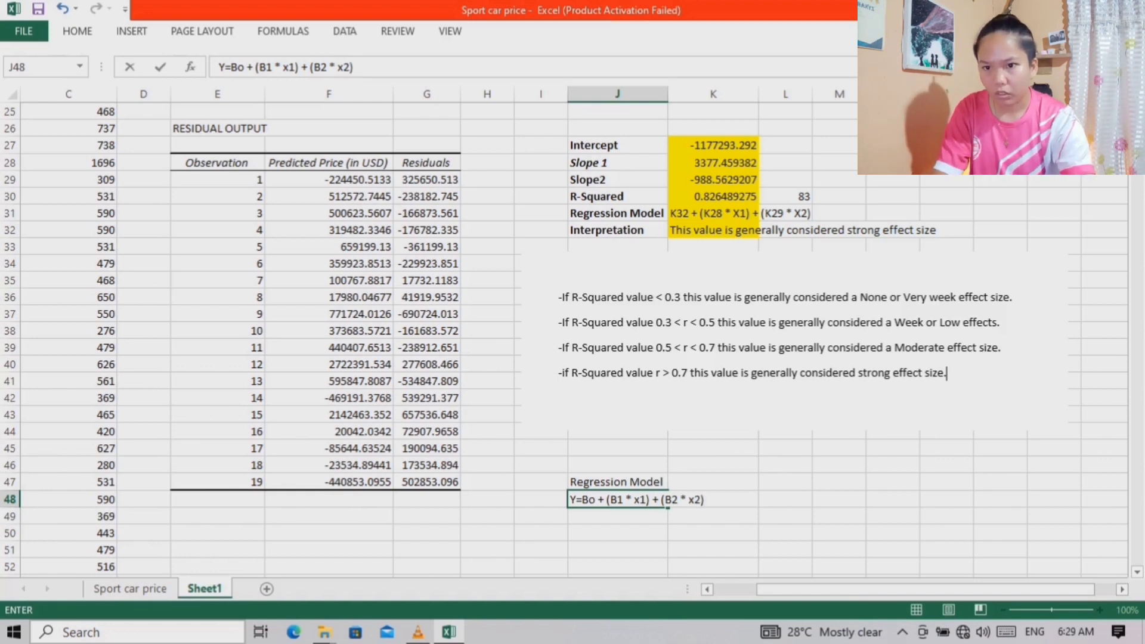
{"action": "key", "text": "Up"}
Make the Regression Model label and the equation in J47:J48 bold
{"action": "key", "text": "shift+Down"}
{"action": "key", "text": "shift+Right"}
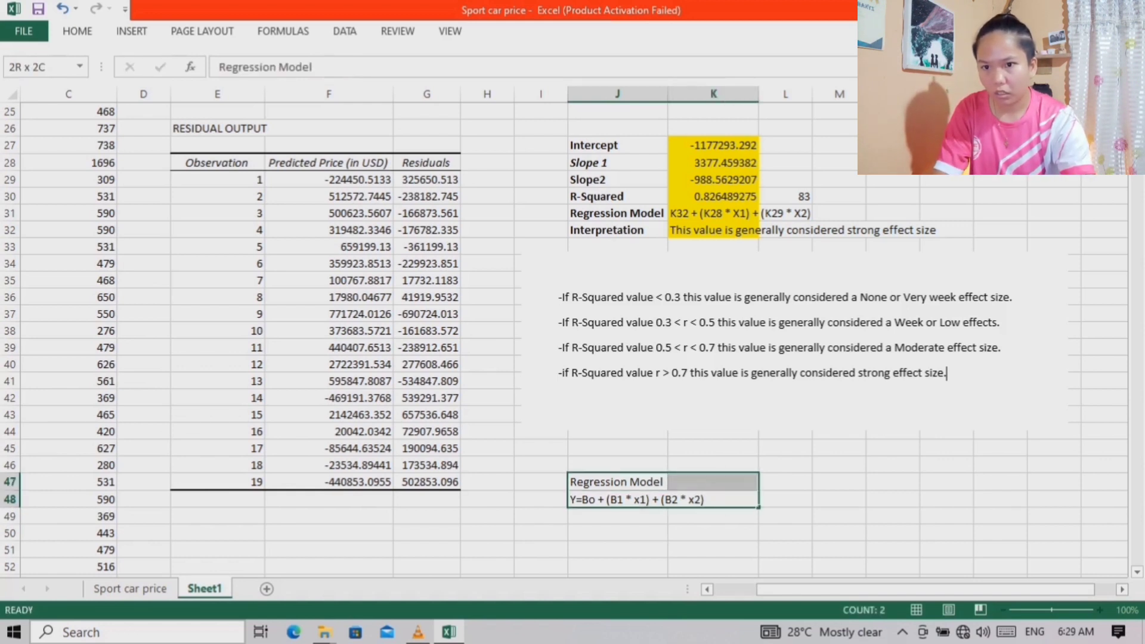
{"action": "key", "text": "shift+Left"}
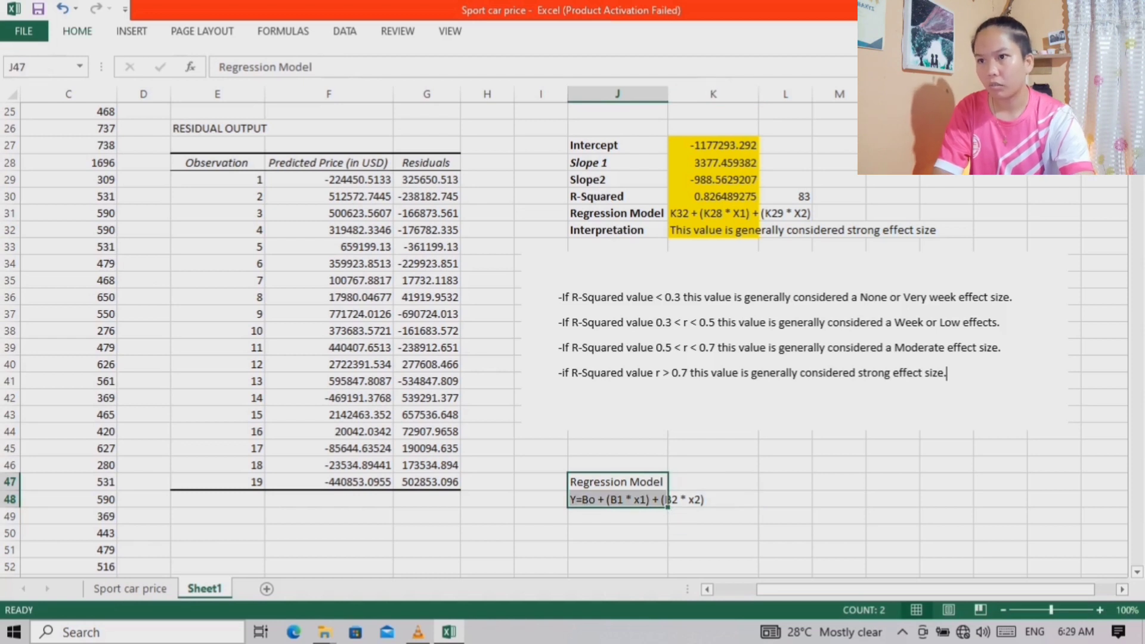
{"action": "key", "text": "ctrl+F1"}
{"action": "key", "text": "ctrl+b"}
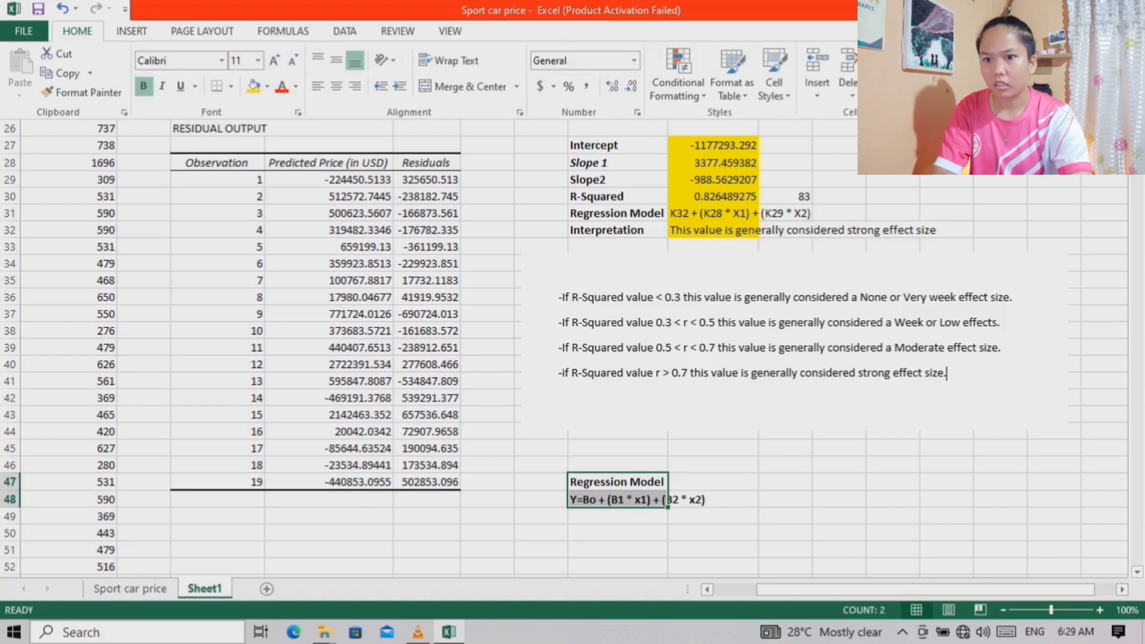
{"action": "left_click", "coordinate": [577, 499]}
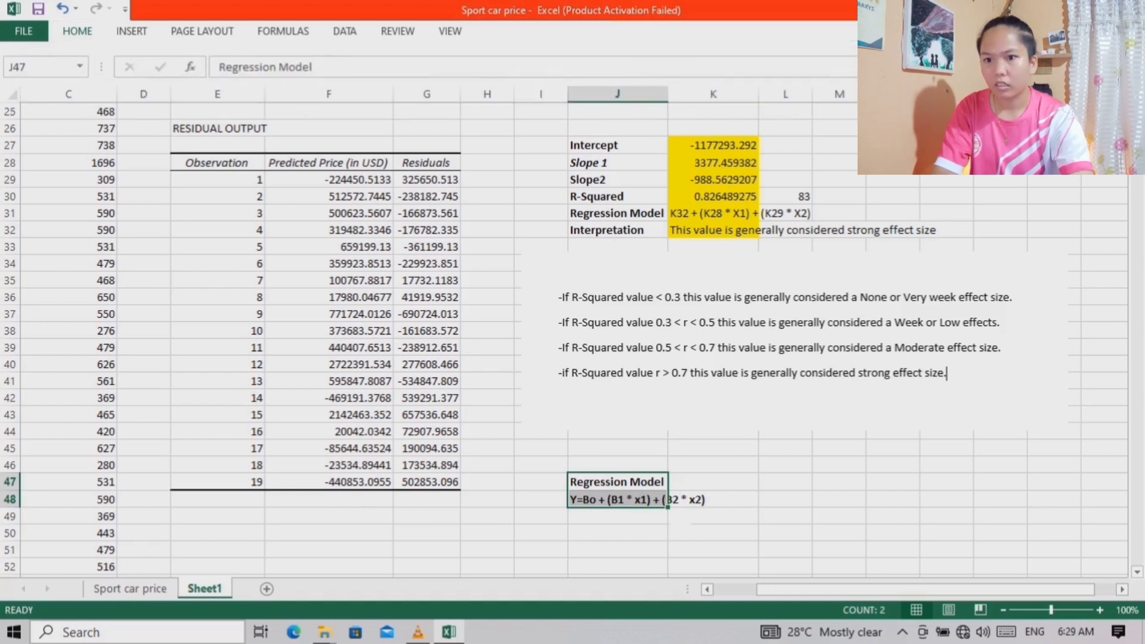
{"action": "double_click", "coordinate": [578, 500]}
{"action": "left_click_drag", "start_coordinate": [577, 499], "coordinate": [706, 500]}
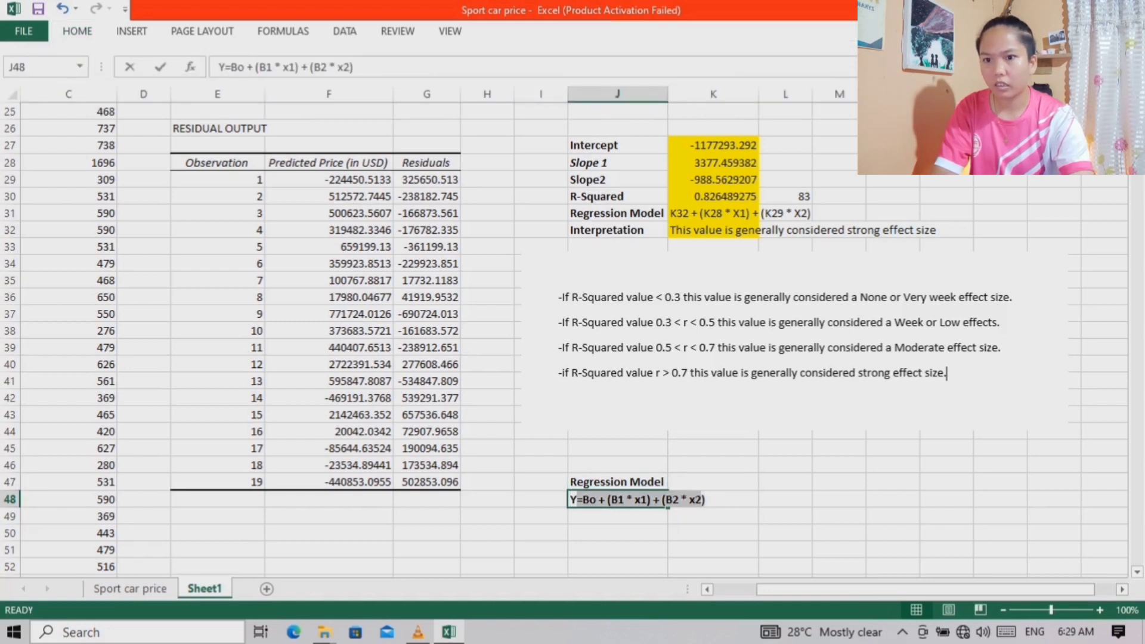
{"action": "left_click_drag", "start_coordinate": [570, 500], "coordinate": [706, 500]}
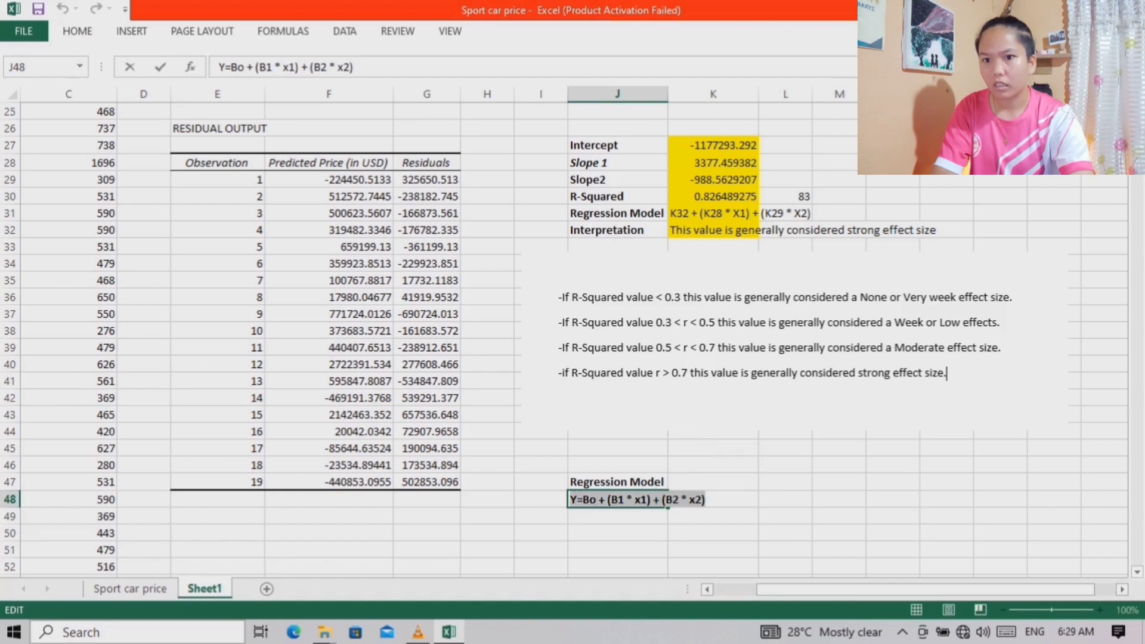
{"action": "left_click", "coordinate": [78, 31]}
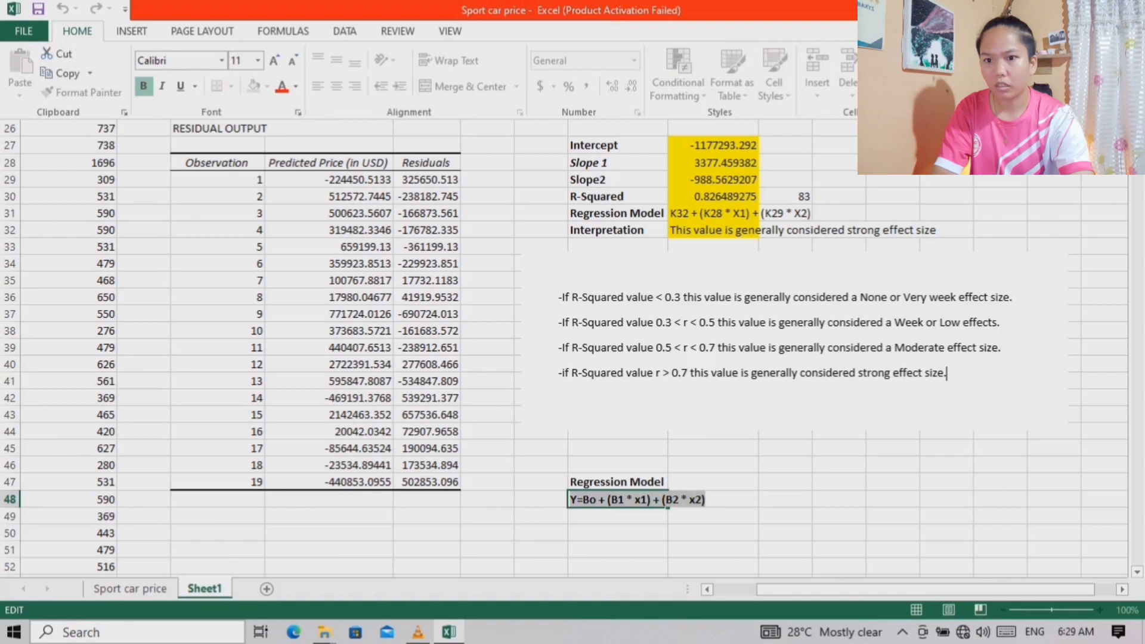
{"action": "key", "text": "Escape"}
{"action": "left_click", "coordinate": [618, 532]}
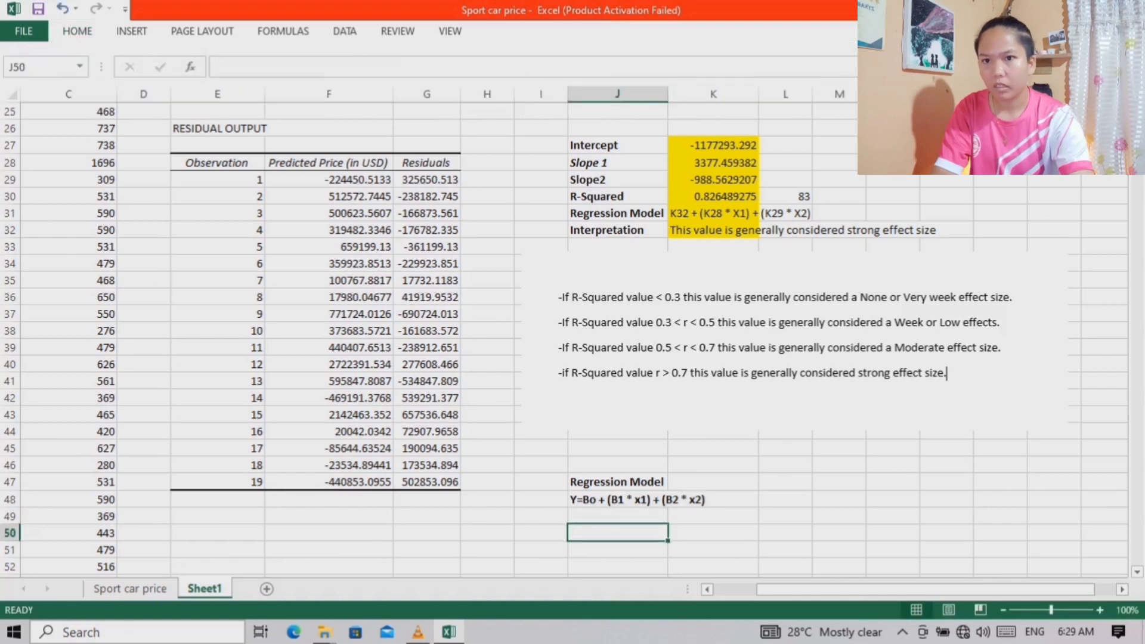
Widen column J to fit the whole regression equation and fill cell J48 with yellow
{"action": "left_click_drag", "start_coordinate": [667, 93], "coordinate": [719, 94]}
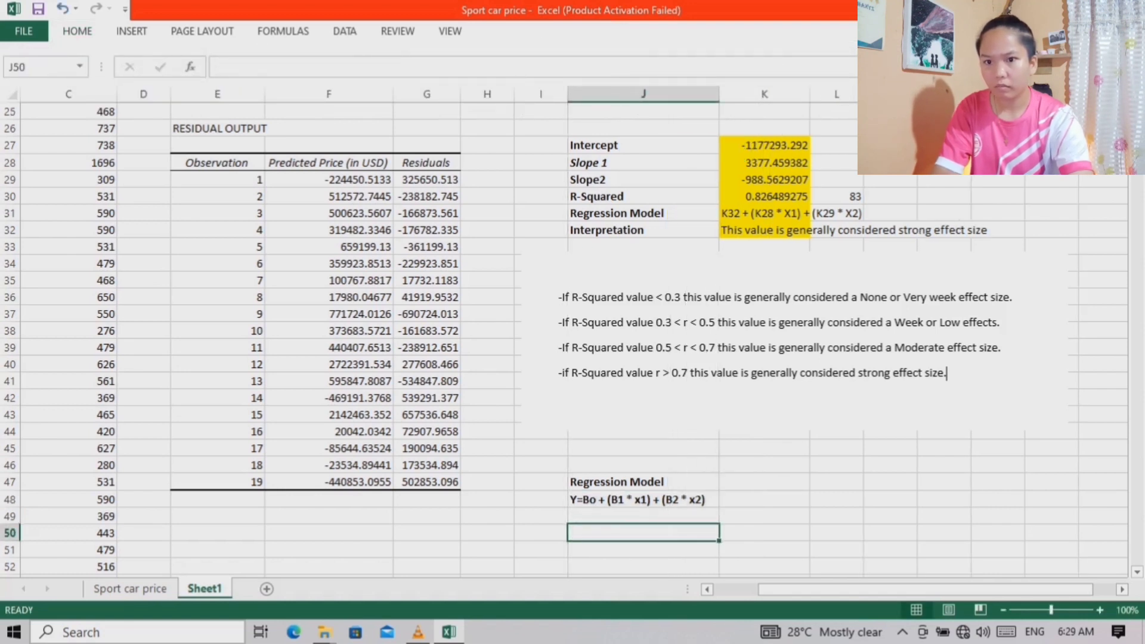
{"action": "left_click", "coordinate": [632, 499]}
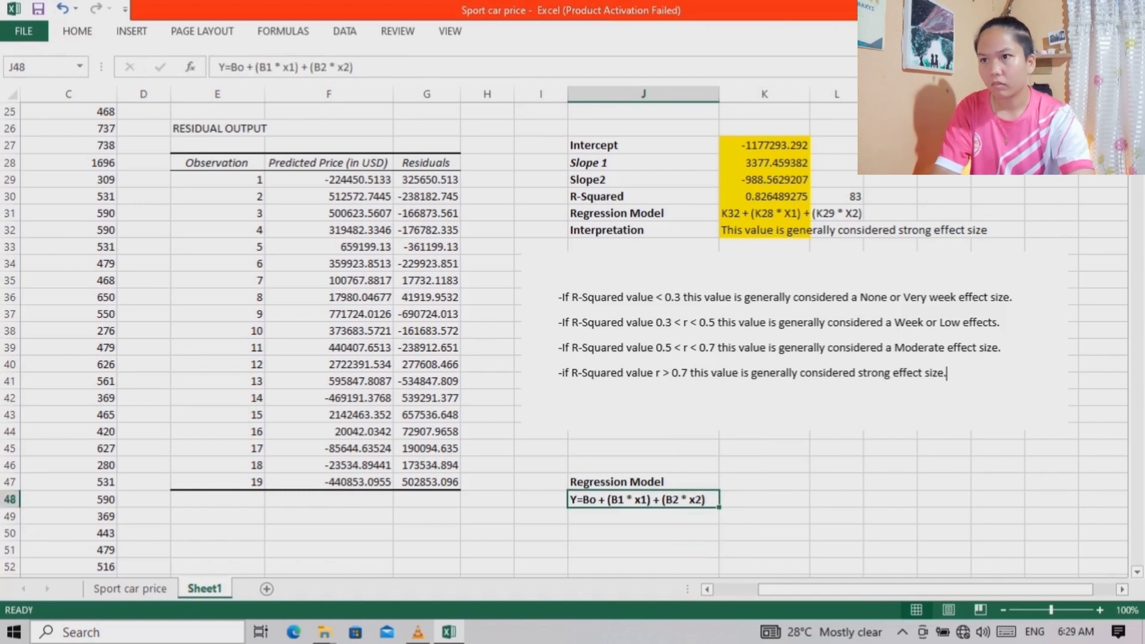
{"action": "left_click", "coordinate": [77, 32]}
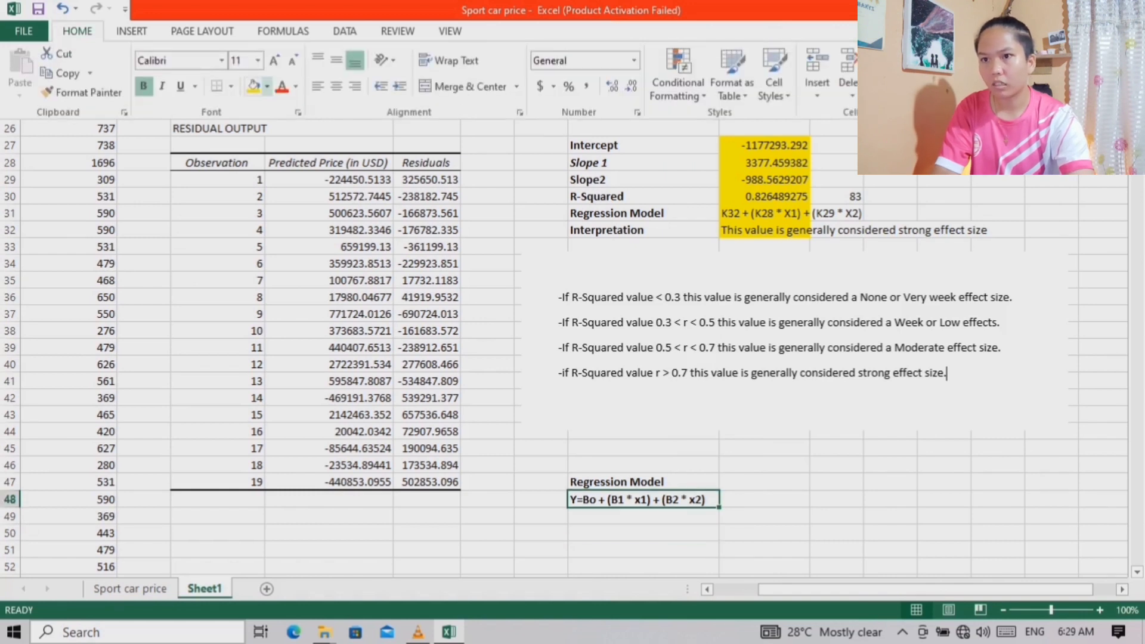
{"action": "left_click", "coordinate": [267, 85]}
{"action": "left_click", "coordinate": [295, 217]}
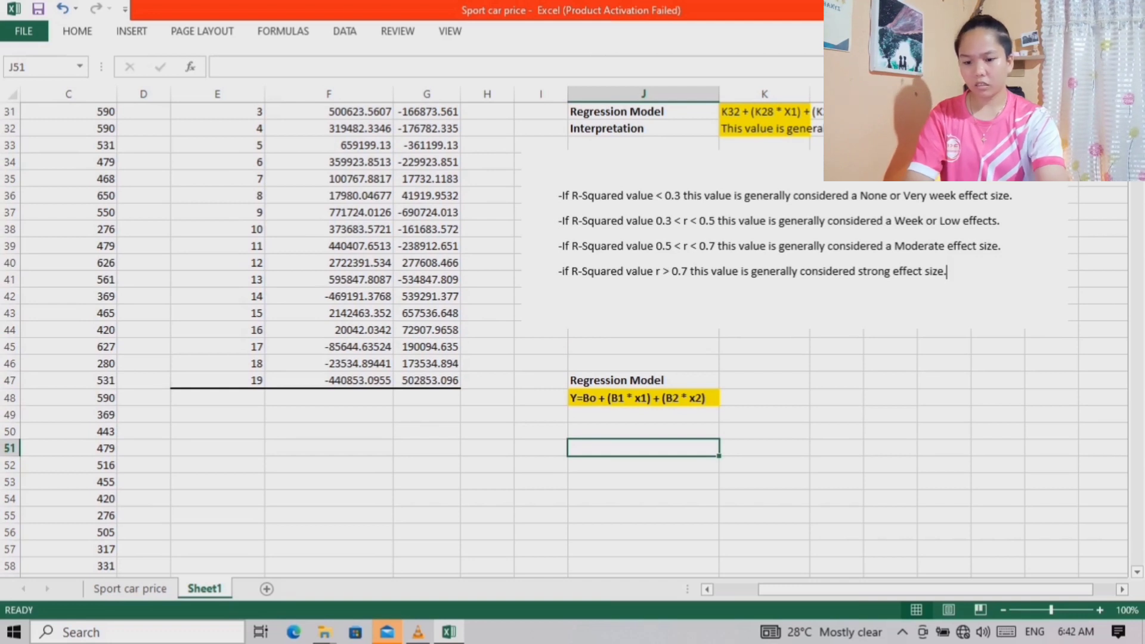
Begin the prediction formula in J51 with the intercept and first slope term, using absolute coefficient references: =$K$27+($K$28 * K51) +
{"action": "type", "text": "="}
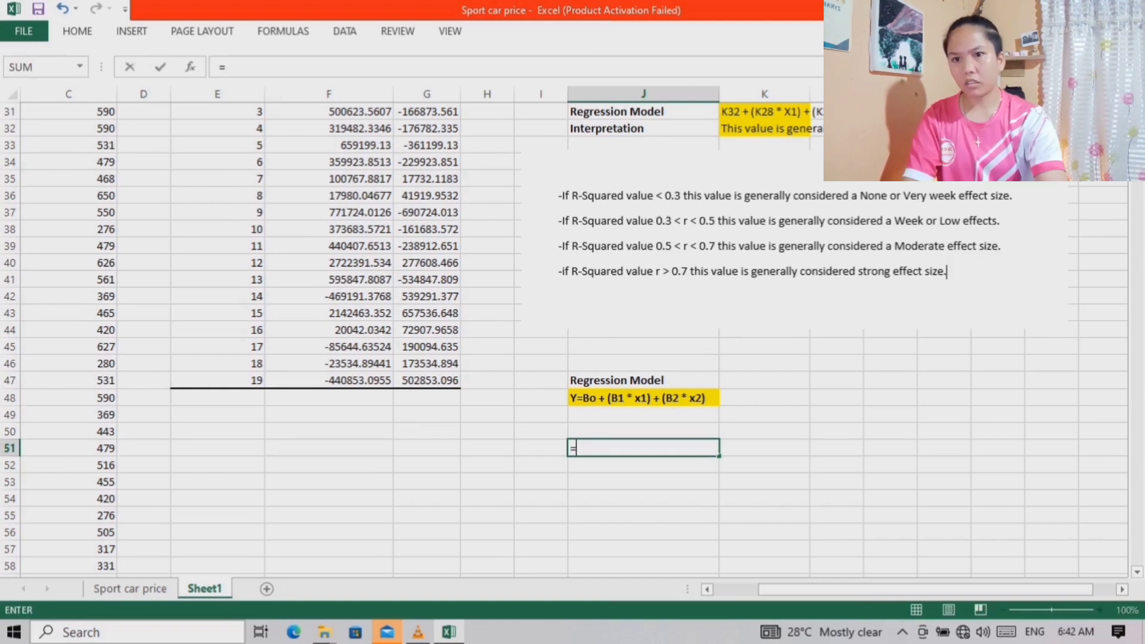
{"action": "scroll", "coordinate": [566, 334], "scroll_direction": "up", "scroll_amount": 3}
{"action": "left_click", "coordinate": [764, 196]}
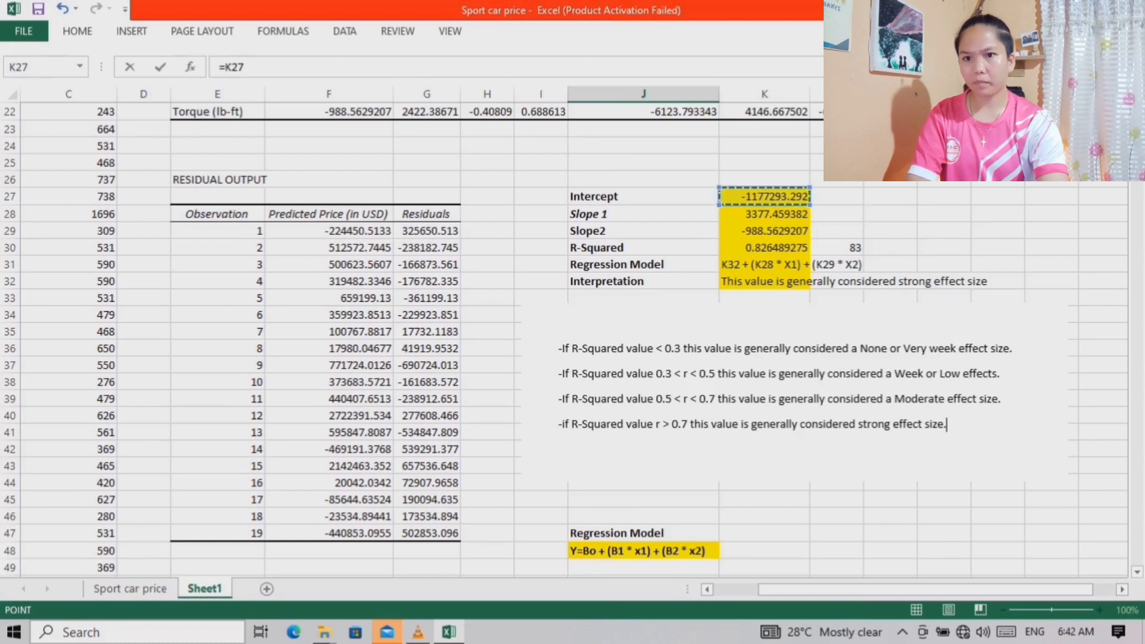
{"action": "scroll", "coordinate": [764, 196], "scroll_direction": "down", "scroll_amount": 2}
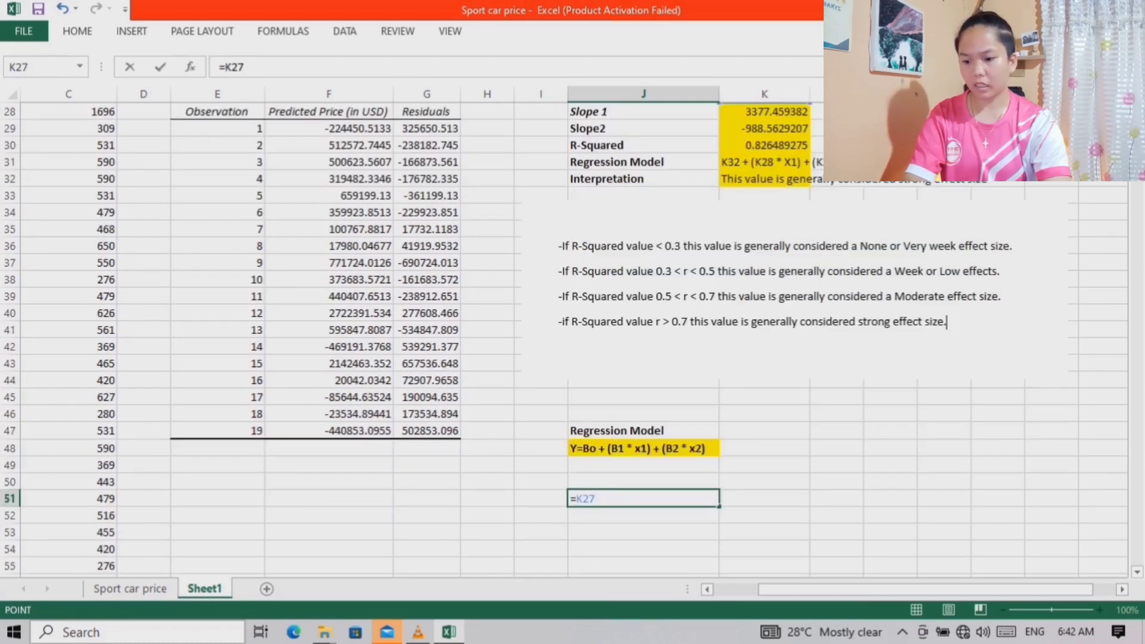
{"action": "key", "text": "F4"}
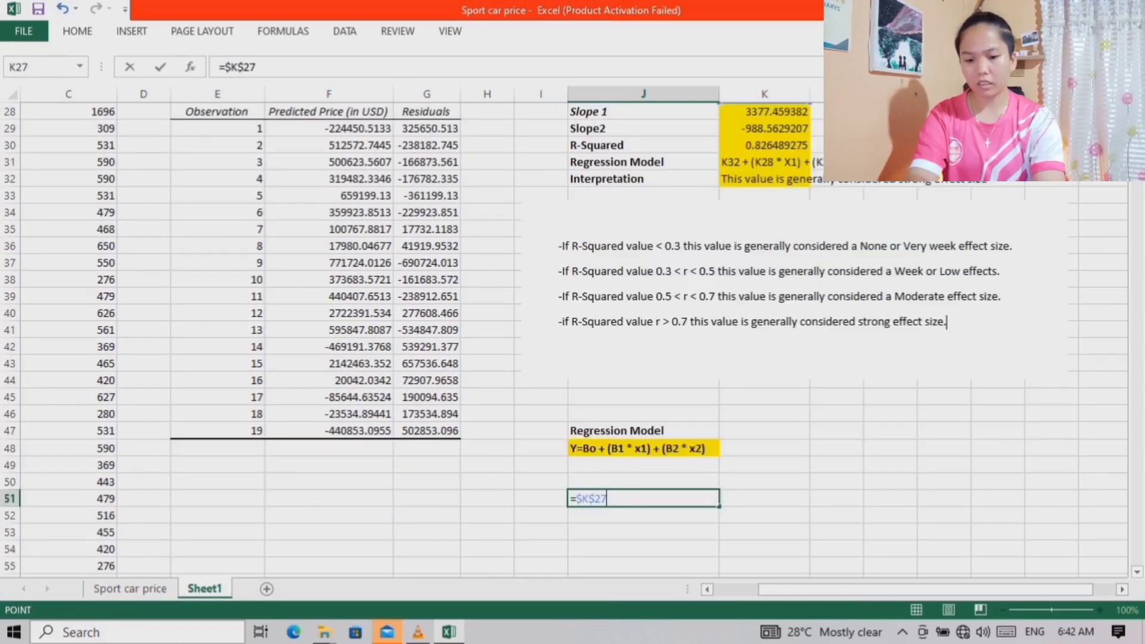
{"action": "type", "text": "+("}
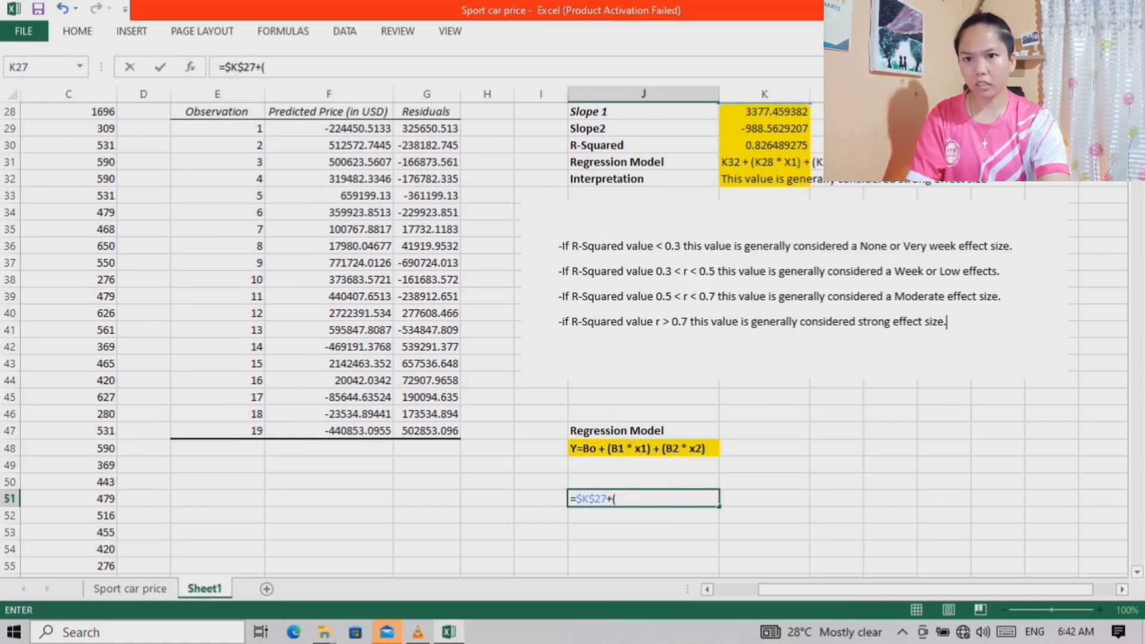
{"action": "left_click", "coordinate": [764, 112]}
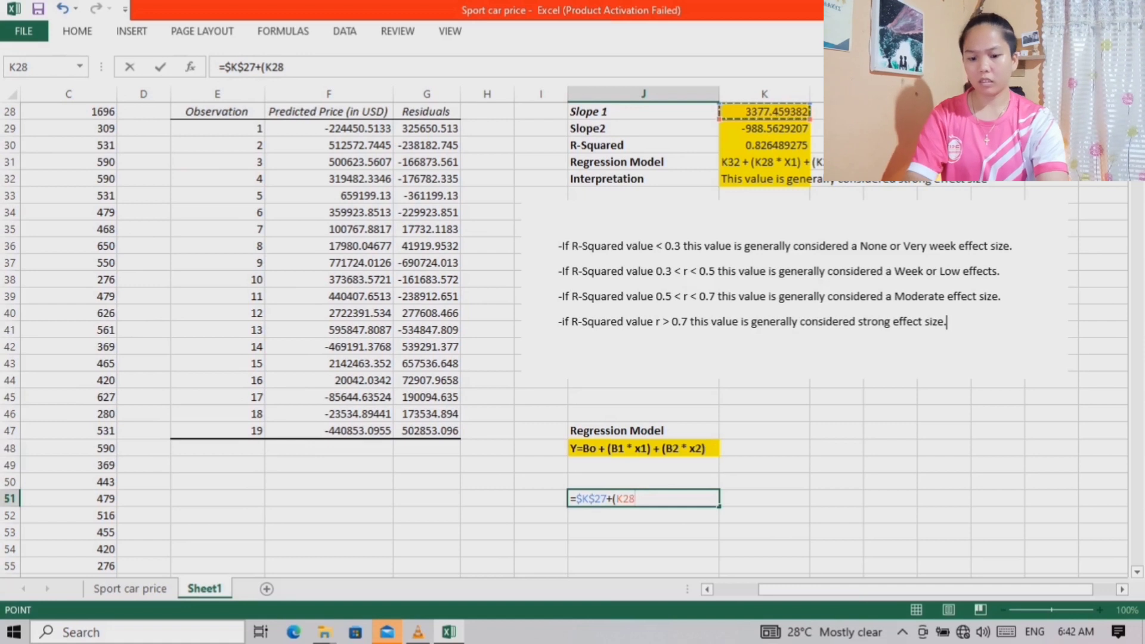
{"action": "key", "text": "F4"}
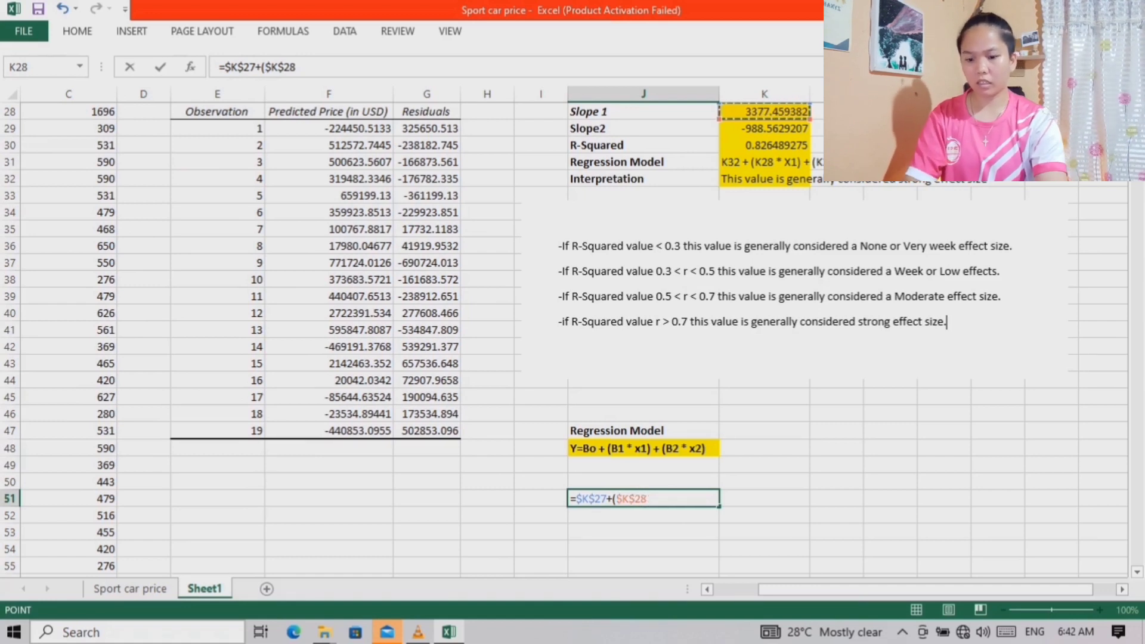
{"action": "type", "text": "*"}
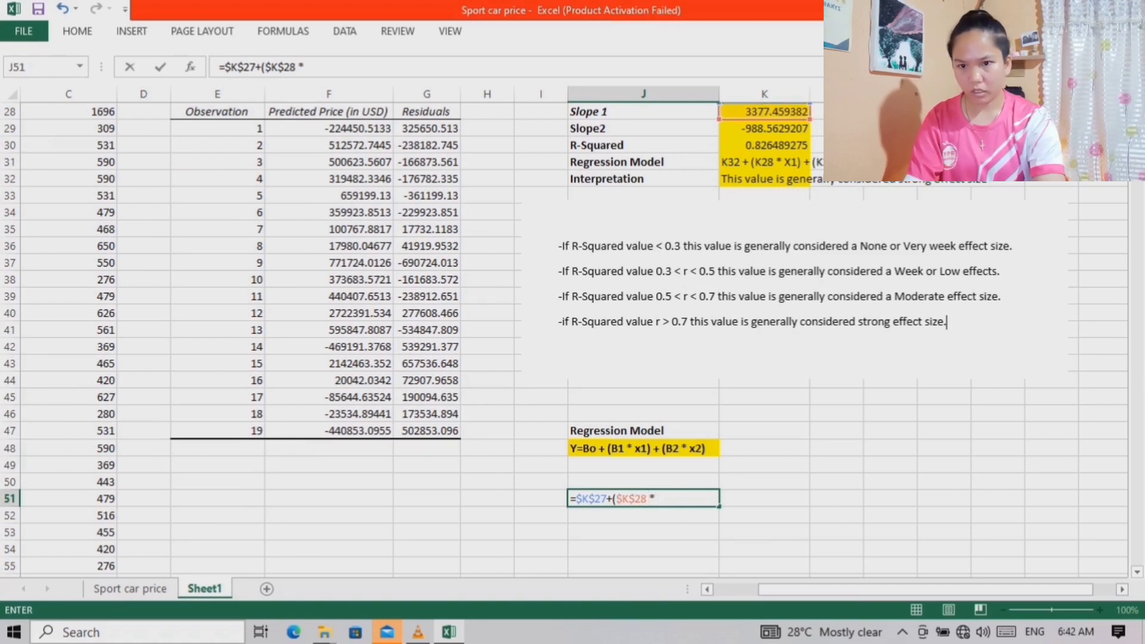
{"action": "left_click", "coordinate": [764, 499]}
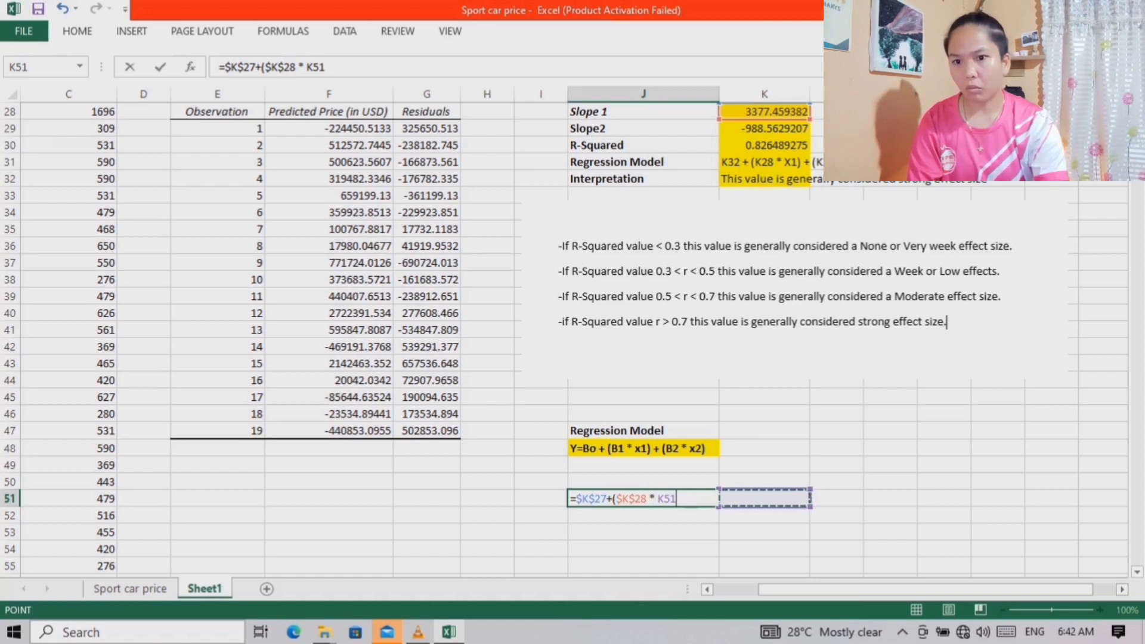
{"action": "type", "text": ") + ("}
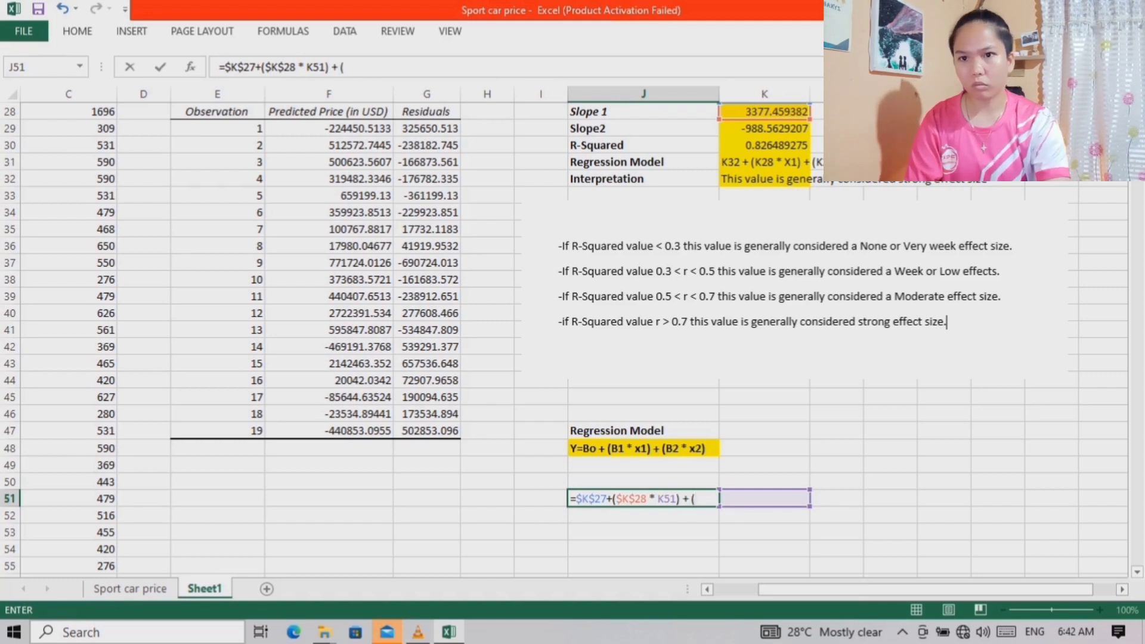
Complete the J51 formula with the second slope term ($K$29 * L51), keeping the coefficient reference absolute
{"action": "left_click", "coordinate": [764, 129]}
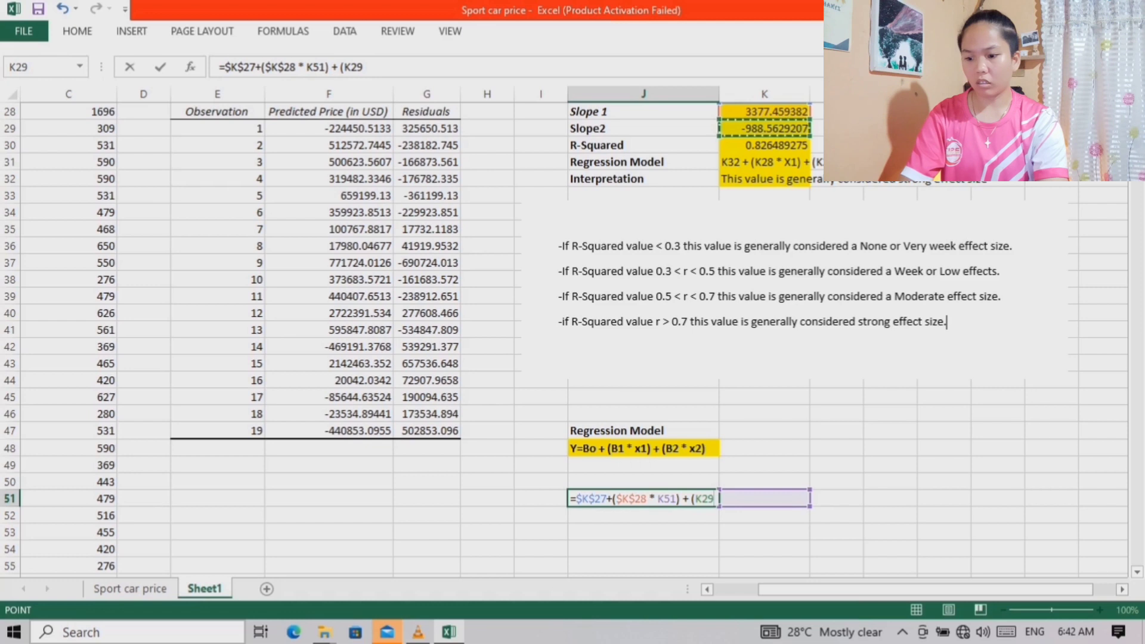
{"action": "key", "text": "F4"}
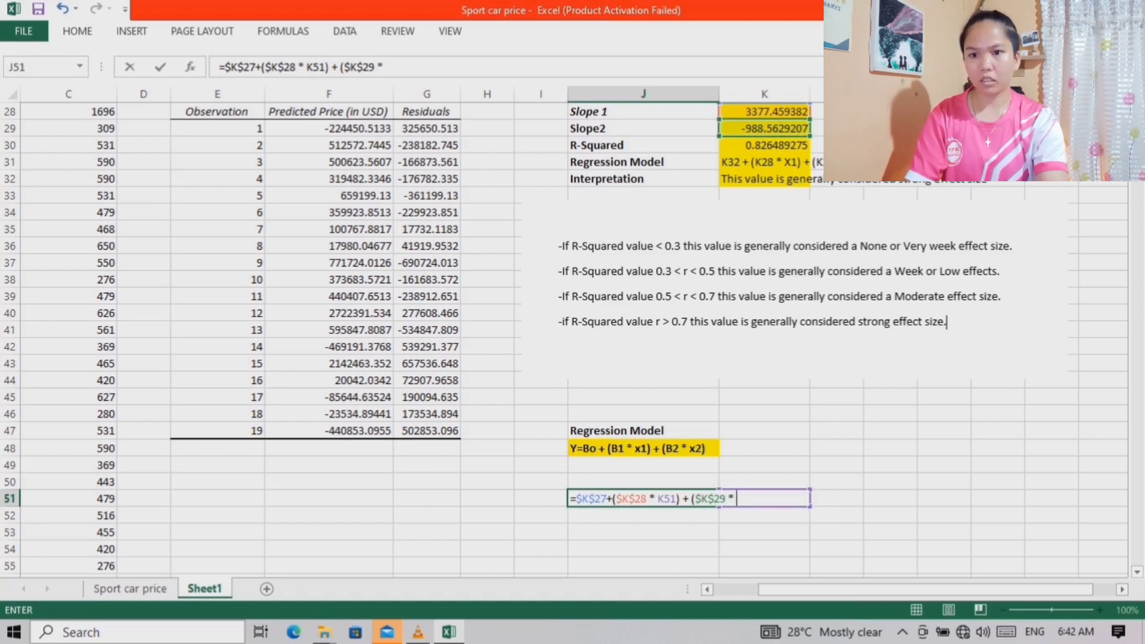
{"action": "left_click", "coordinate": [836, 498]}
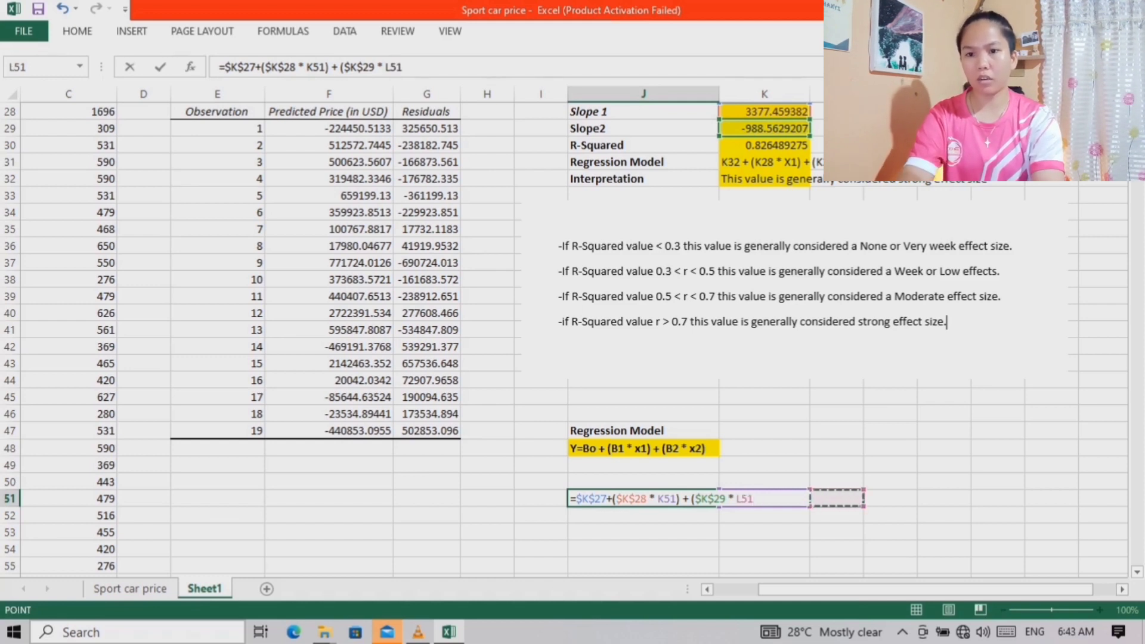
{"action": "type", "text": ")"}
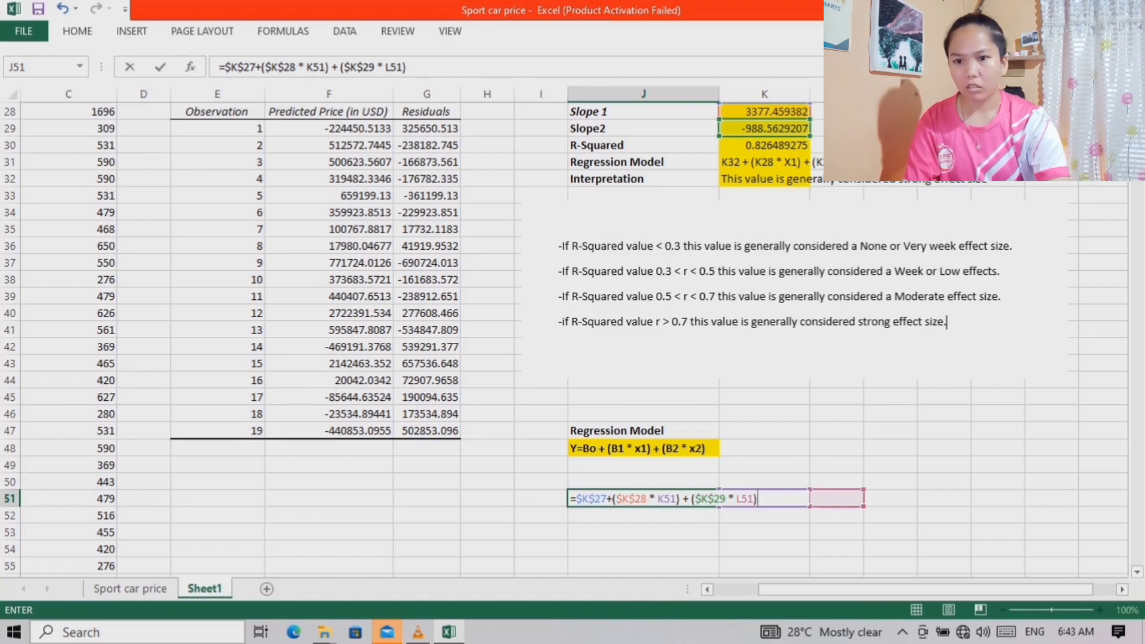
{"action": "key", "text": "Return"}
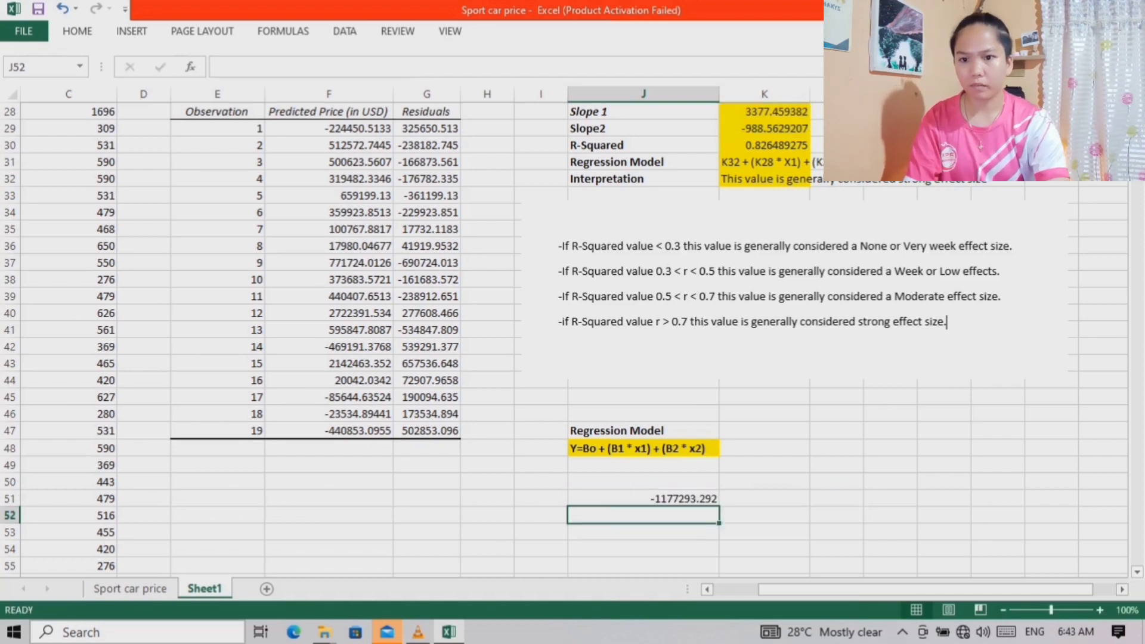
Enter 0.00 in both K51 and L51 as placeholder inputs for the prediction formula
{"action": "left_click", "coordinate": [765, 498]}
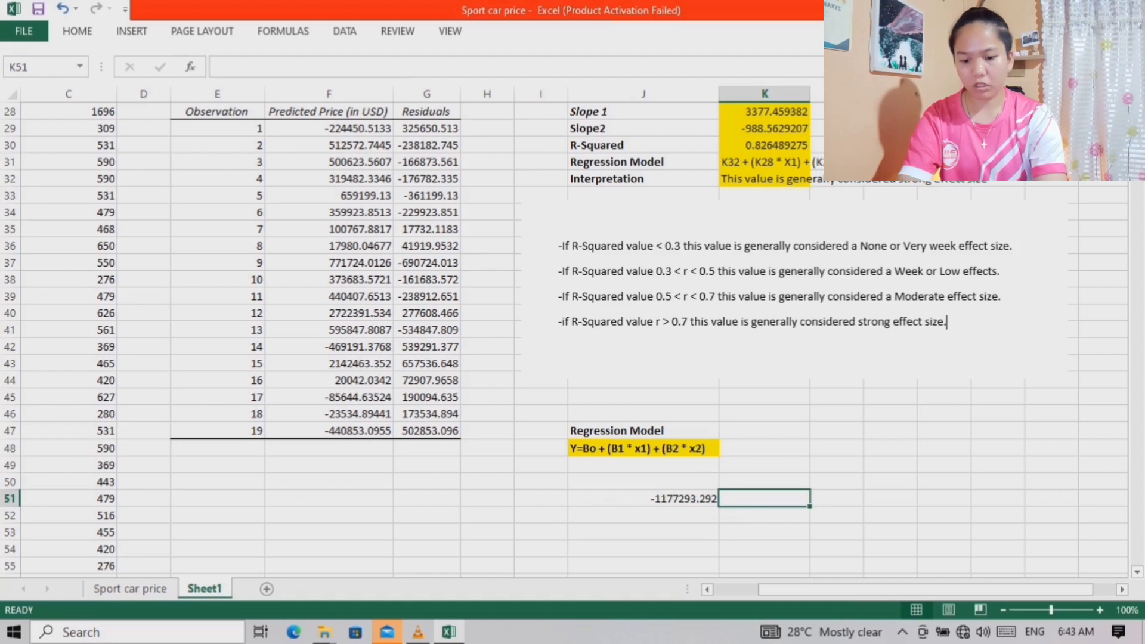
{"action": "type", "text": "0.00"}
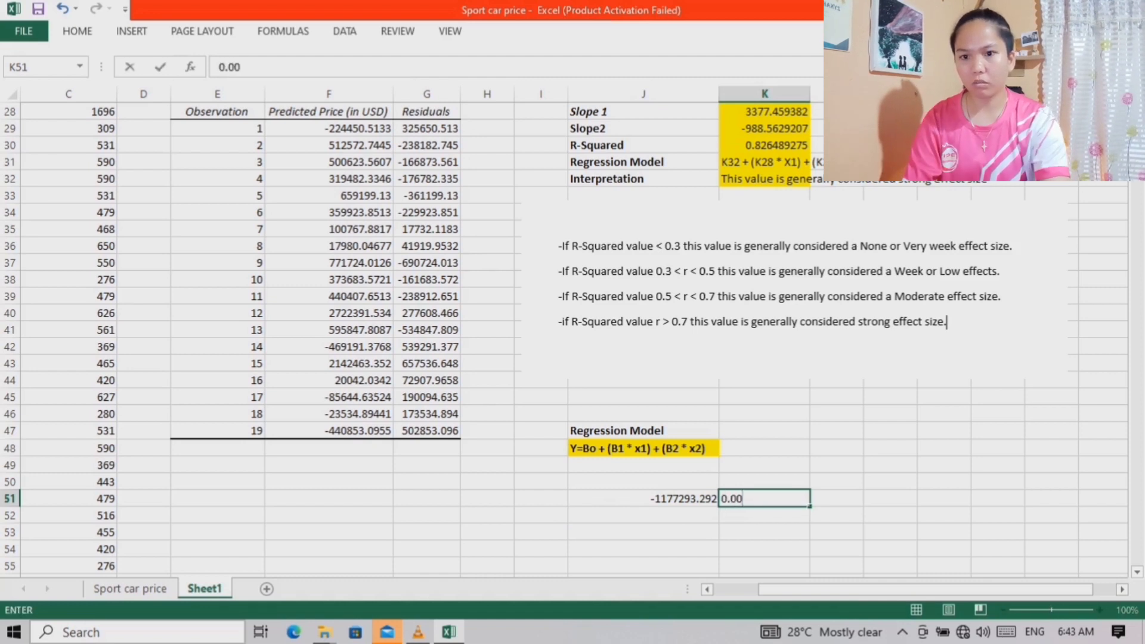
{"action": "key", "text": "Tab"}
{"action": "type", "text": "0.00"}
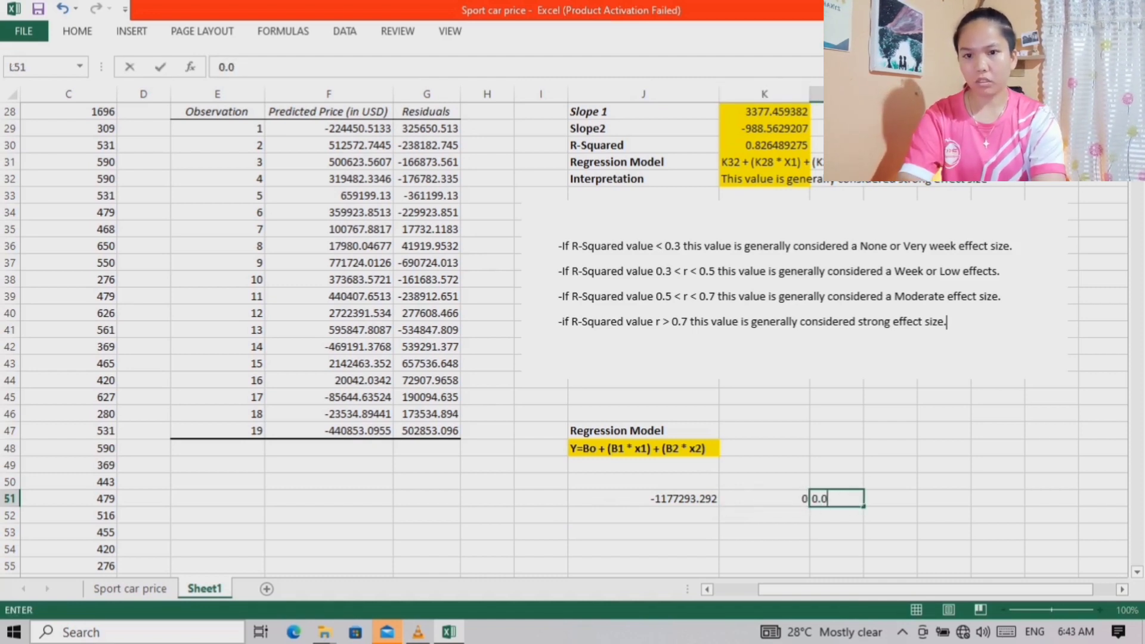
{"action": "left_click", "coordinate": [764, 532]}
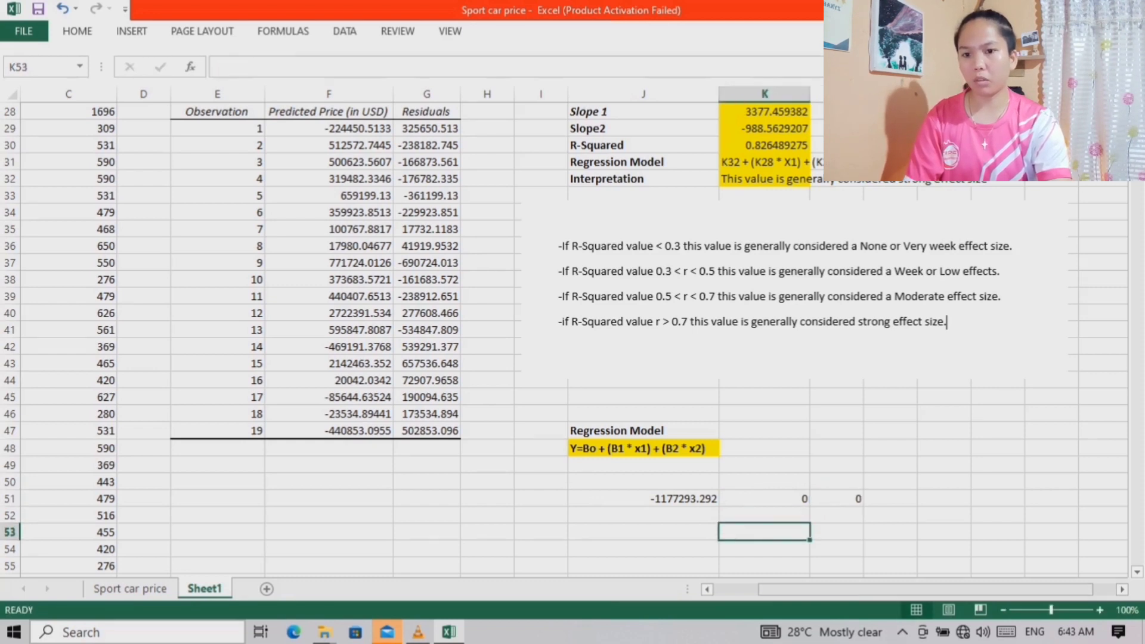
Copy the first car's horsepower, 379, from B2 and paste it into K51 as a value
{"action": "left_click_drag", "start_coordinate": [863, 589], "coordinate": [819, 590]}
{"action": "scroll", "coordinate": [573, 339], "scroll_direction": "up", "scroll_amount": 1}
{"action": "scroll", "coordinate": [573, 340], "scroll_direction": "up", "scroll_amount": 9}
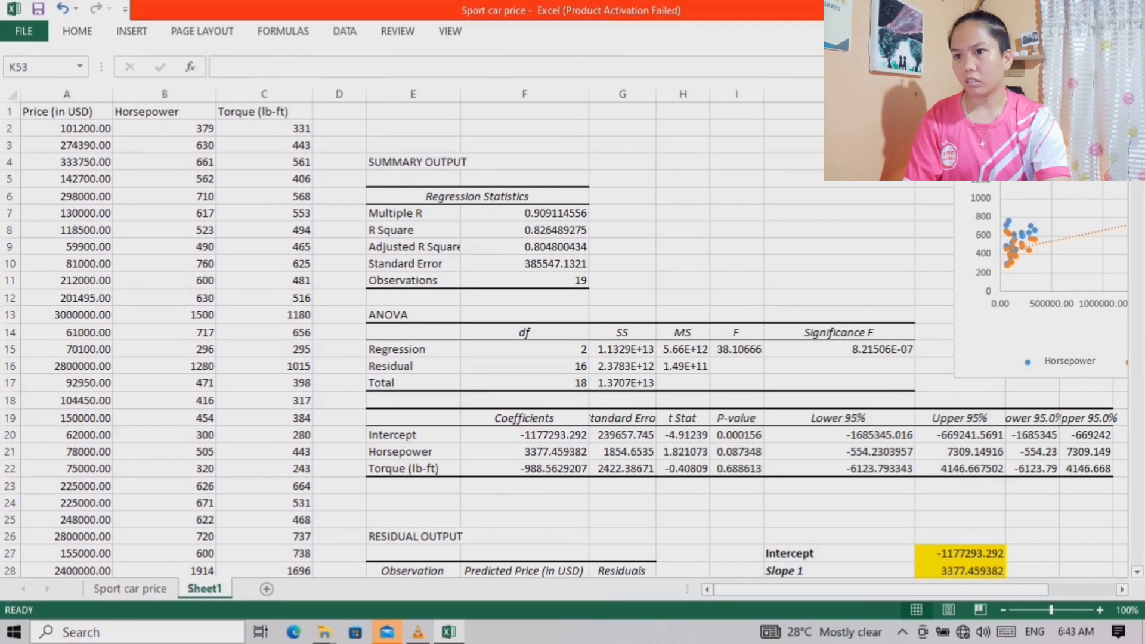
{"action": "left_click", "coordinate": [197, 128]}
{"action": "right_click", "coordinate": [199, 128]}
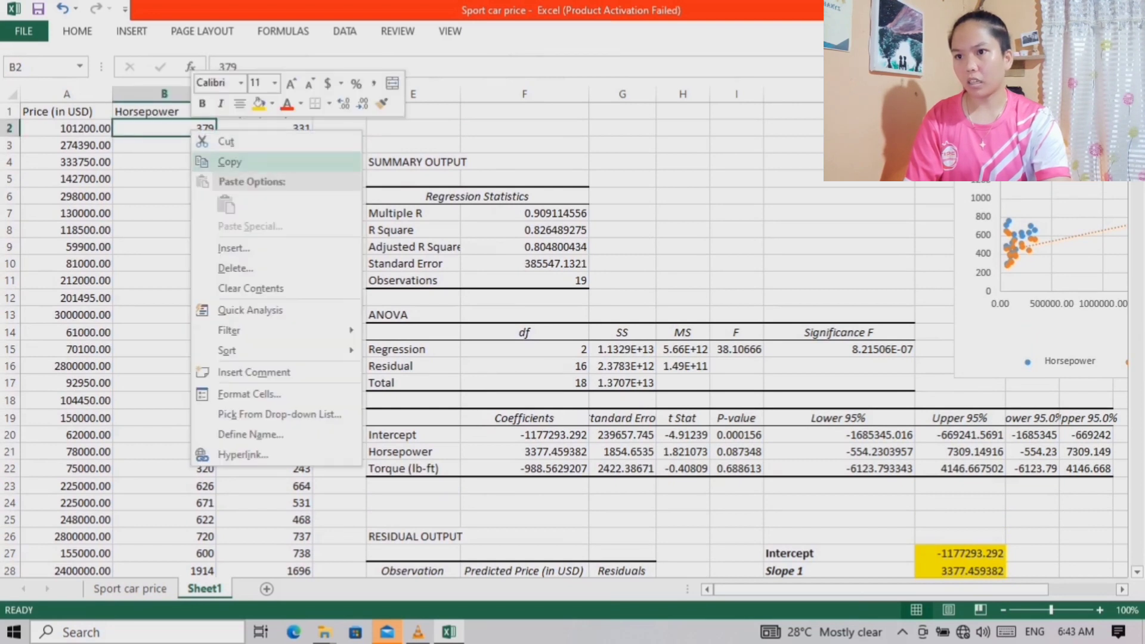
{"action": "left_click", "coordinate": [238, 159]}
{"action": "left_click_drag", "start_coordinate": [802, 590], "coordinate": [869, 589]}
{"action": "scroll", "coordinate": [573, 334], "scroll_direction": "down", "scroll_amount": 13}
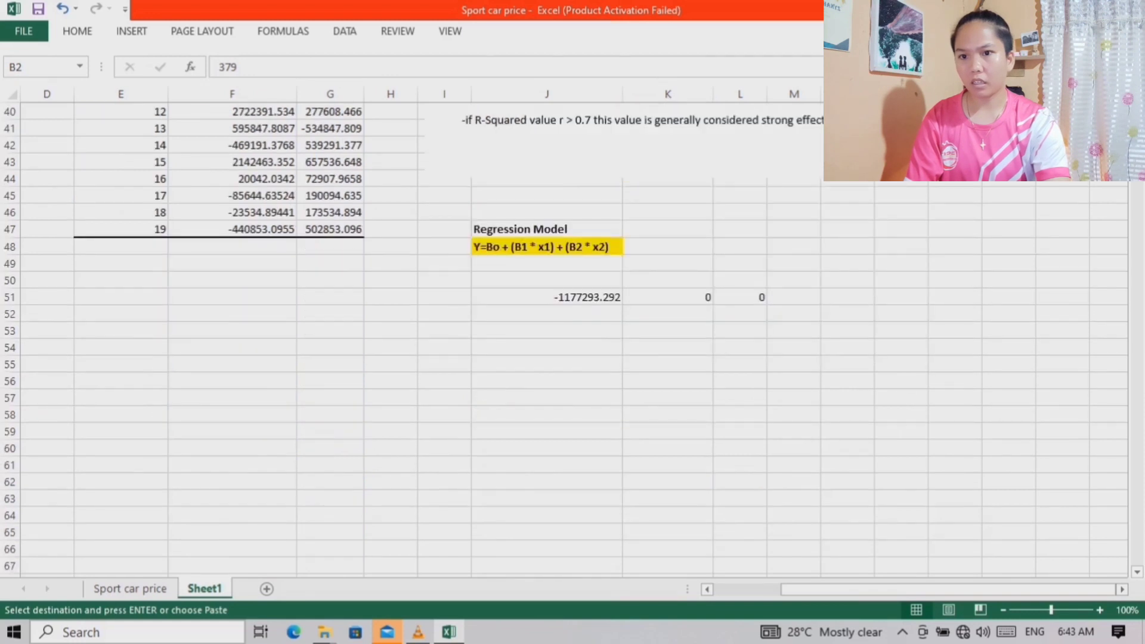
{"action": "left_click", "coordinate": [667, 297]}
{"action": "right_click", "coordinate": [686, 293]}
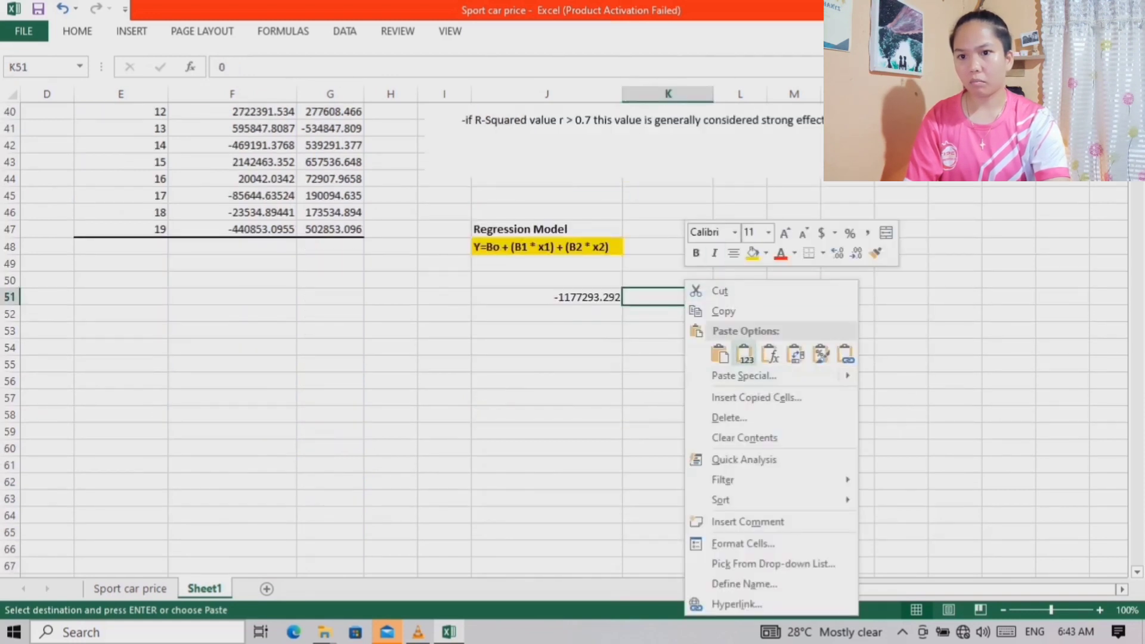
{"action": "left_click", "coordinate": [745, 354]}
Copy the first car's torque, 331, from C2 and paste it into L51 as a value
{"action": "left_click", "coordinate": [740, 297]}
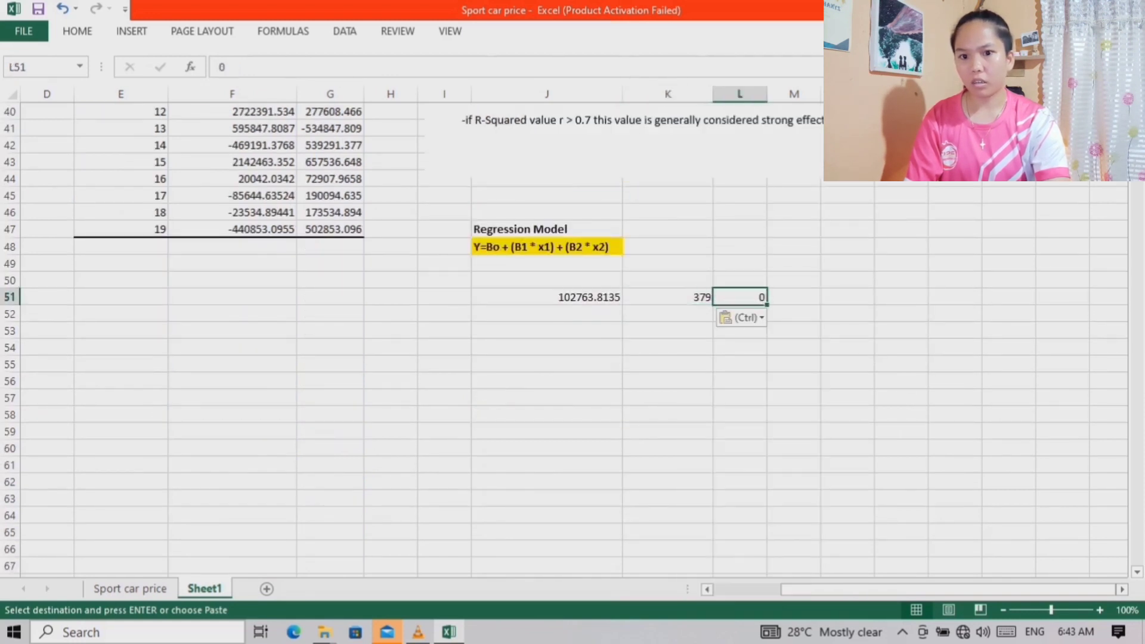
{"action": "left_click_drag", "start_coordinate": [930, 589], "coordinate": [859, 589]}
{"action": "scroll", "coordinate": [572, 334], "scroll_direction": "up", "scroll_amount": 8}
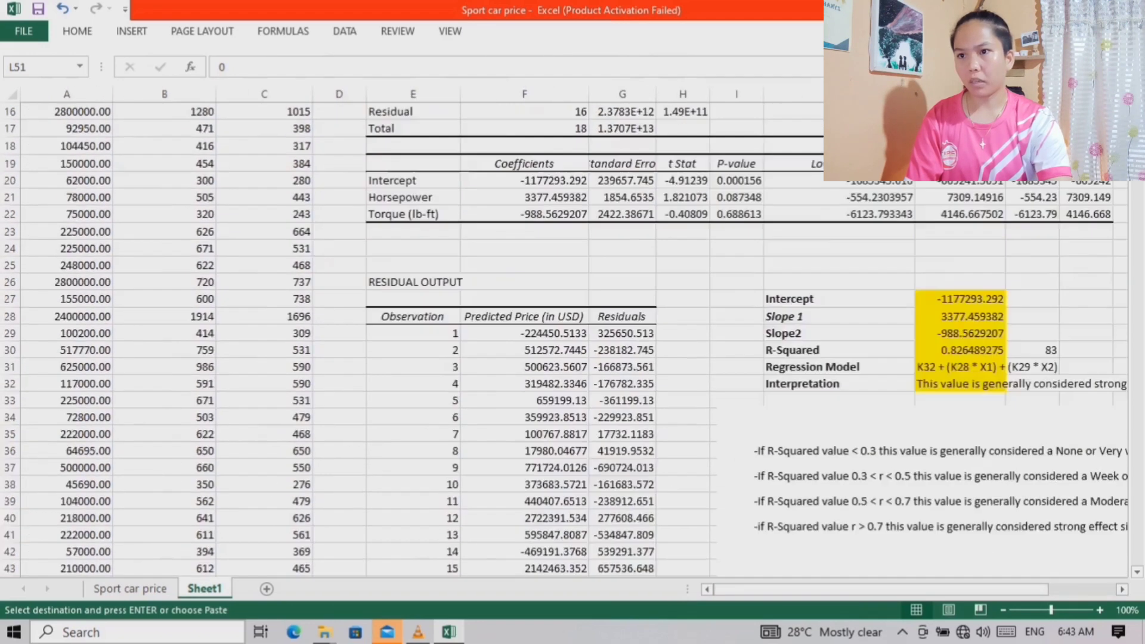
{"action": "scroll", "coordinate": [572, 334], "scroll_direction": "up", "scroll_amount": 5}
{"action": "right_click", "coordinate": [292, 129]}
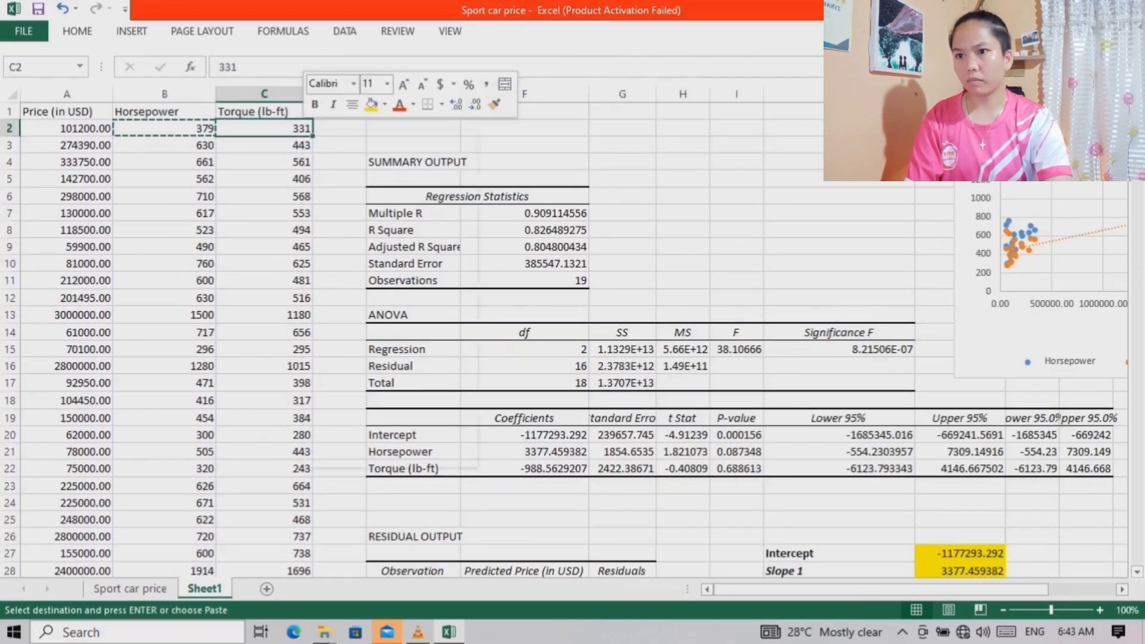
{"action": "left_click", "coordinate": [341, 163]}
{"action": "scroll", "coordinate": [573, 334], "scroll_direction": "down", "scroll_amount": 4}
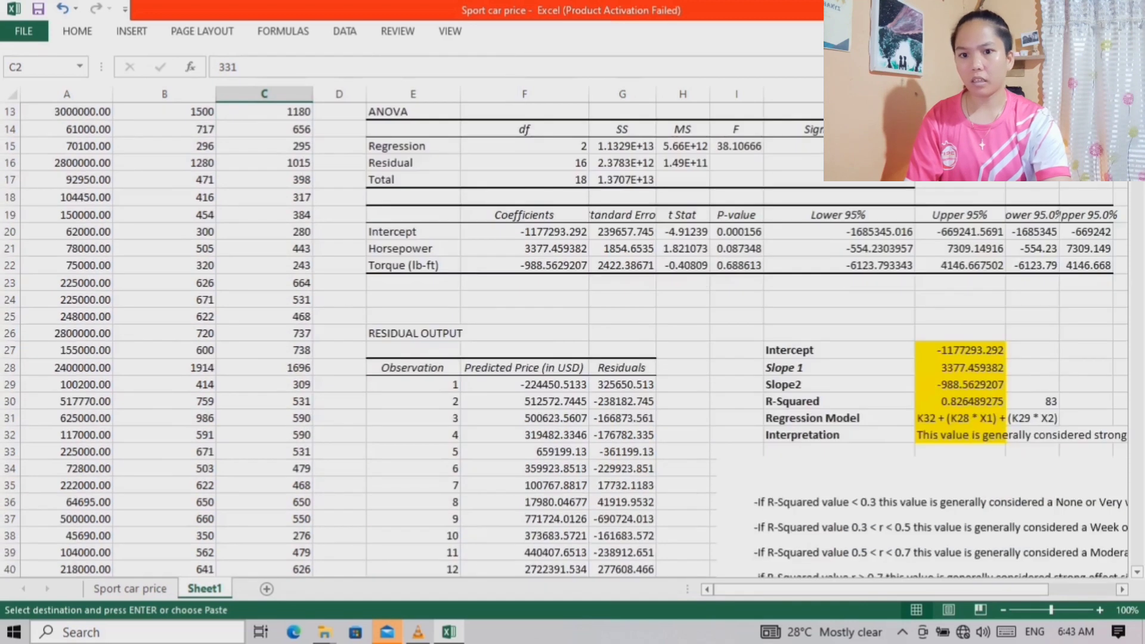
{"action": "scroll", "coordinate": [573, 334], "scroll_direction": "down", "scroll_amount": 5}
{"action": "scroll", "coordinate": [573, 333], "scroll_direction": "right", "scroll_amount": 2}
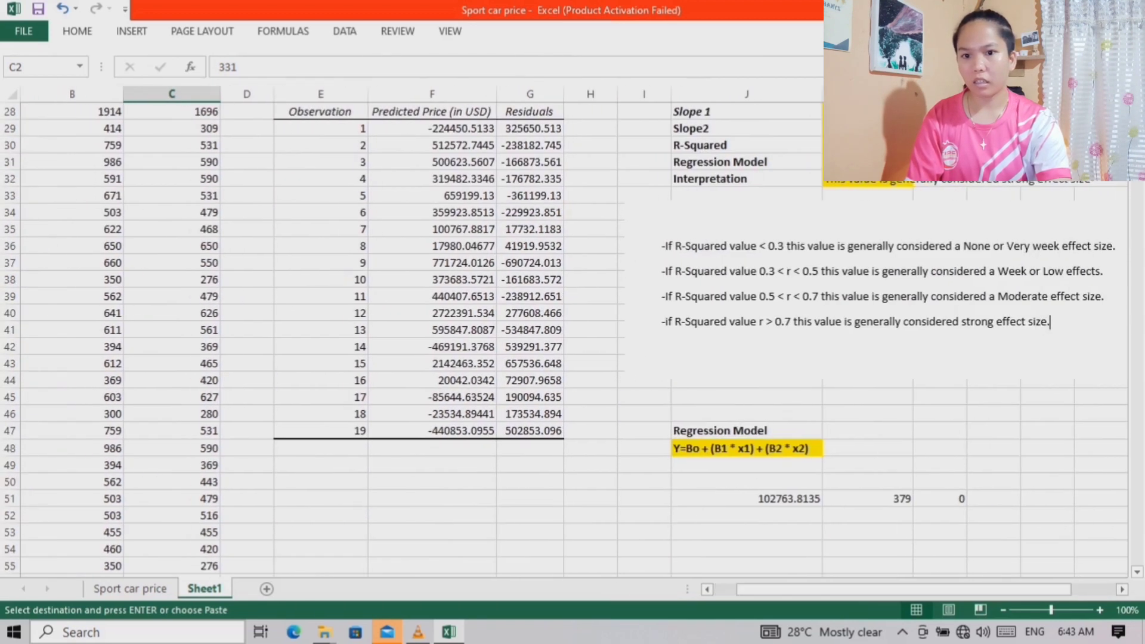
{"action": "right_click", "coordinate": [939, 499]}
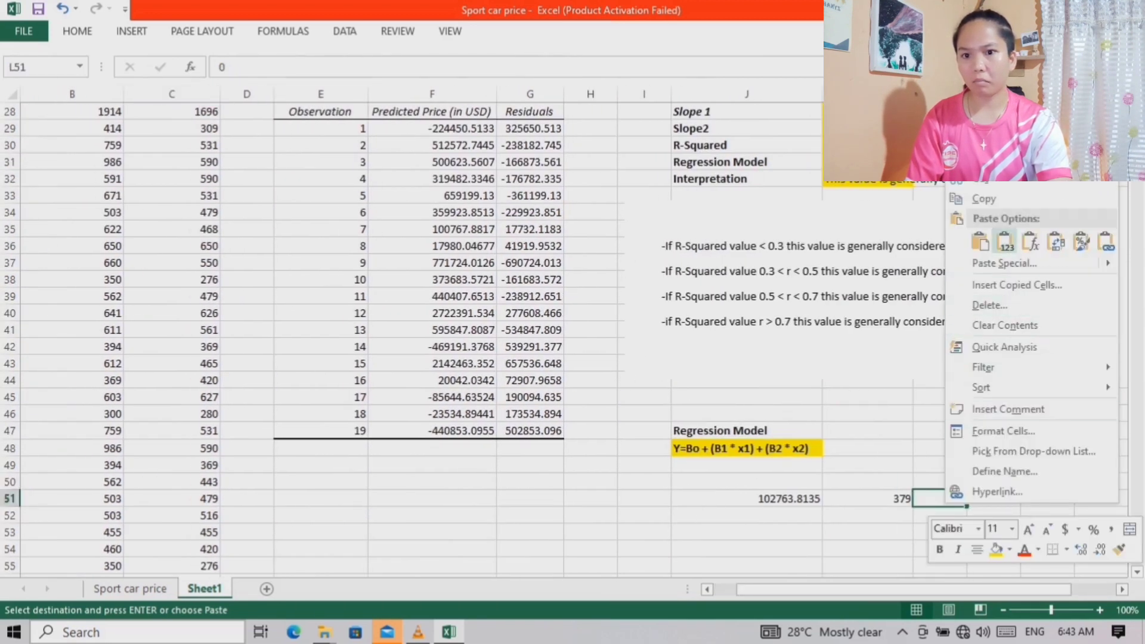
{"action": "left_click", "coordinate": [1005, 240]}
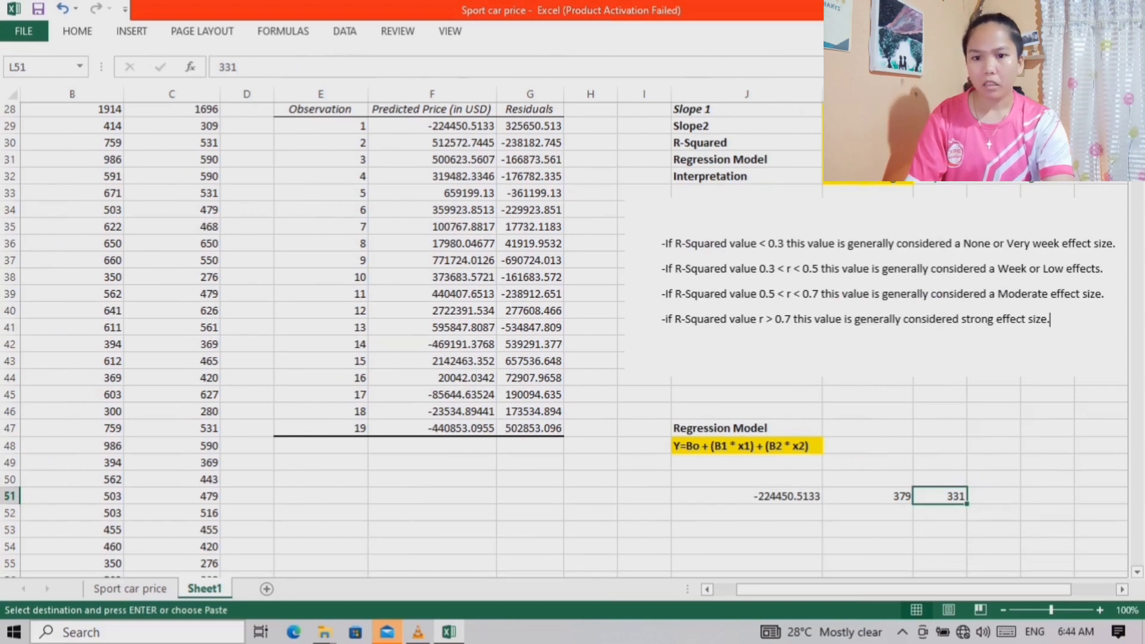
Compare the predicted price in J51 with the predicted price for observation 1 in the residual output table
{"action": "scroll", "coordinate": [573, 334], "scroll_direction": "down", "scroll_amount": 1}
{"action": "scroll", "coordinate": [573, 334], "scroll_direction": "right", "scroll_amount": 1}
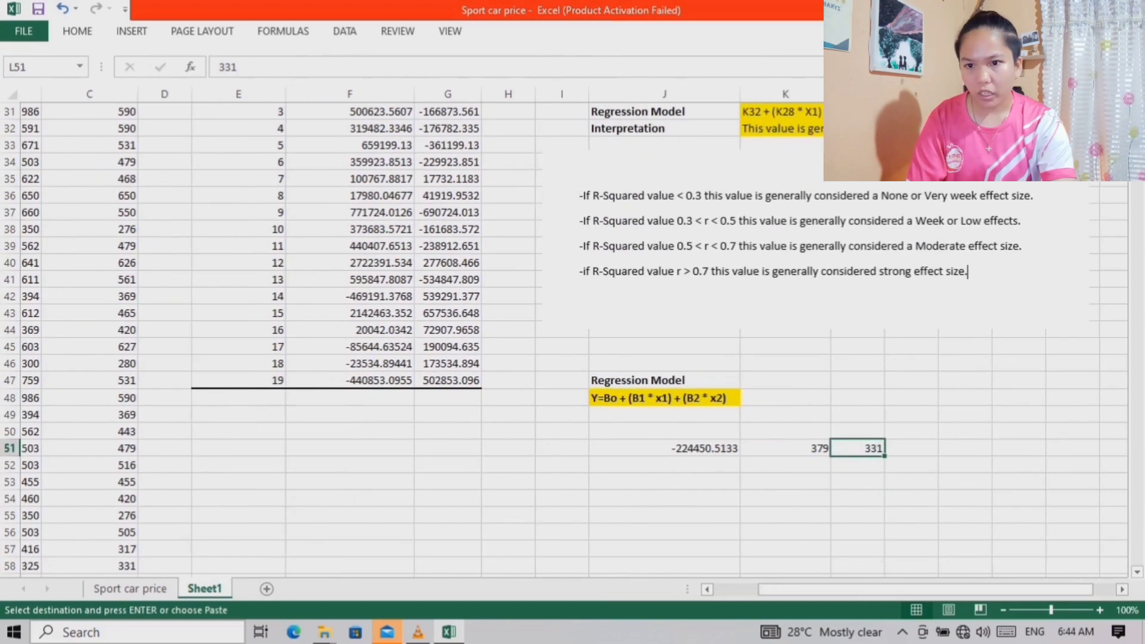
{"action": "scroll", "coordinate": [573, 334], "scroll_direction": "down", "scroll_amount": 2}
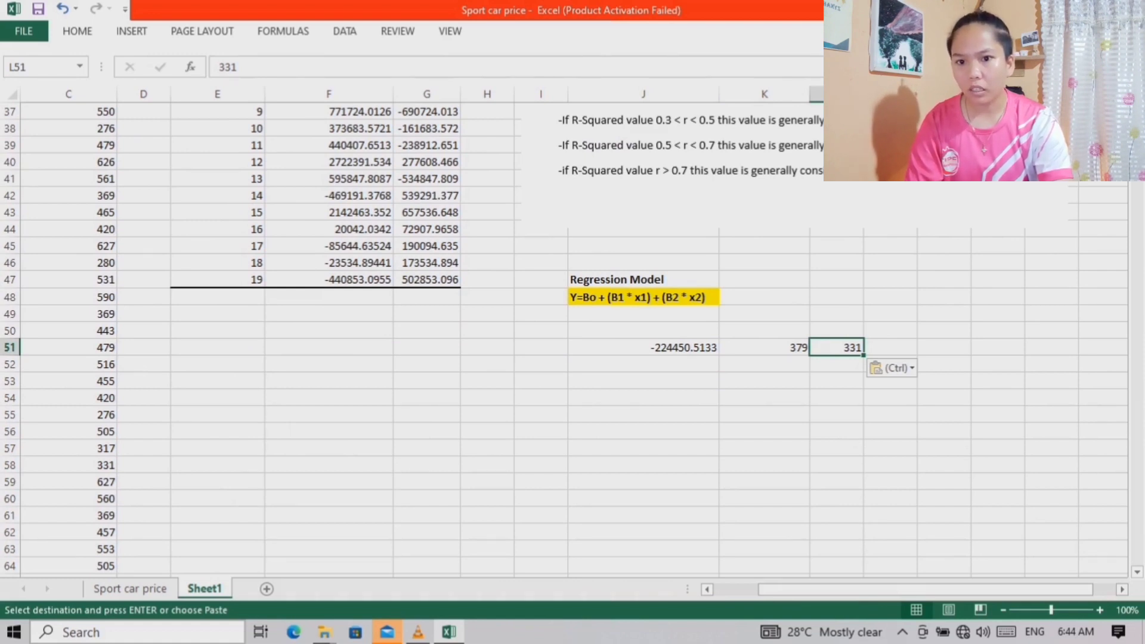
{"action": "scroll", "coordinate": [572, 334], "scroll_direction": "left", "scroll_amount": 2}
{"action": "scroll", "coordinate": [572, 334], "scroll_direction": "up", "scroll_amount": 2}
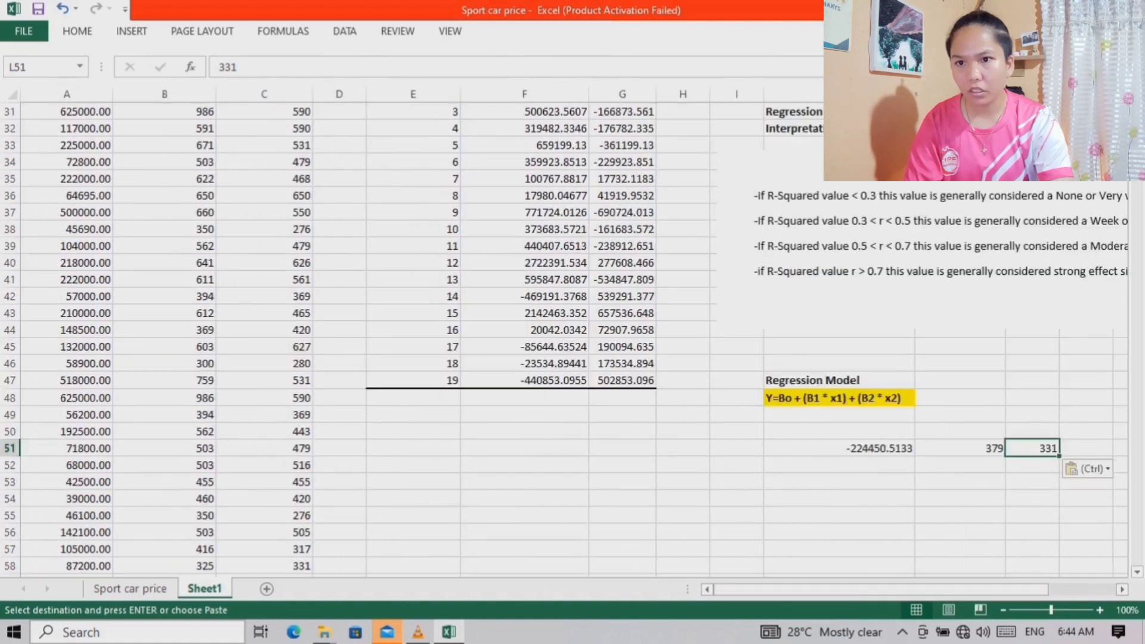
{"action": "scroll", "coordinate": [572, 334], "scroll_direction": "up", "scroll_amount": 3}
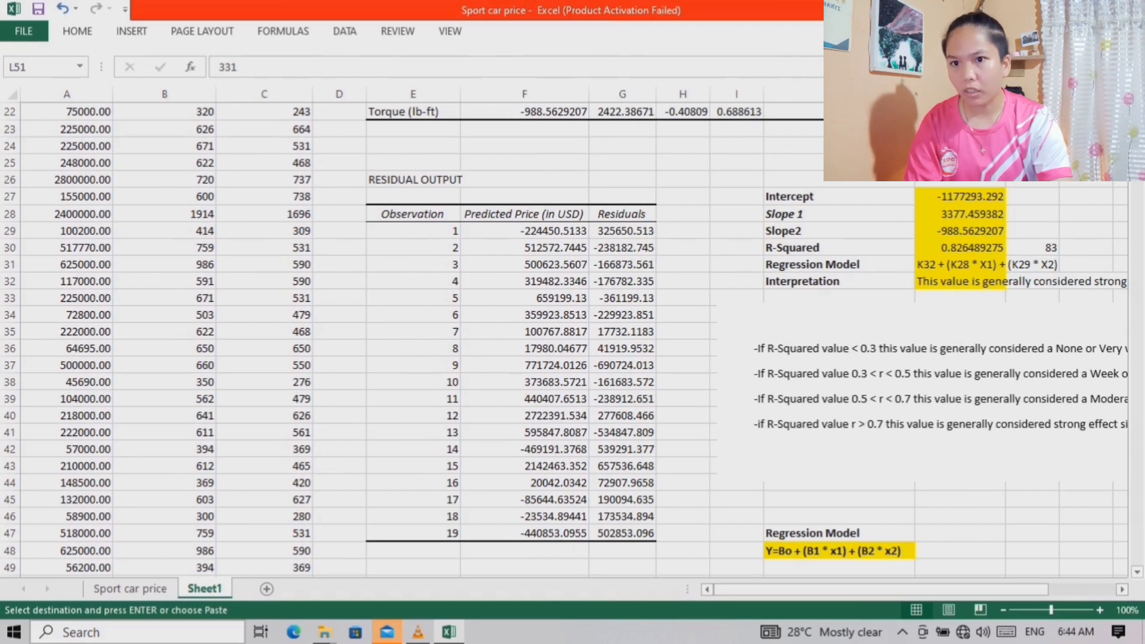
{"action": "scroll", "coordinate": [573, 334], "scroll_direction": "down", "scroll_amount": 3}
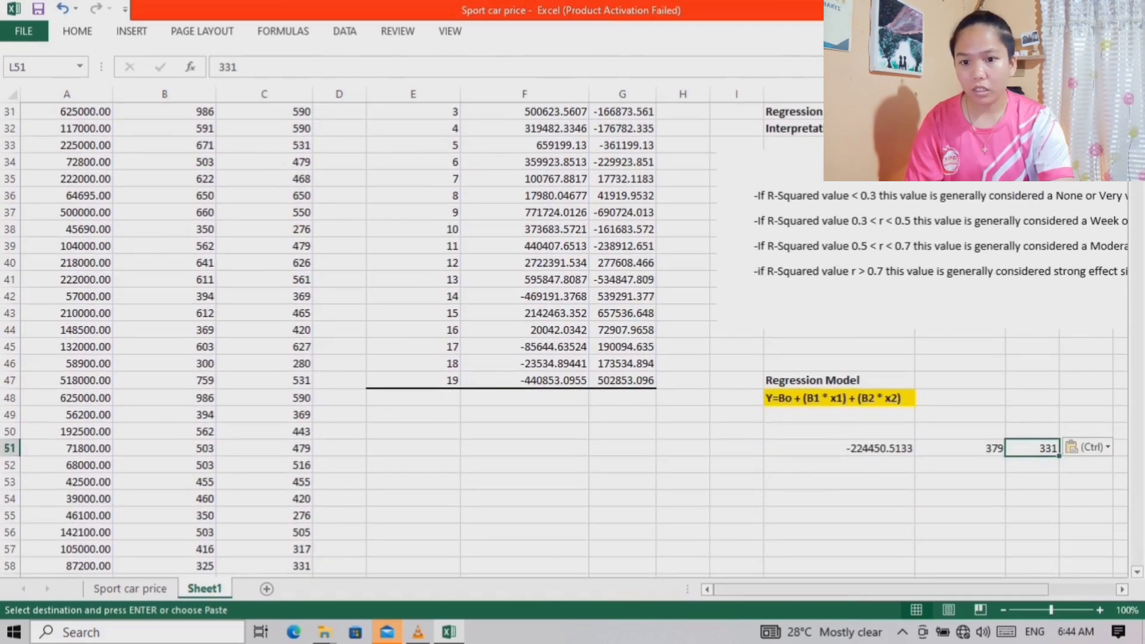
{"action": "scroll", "coordinate": [573, 334], "scroll_direction": "right", "scroll_amount": 2}
{"action": "scroll", "coordinate": [572, 334], "scroll_direction": "down", "scroll_amount": 1}
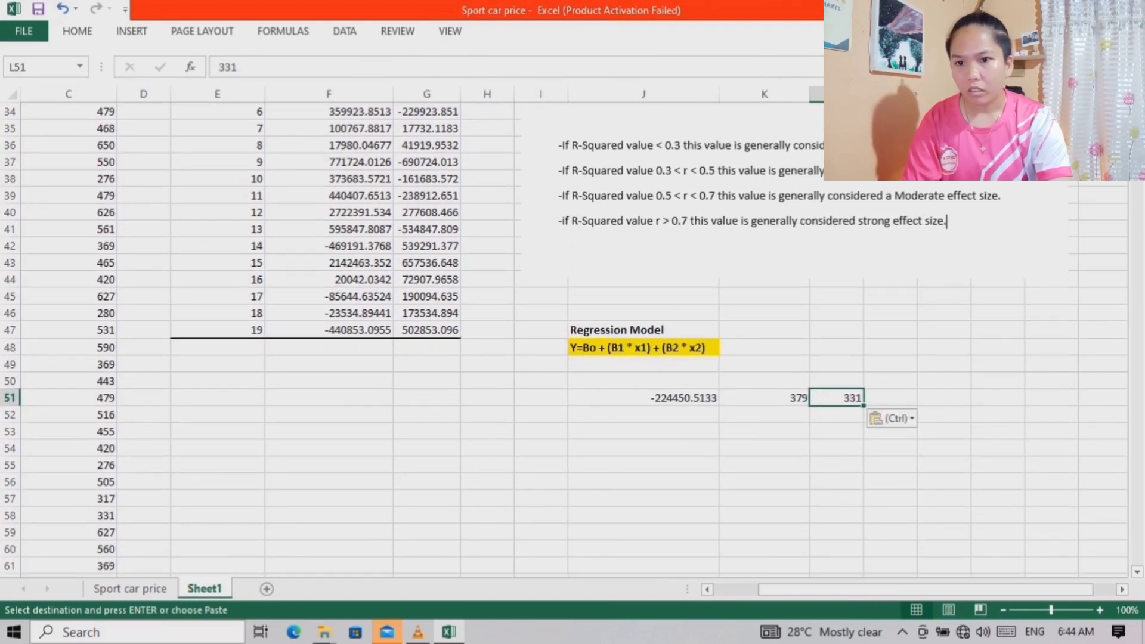
Fill the J51 prediction formula down to J52 and copy the second car's horsepower, 630, from B3 into K52
{"action": "left_click", "coordinate": [643, 398]}
{"action": "left_click_drag", "start_coordinate": [719, 406], "coordinate": [719, 421]}
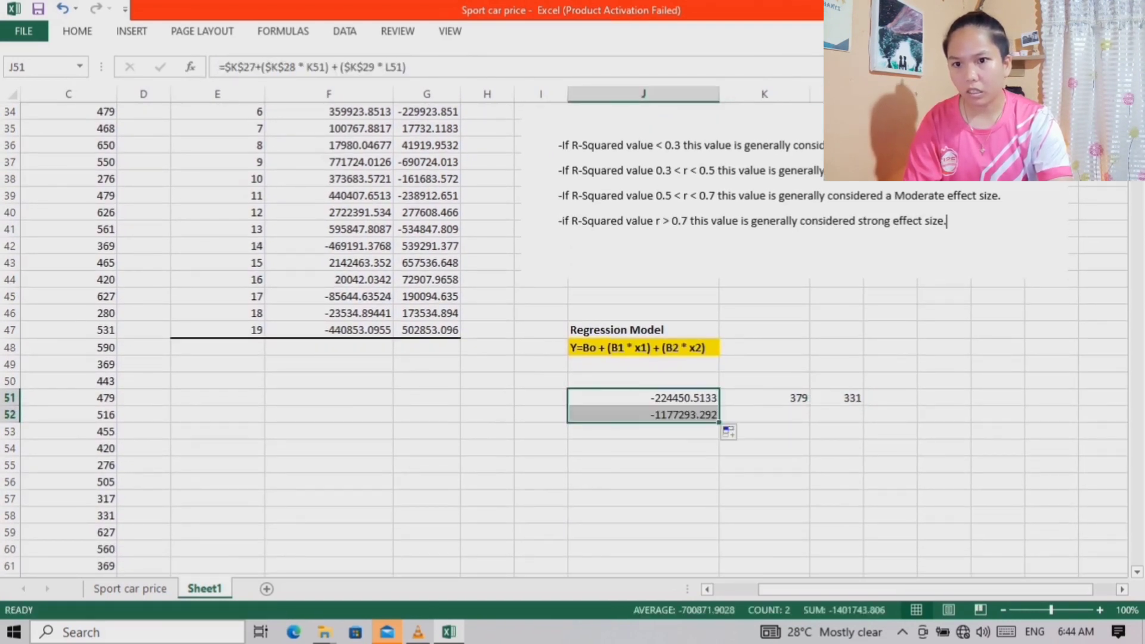
{"action": "left_click", "coordinate": [764, 414]}
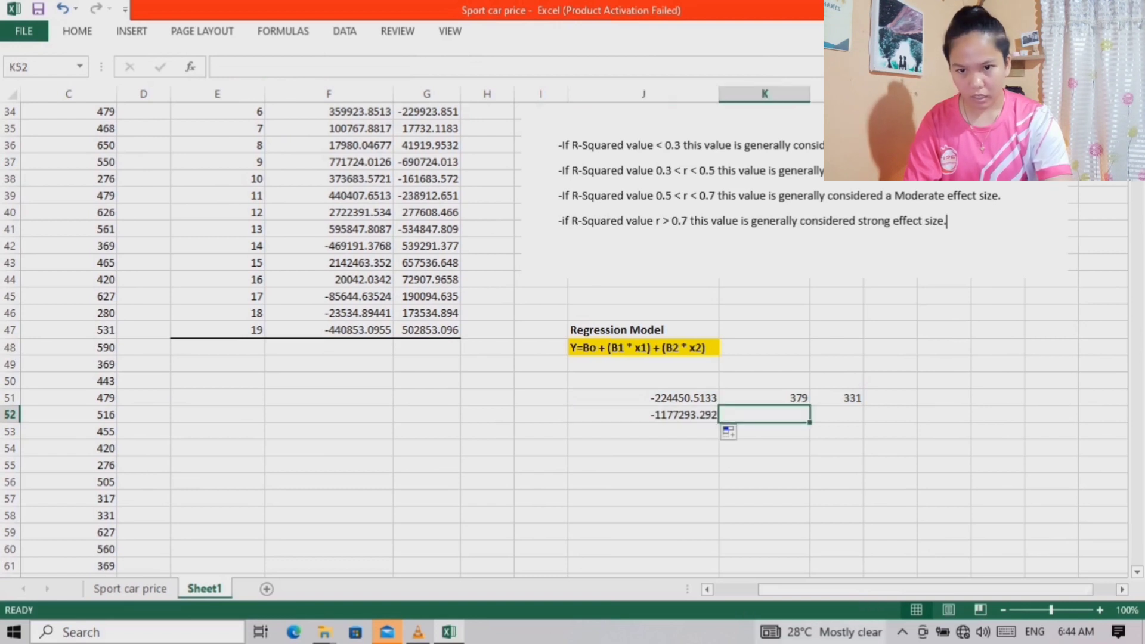
{"action": "left_click_drag", "start_coordinate": [829, 589], "coordinate": [750, 589]}
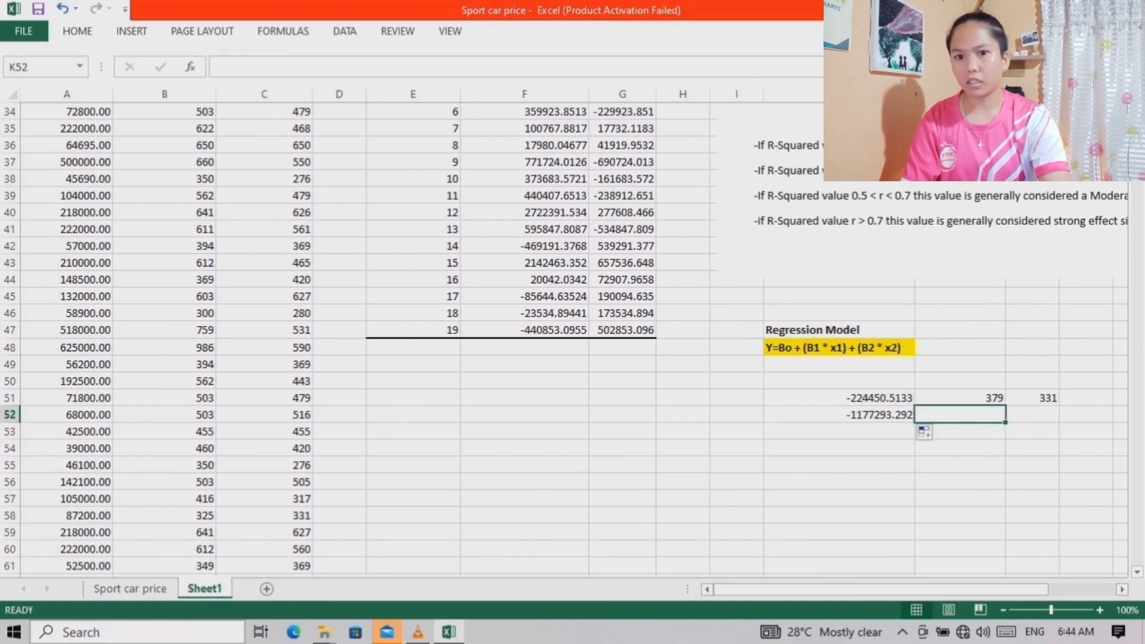
{"action": "scroll", "coordinate": [921, 429], "scroll_direction": "up", "scroll_amount": 1}
{"action": "scroll", "coordinate": [921, 430], "scroll_direction": "up", "scroll_amount": 10}
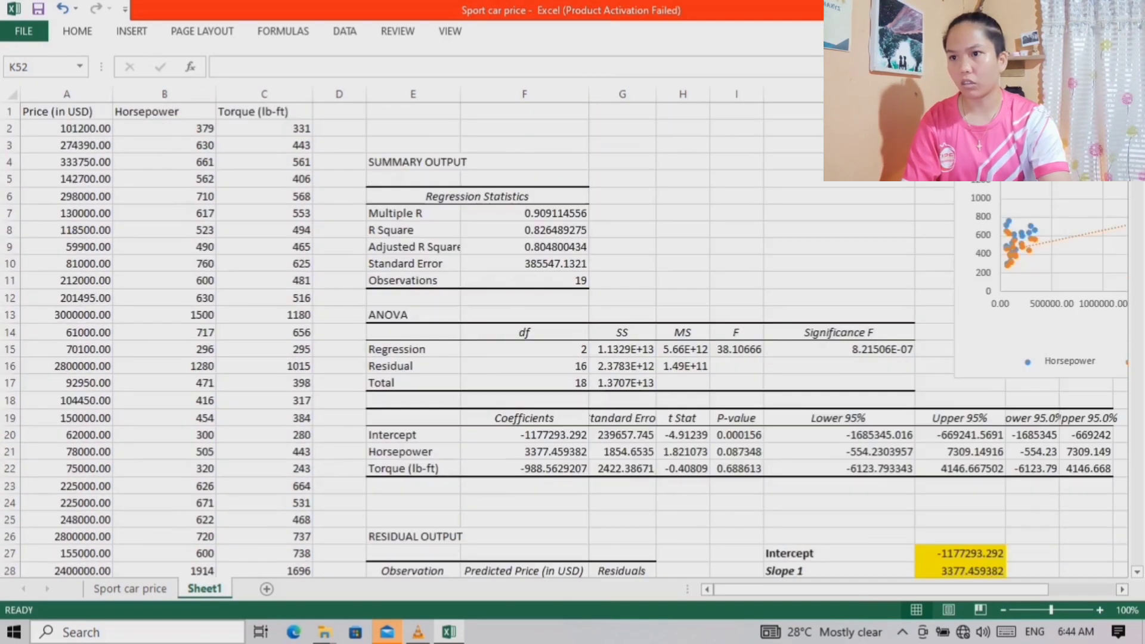
{"action": "left_click", "coordinate": [197, 145]}
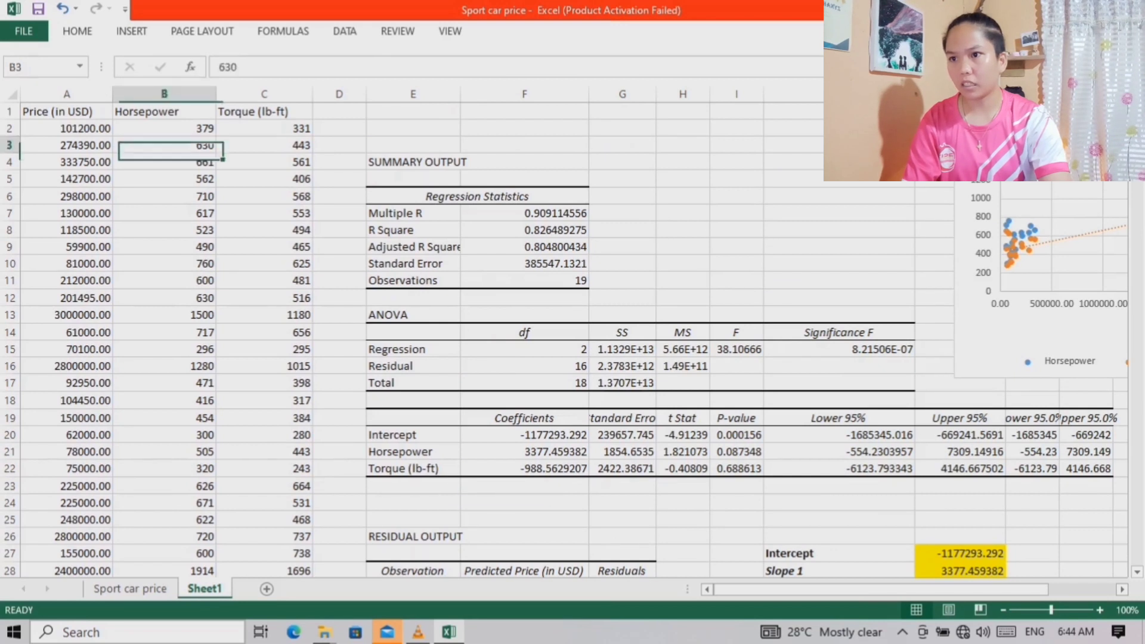
{"action": "right_click", "coordinate": [197, 145]}
{"action": "left_click", "coordinate": [239, 180]}
{"action": "scroll", "coordinate": [924, 431], "scroll_direction": "down", "scroll_amount": 11}
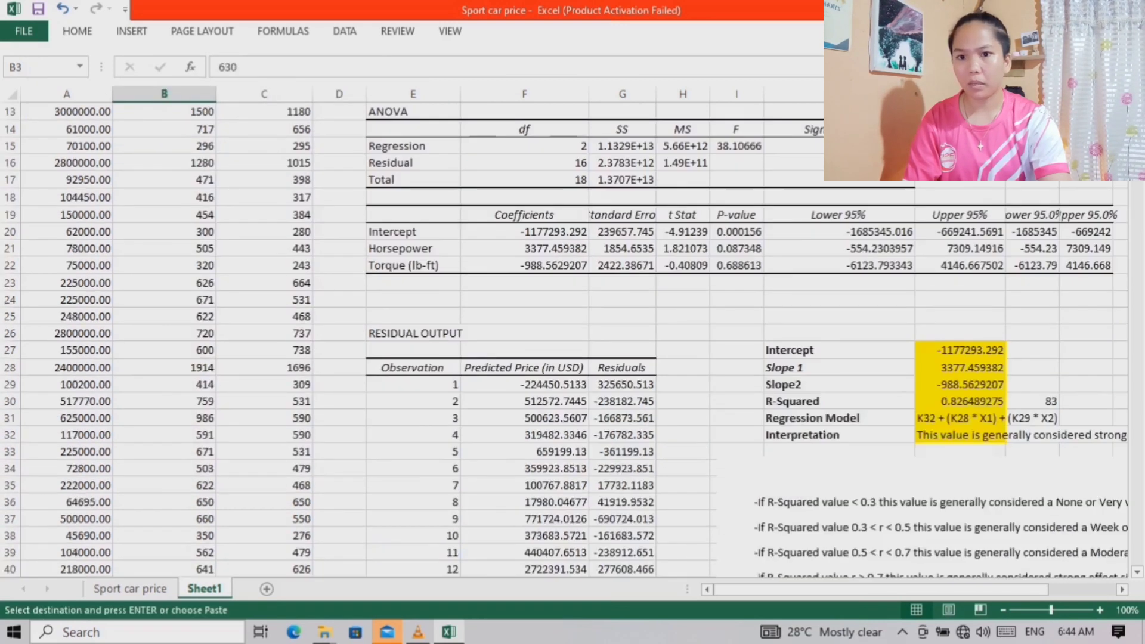
{"action": "left_click", "coordinate": [963, 415]}
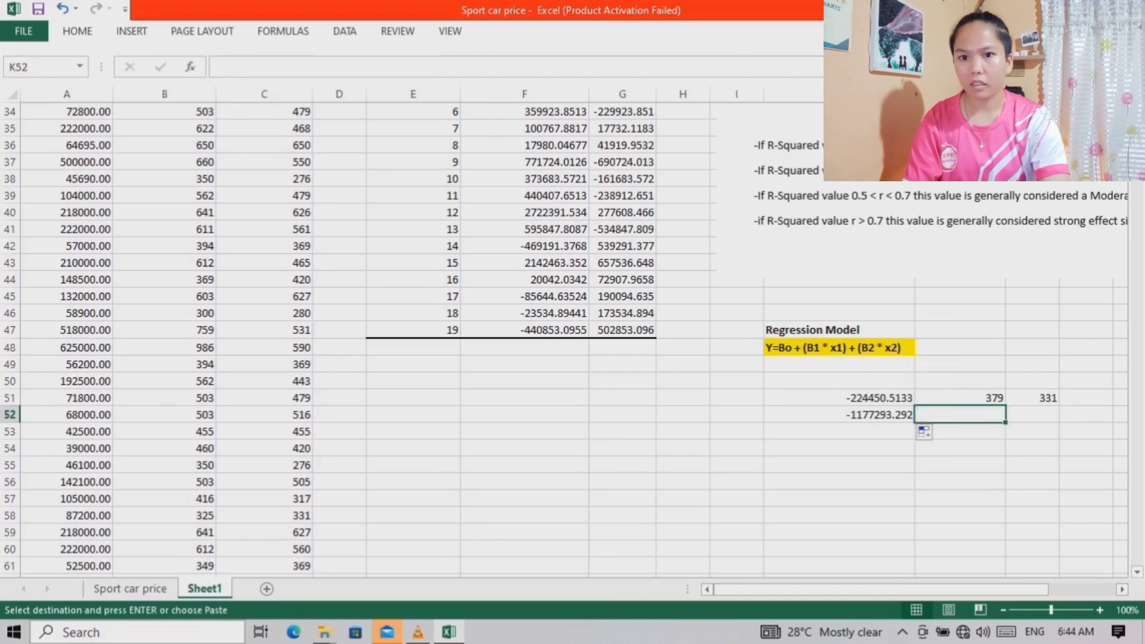
{"action": "right_click", "coordinate": [966, 415]}
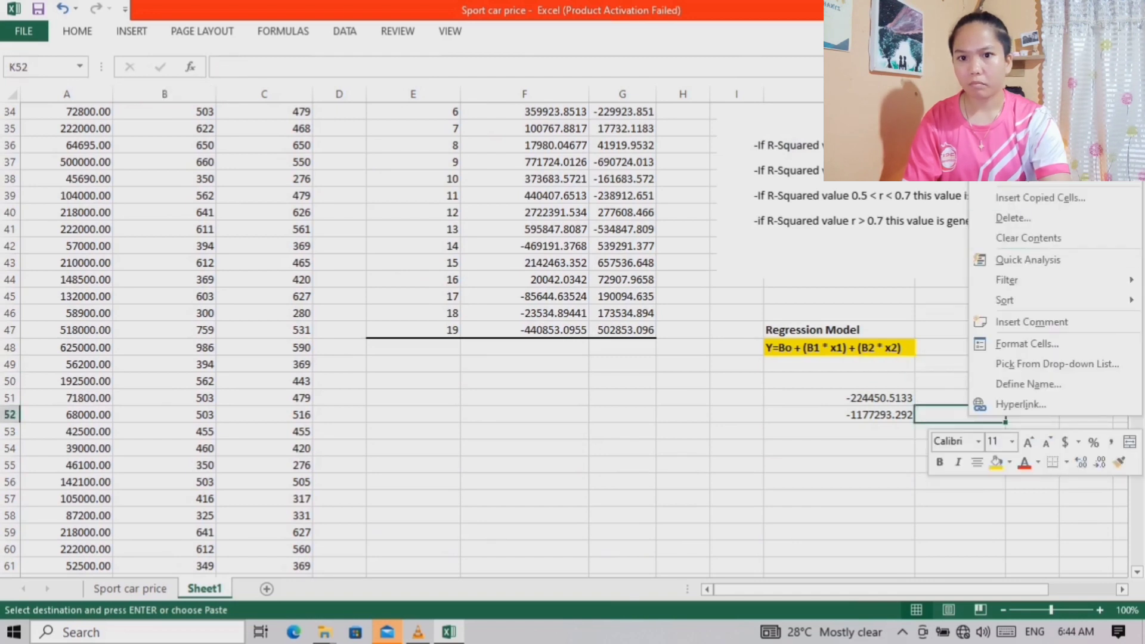
{"action": "left_click", "coordinate": [1005, 155]}
Copy the second car's torque, 443, from C3 into L52 as the second input of the J52 prediction
{"action": "left_click", "coordinate": [1031, 415]}
{"action": "scroll", "coordinate": [1032, 415], "scroll_direction": "up", "scroll_amount": 6}
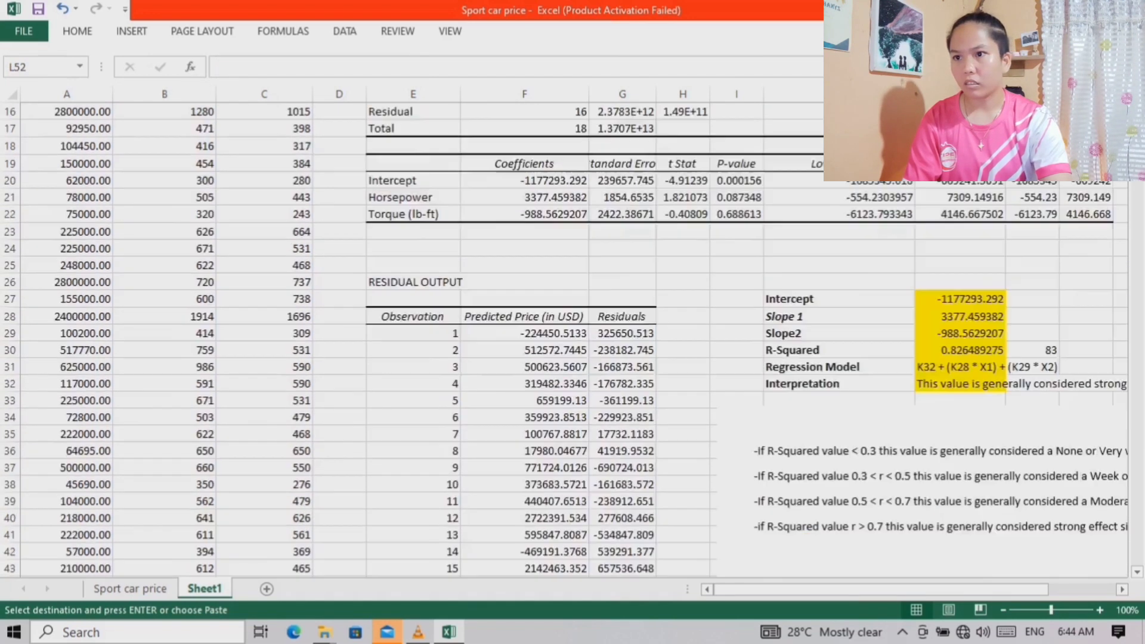
{"action": "scroll", "coordinate": [573, 340], "scroll_direction": "up", "scroll_amount": 5}
{"action": "left_click", "coordinate": [264, 162]}
{"action": "left_click", "coordinate": [264, 146]}
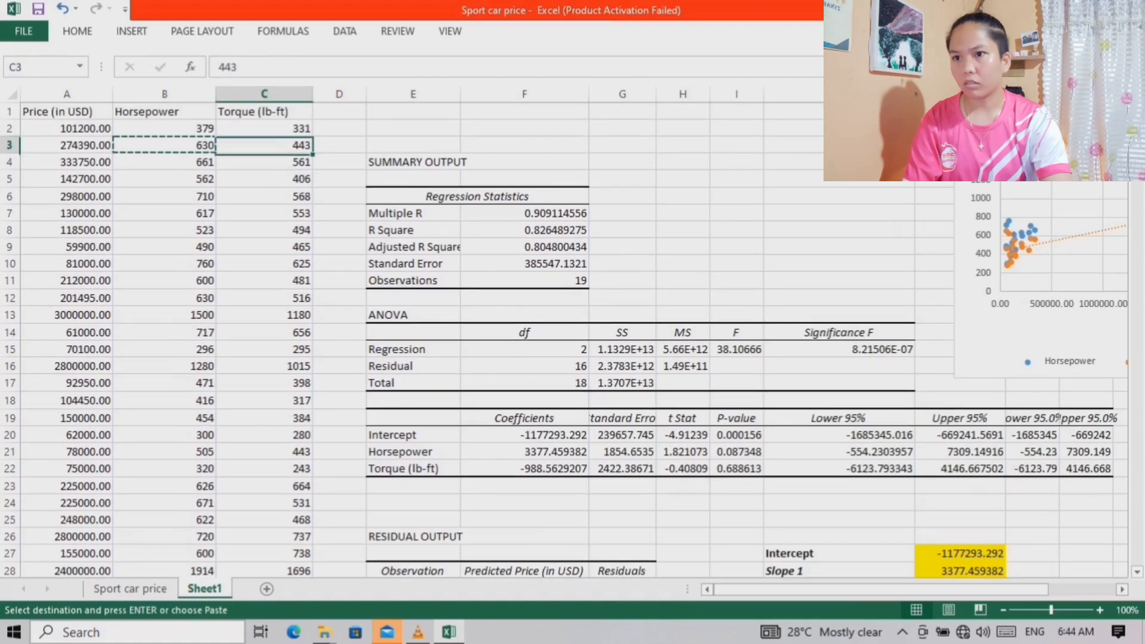
{"action": "right_click", "coordinate": [302, 143]}
{"action": "left_click", "coordinate": [343, 174]}
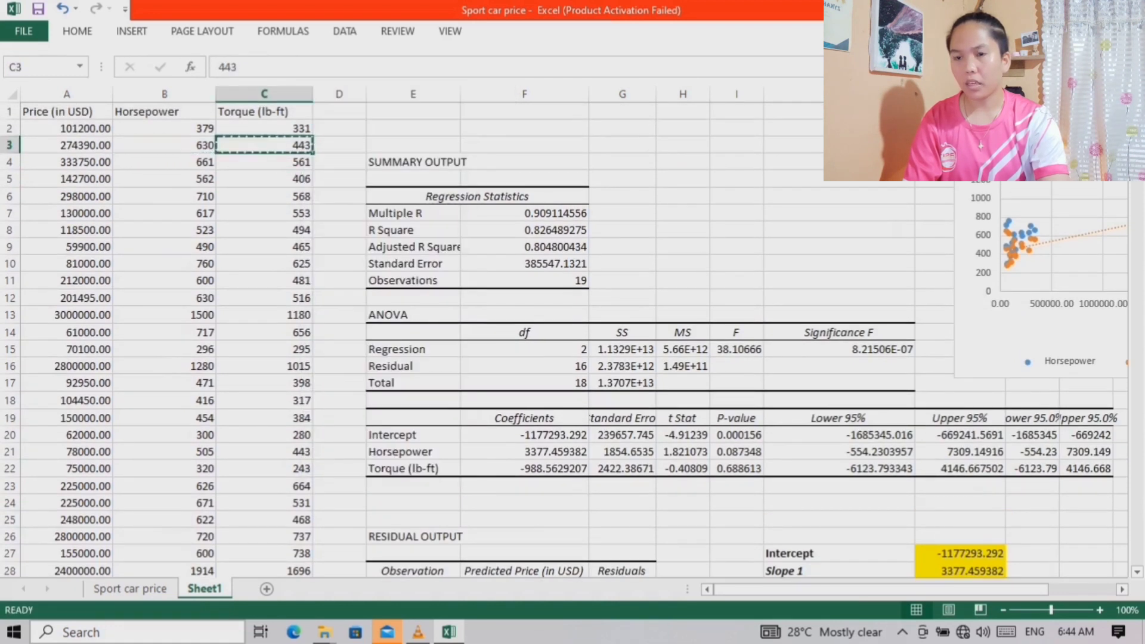
{"action": "scroll", "coordinate": [572, 340], "scroll_direction": "down", "scroll_amount": 12}
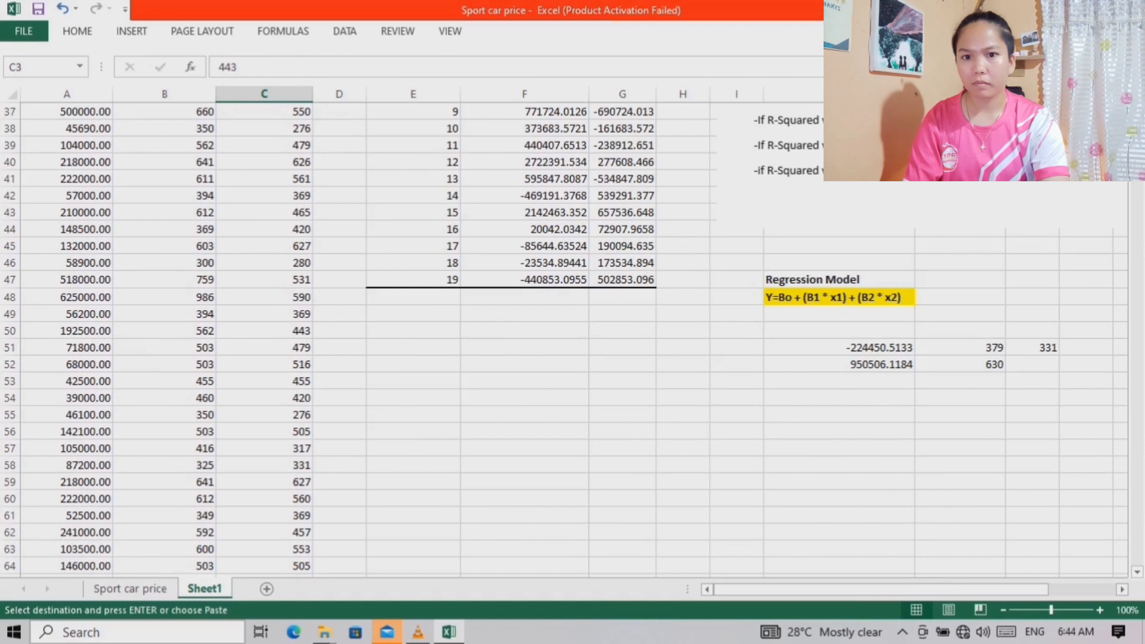
{"action": "left_click", "coordinate": [1032, 364]}
{"action": "right_click", "coordinate": [1036, 365]}
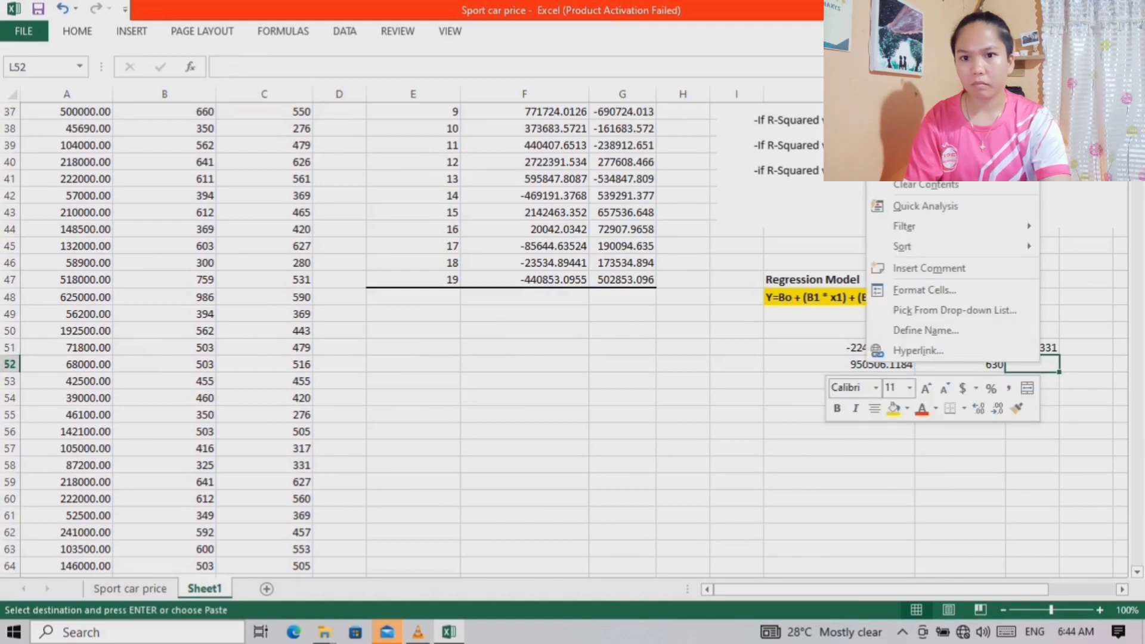
{"action": "left_click", "coordinate": [903, 99]}
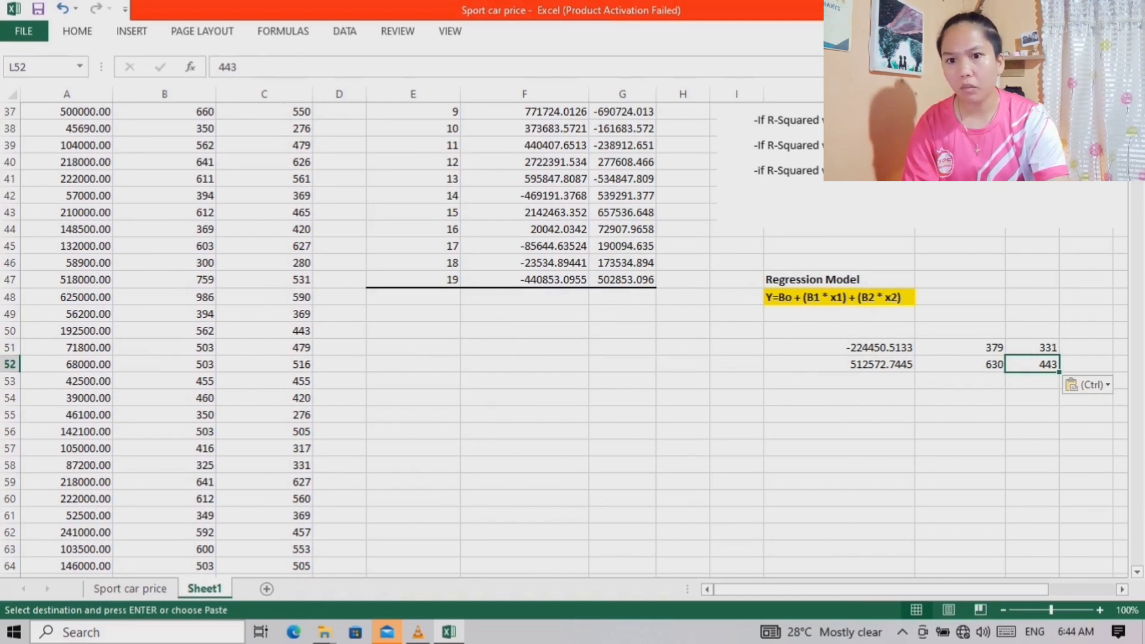
{"action": "scroll", "coordinate": [564, 340], "scroll_direction": "up", "scroll_amount": 4}
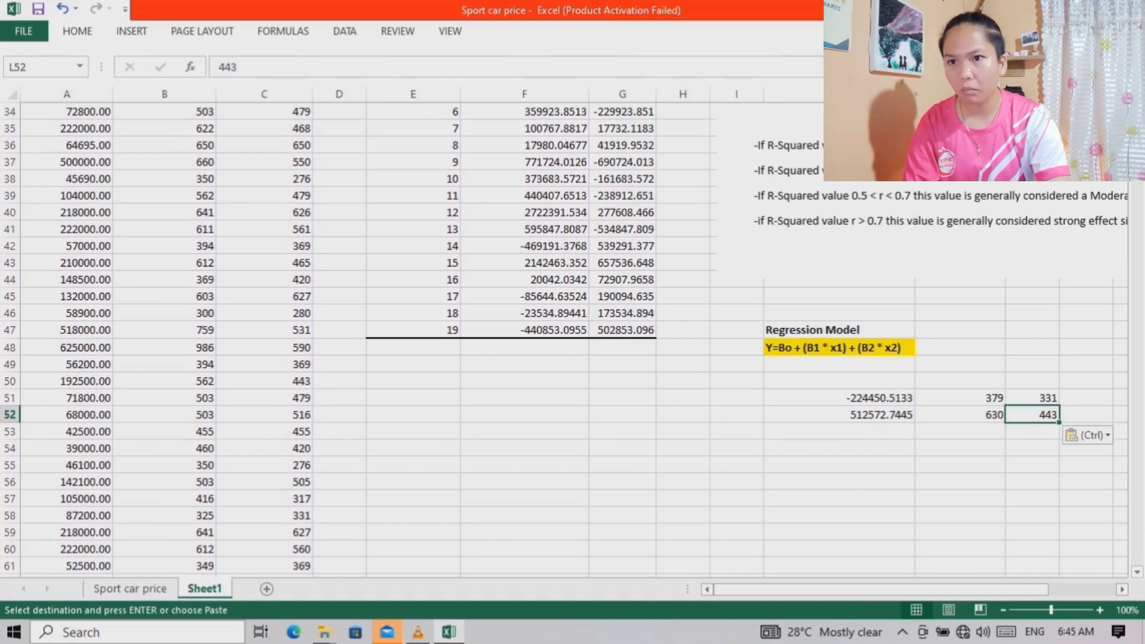
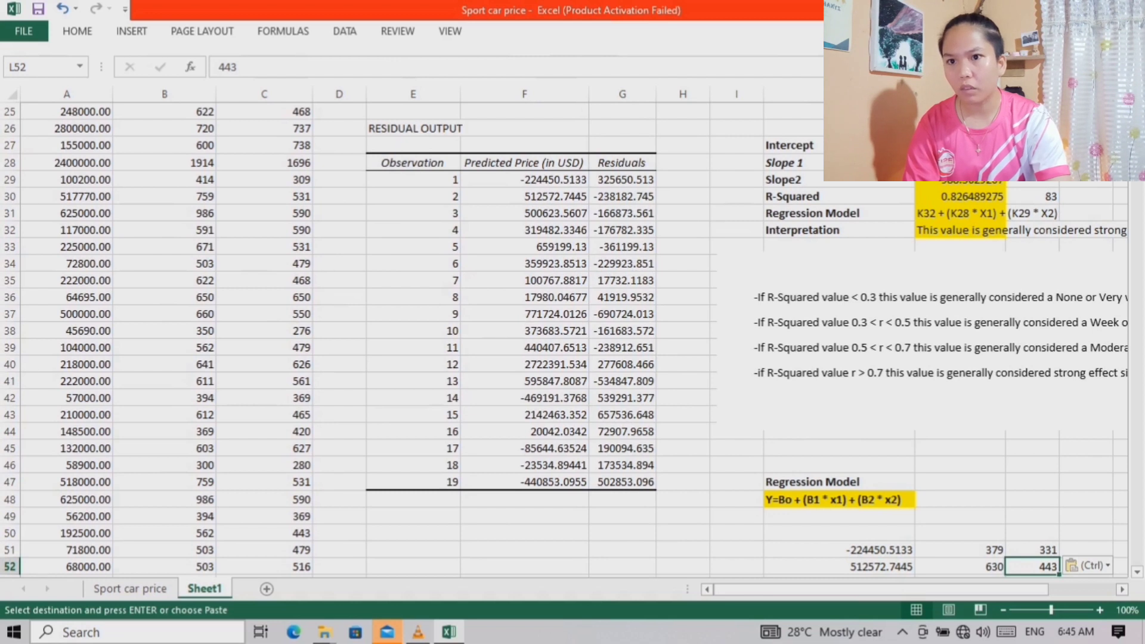
Enter the heading "Residual" in J54, beneath the regression model predictions
{"action": "scroll", "coordinate": [572, 340], "scroll_direction": "down", "scroll_amount": 3}
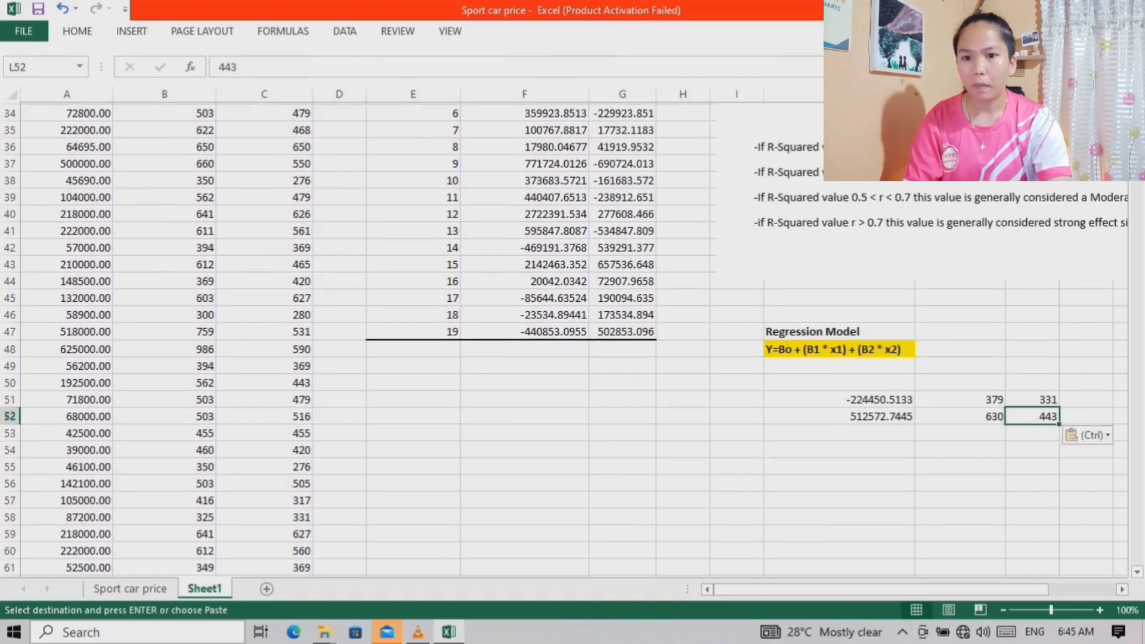
{"action": "left_click_drag", "start_coordinate": [775, 590], "coordinate": [843, 589]}
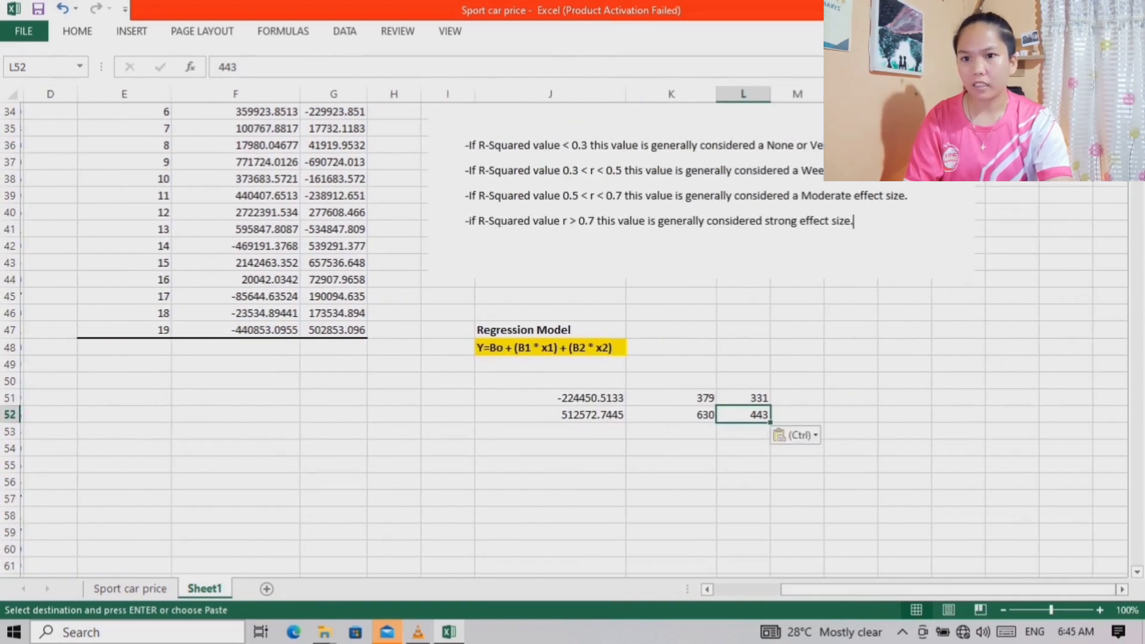
{"action": "scroll", "coordinate": [572, 340], "scroll_direction": "down", "scroll_amount": 1}
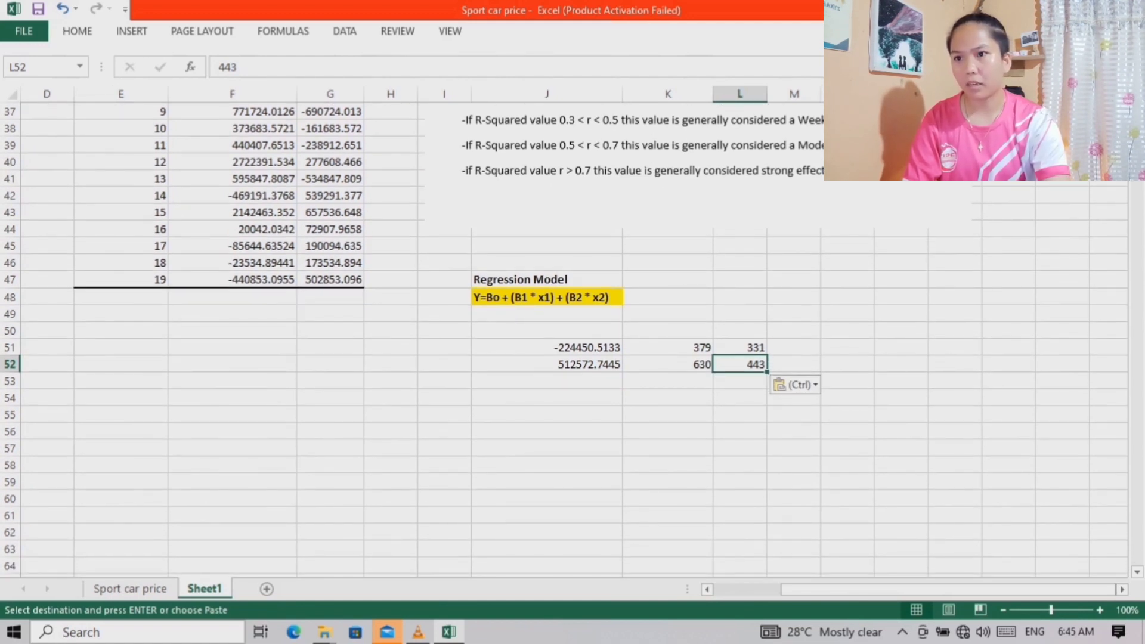
{"action": "scroll", "coordinate": [573, 340], "scroll_direction": "up", "scroll_amount": 4}
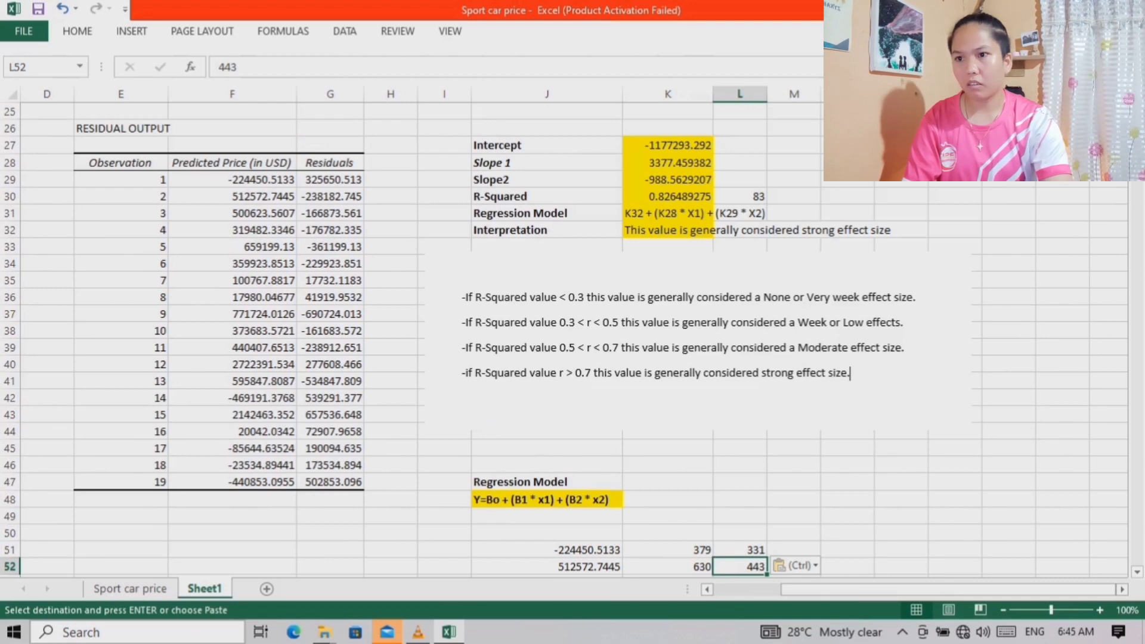
{"action": "scroll", "coordinate": [572, 340], "scroll_direction": "down", "scroll_amount": 3}
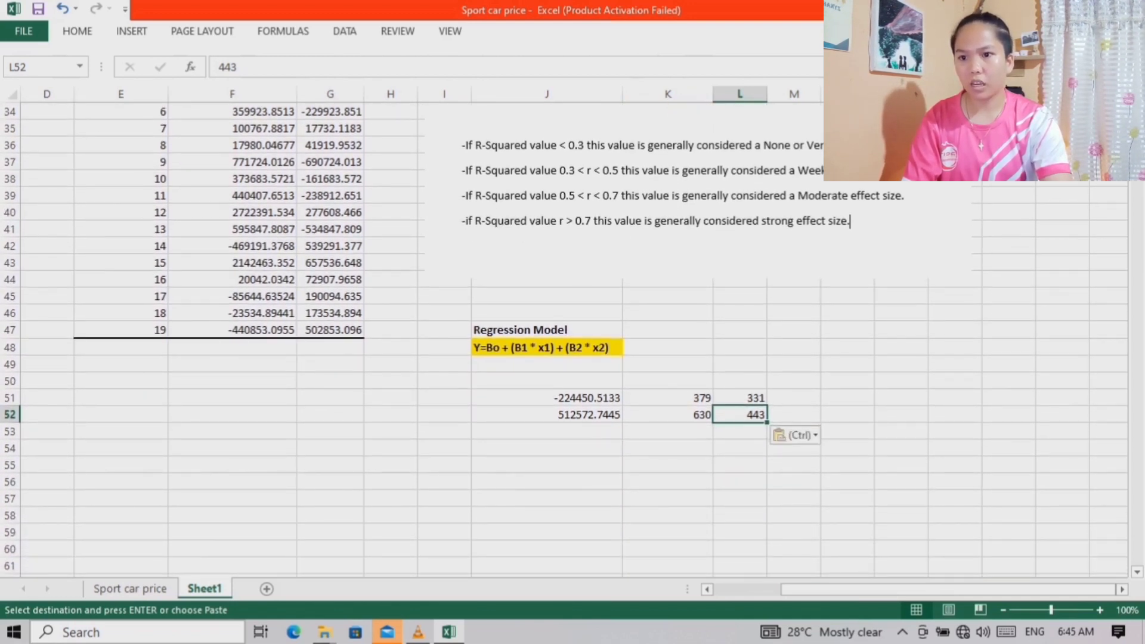
{"action": "left_click", "coordinate": [547, 448]}
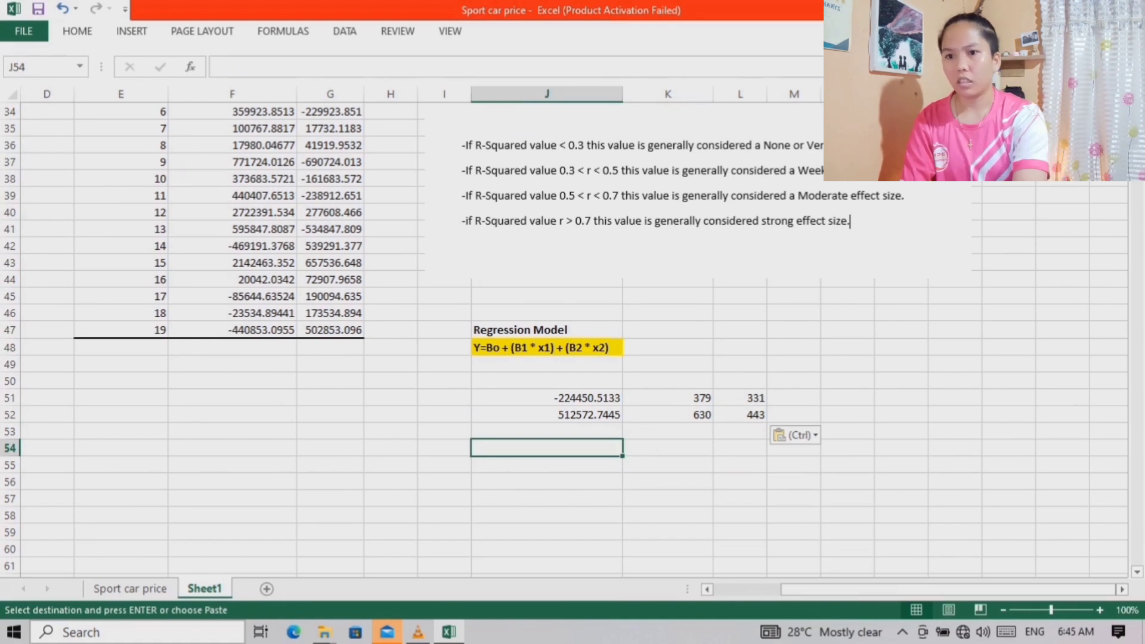
{"action": "scroll", "coordinate": [572, 339], "scroll_direction": "up", "scroll_amount": 3}
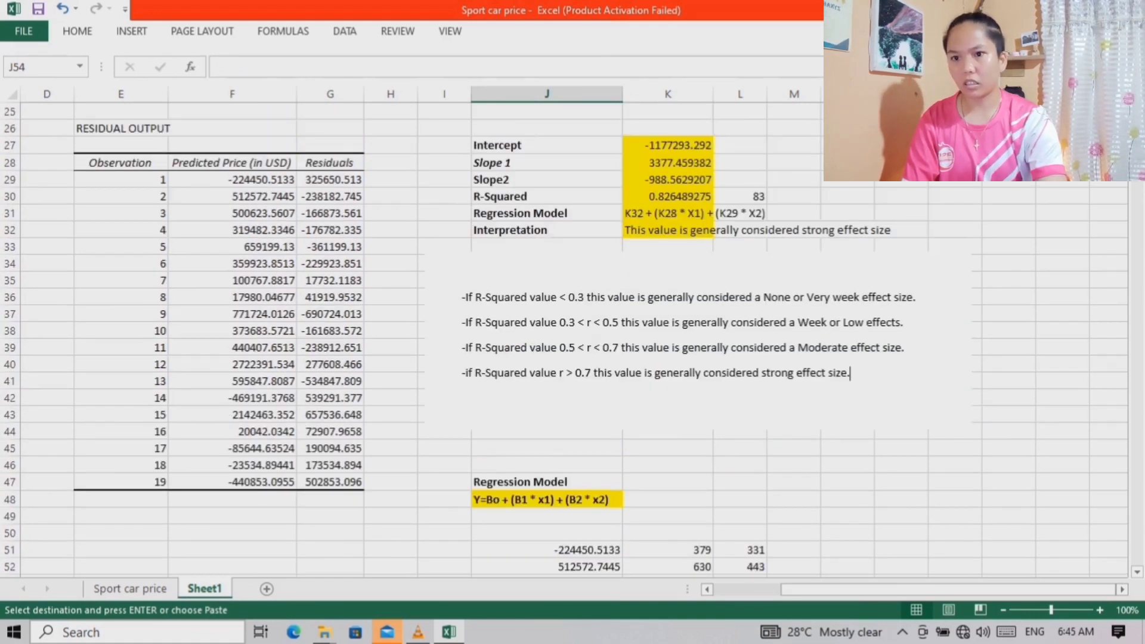
{"action": "scroll", "coordinate": [572, 340], "scroll_direction": "down", "scroll_amount": 3}
{"action": "type", "text": "Reside"}
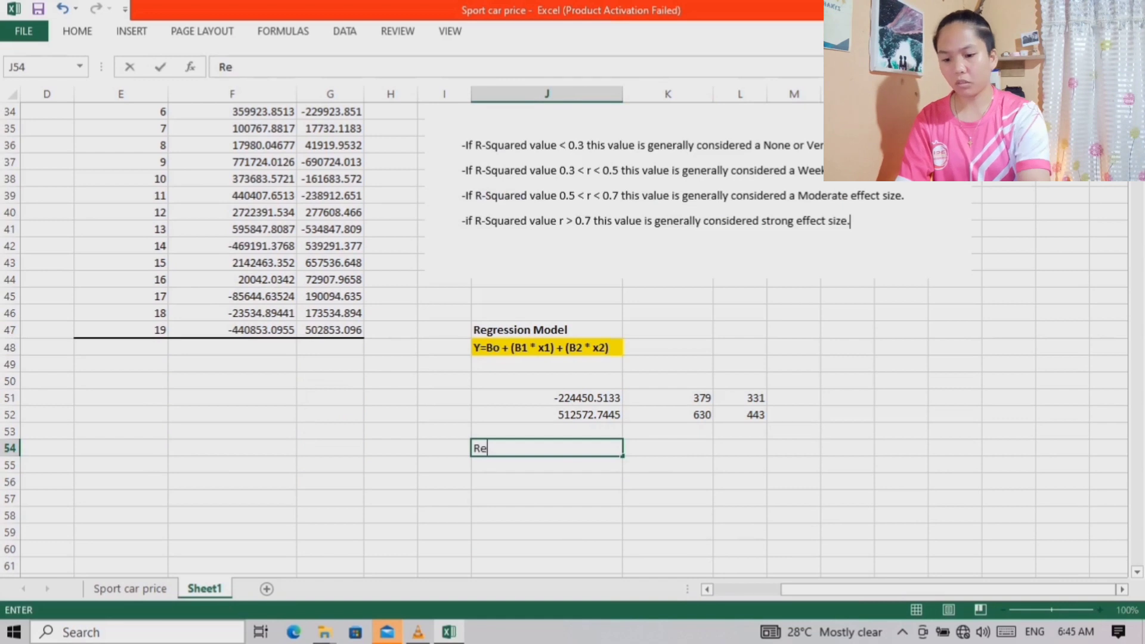
{"action": "key", "text": "BackSpace"}
{"action": "type", "text": "ual"}
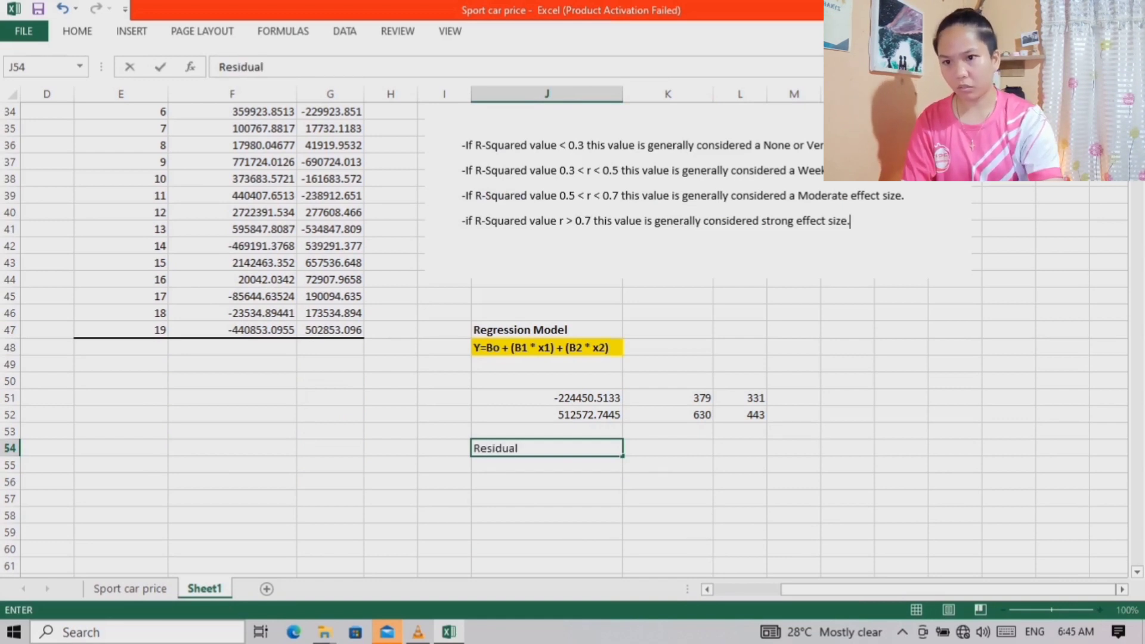
{"action": "key", "text": "Return"}
Enter the residual definition "The dependent variable - to the predicted value" in J55
{"action": "type", "text": "The depe"}
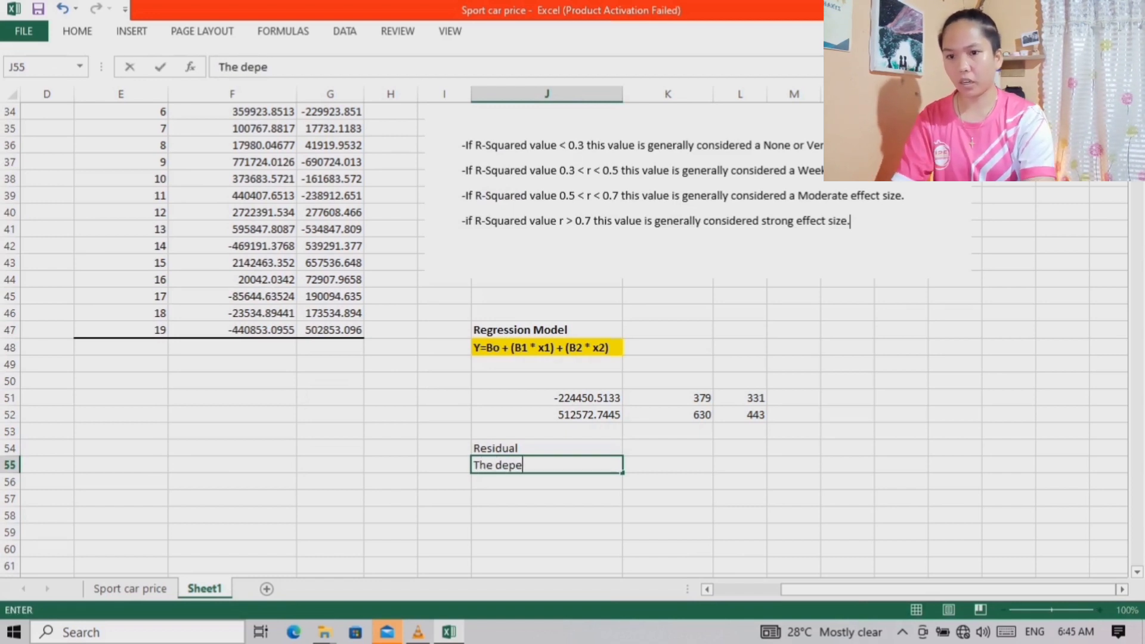
{"action": "type", "text": "ndent "}
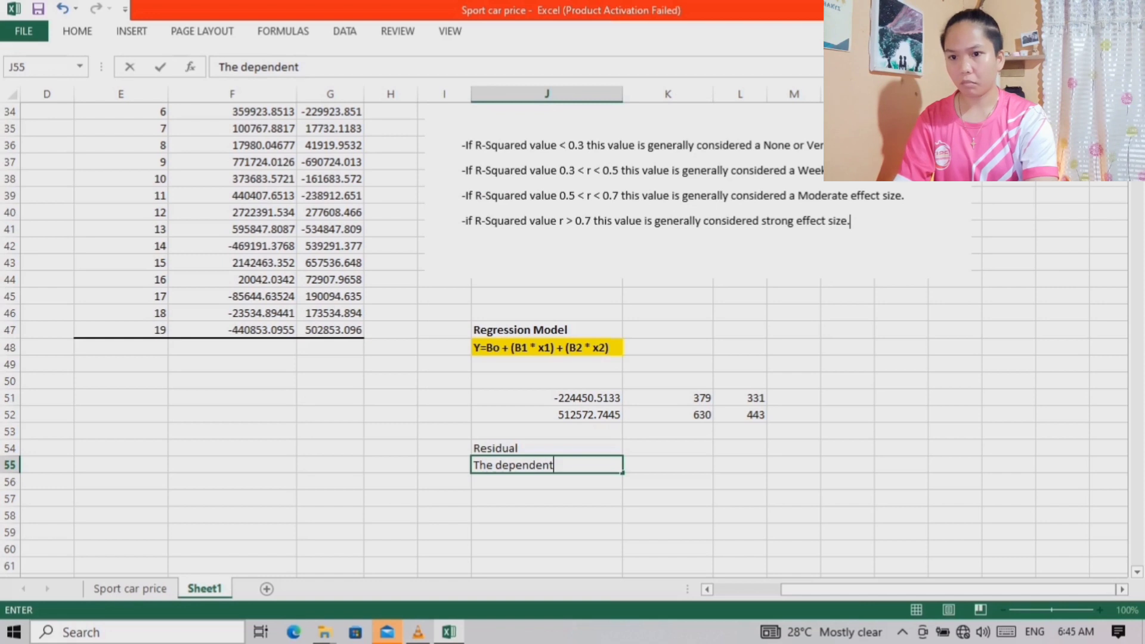
{"action": "type", "text": "var"}
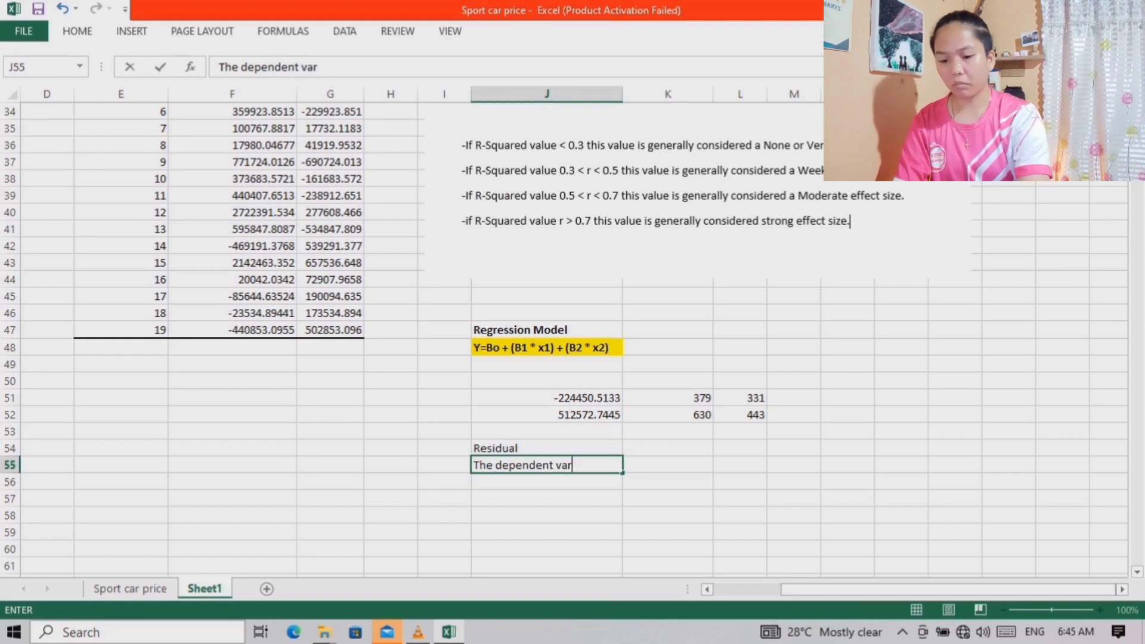
{"action": "type", "text": "iable - "}
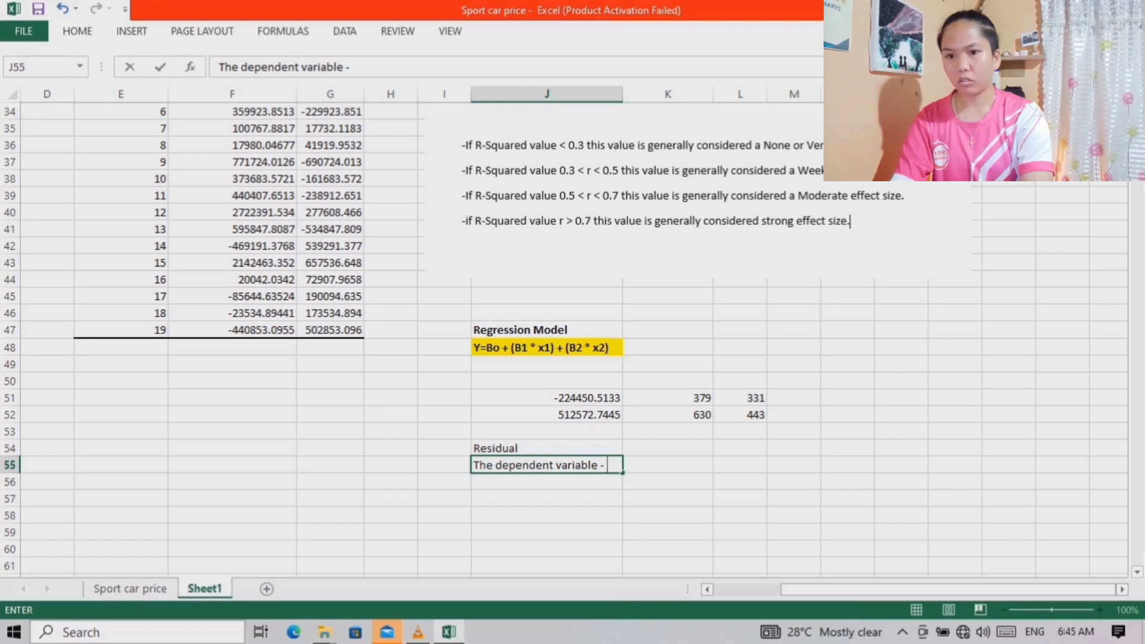
{"action": "type", "text": "to"}
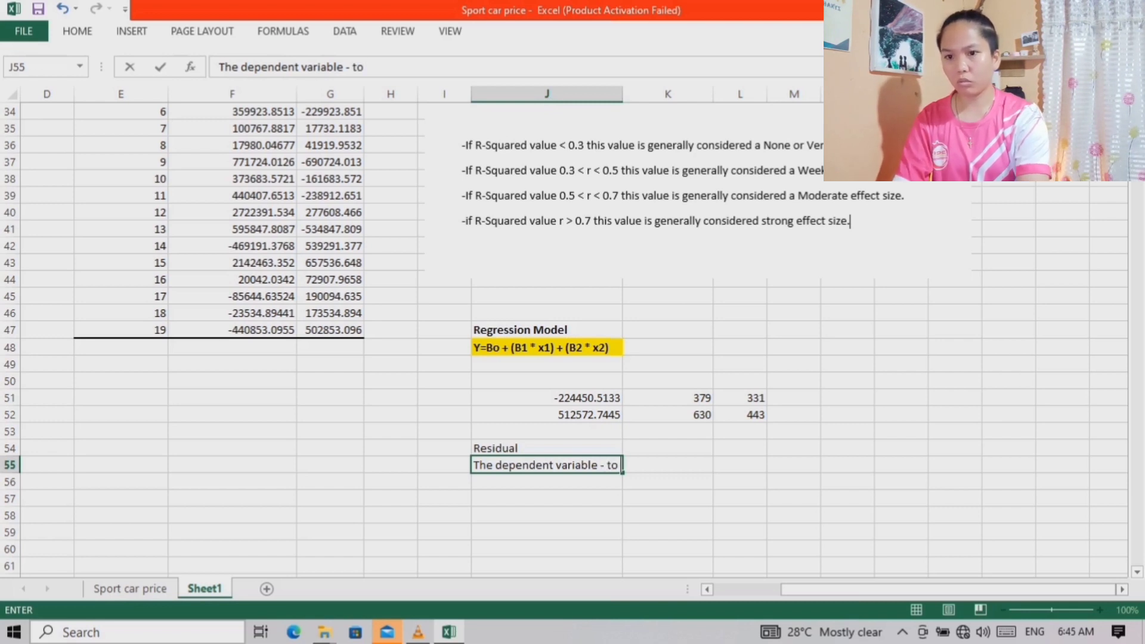
{"action": "type", "text": " the "}
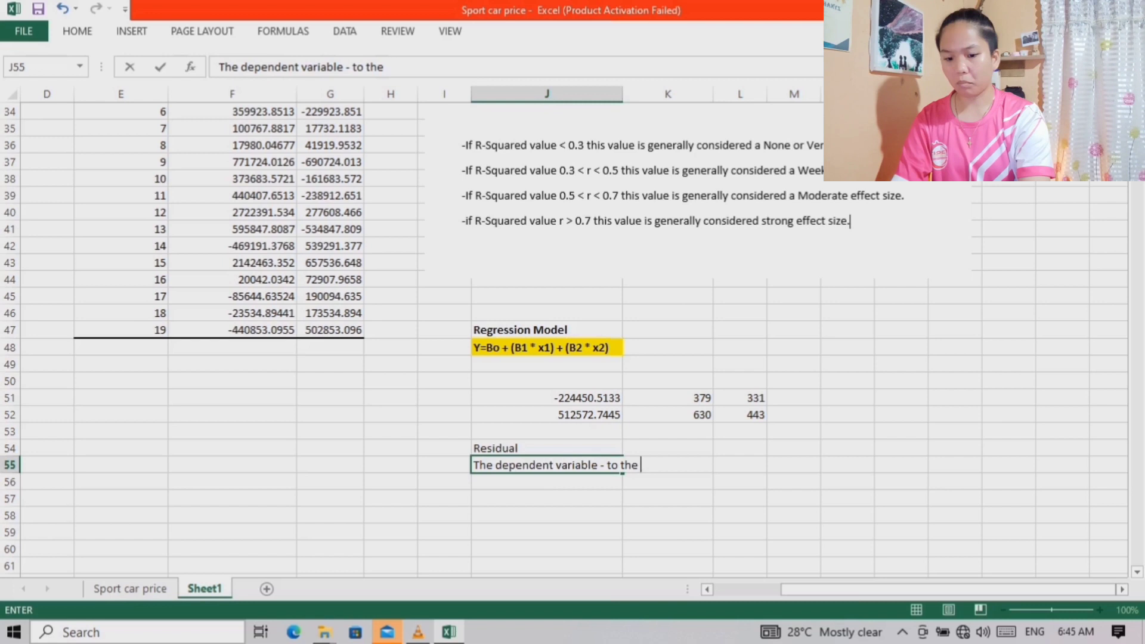
{"action": "type", "text": "predic"}
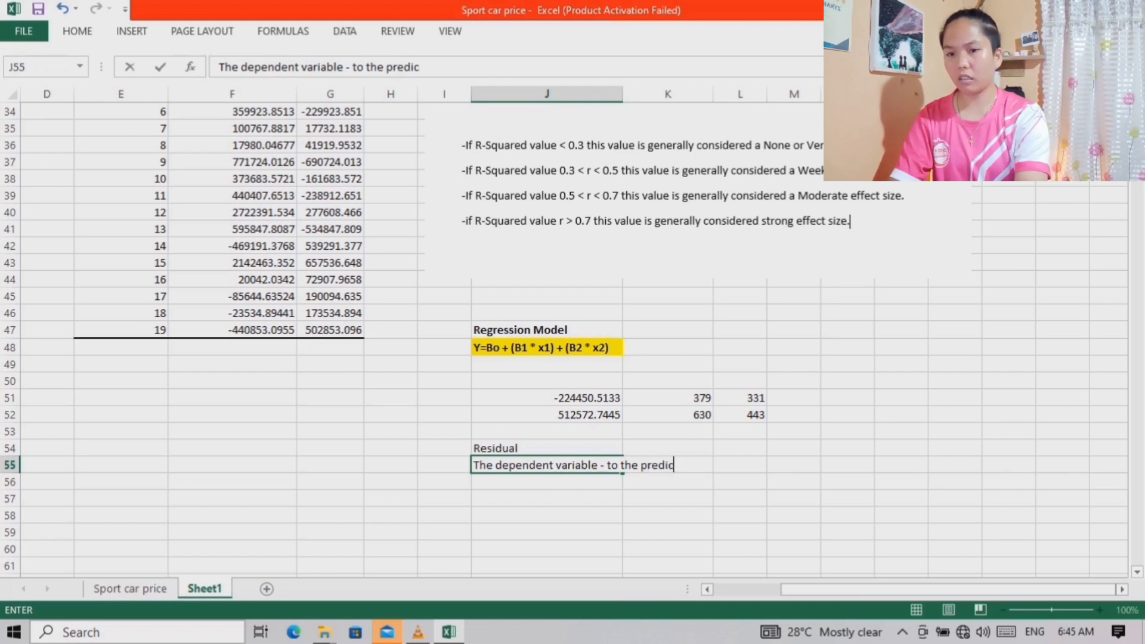
{"action": "type", "text": "ted value"}
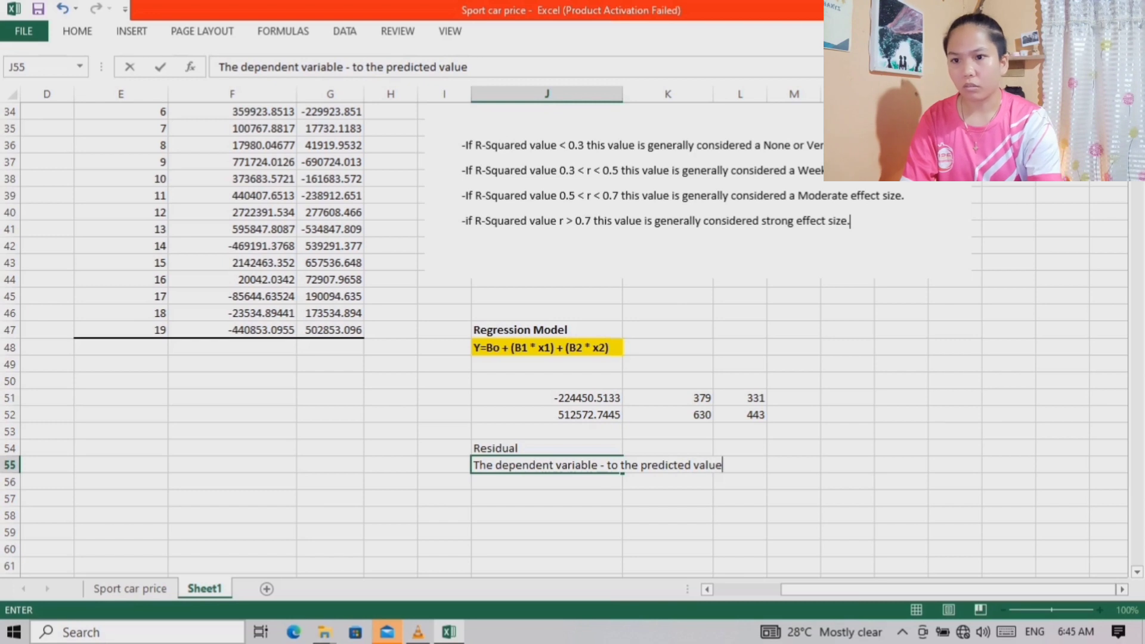
{"action": "key", "text": "Return"}
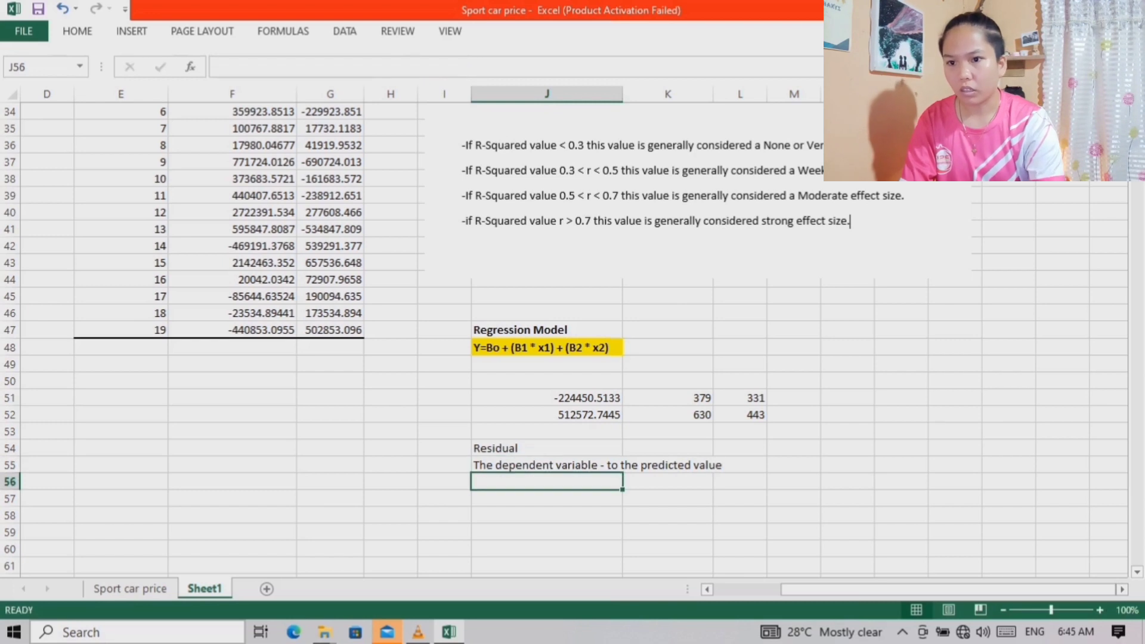
Make the residual heading and its definition in J54:J55 bold
{"action": "left_click_drag", "start_coordinate": [547, 449], "coordinate": [546, 465]}
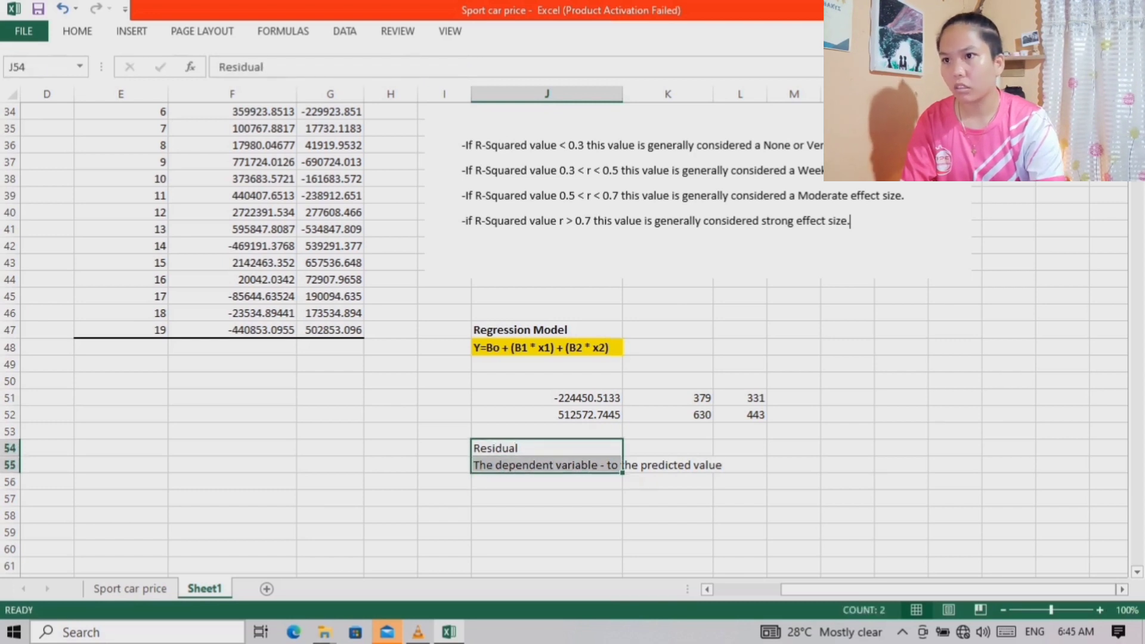
{"action": "left_click", "coordinate": [77, 31]}
{"action": "left_click", "coordinate": [143, 86]}
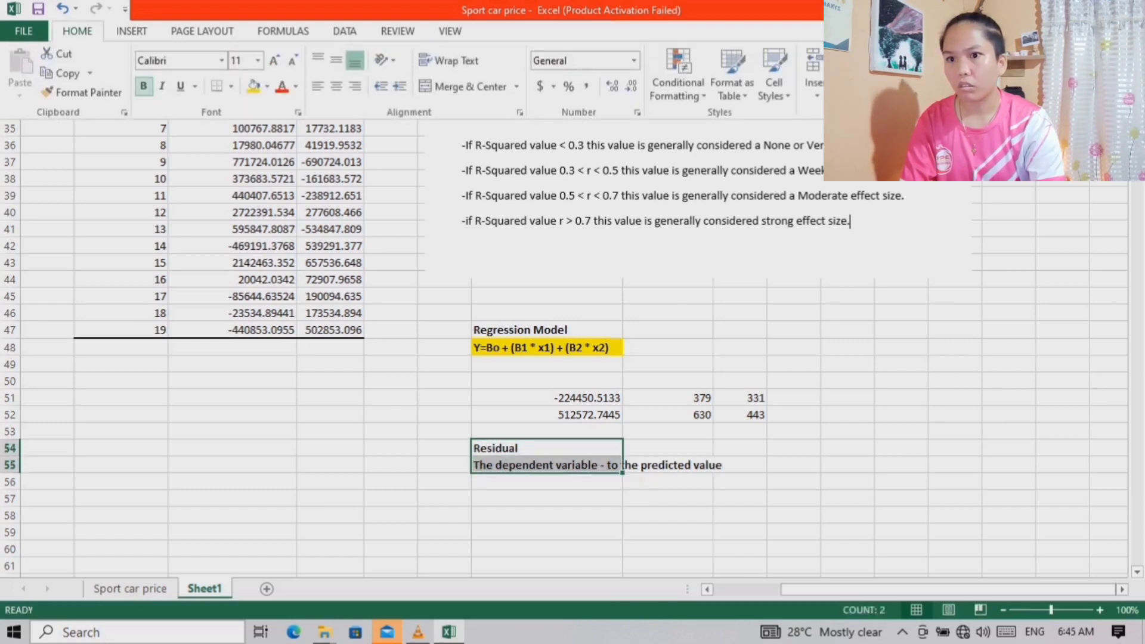
Widen column J to fit the residual definition text and fill J55 with yellow
{"action": "left_click", "coordinate": [547, 465]}
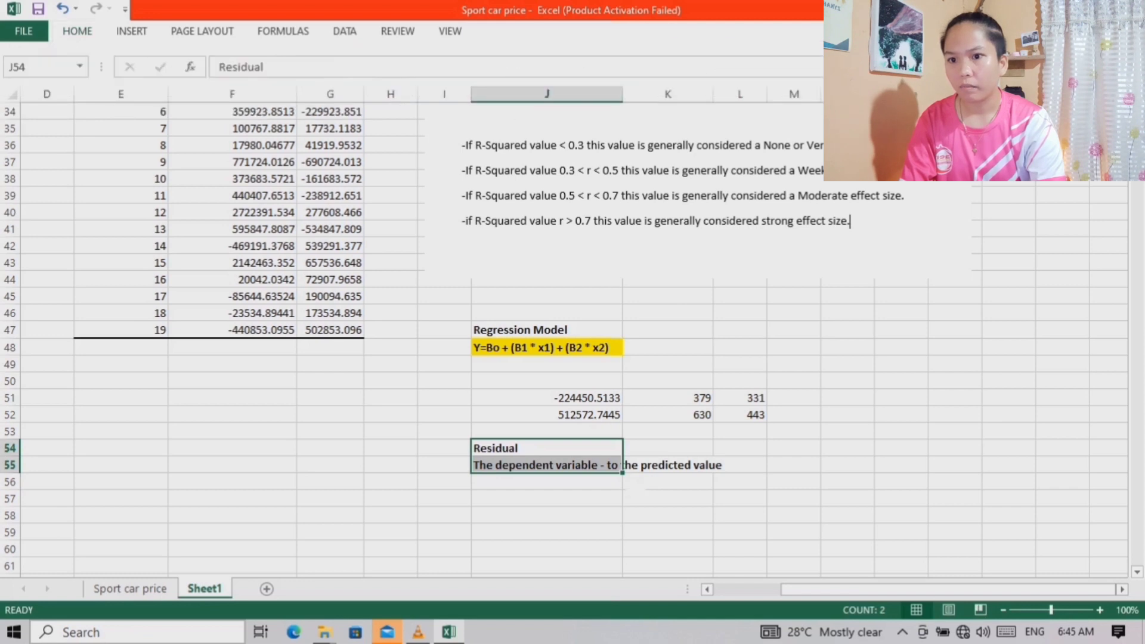
{"action": "left_click", "coordinate": [546, 465]}
{"action": "left_click", "coordinate": [546, 499]}
{"action": "left_click", "coordinate": [546, 465]}
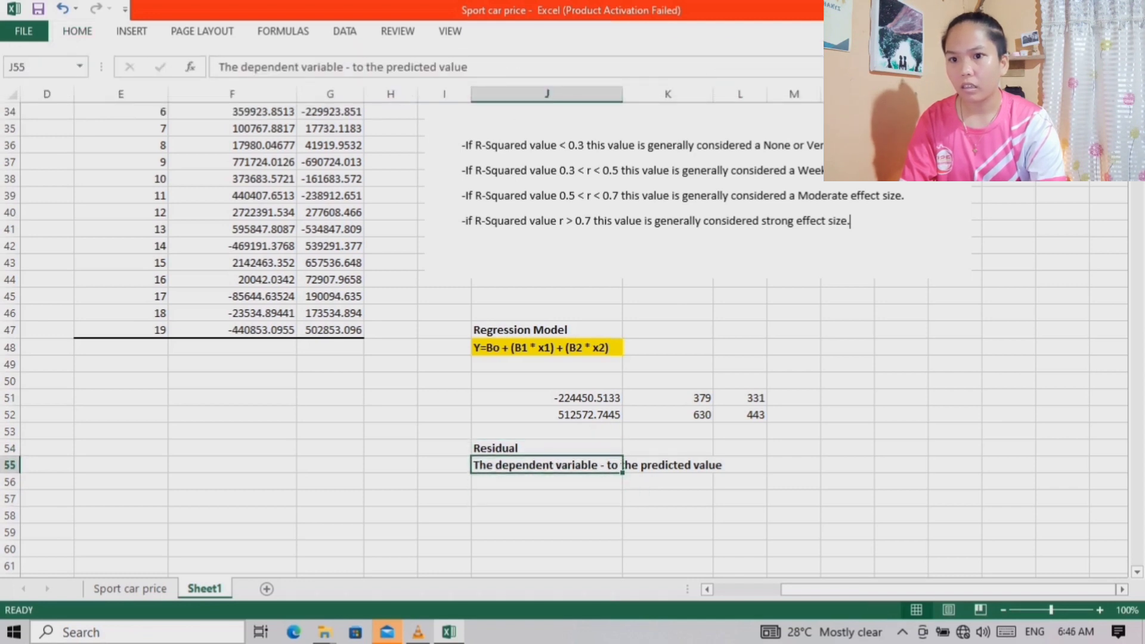
{"action": "left_click_drag", "start_coordinate": [622, 93], "coordinate": [742, 93]}
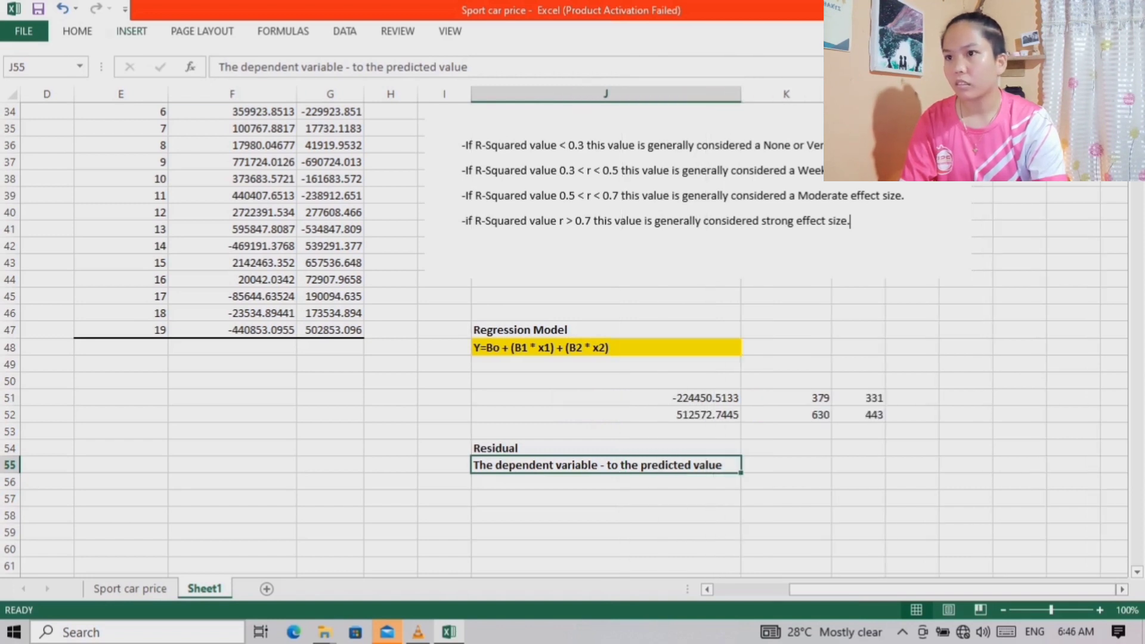
{"action": "left_click", "coordinate": [77, 31]}
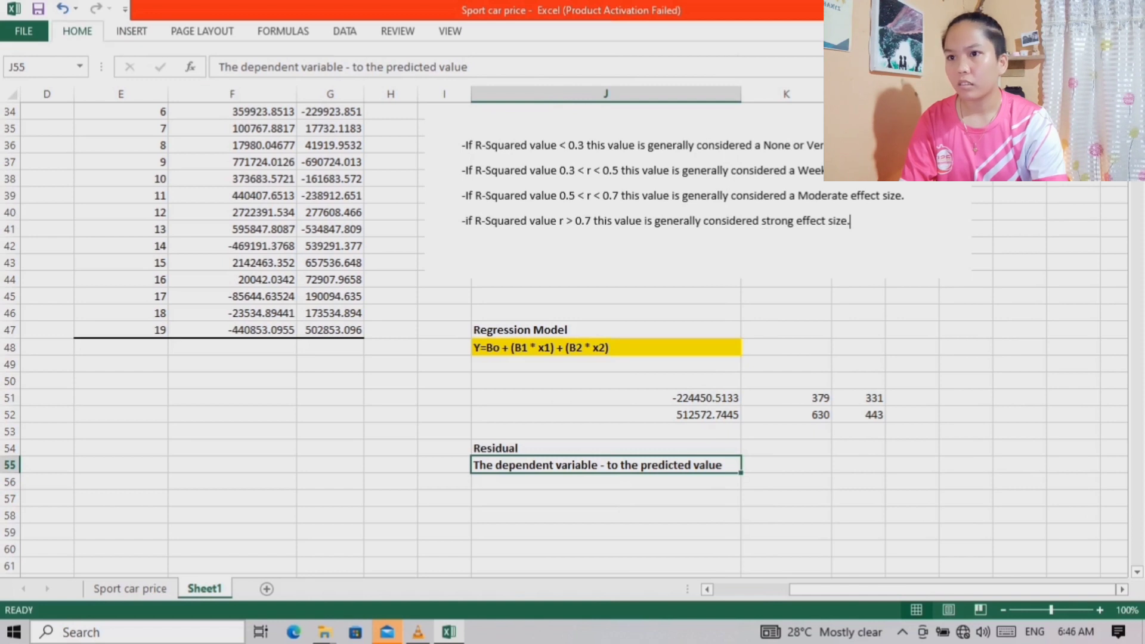
{"action": "left_click", "coordinate": [253, 87]}
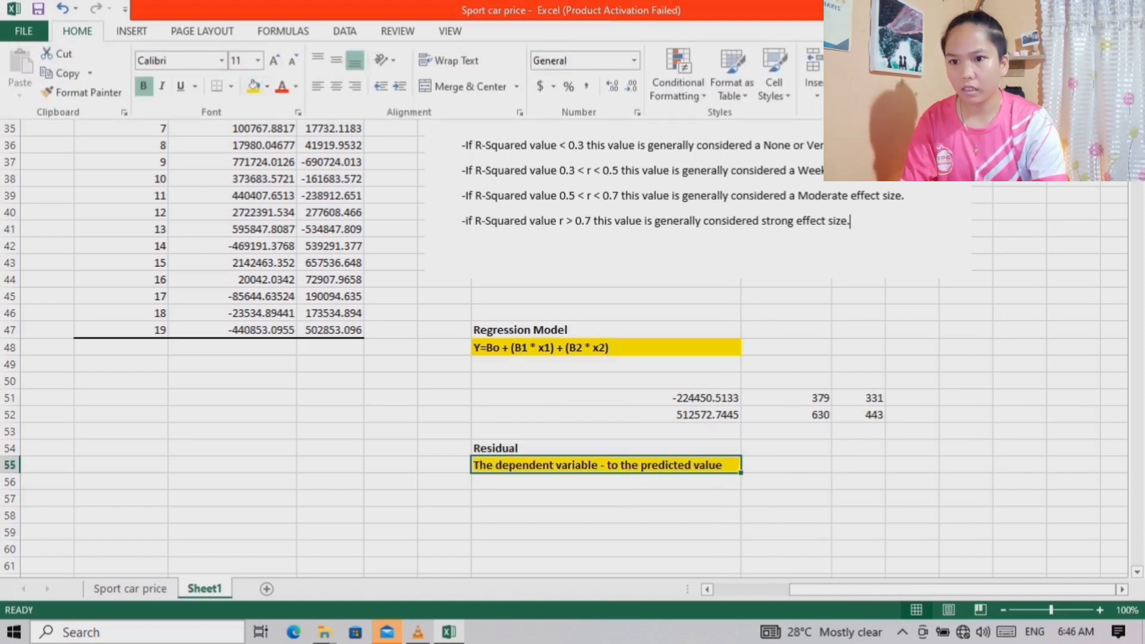
Begin the first residual formula in J57 with the first car's actual price in A2
{"action": "key", "text": "Down"}
{"action": "key", "text": "Down"}
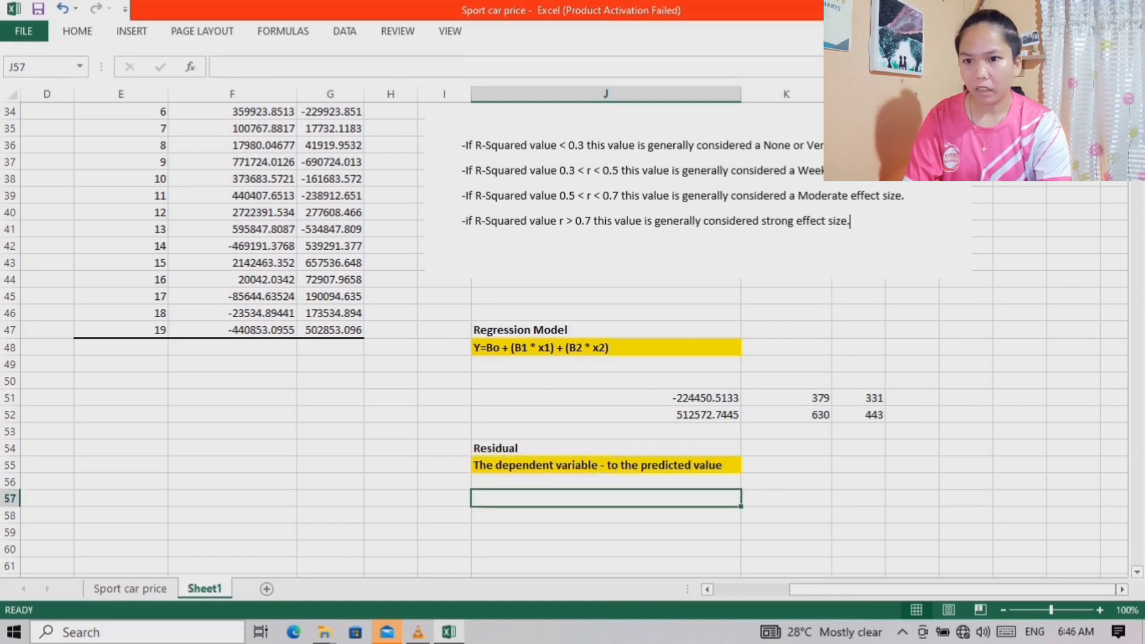
{"action": "scroll", "coordinate": [851, 221], "scroll_direction": "down", "scroll_amount": 2}
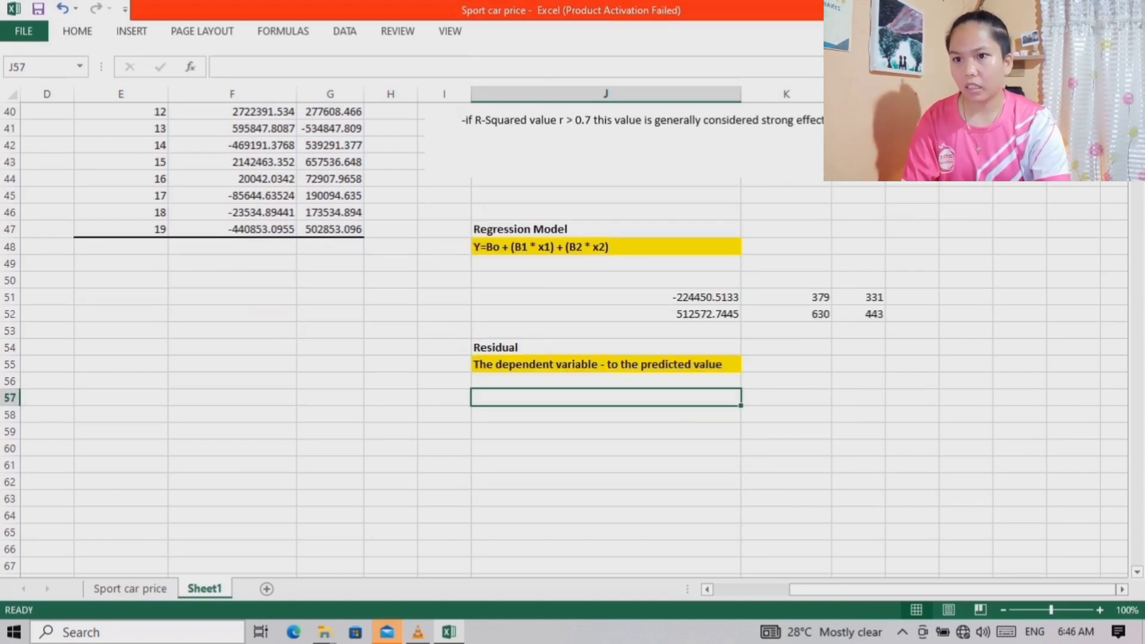
{"action": "scroll", "coordinate": [572, 334], "scroll_direction": "up", "scroll_amount": 7}
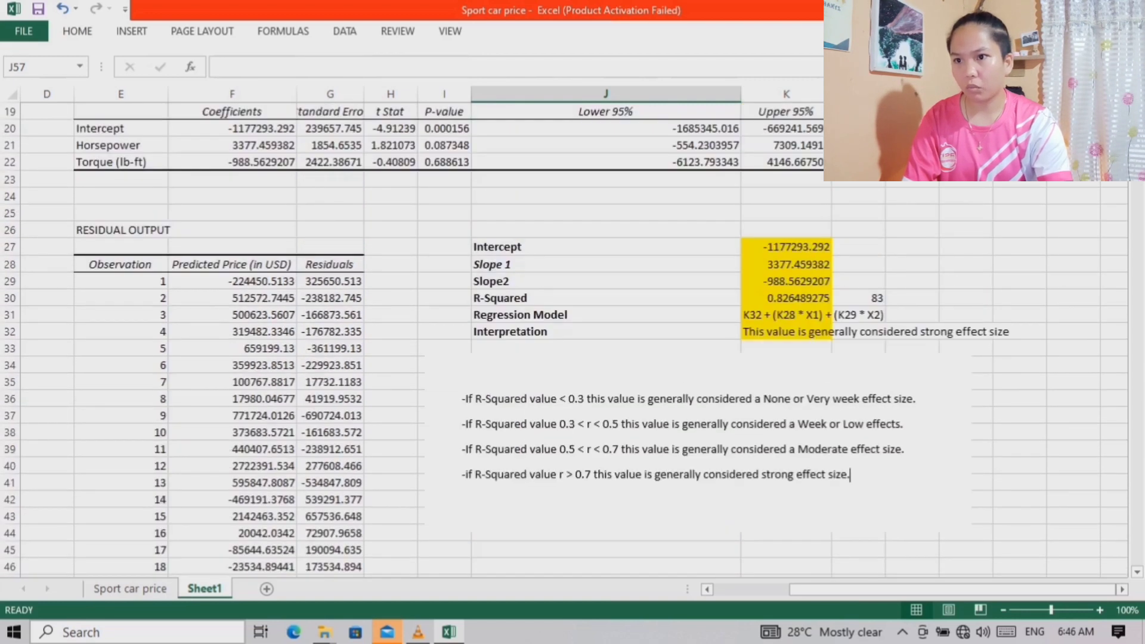
{"action": "scroll", "coordinate": [572, 340], "scroll_direction": "down", "scroll_amount": 5}
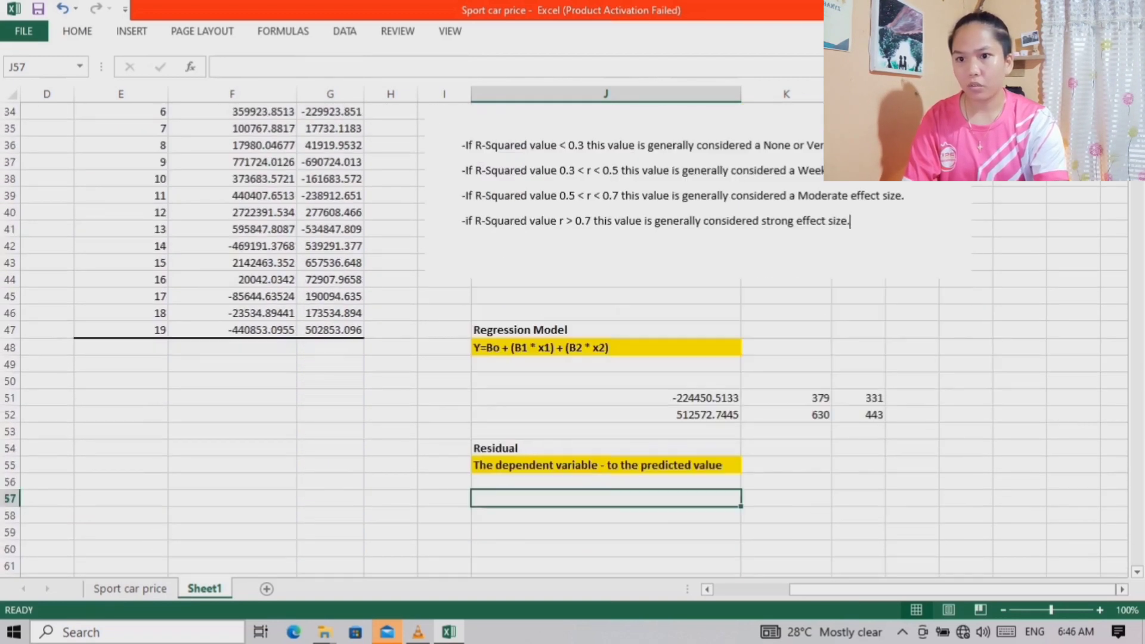
{"action": "double_click", "coordinate": [606, 499]}
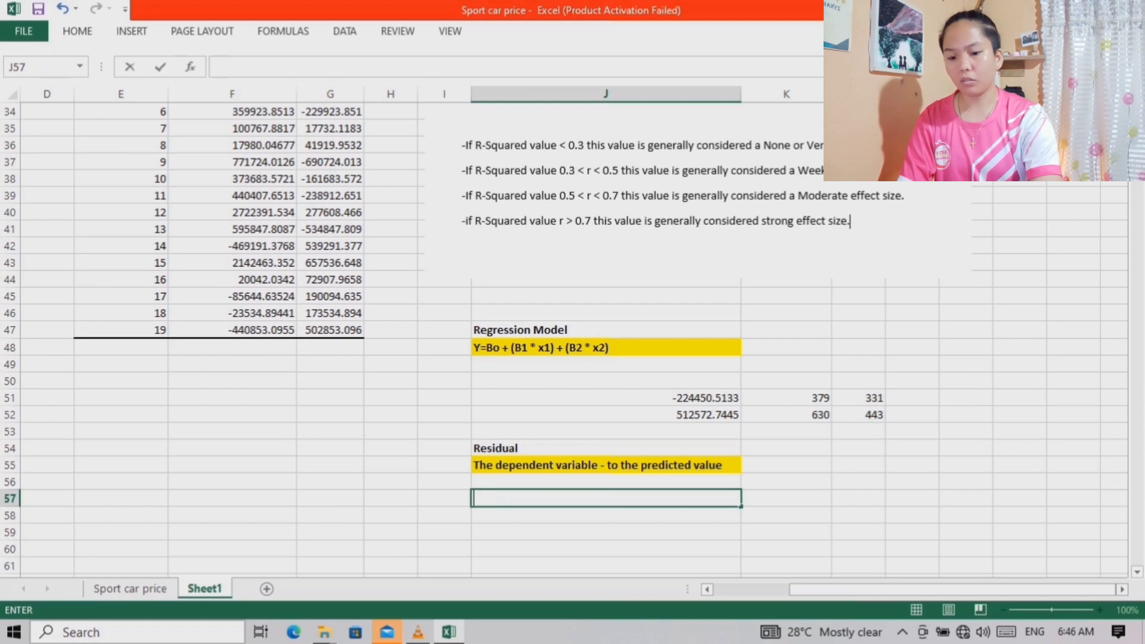
{"action": "type", "text": "="}
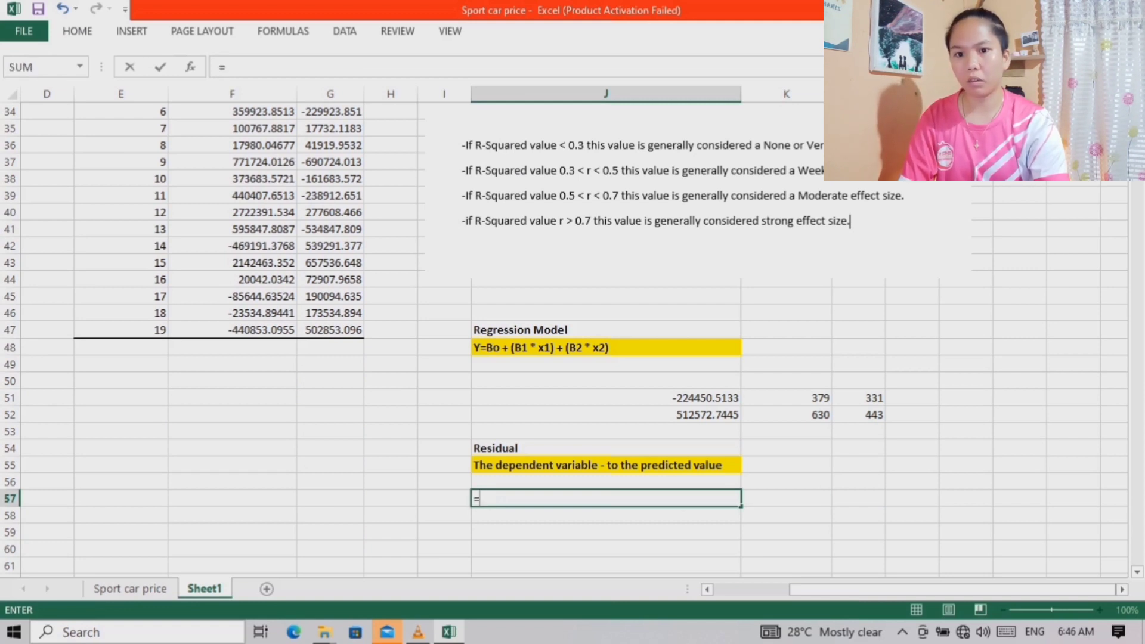
{"action": "left_click_drag", "start_coordinate": [989, 589], "coordinate": [913, 589]}
{"action": "scroll", "coordinate": [602, 358], "scroll_direction": "up", "scroll_amount": 9}
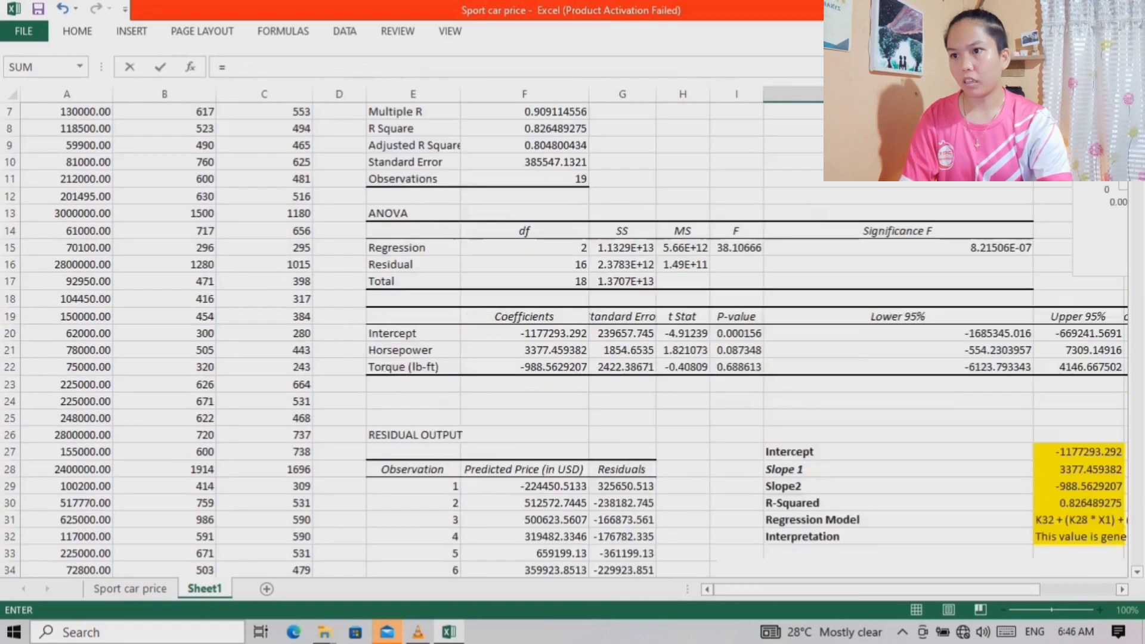
{"action": "scroll", "coordinate": [603, 358], "scroll_direction": "up", "scroll_amount": 2}
{"action": "left_click", "coordinate": [67, 128]}
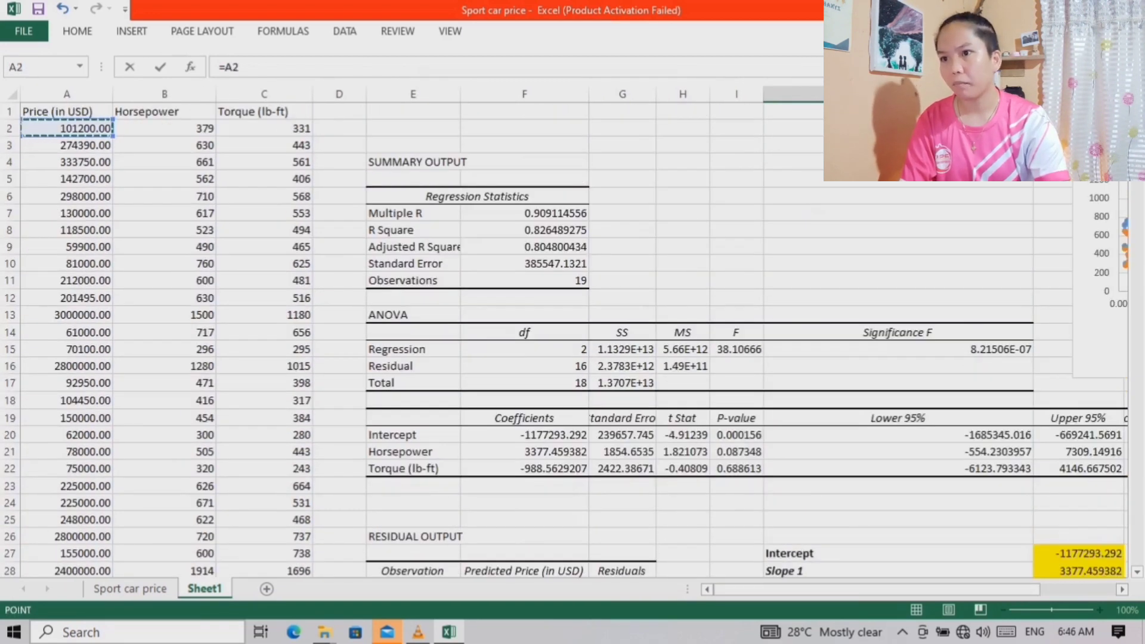
{"action": "key", "text": "Down"}
{"action": "key", "text": "Right"}
{"action": "key", "text": "Down"}
{"action": "left_click", "coordinate": [67, 128]}
{"action": "scroll", "coordinate": [573, 340], "scroll_direction": "down", "scroll_amount": 10}
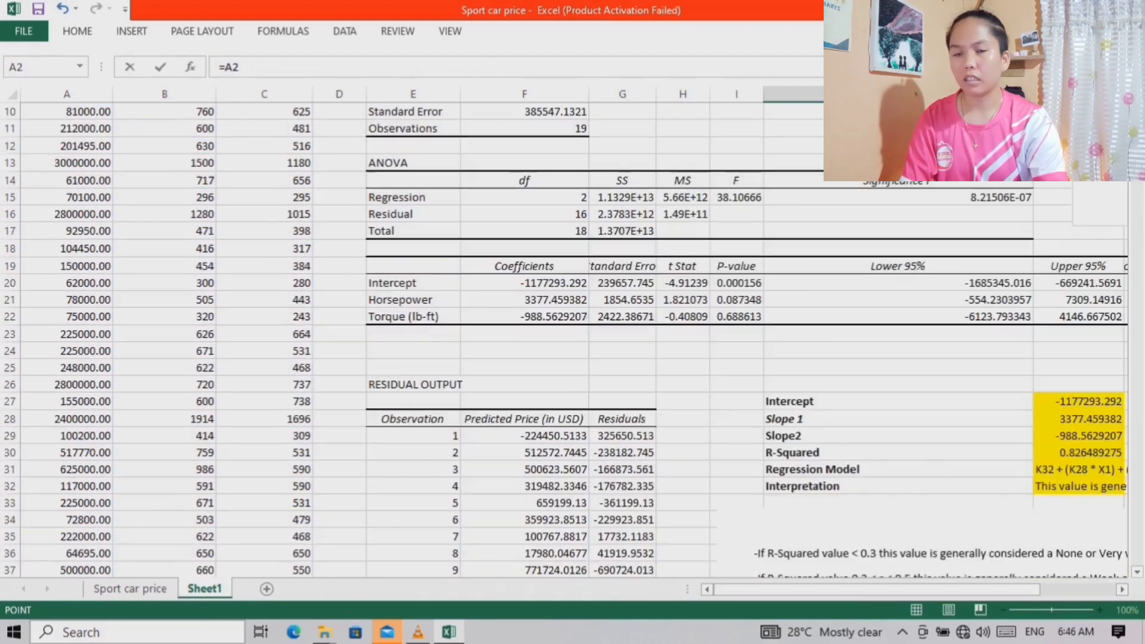
{"action": "scroll", "coordinate": [572, 340], "scroll_direction": "down", "scroll_amount": 3}
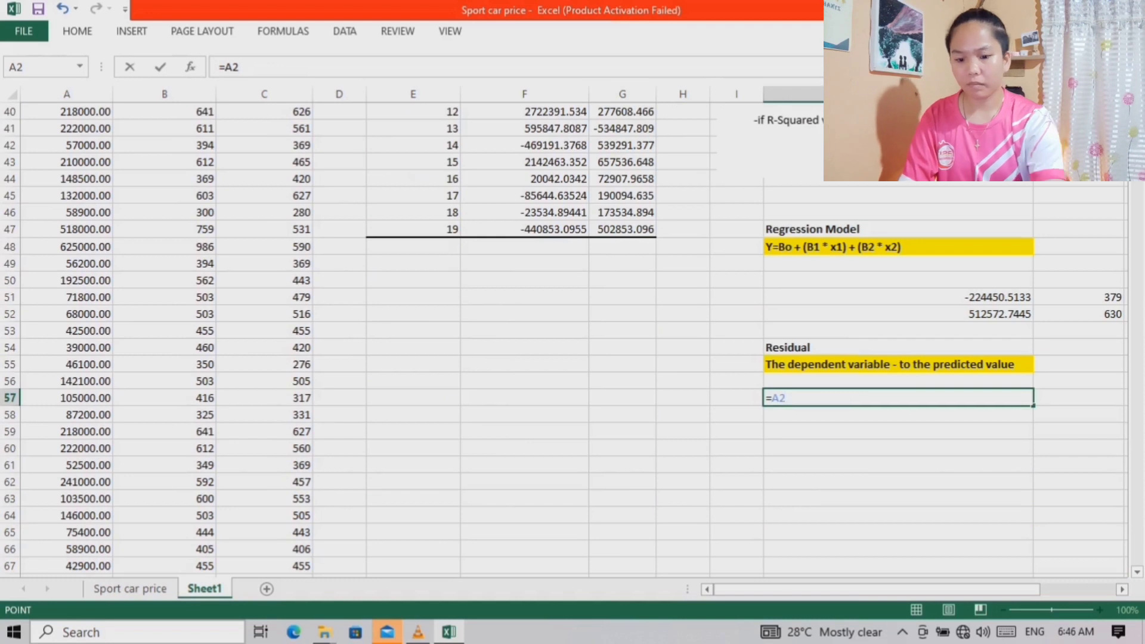
Complete the J57 formula as =A2-J51 by subtracting the first predicted value
{"action": "type", "text": "-"}
{"action": "scroll", "coordinate": [573, 340], "scroll_direction": "up", "scroll_amount": 2}
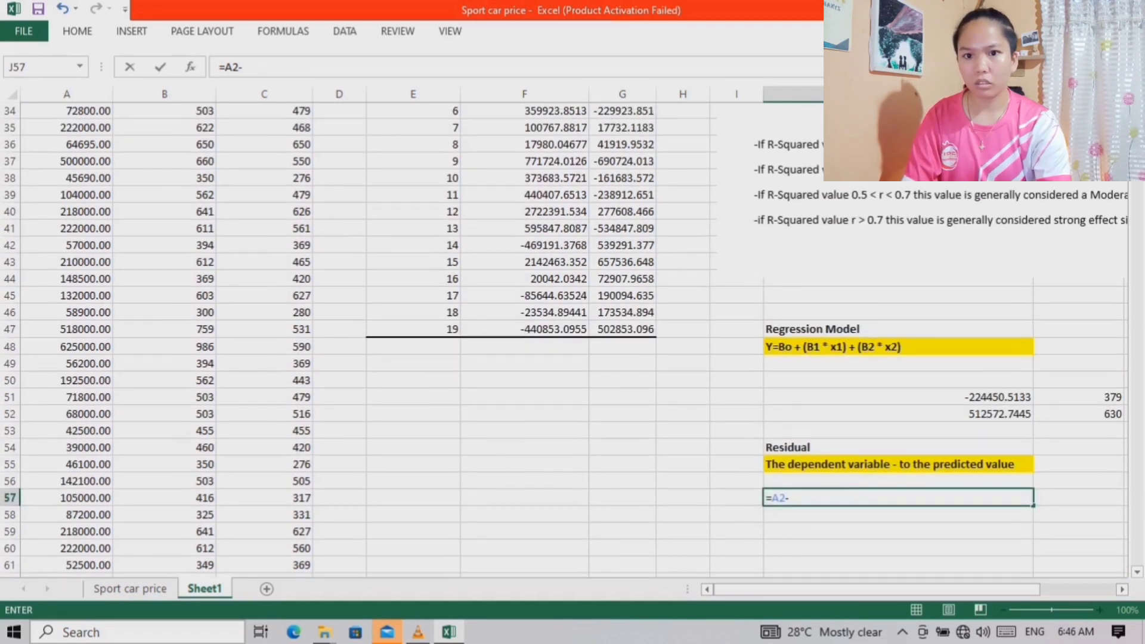
{"action": "scroll", "coordinate": [573, 340], "scroll_direction": "right", "scroll_amount": 2}
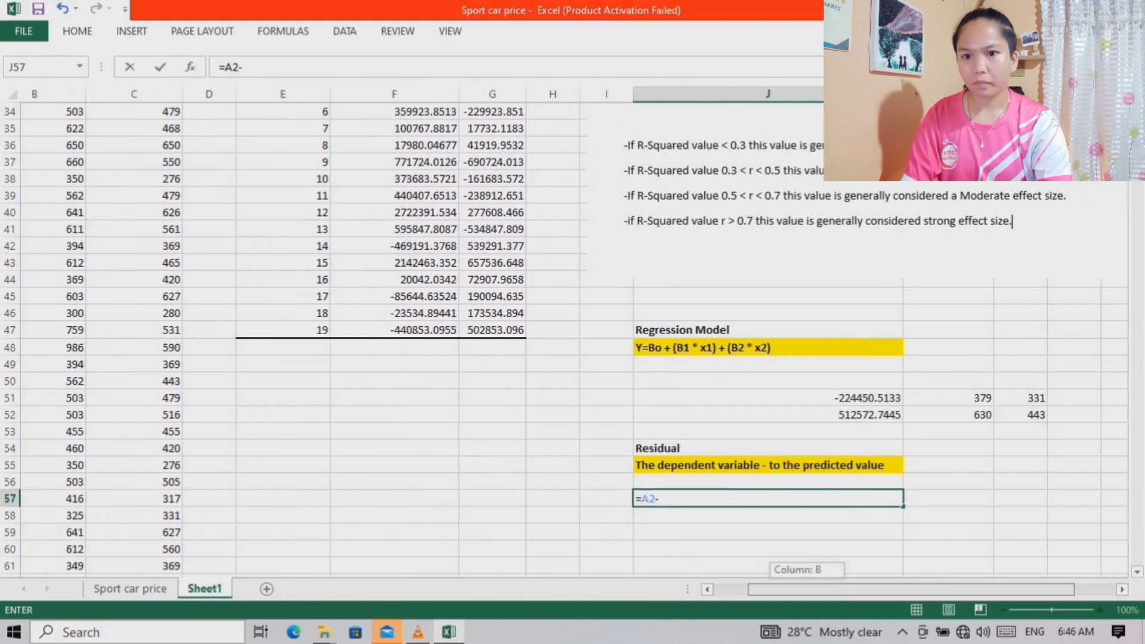
{"action": "scroll", "coordinate": [572, 340], "scroll_direction": "up", "scroll_amount": 1}
{"action": "scroll", "coordinate": [573, 340], "scroll_direction": "down", "scroll_amount": 2}
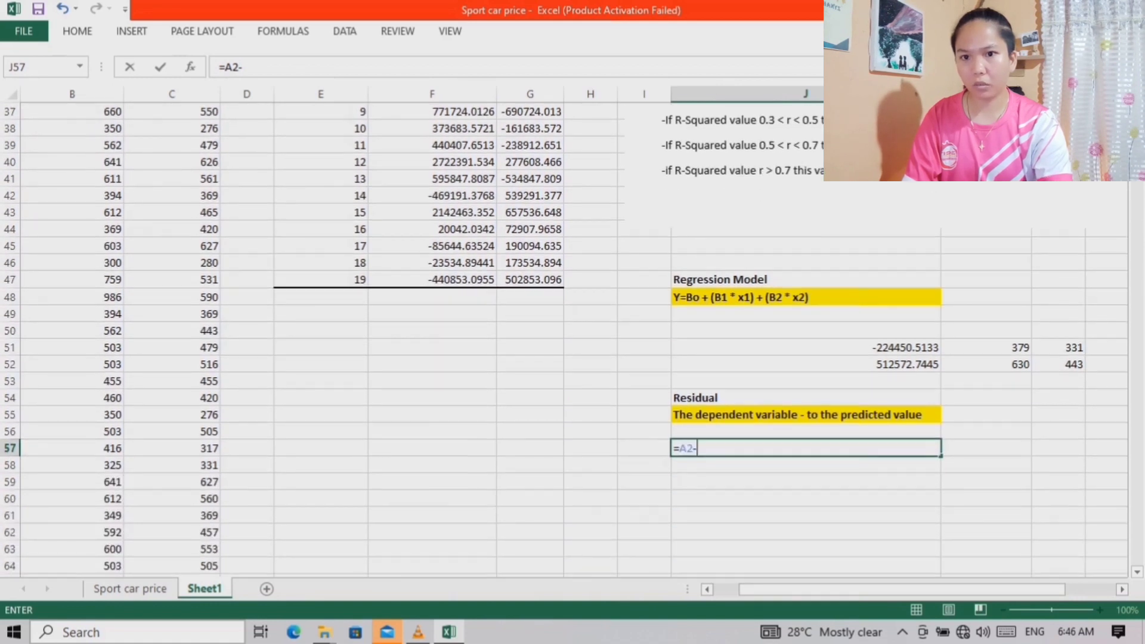
{"action": "left_click", "coordinate": [805, 348]}
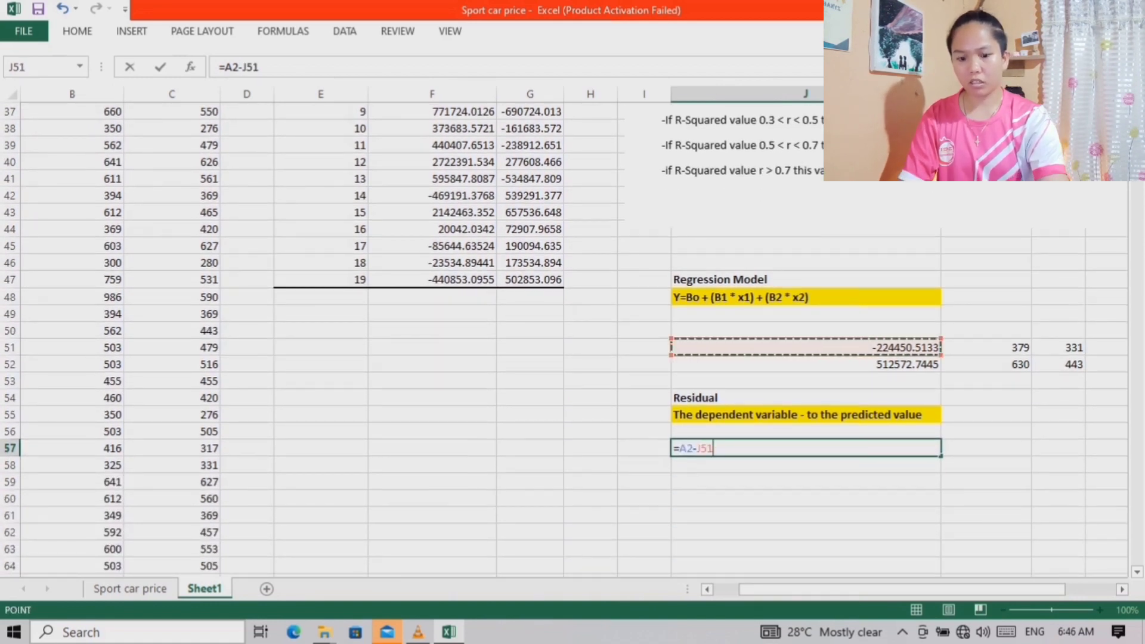
{"action": "key", "text": "Return"}
Set the residual in J57 to three decimal places and compare it with observation 1 in the residual output
{"action": "scroll", "coordinate": [572, 340], "scroll_direction": "down", "scroll_amount": 1}
{"action": "scroll", "coordinate": [573, 340], "scroll_direction": "right", "scroll_amount": 1}
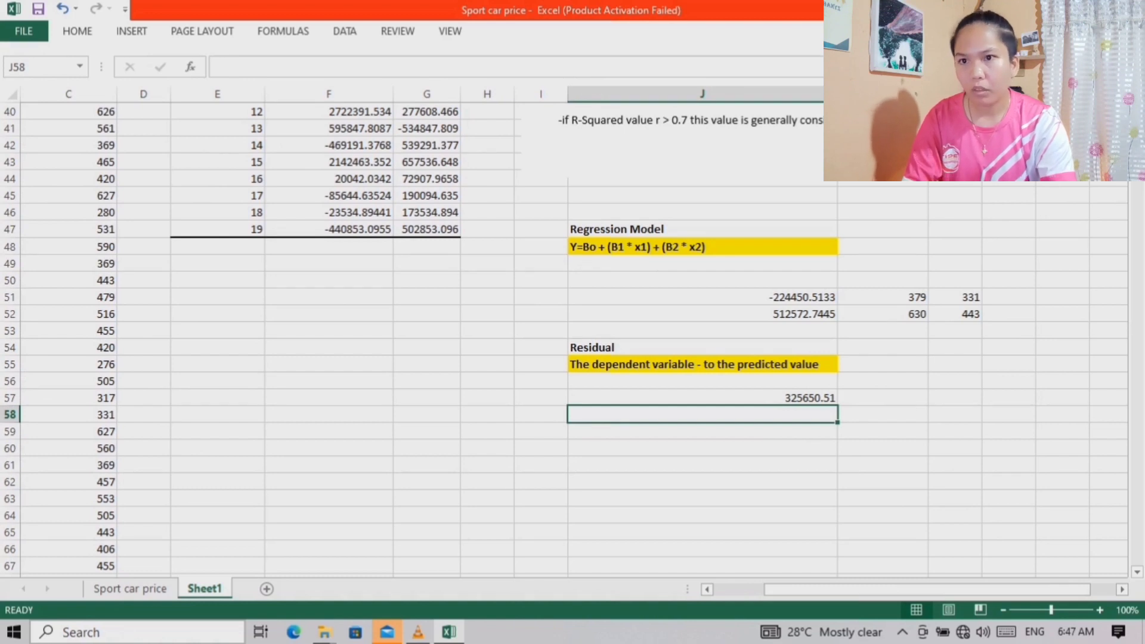
{"action": "scroll", "coordinate": [572, 340], "scroll_direction": "up", "scroll_amount": 1}
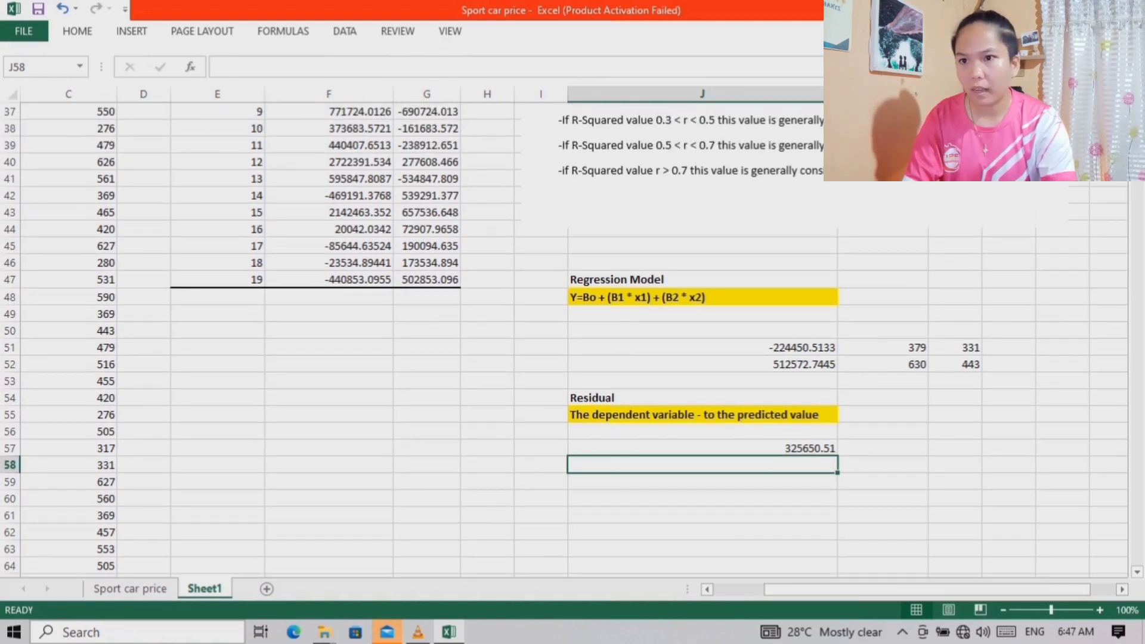
{"action": "scroll", "coordinate": [572, 340], "scroll_direction": "up", "scroll_amount": 4}
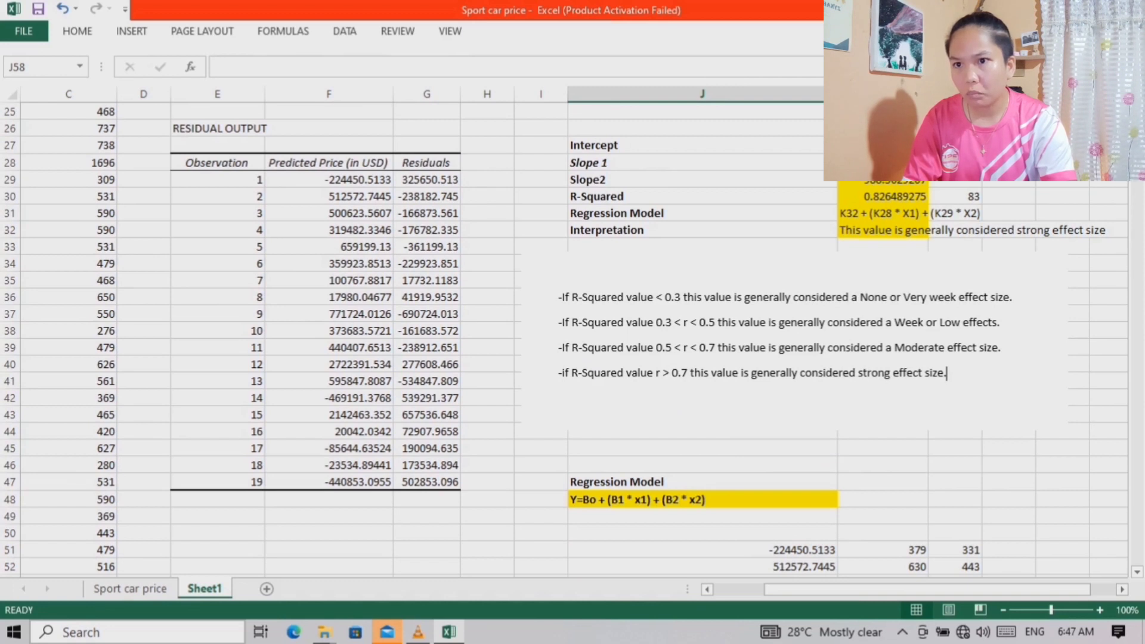
{"action": "scroll", "coordinate": [572, 340], "scroll_direction": "down", "scroll_amount": 2}
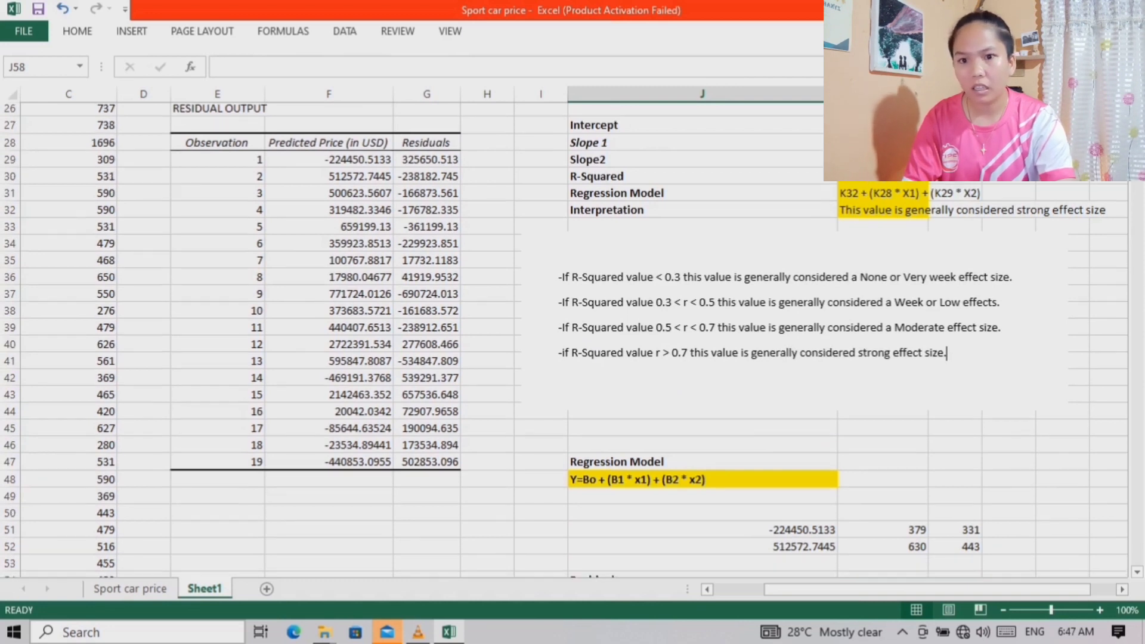
{"action": "scroll", "coordinate": [572, 340], "scroll_direction": "down", "scroll_amount": 2}
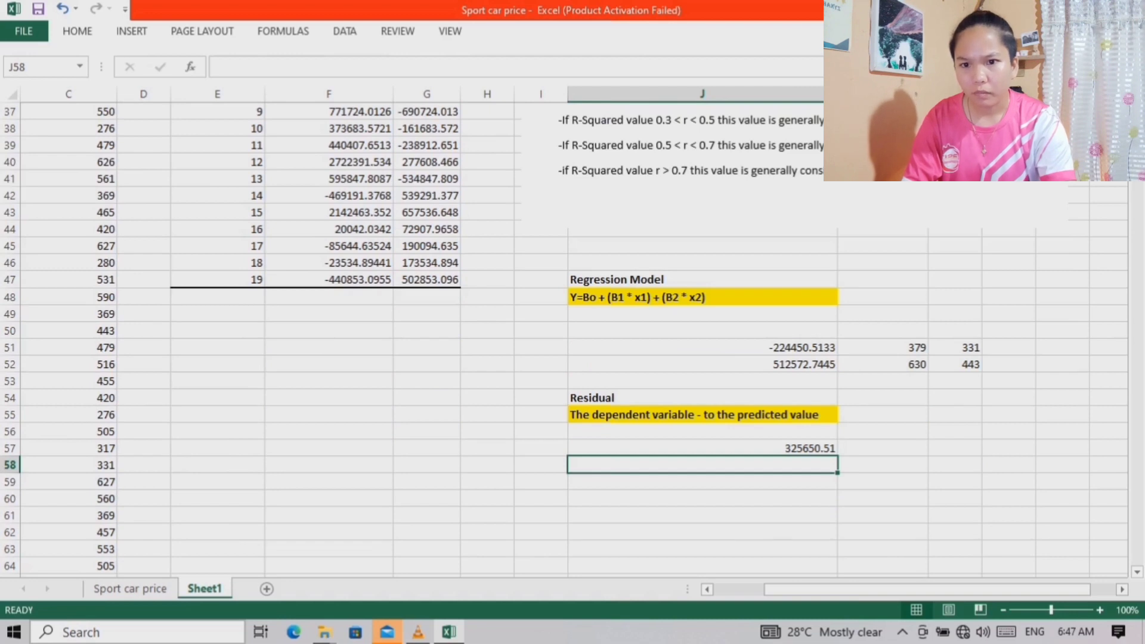
{"action": "left_click", "coordinate": [702, 448]}
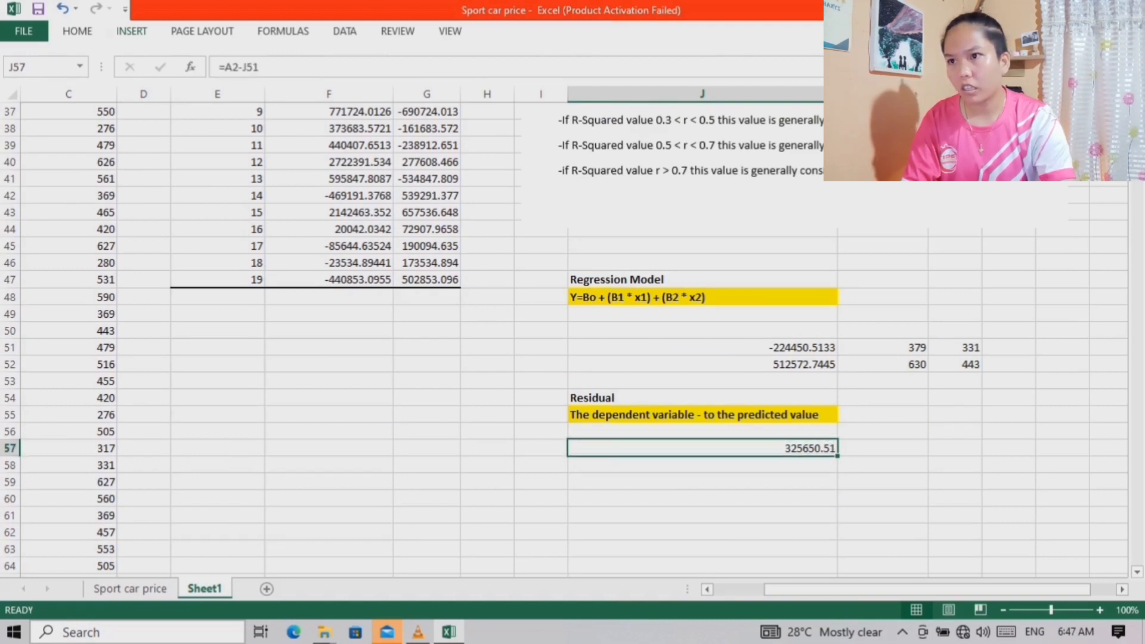
{"action": "left_click", "coordinate": [78, 31]}
{"action": "left_click", "coordinate": [630, 86]}
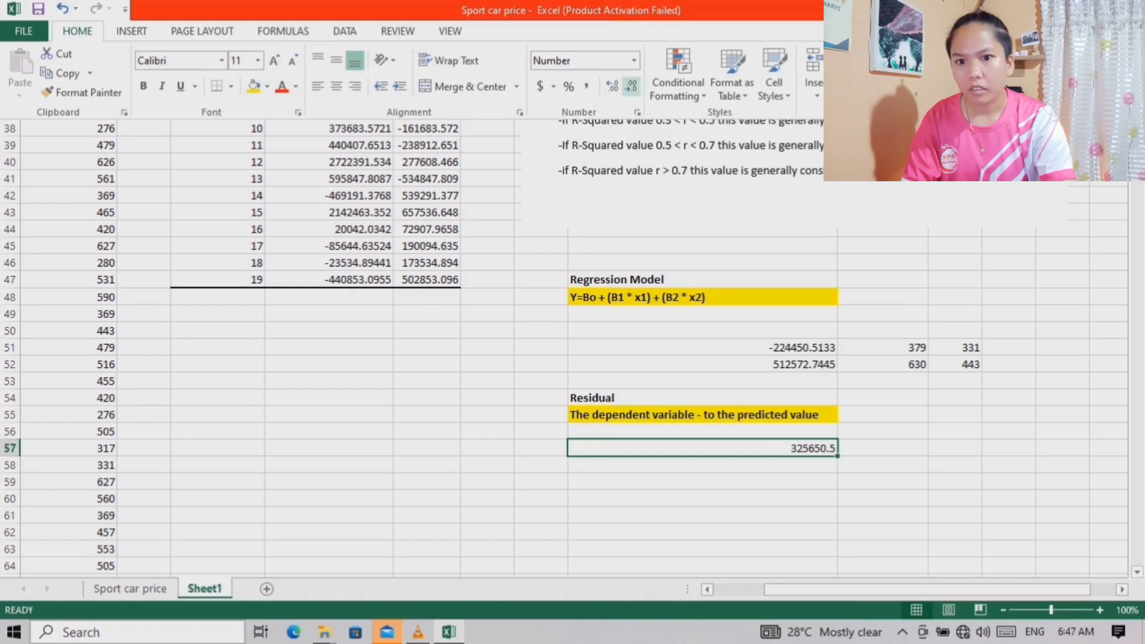
{"action": "left_click", "coordinate": [612, 86]}
{"action": "left_click", "coordinate": [613, 86]}
{"action": "left_click", "coordinate": [613, 86]}
{"action": "left_click", "coordinate": [631, 86]}
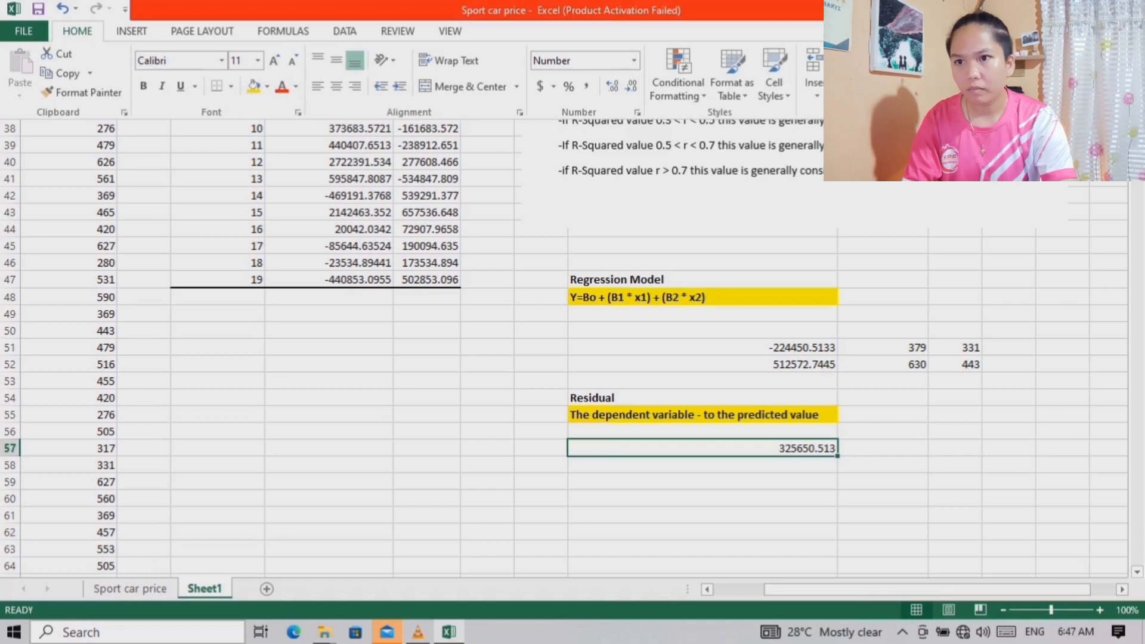
{"action": "left_click", "coordinate": [702, 448]}
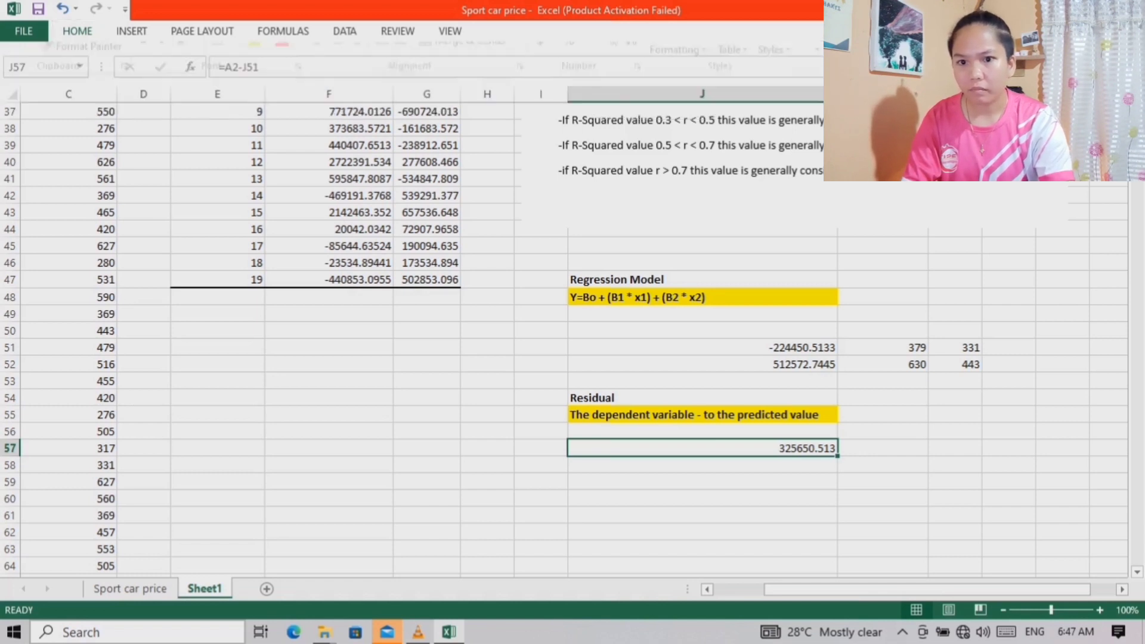
{"action": "scroll", "coordinate": [703, 447], "scroll_direction": "up", "scroll_amount": 4}
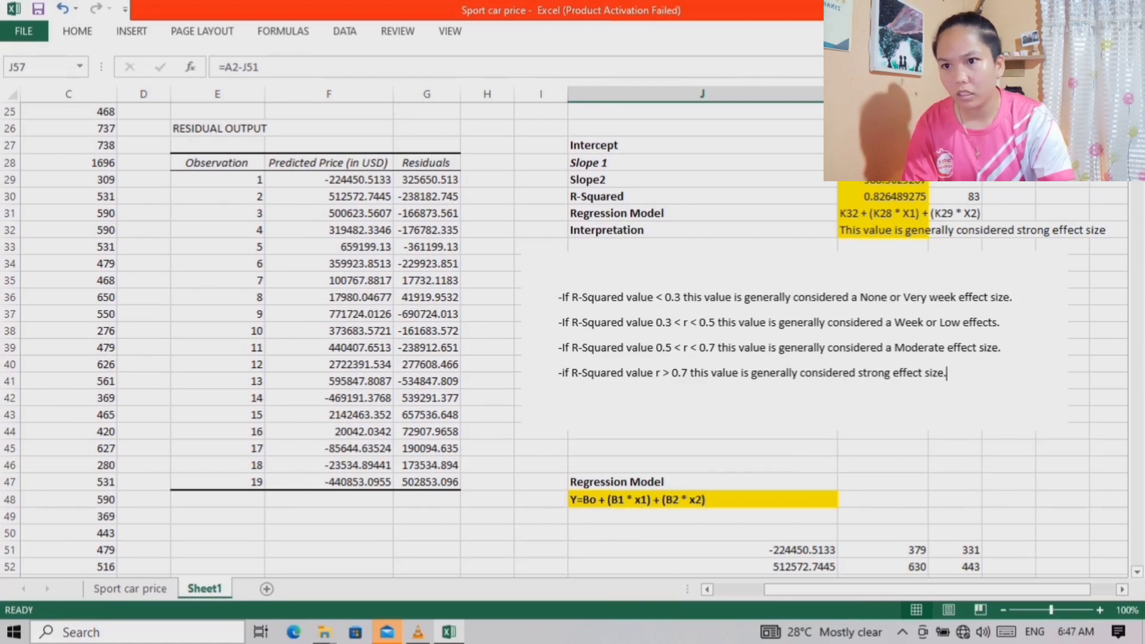
{"action": "scroll", "coordinate": [702, 447], "scroll_direction": "down", "scroll_amount": 4}
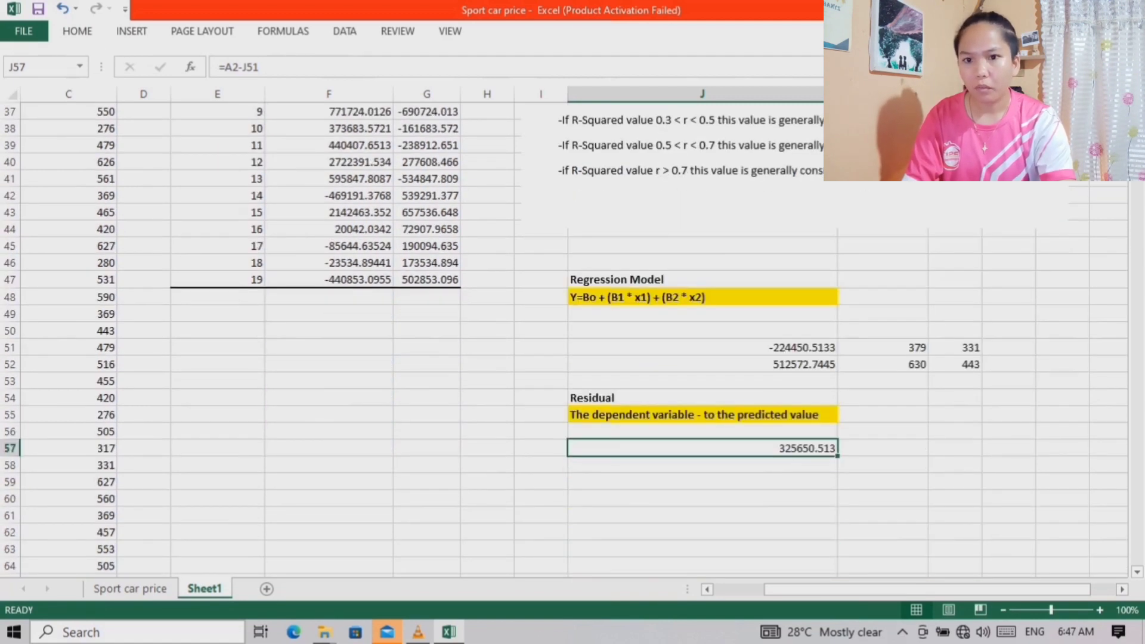
Enter the second residual formula =A3-J52 in J58, using the second car's price and predicted value
{"action": "left_click", "coordinate": [702, 465]}
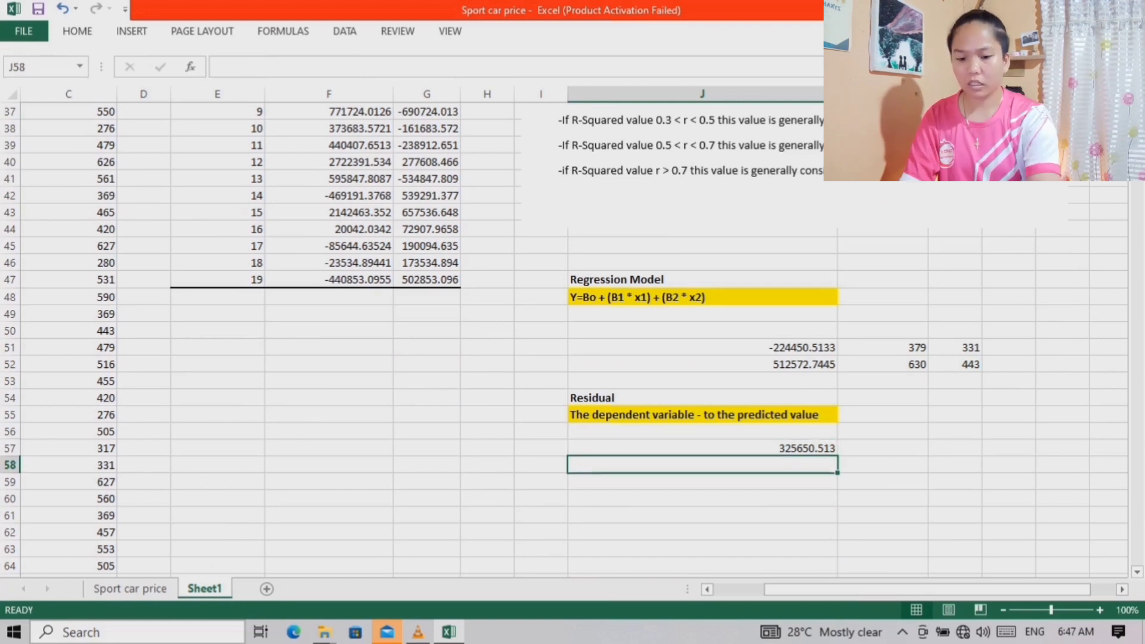
{"action": "type", "text": "="}
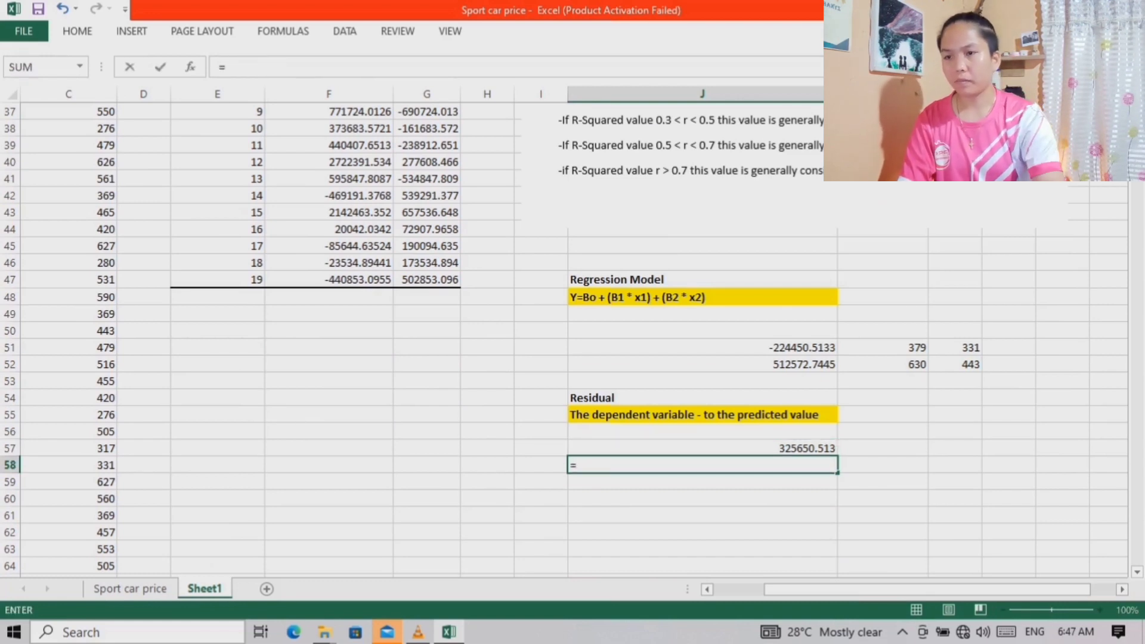
{"action": "scroll", "coordinate": [947, 372], "scroll_direction": "up", "scroll_amount": 4}
{"action": "scroll", "coordinate": [947, 373], "scroll_direction": "left", "scroll_amount": 2}
{"action": "scroll", "coordinate": [947, 372], "scroll_direction": "up", "scroll_amount": 8}
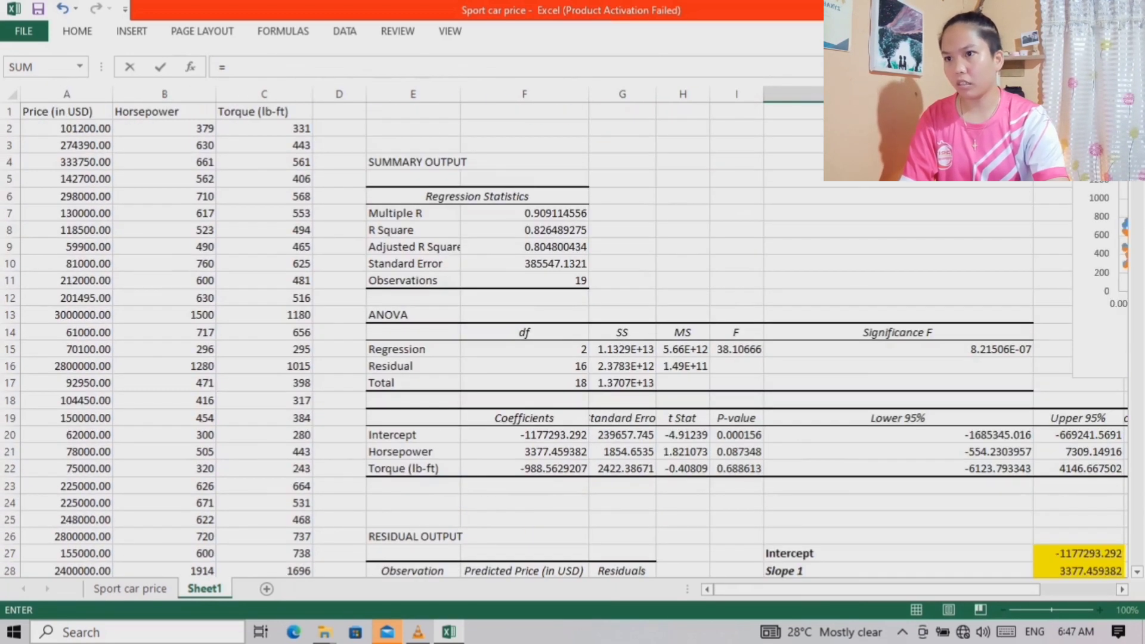
{"action": "left_click", "coordinate": [67, 144]}
{"action": "scroll", "coordinate": [947, 372], "scroll_direction": "down", "scroll_amount": 12}
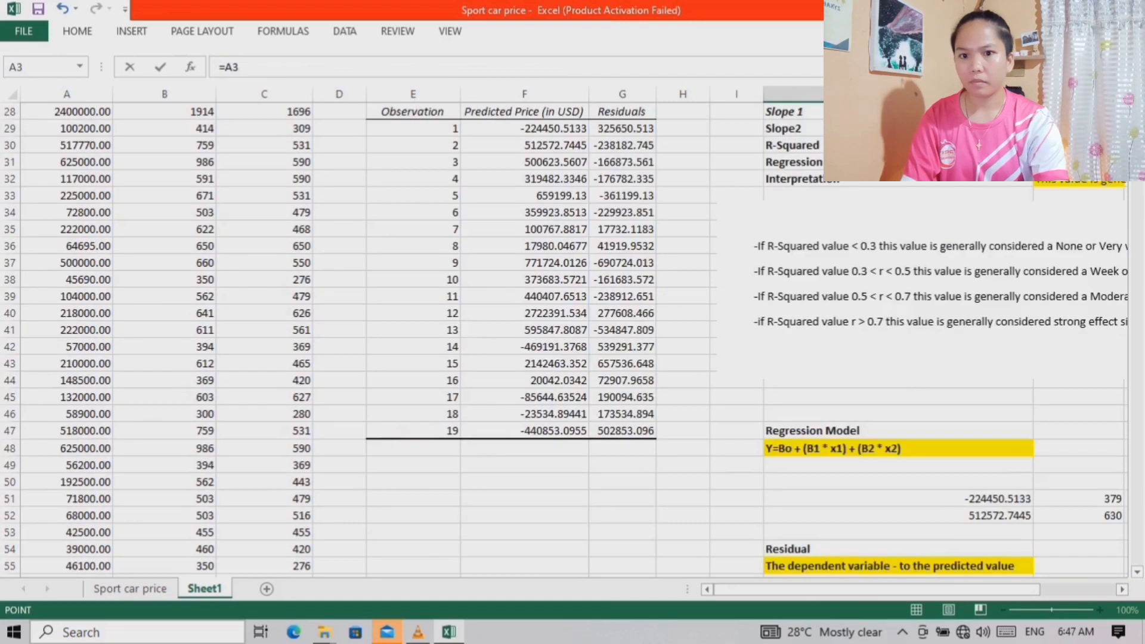
{"action": "type", "text": "-"}
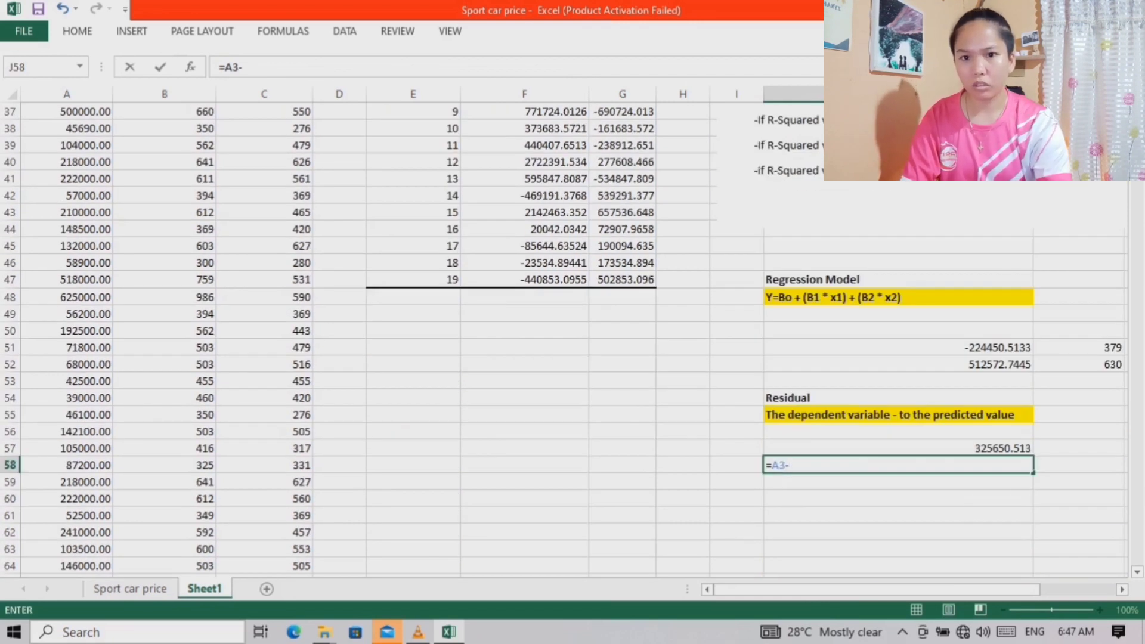
{"action": "left_click", "coordinate": [898, 364]}
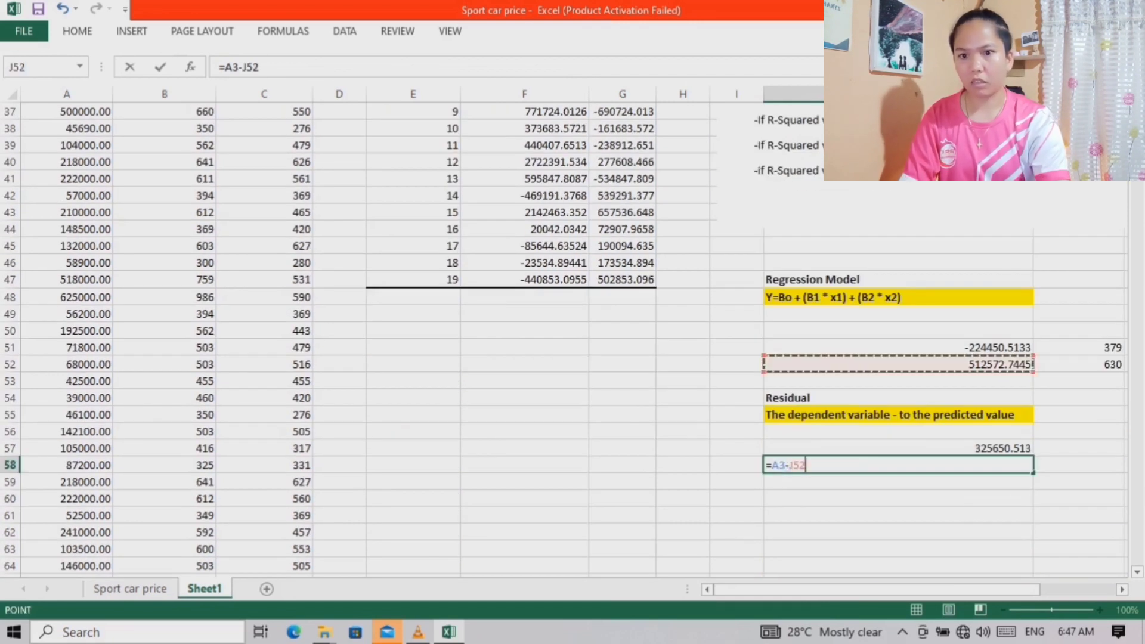
{"action": "key", "text": "Return"}
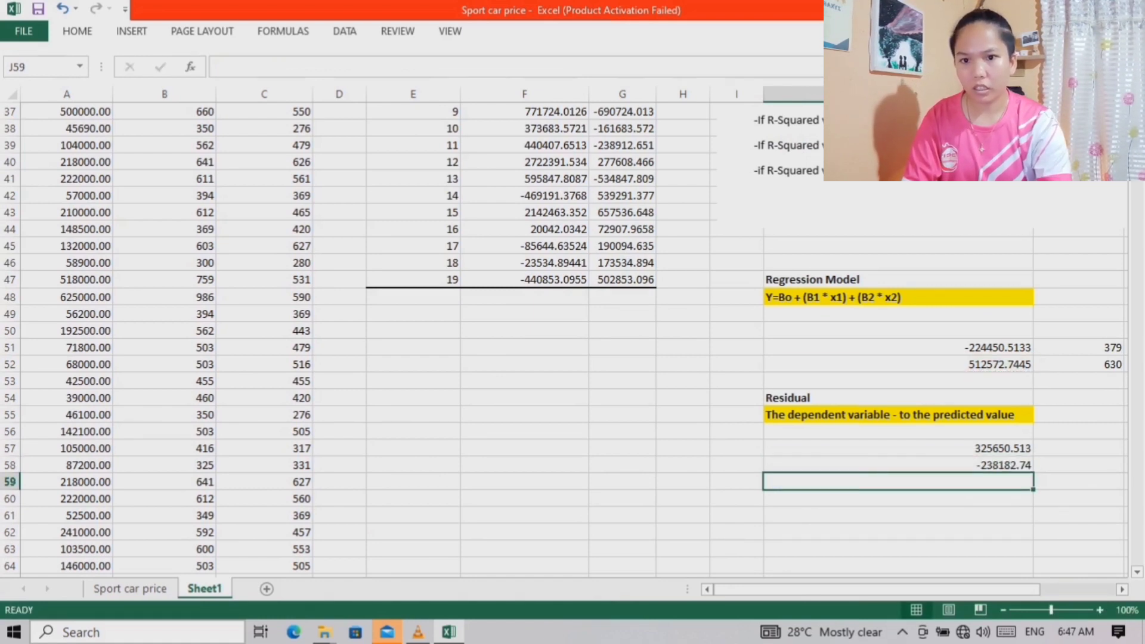
Set the second residual in J58 to display three decimal places
{"action": "left_click_drag", "start_coordinate": [878, 474], "coordinate": [878, 471]}
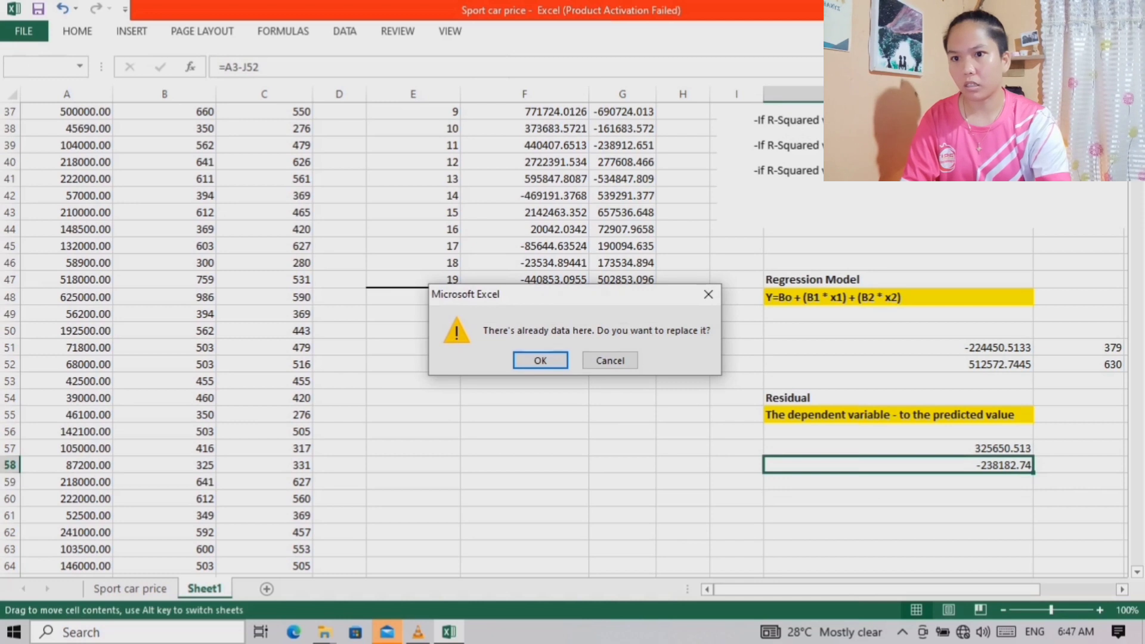
{"action": "left_click", "coordinate": [708, 294]}
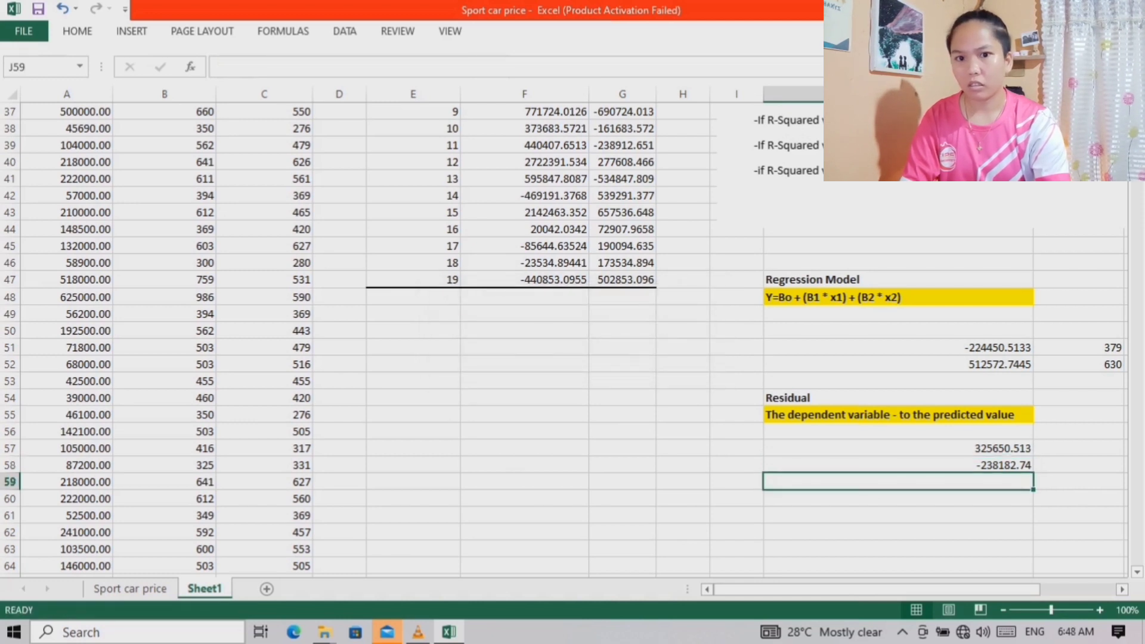
{"action": "left_click", "coordinate": [888, 465]}
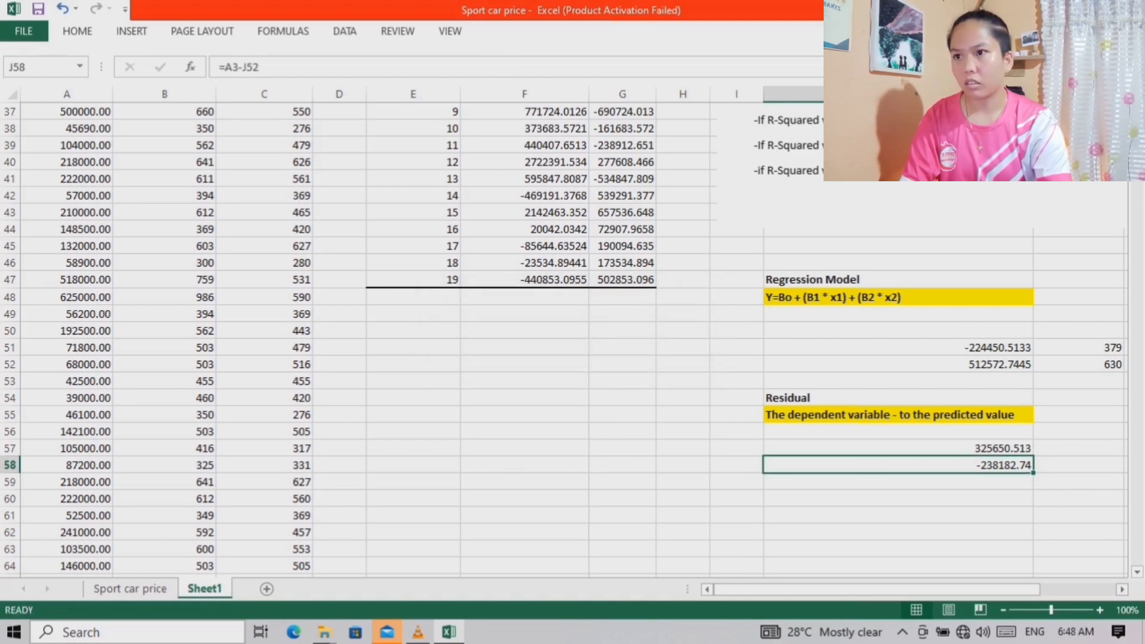
{"action": "left_click", "coordinate": [77, 32]}
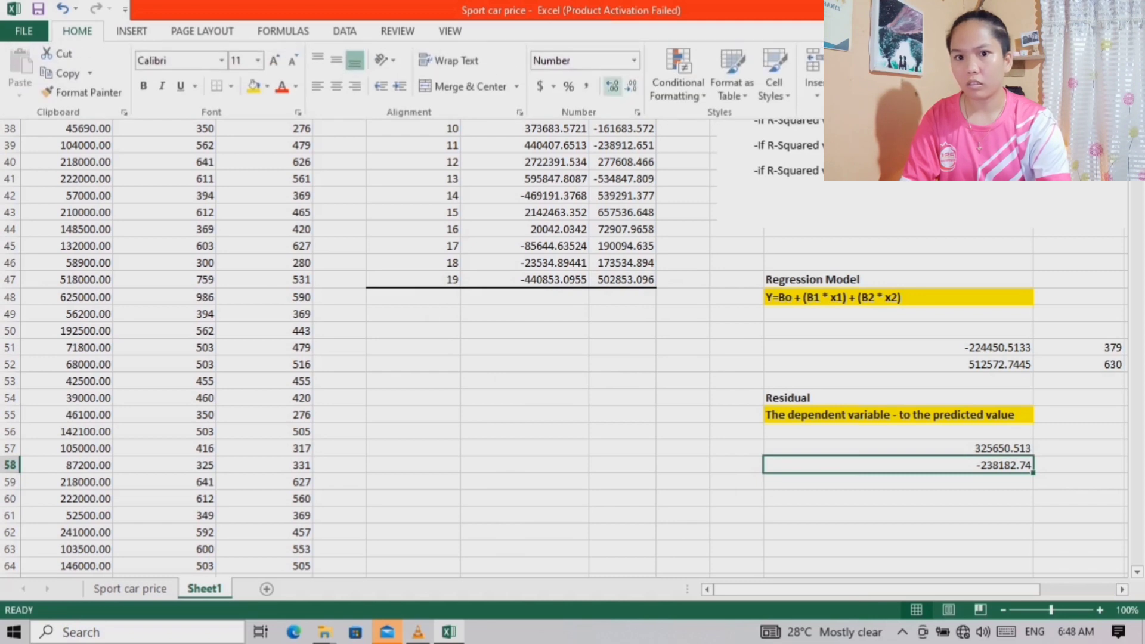
{"action": "left_click", "coordinate": [612, 86]}
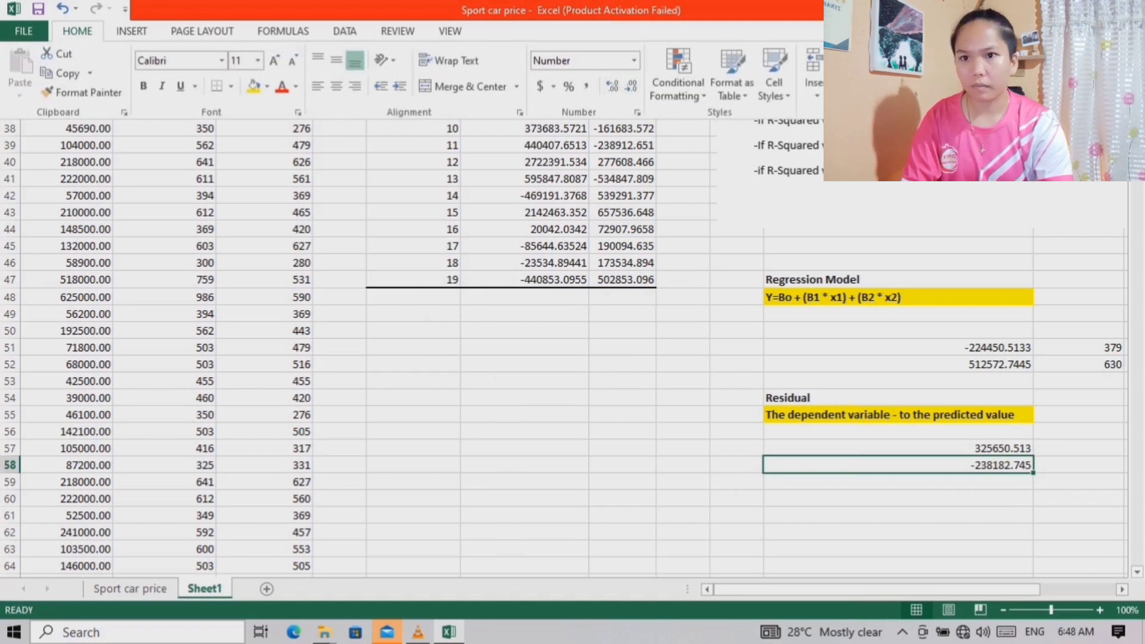
{"action": "left_click", "coordinate": [888, 465]}
Compare the calculated residuals in J57 and J58 with observations 1 and 2 in the residual output table
{"action": "scroll", "coordinate": [889, 465], "scroll_direction": "up", "scroll_amount": 3}
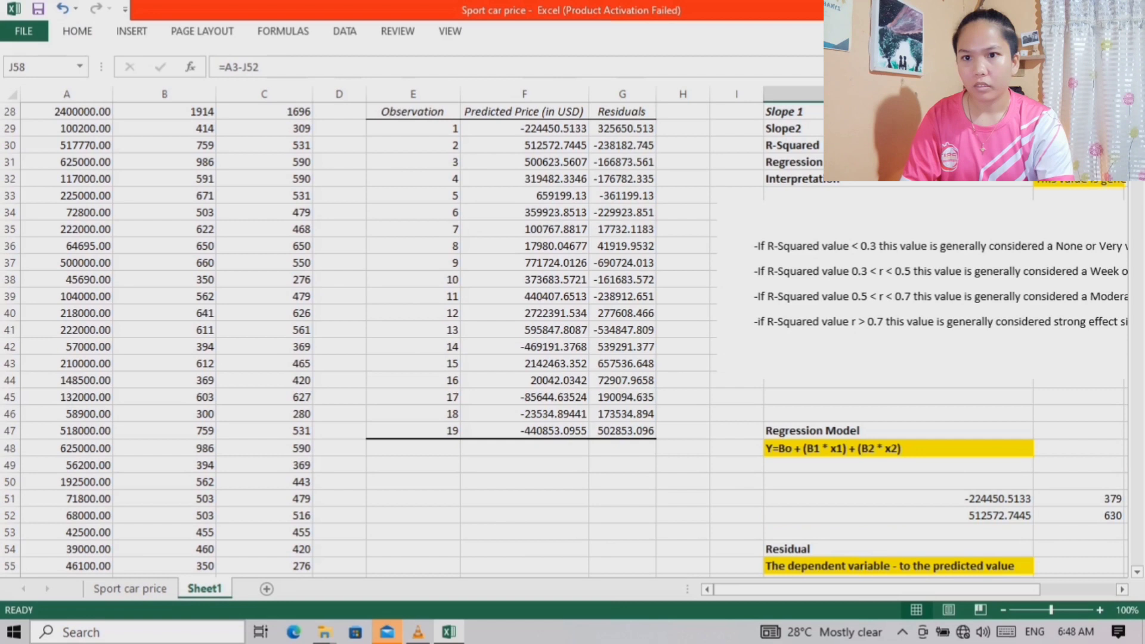
{"action": "scroll", "coordinate": [564, 341], "scroll_direction": "down", "scroll_amount": 2}
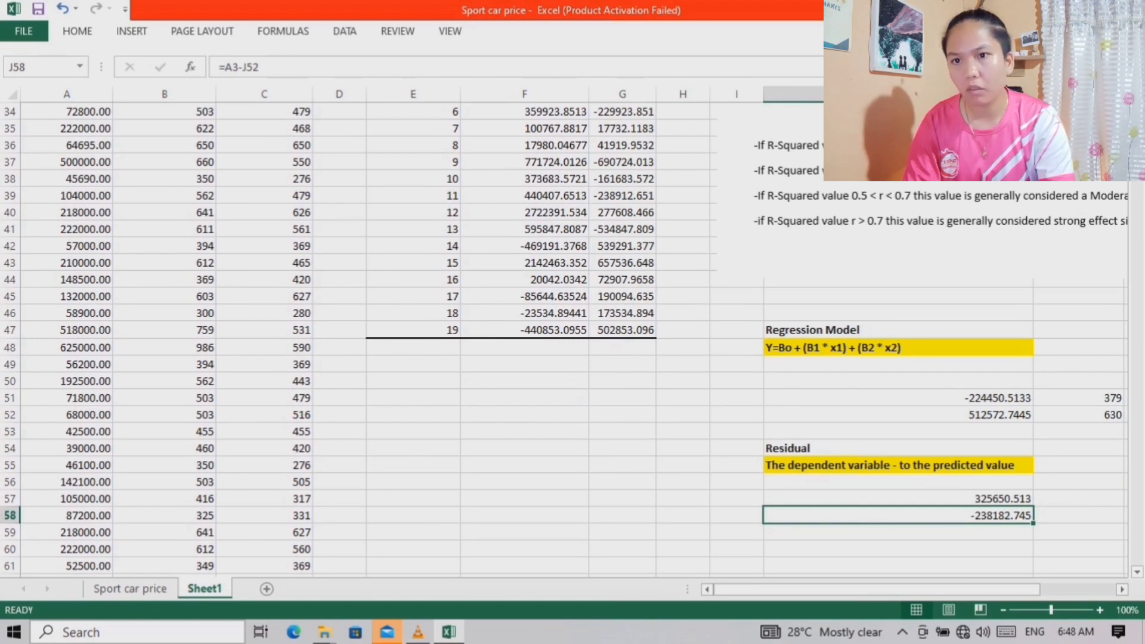
{"action": "scroll", "coordinate": [567, 334], "scroll_direction": "up", "scroll_amount": 3}
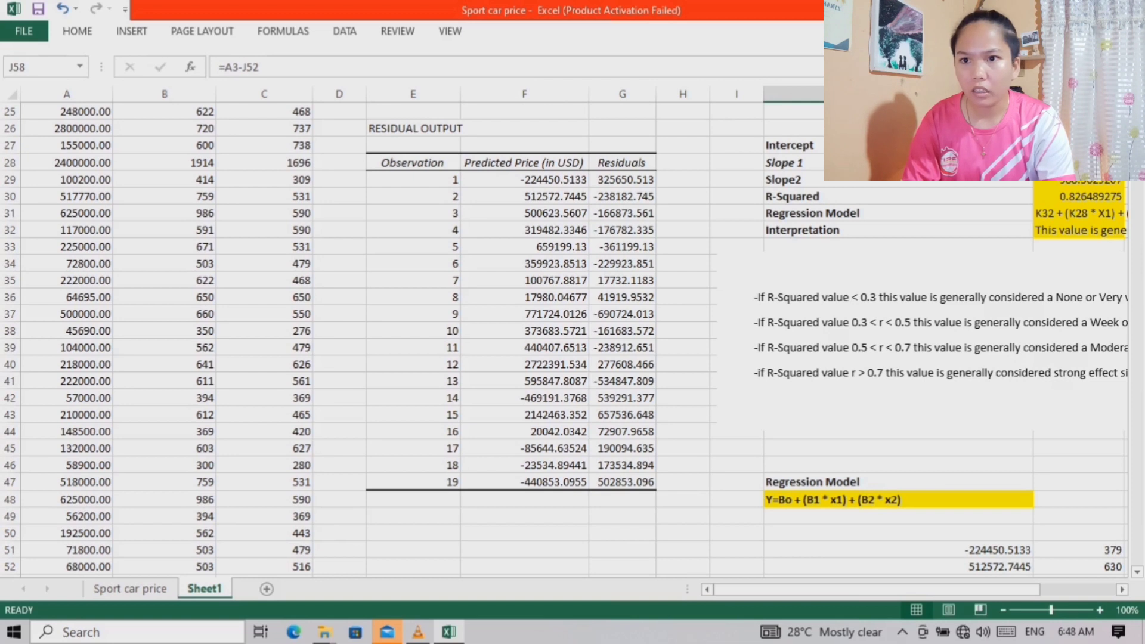
{"action": "scroll", "coordinate": [567, 334], "scroll_direction": "down", "scroll_amount": 2}
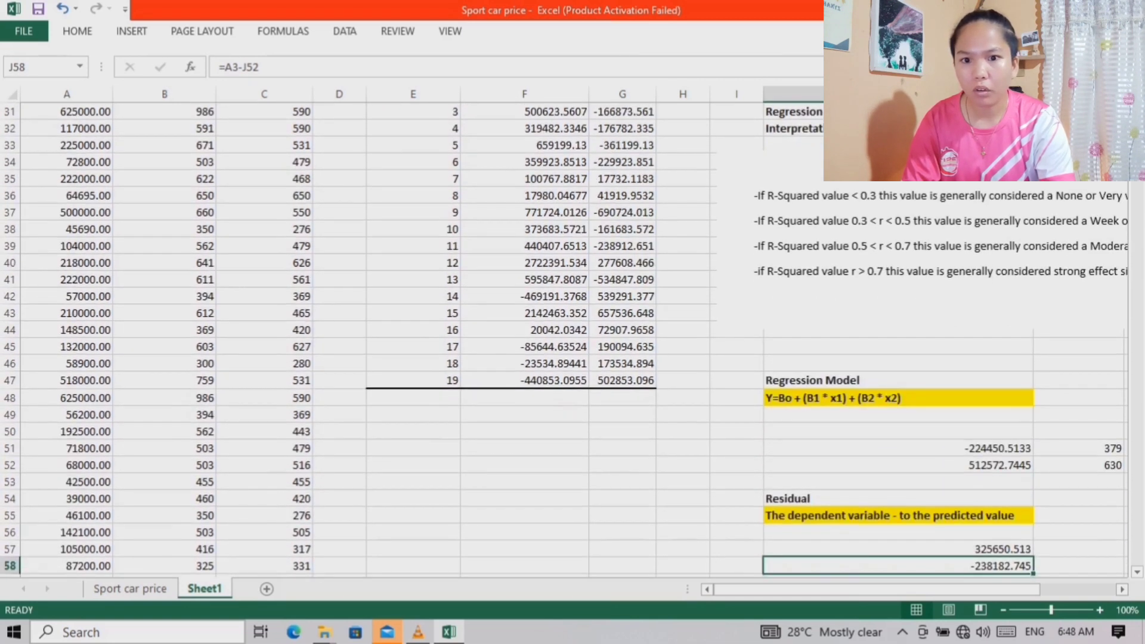
{"action": "scroll", "coordinate": [898, 448], "scroll_direction": "down", "scroll_amount": 3}
{"action": "left_click", "coordinate": [898, 448]}
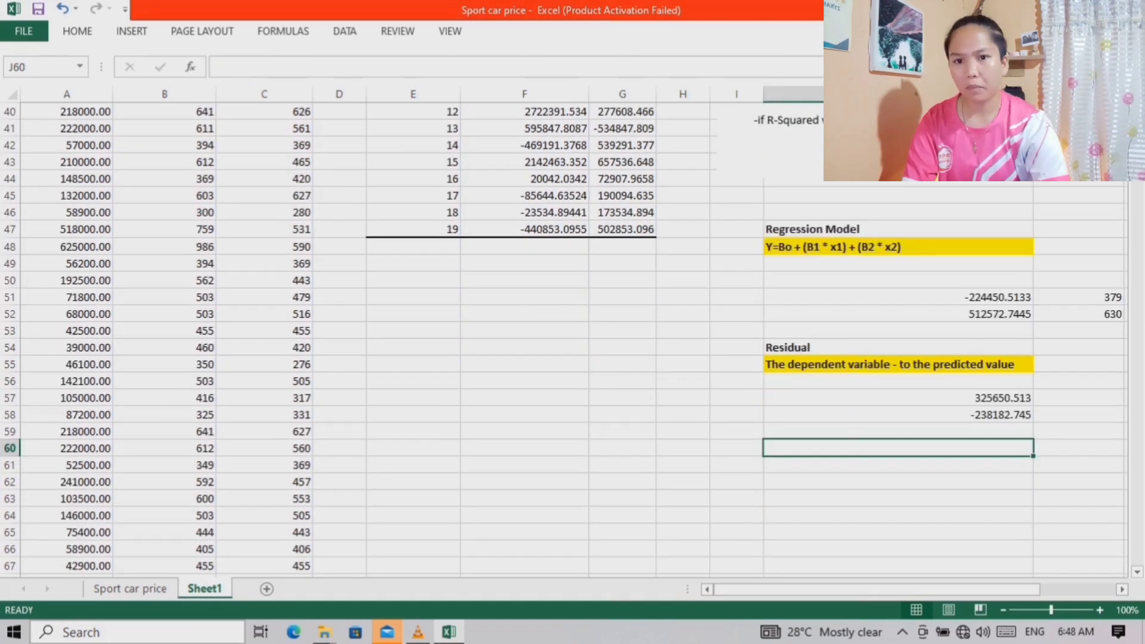
{"action": "left_click", "coordinate": [898, 398]}
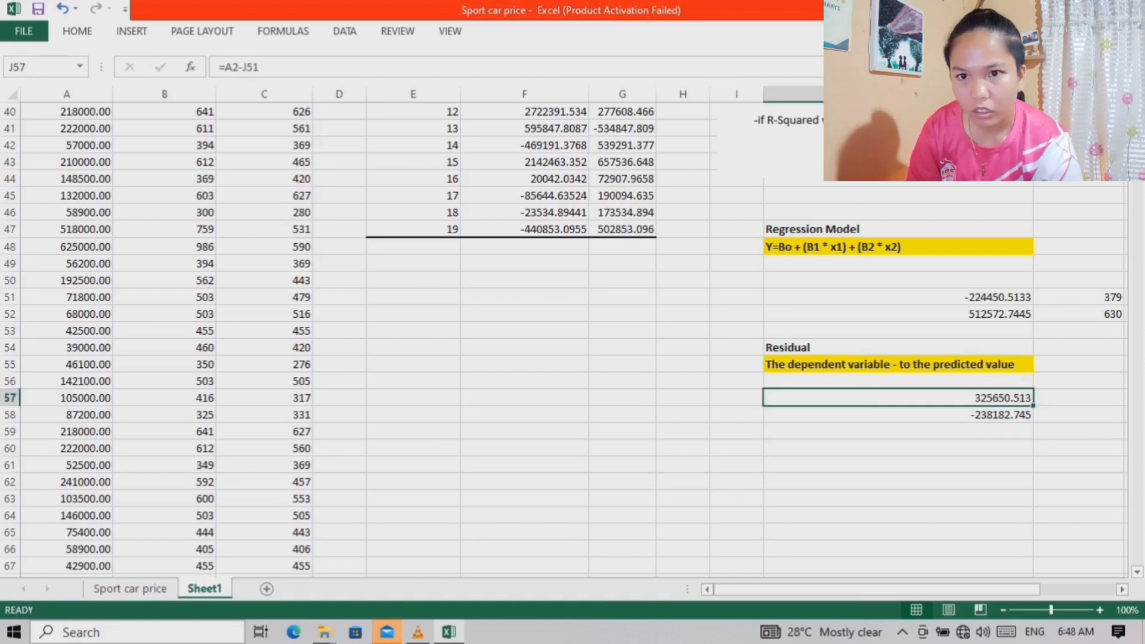
{"action": "scroll", "coordinate": [898, 398], "scroll_direction": "down", "scroll_amount": 1}
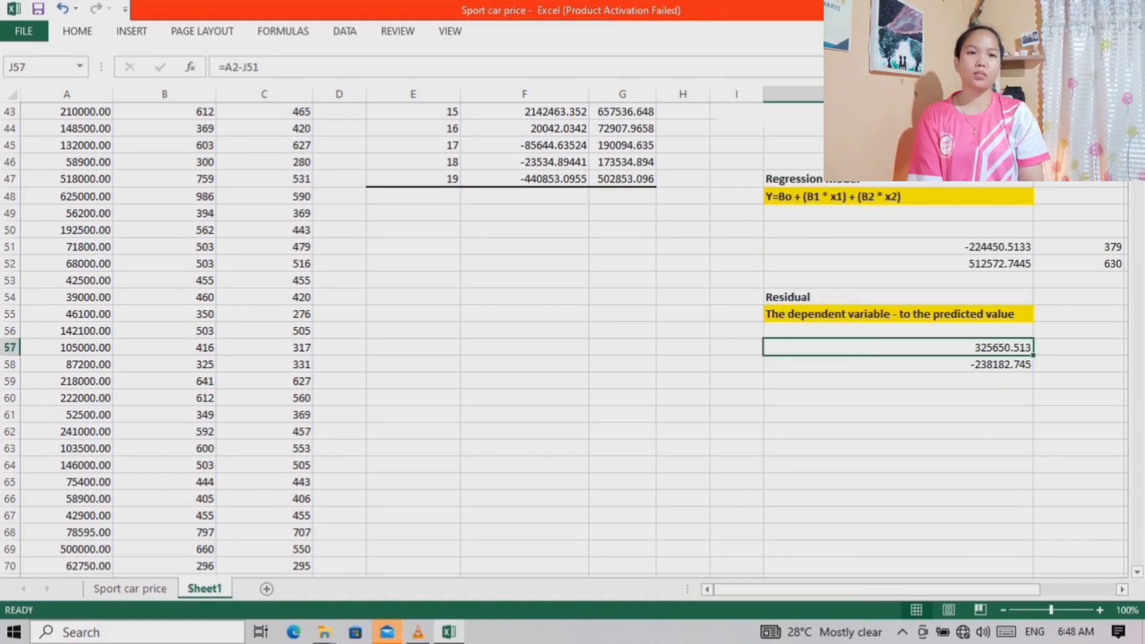